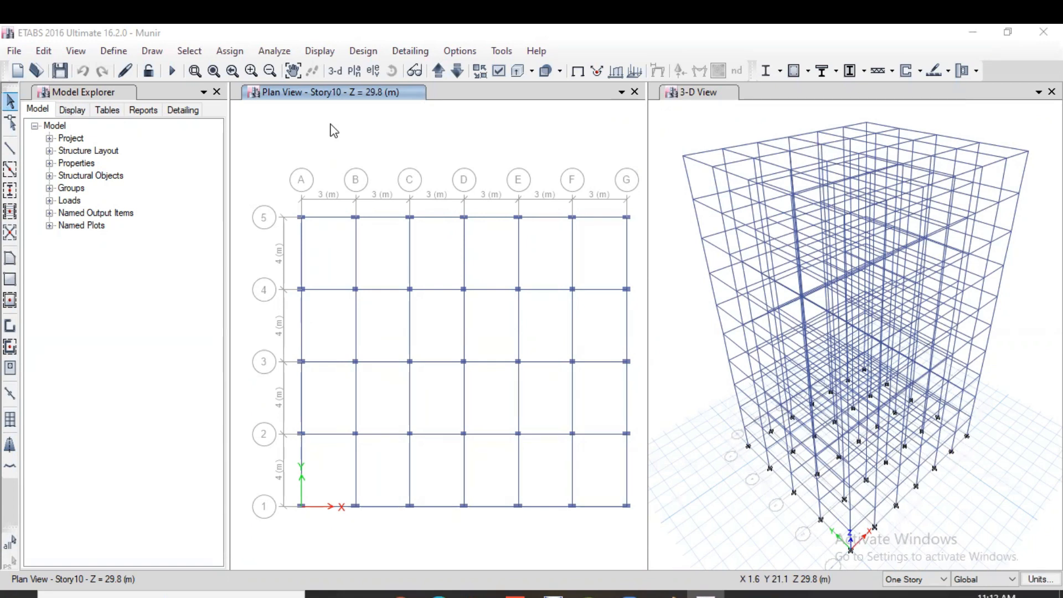
{"action": "right_click", "coordinate": [332, 129]}
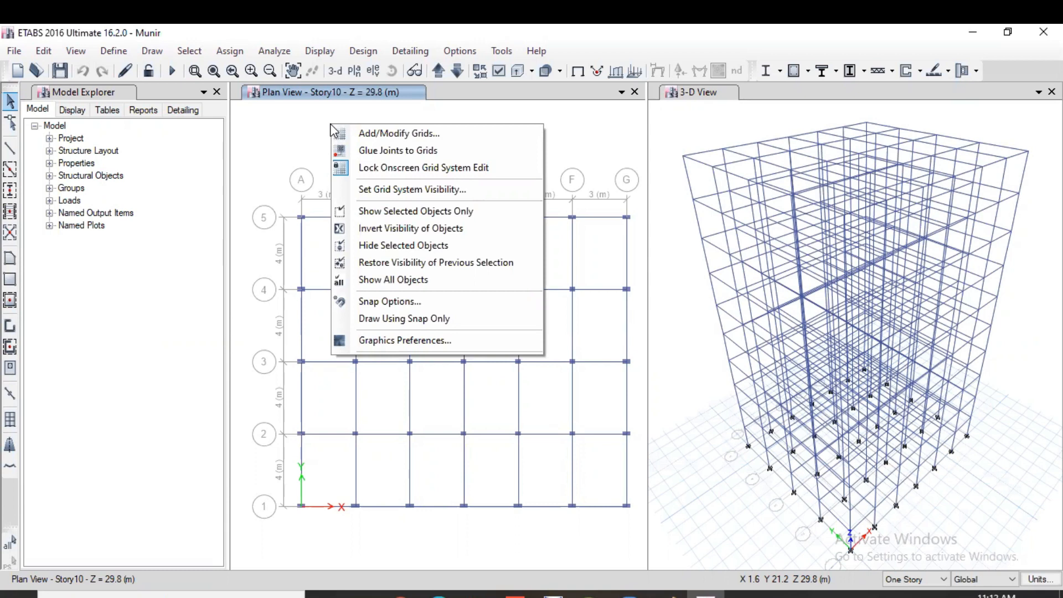
{"action": "left_click", "coordinate": [430, 135]}
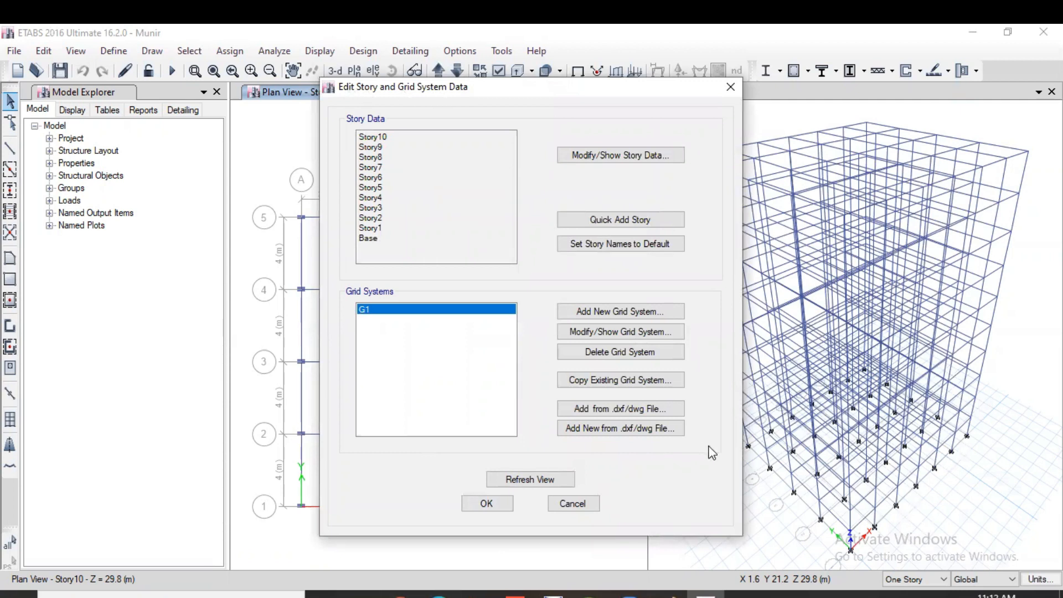
{"action": "left_click", "coordinate": [730, 87]}
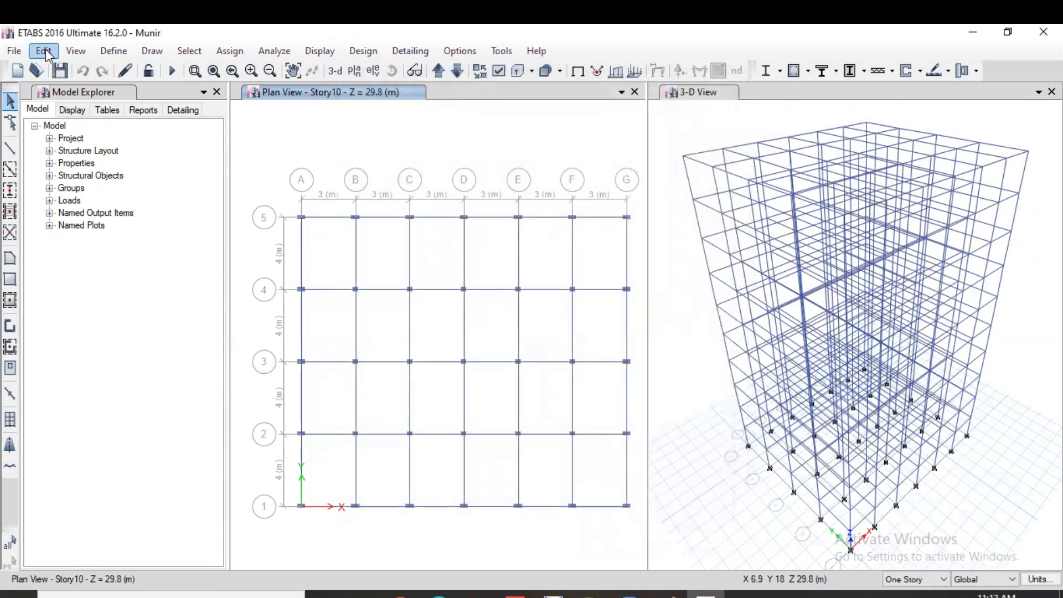
Open the story data for editing and delete Story10 together with its existing structure.
{"action": "left_click", "coordinate": [45, 50]}
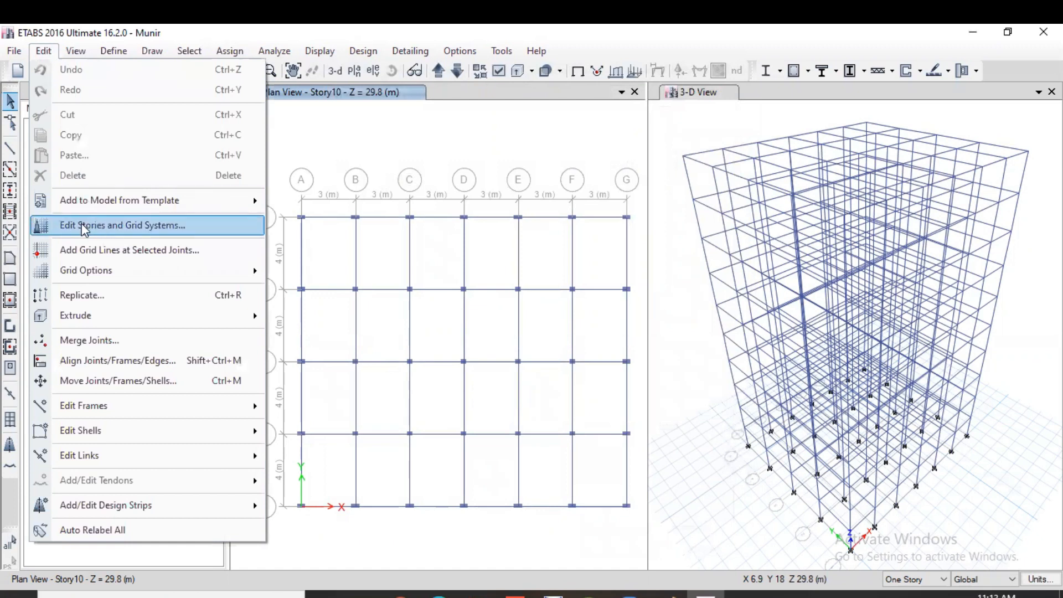
{"action": "left_click", "coordinate": [129, 224]}
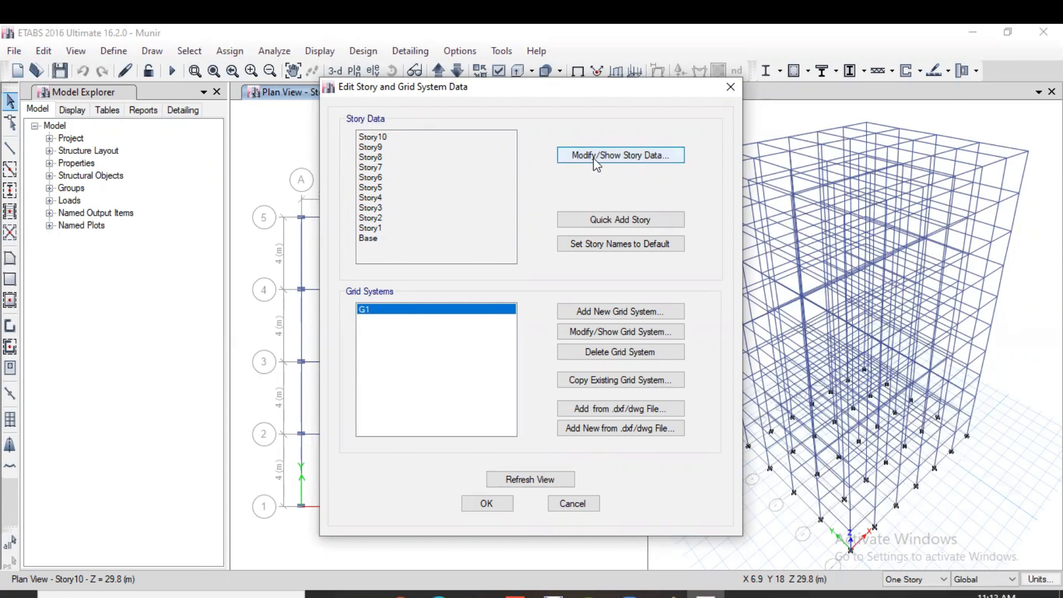
{"action": "left_click", "coordinate": [628, 155]}
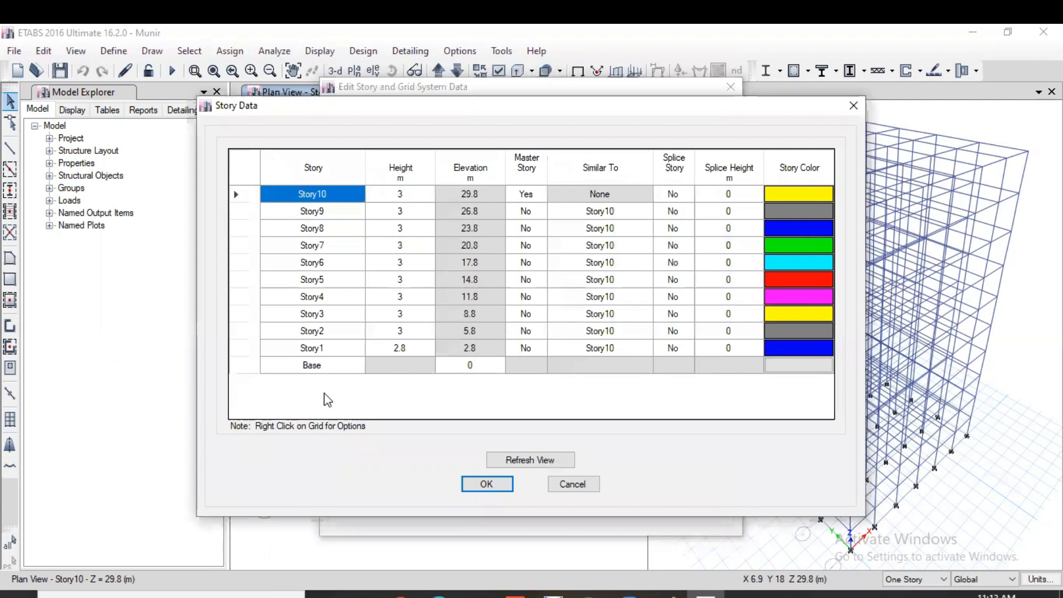
{"action": "right_click", "coordinate": [325, 199]}
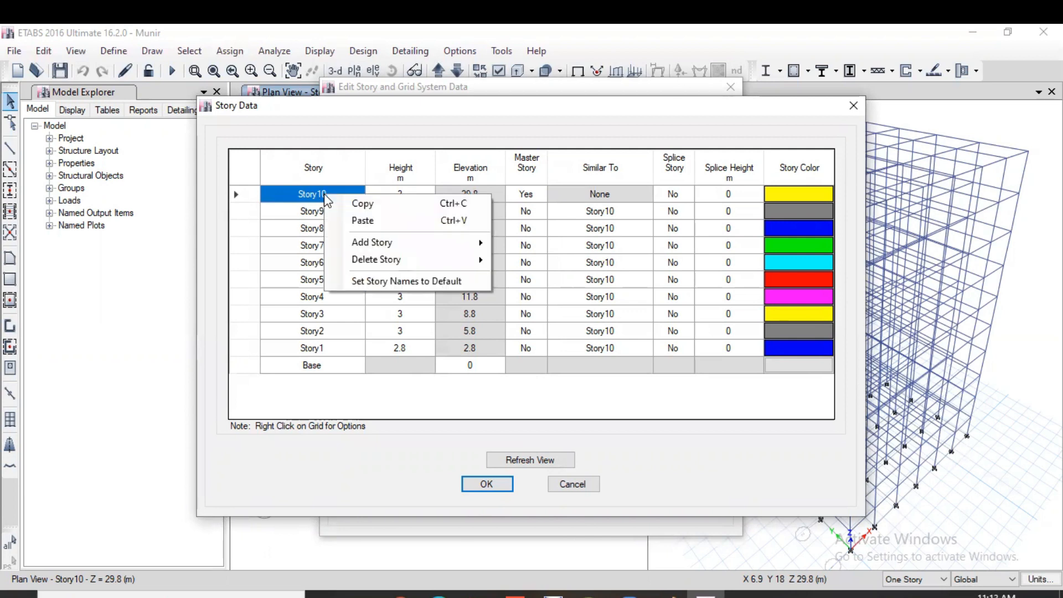
{"action": "mouse_move", "coordinate": [367, 263]}
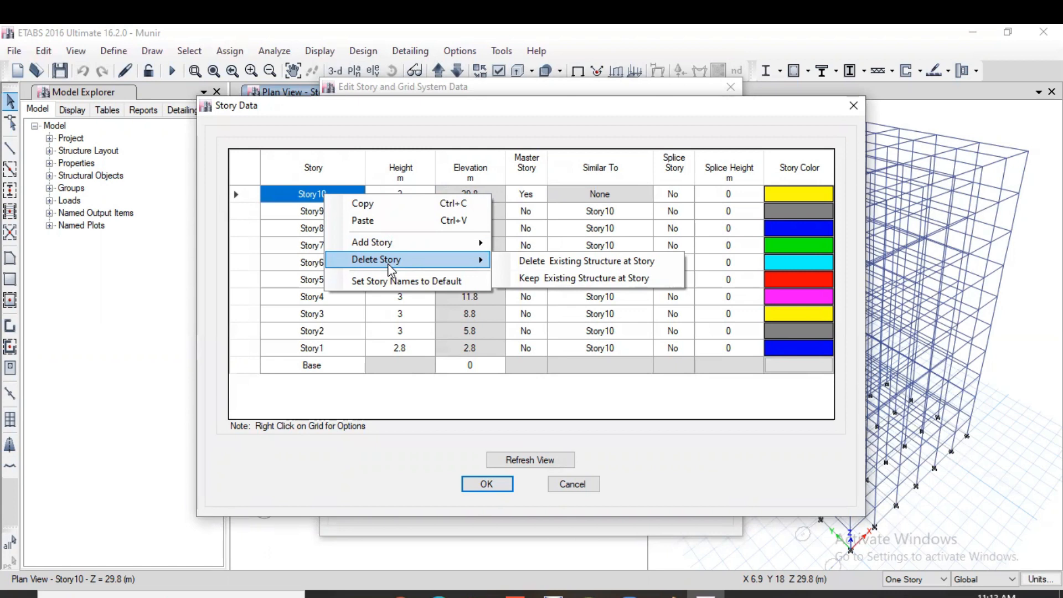
{"action": "mouse_move", "coordinate": [384, 248]}
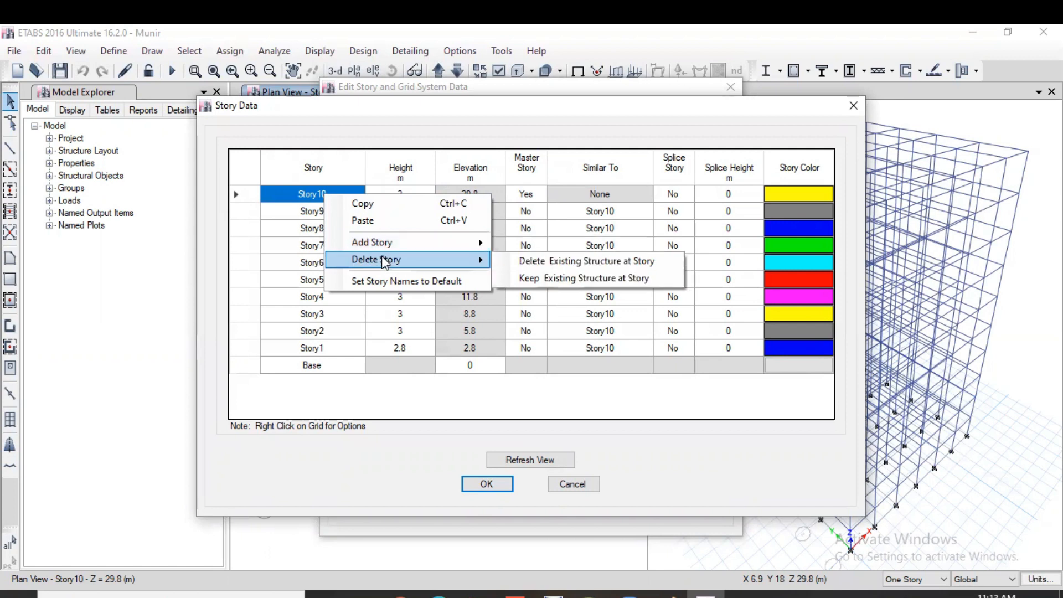
{"action": "left_click", "coordinate": [609, 263]}
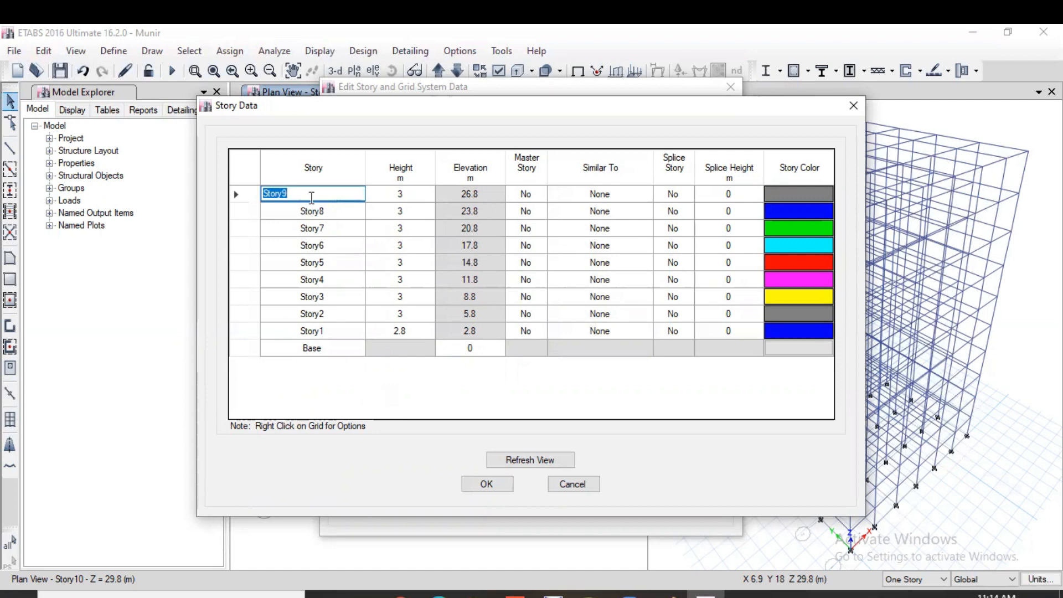
Delete Story9 while keeping its existing structure, then refresh the view and accept the story data.
{"action": "left_click", "coordinate": [288, 330]}
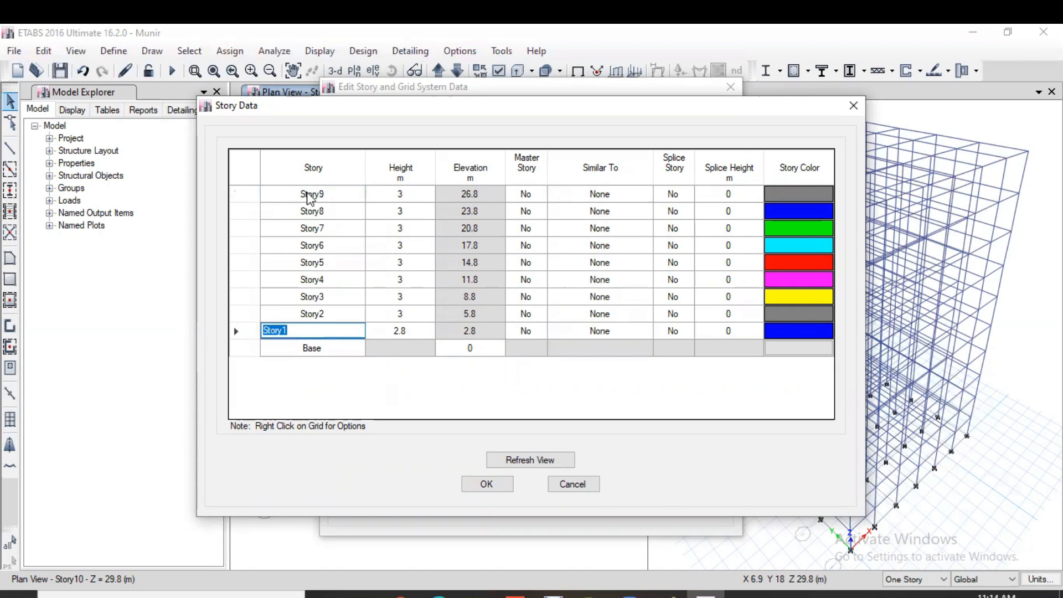
{"action": "left_click", "coordinate": [308, 192]}
{"action": "right_click", "coordinate": [308, 192]}
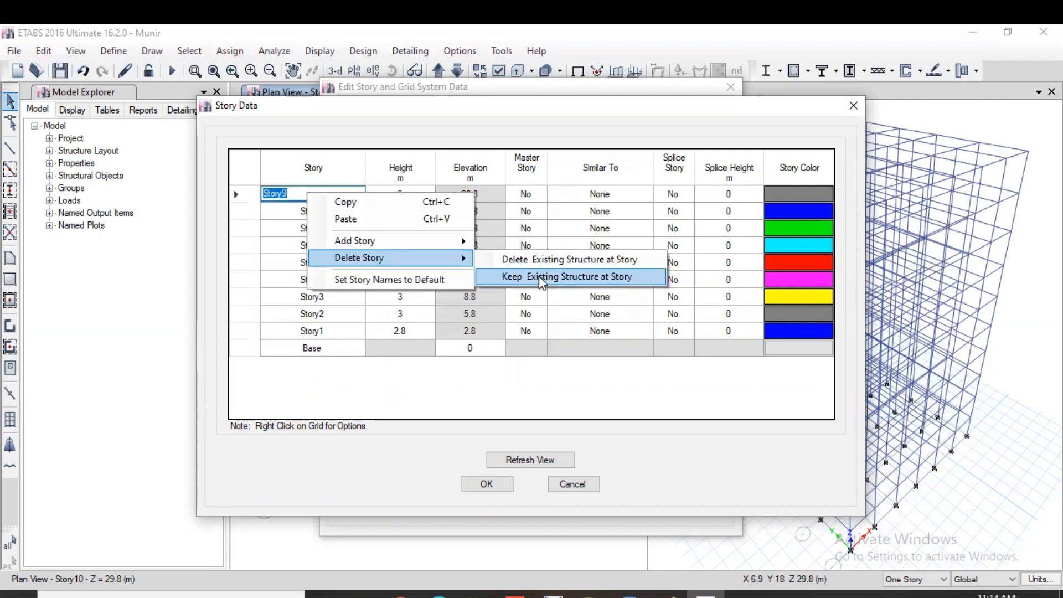
{"action": "left_click", "coordinate": [542, 277]}
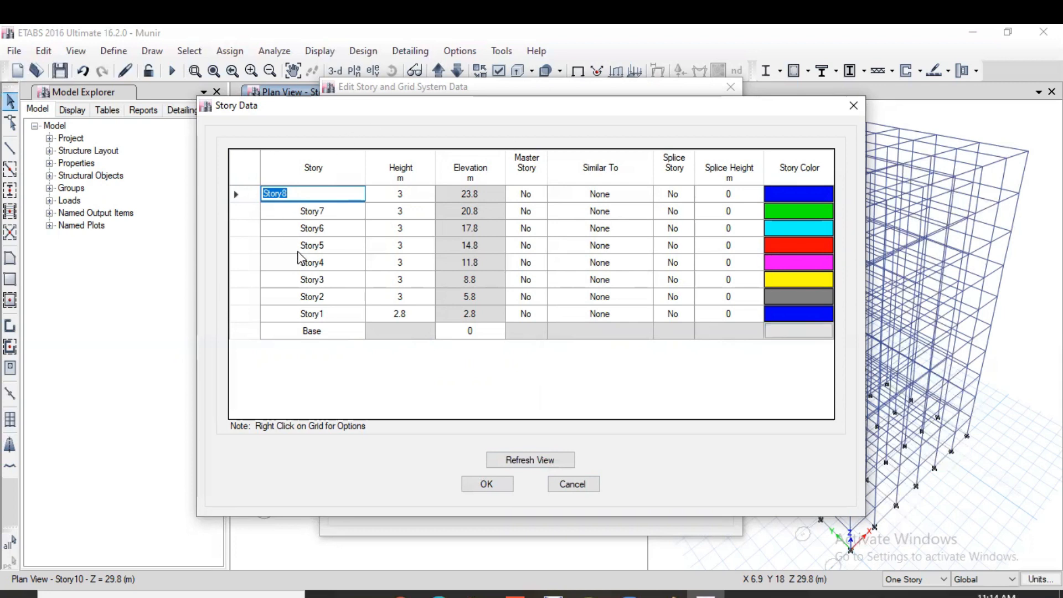
{"action": "left_click", "coordinate": [523, 457]}
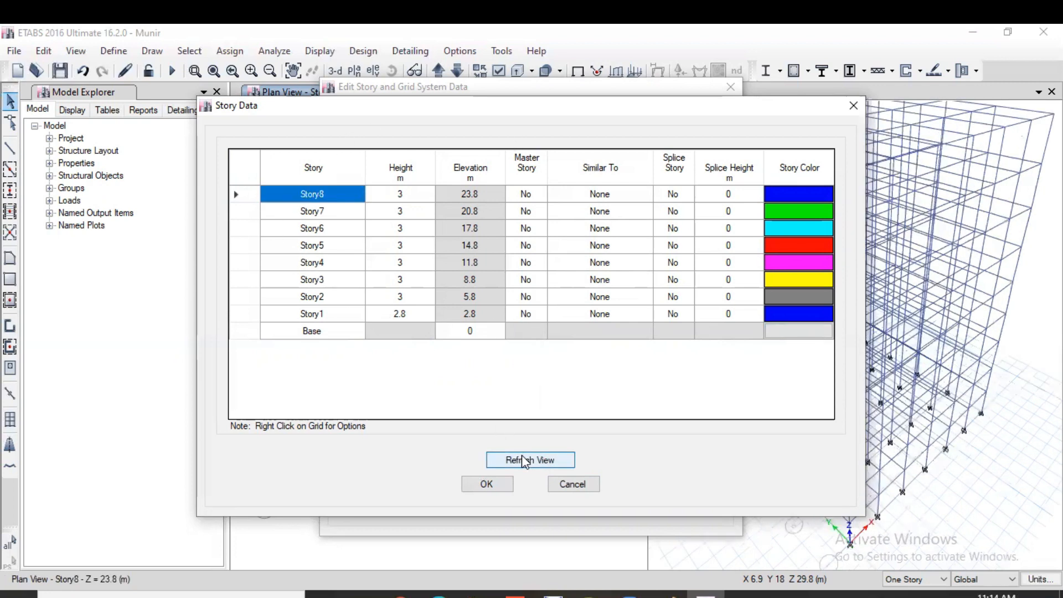
{"action": "left_click", "coordinate": [487, 486]}
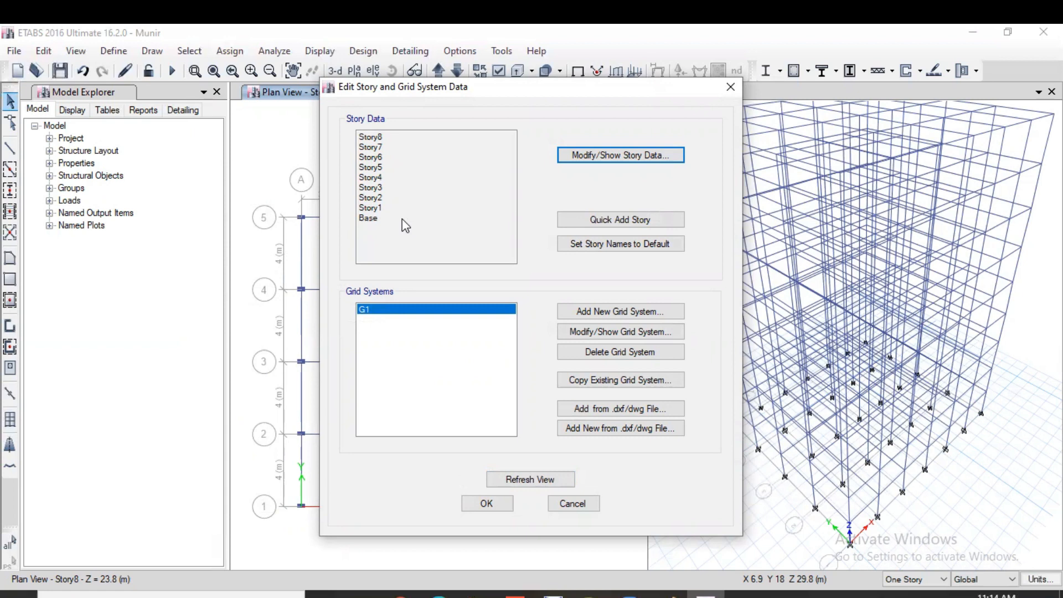
Add one 3 m high story above Story8, keeping existing story heights and replicating it from Story8.
{"action": "left_click", "coordinate": [591, 155]}
{"action": "right_click", "coordinate": [335, 198]}
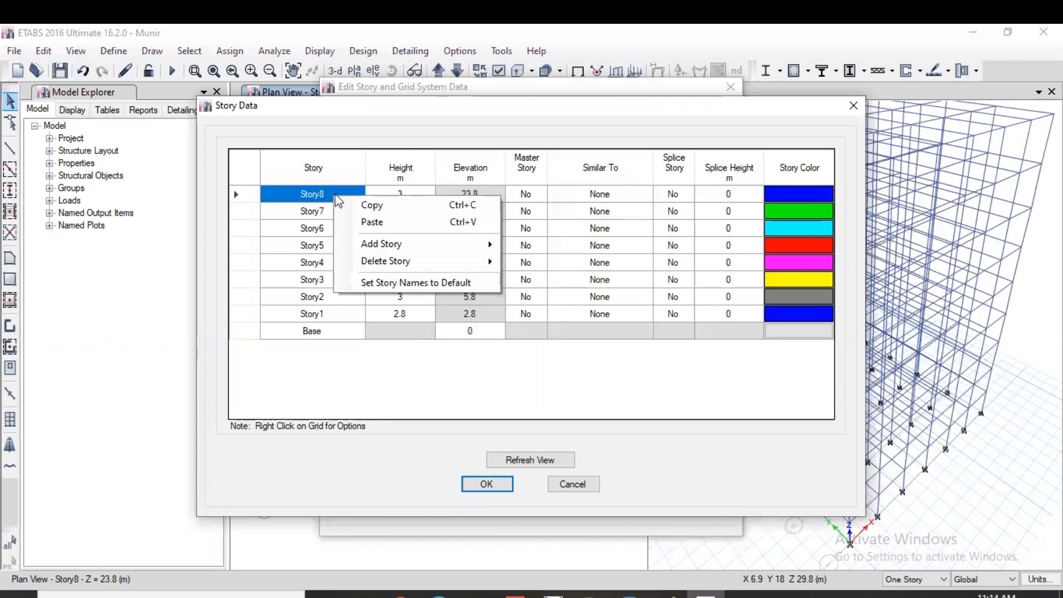
{"action": "mouse_move", "coordinate": [383, 251]}
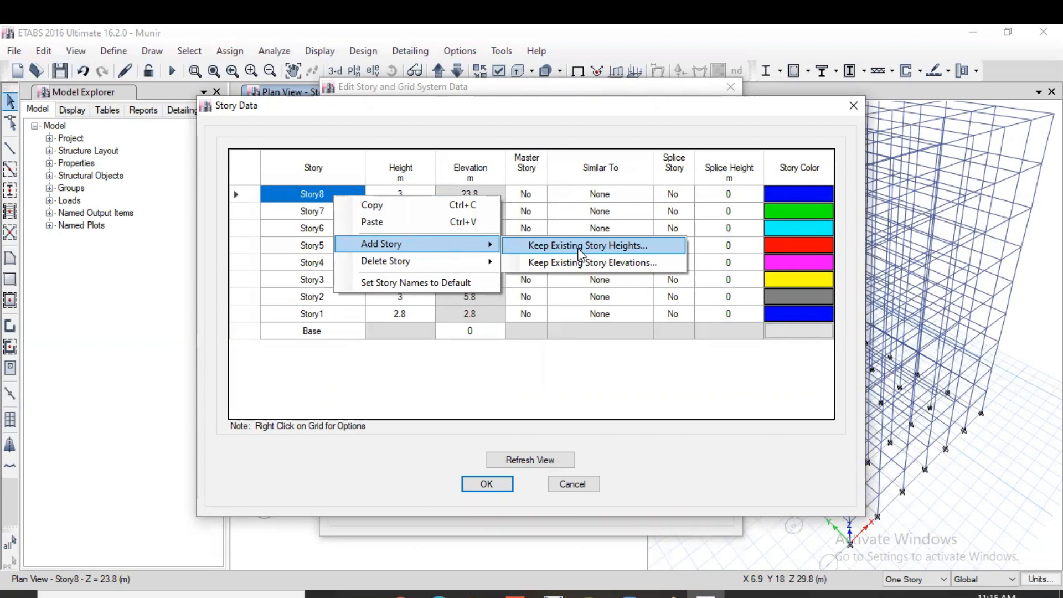
{"action": "left_click", "coordinate": [406, 164]}
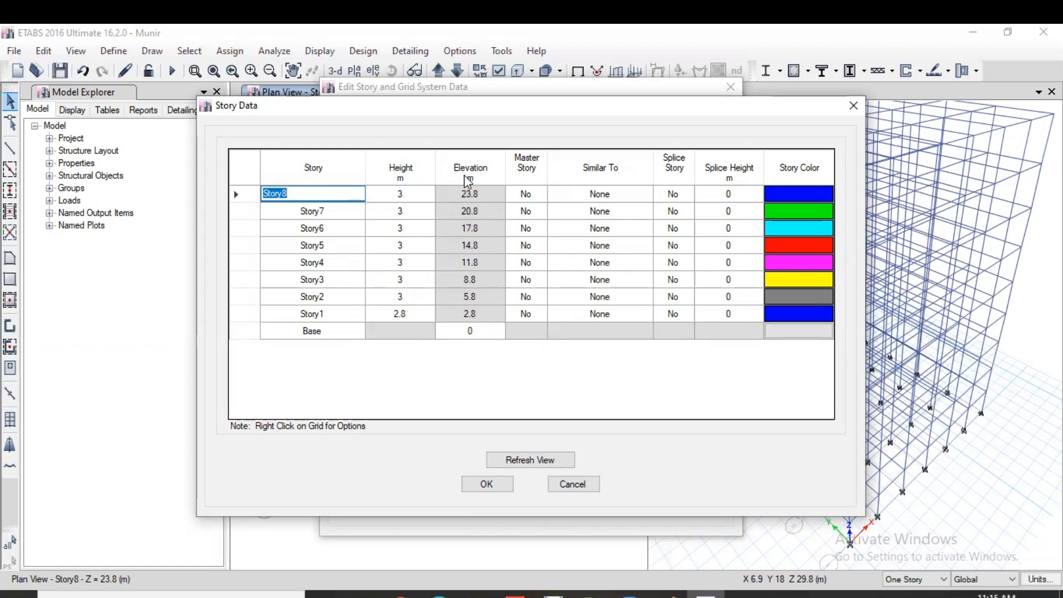
{"action": "right_click", "coordinate": [353, 202]}
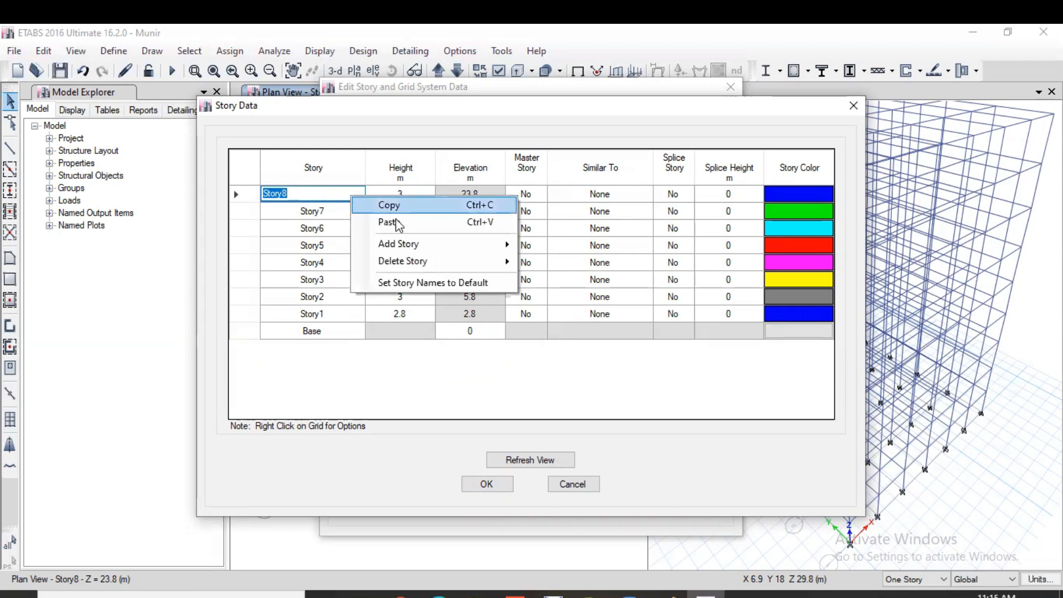
{"action": "mouse_move", "coordinate": [398, 246]}
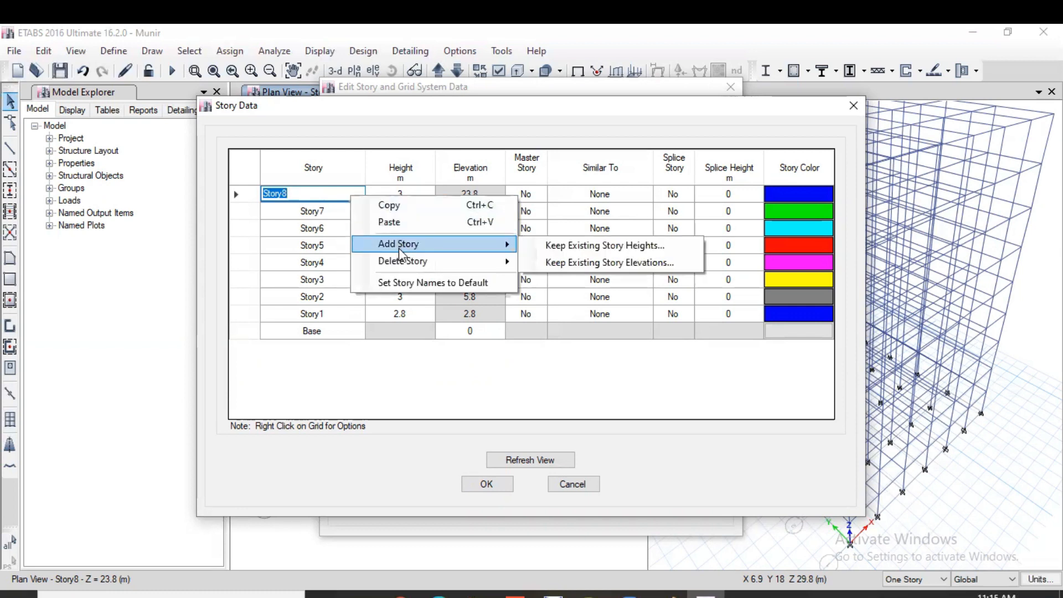
{"action": "left_click", "coordinate": [590, 247]}
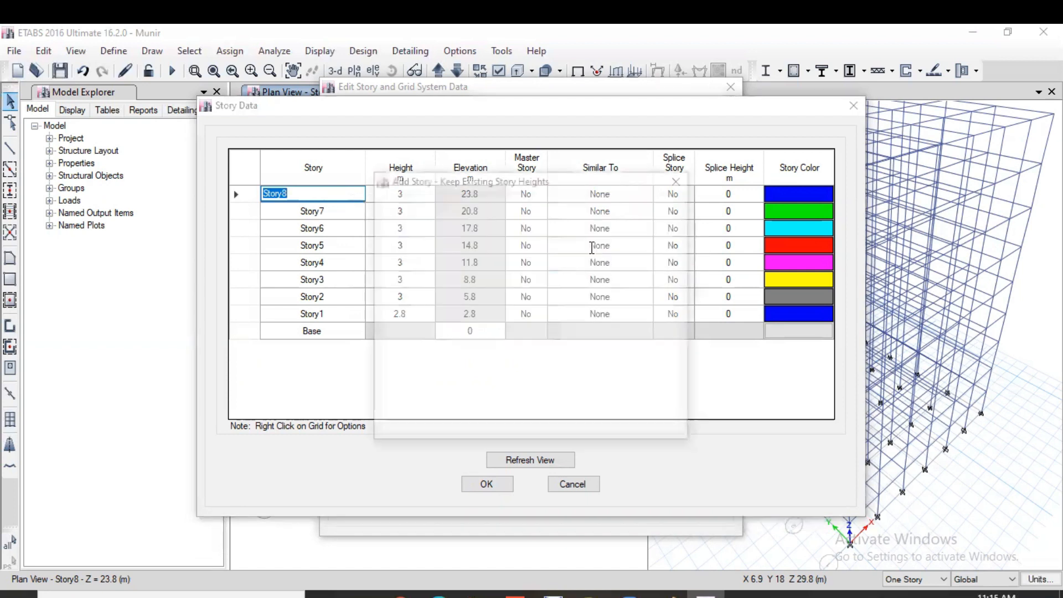
{"action": "left_click", "coordinate": [585, 229]}
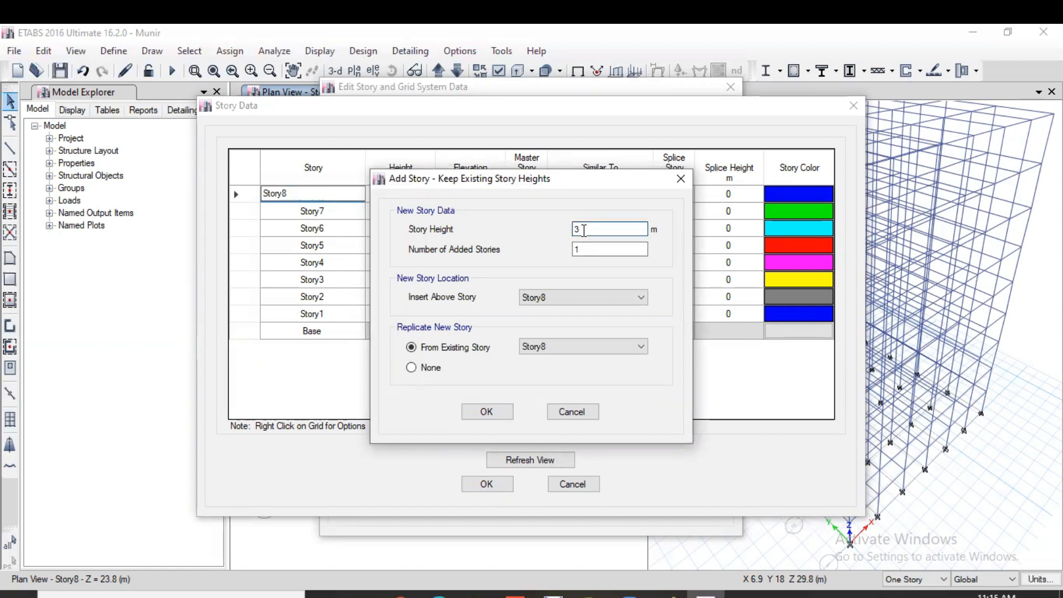
{"action": "left_click", "coordinate": [579, 249]}
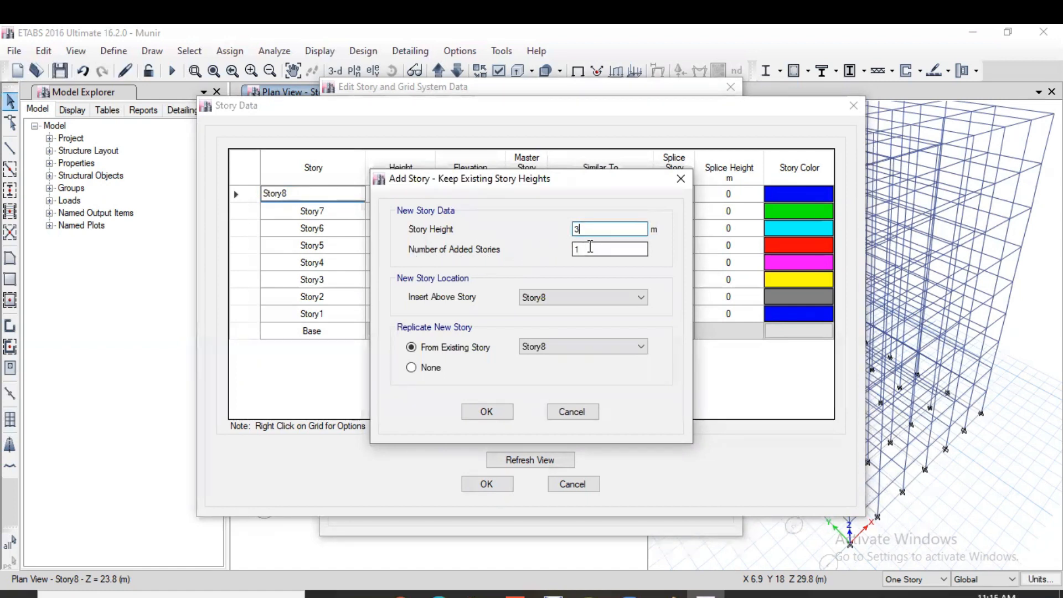
{"action": "double_click", "coordinate": [577, 250]}
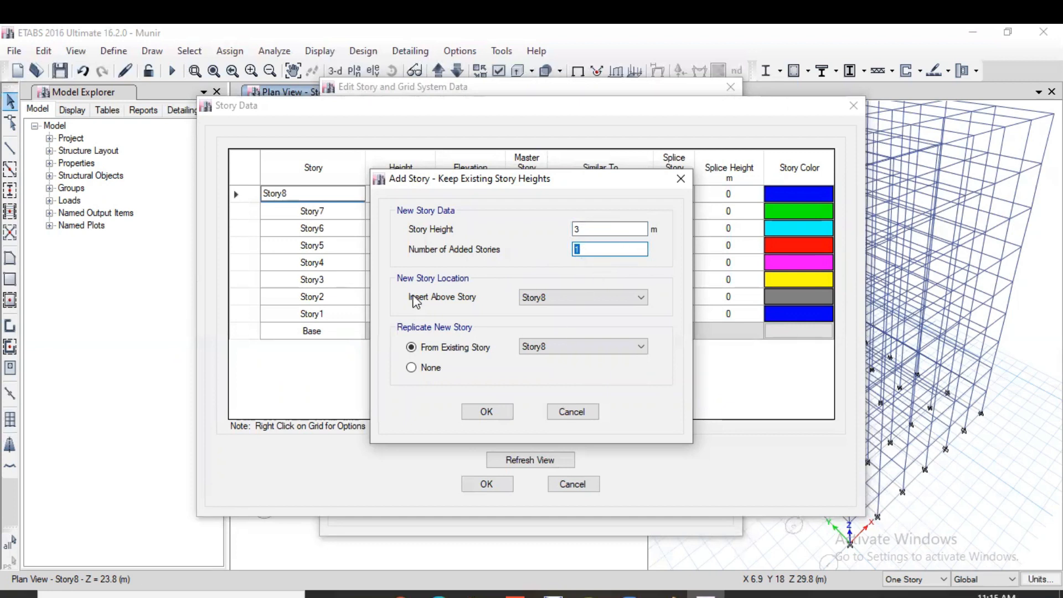
{"action": "left_click", "coordinate": [559, 303]}
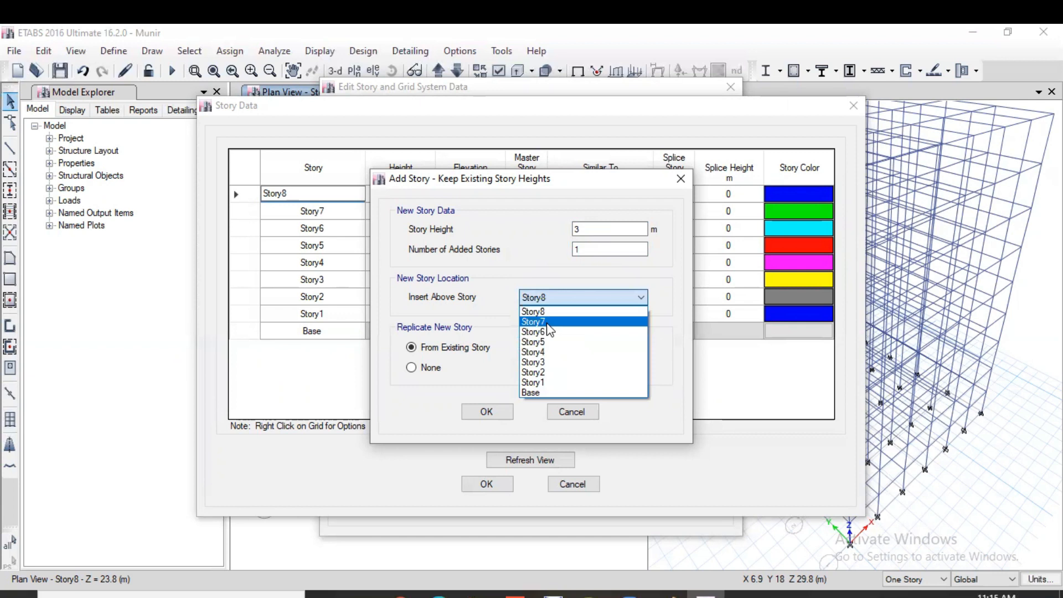
{"action": "left_click", "coordinate": [553, 311]}
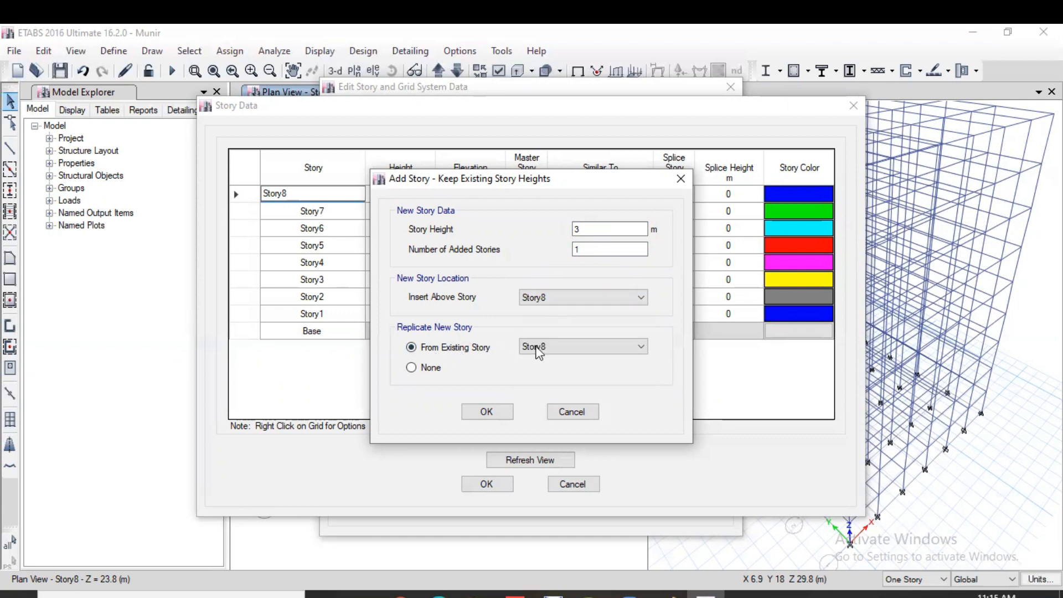
{"action": "left_click", "coordinate": [488, 412]}
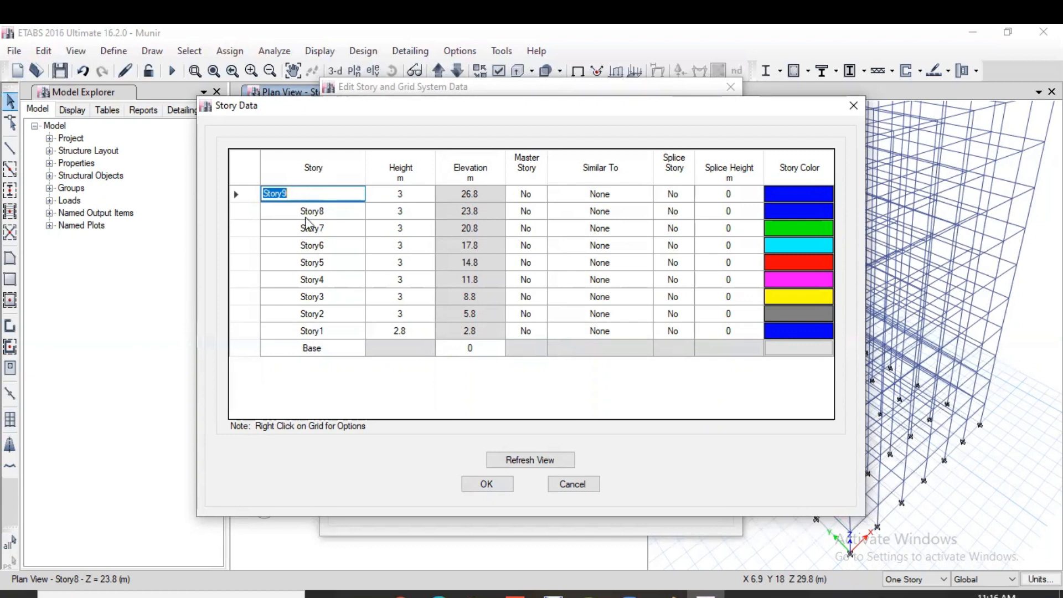
{"action": "left_click", "coordinate": [239, 332]}
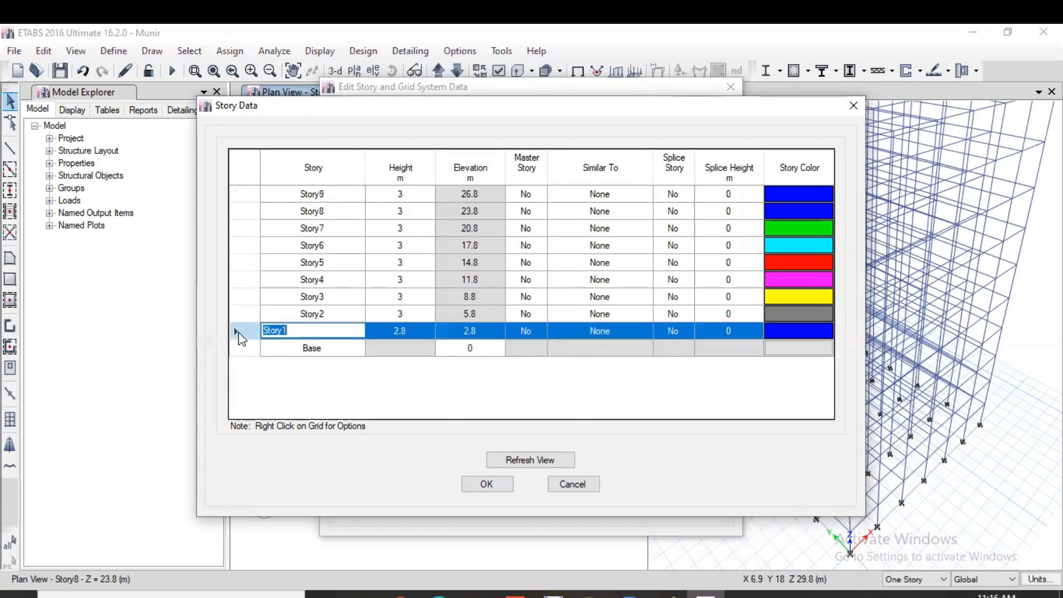
{"action": "right_click", "coordinate": [332, 196]}
{"action": "mouse_move", "coordinate": [373, 263]}
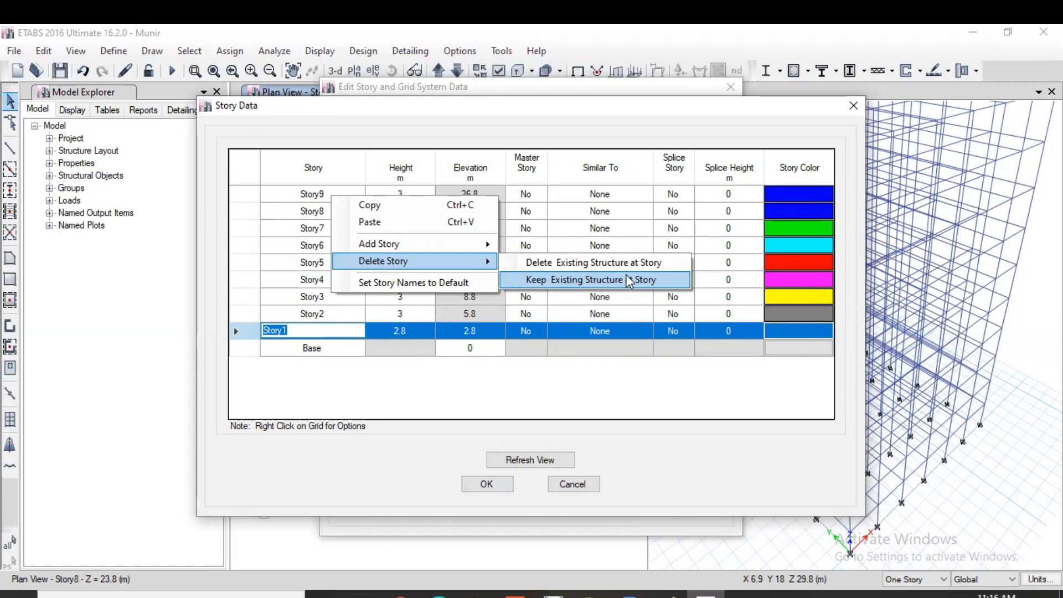
{"action": "left_click", "coordinate": [419, 403]}
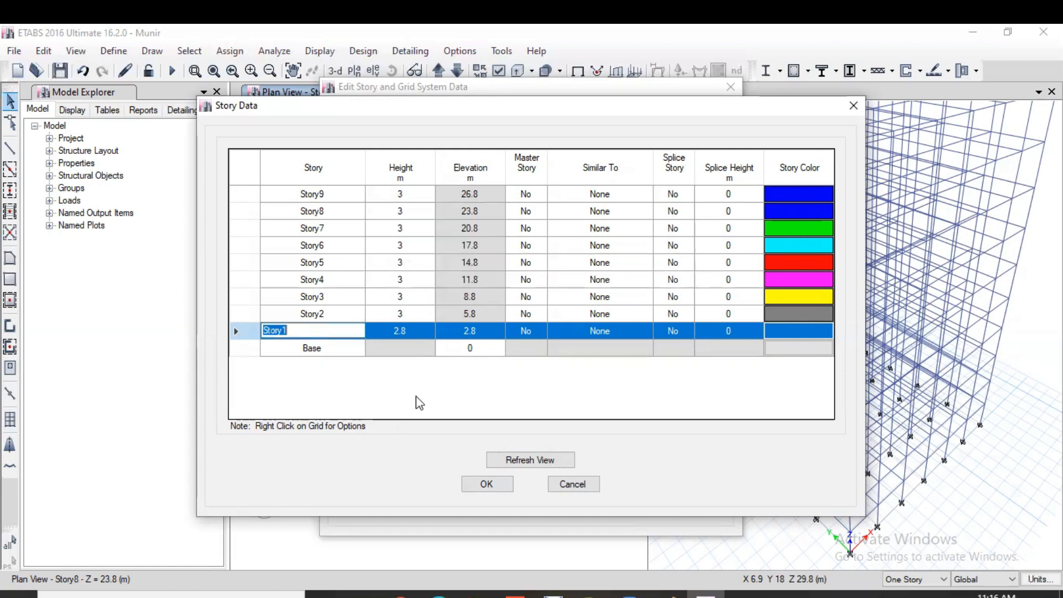
Set the height of Story9 to 3.5 m in the story data.
{"action": "left_click", "coordinate": [410, 195]}
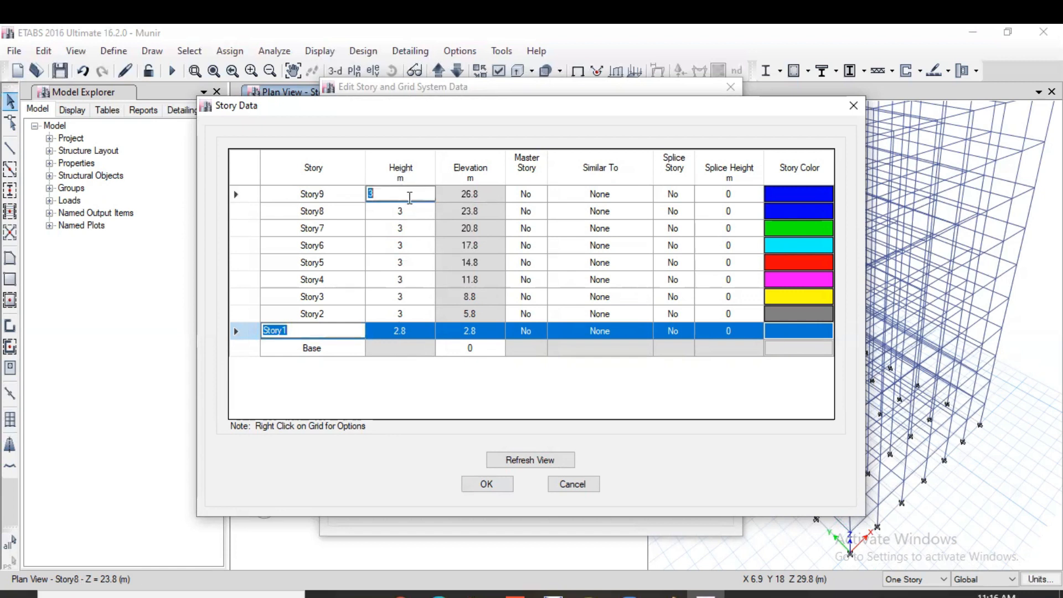
{"action": "type", "text": "3.5"}
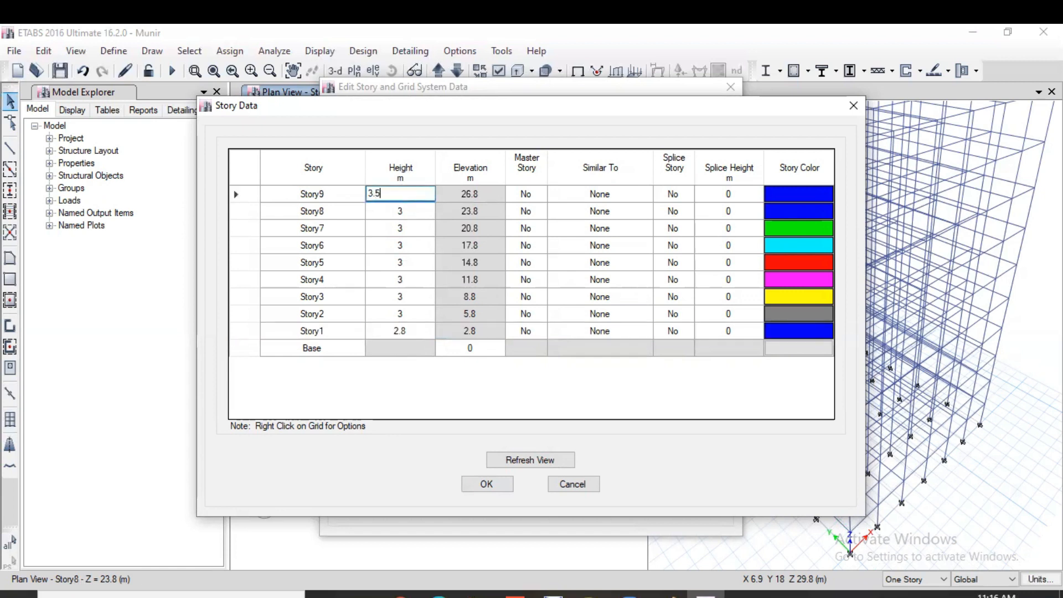
{"action": "left_click", "coordinate": [423, 212]}
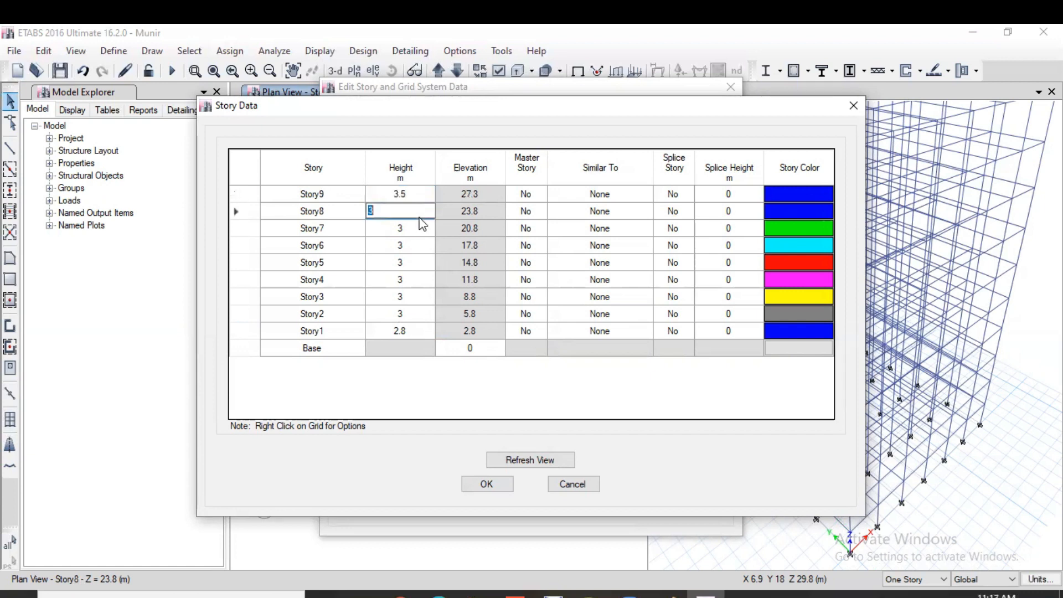
{"action": "left_click", "coordinate": [475, 210]}
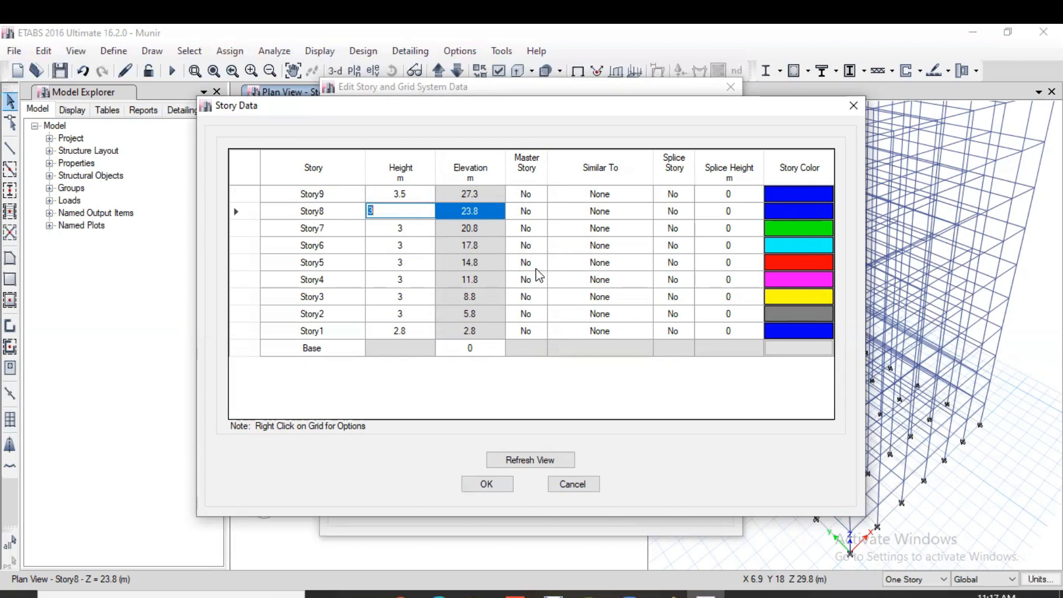
Make Story9 a master story in the story data.
{"action": "left_click", "coordinate": [341, 195]}
{"action": "left_click", "coordinate": [540, 195]}
{"action": "left_click", "coordinate": [540, 194]}
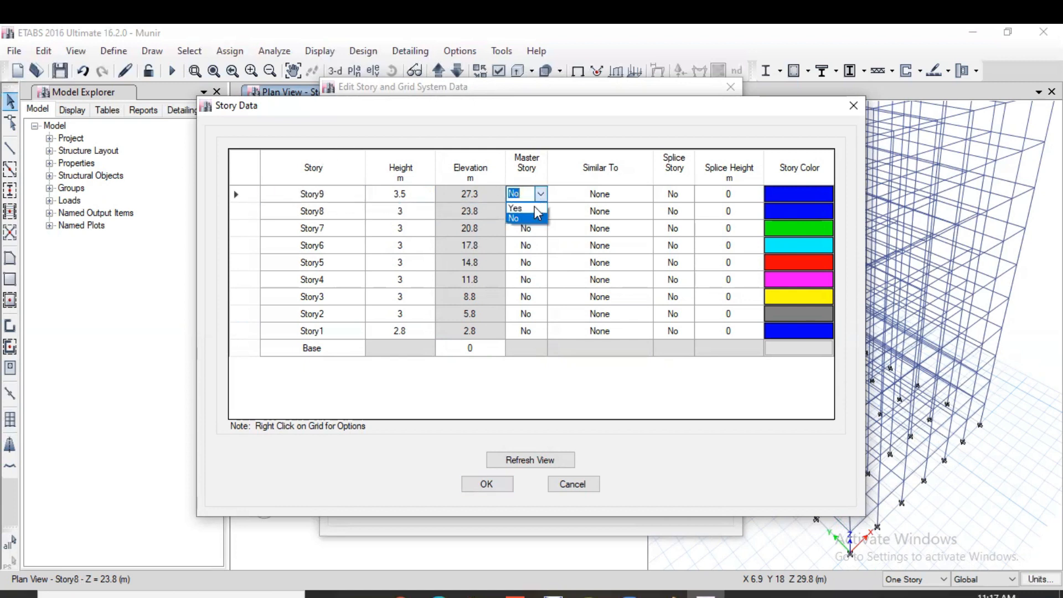
{"action": "left_click", "coordinate": [530, 209]}
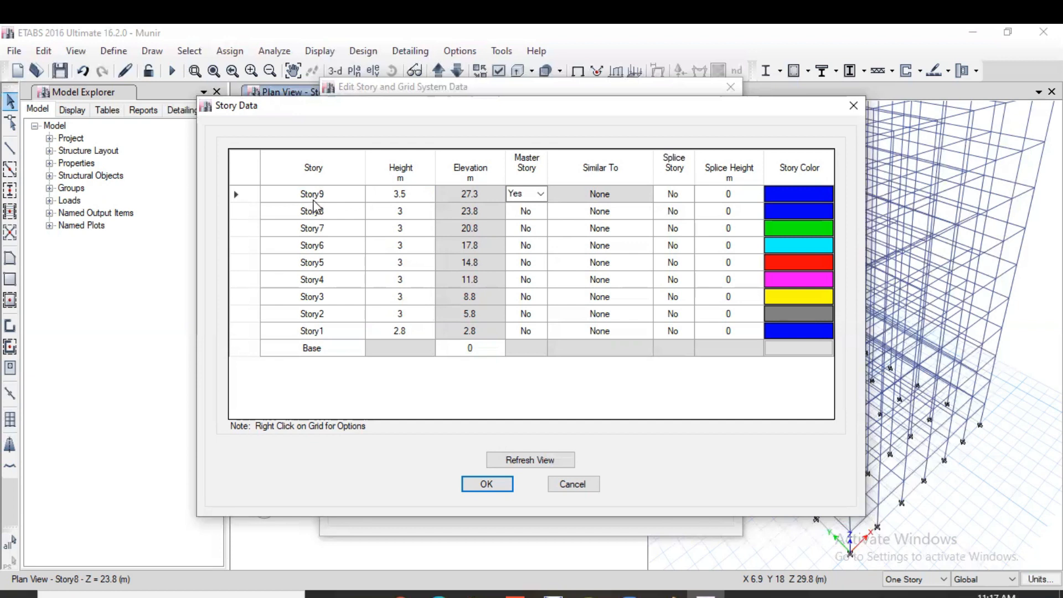
Mark Story8 and Story7 as master stories too.
{"action": "left_click", "coordinate": [541, 216]}
{"action": "left_click", "coordinate": [541, 216]}
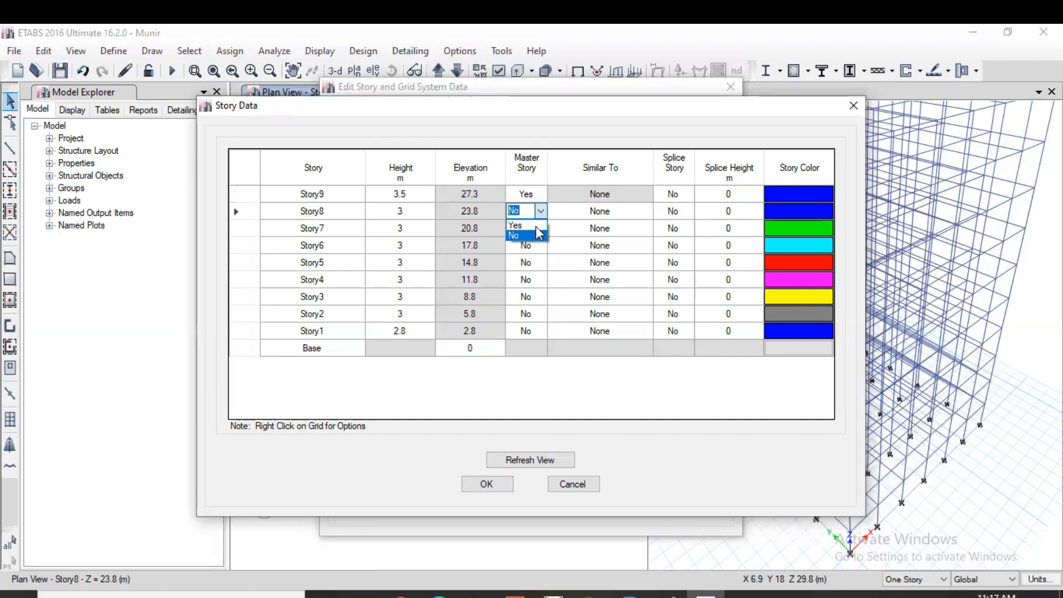
{"action": "left_click", "coordinate": [518, 225]}
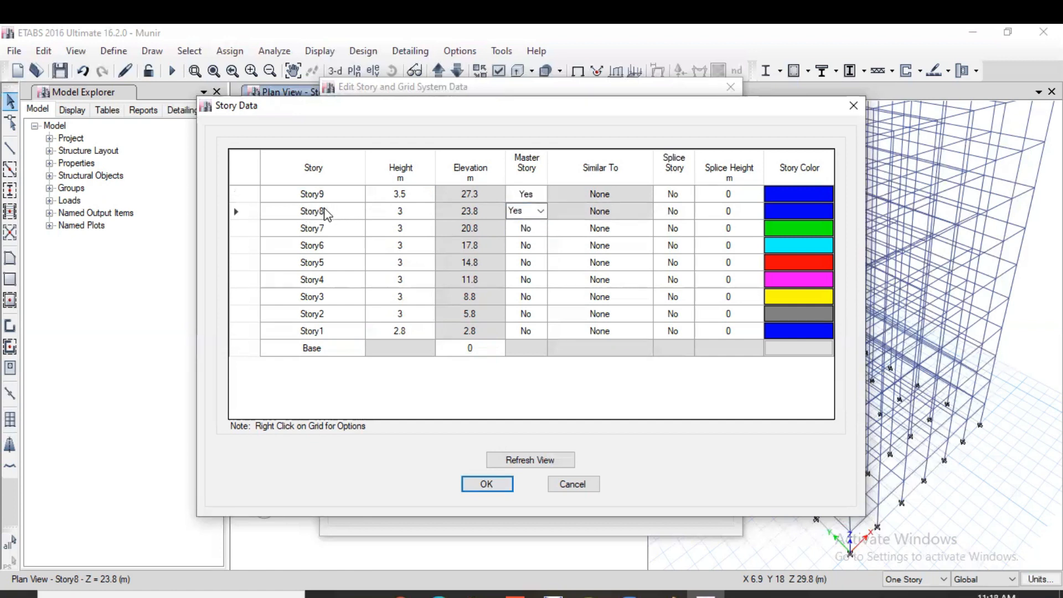
{"action": "left_click", "coordinate": [525, 233]}
{"action": "left_click", "coordinate": [541, 228]}
{"action": "left_click", "coordinate": [523, 238]}
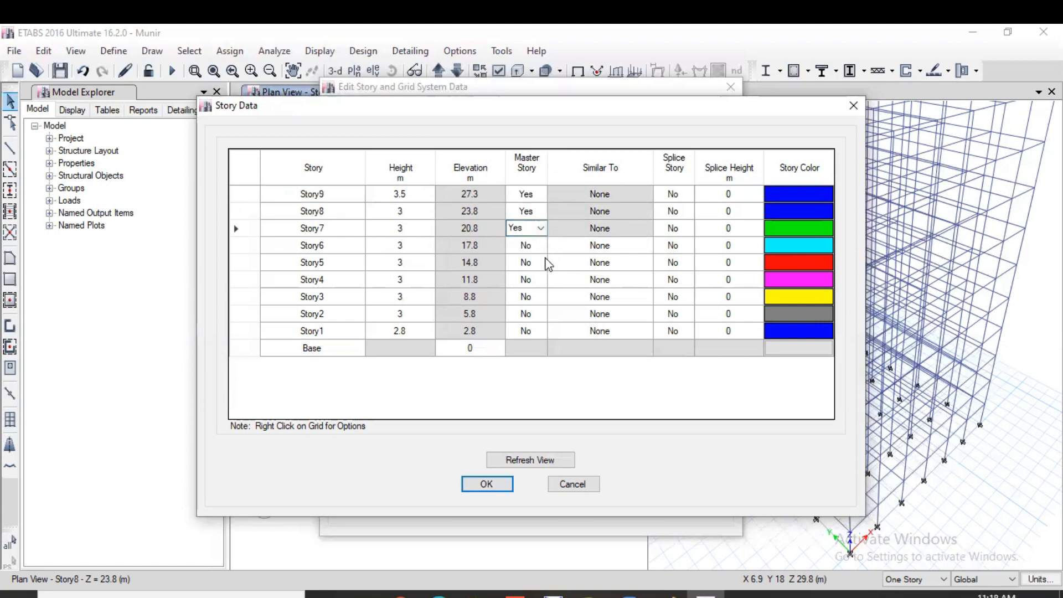
Set the master story option of Story7 and Story8 back to No.
{"action": "left_click", "coordinate": [540, 228]}
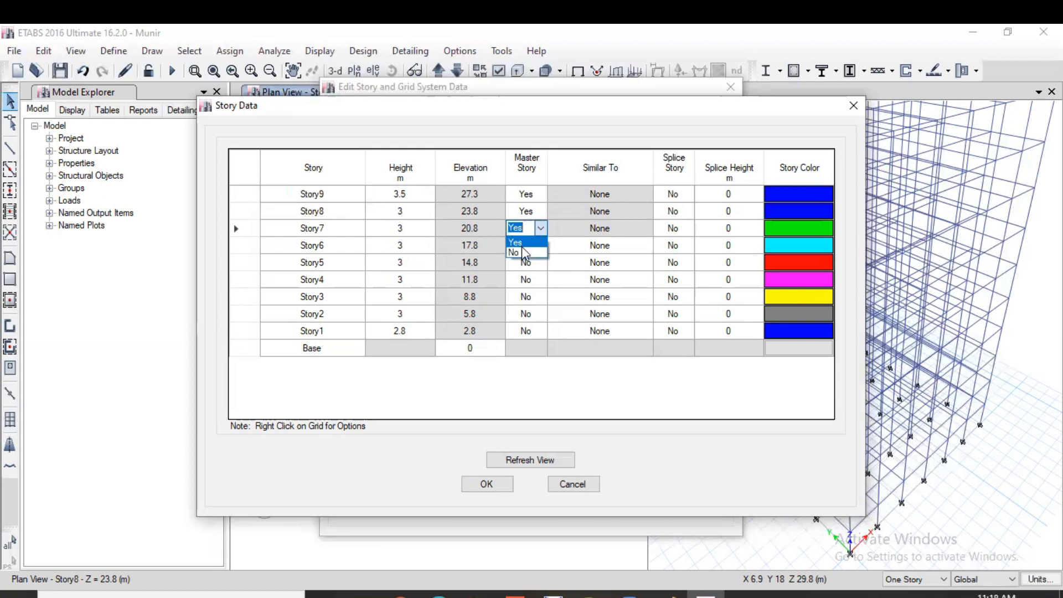
{"action": "left_click", "coordinate": [525, 253]}
{"action": "left_click", "coordinate": [535, 211]}
{"action": "left_click", "coordinate": [537, 230]}
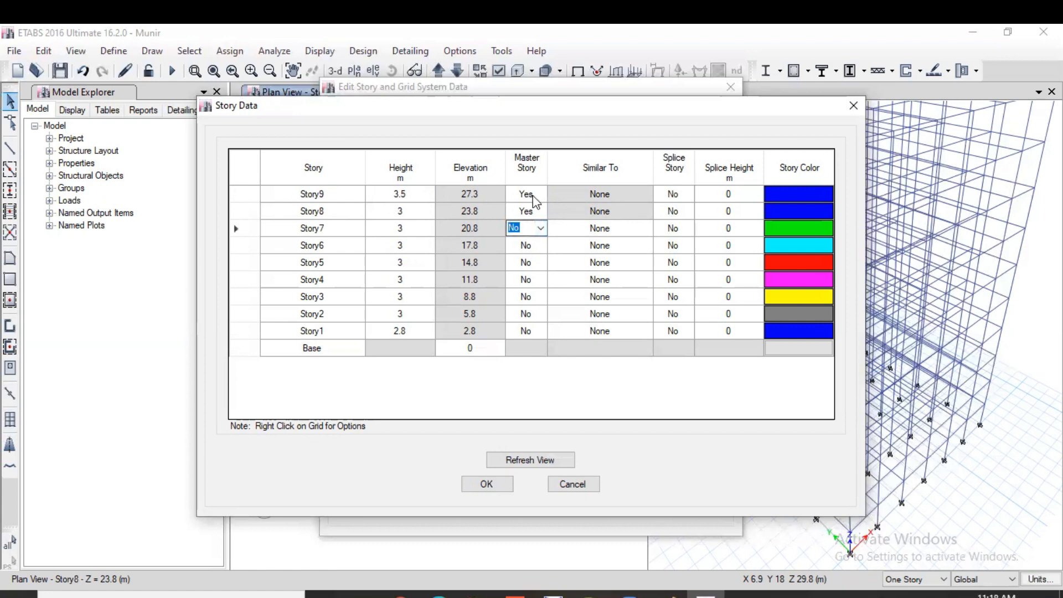
{"action": "left_click", "coordinate": [535, 217]}
{"action": "left_click", "coordinate": [540, 212]}
{"action": "left_click", "coordinate": [525, 236]}
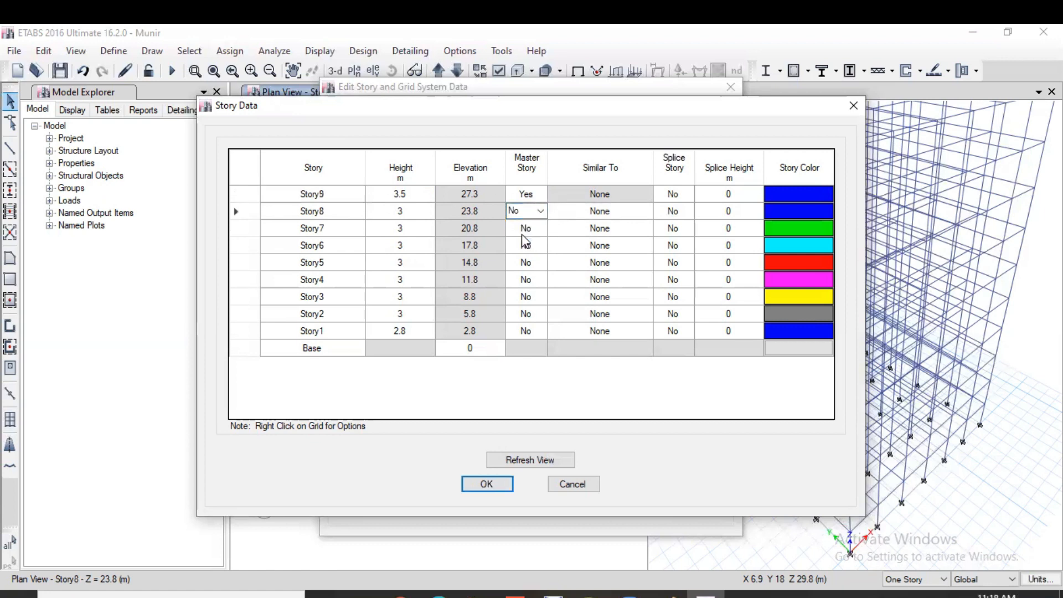
{"action": "left_click", "coordinate": [491, 558]}
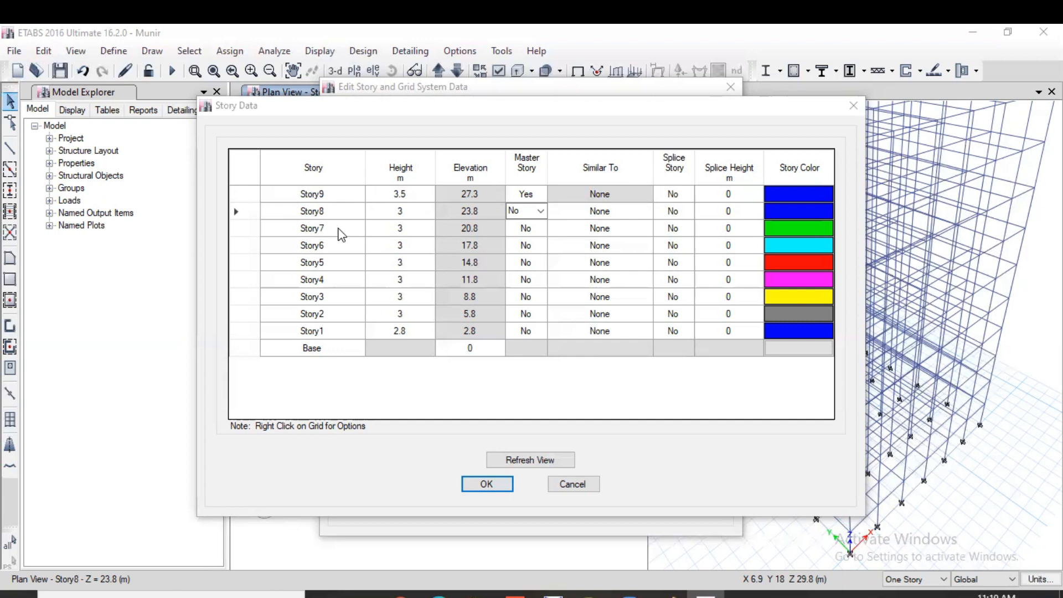
Make Story8 and Story7 similar to Story9 in the story data.
{"action": "left_click", "coordinate": [632, 197]}
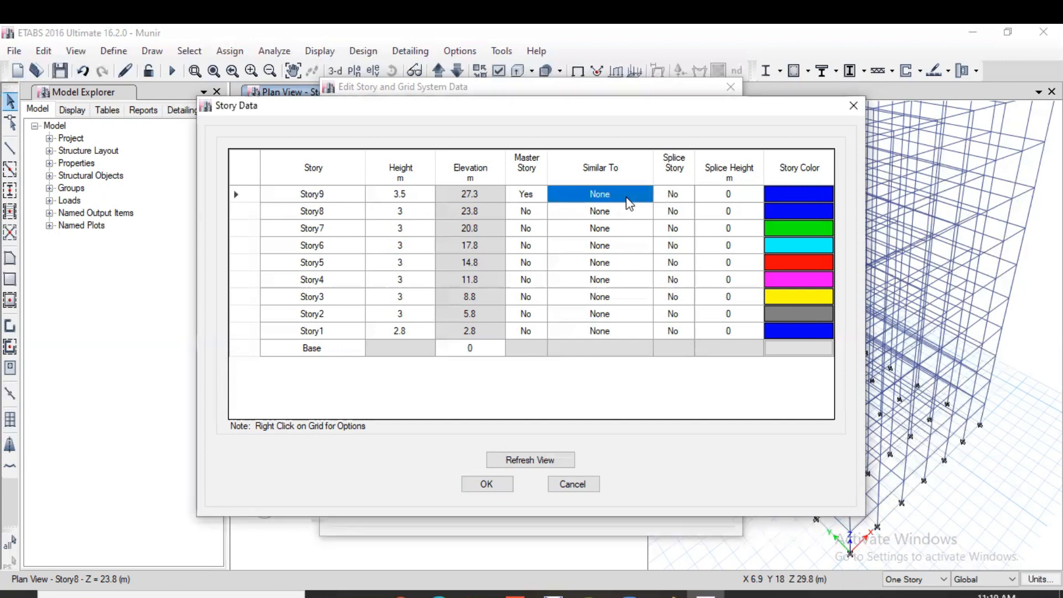
{"action": "left_click", "coordinate": [631, 212]}
{"action": "left_click", "coordinate": [646, 214]}
{"action": "left_click", "coordinate": [594, 235]}
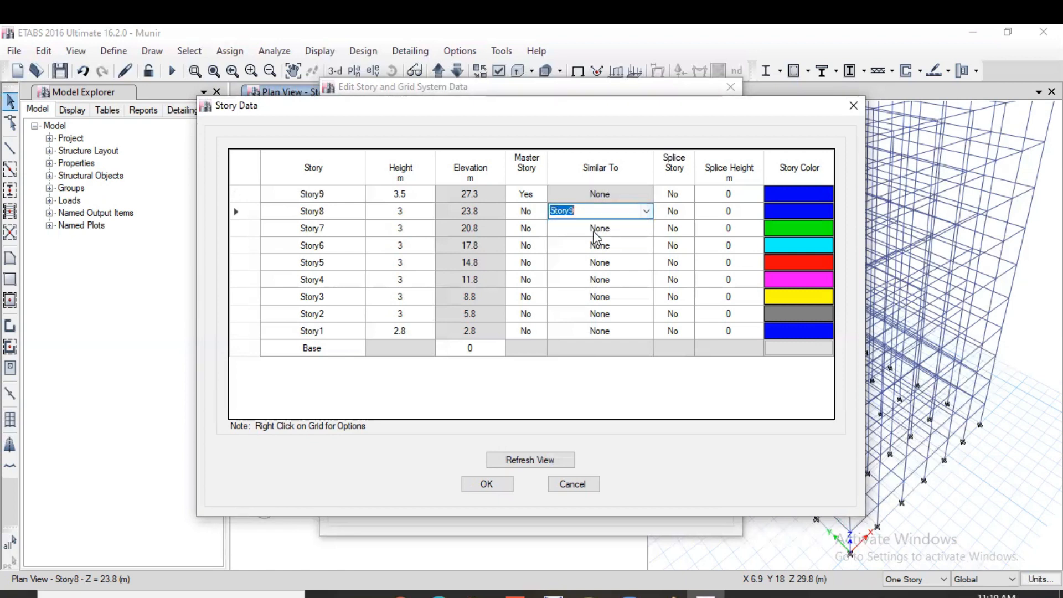
{"action": "left_click", "coordinate": [576, 262]}
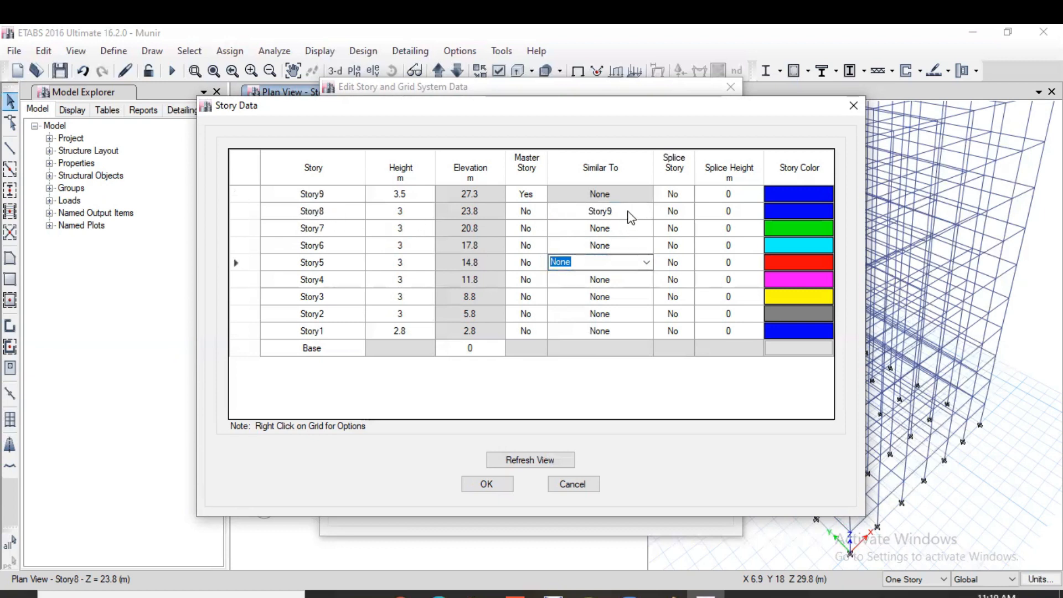
{"action": "left_click", "coordinate": [637, 227]}
{"action": "left_click", "coordinate": [646, 228]}
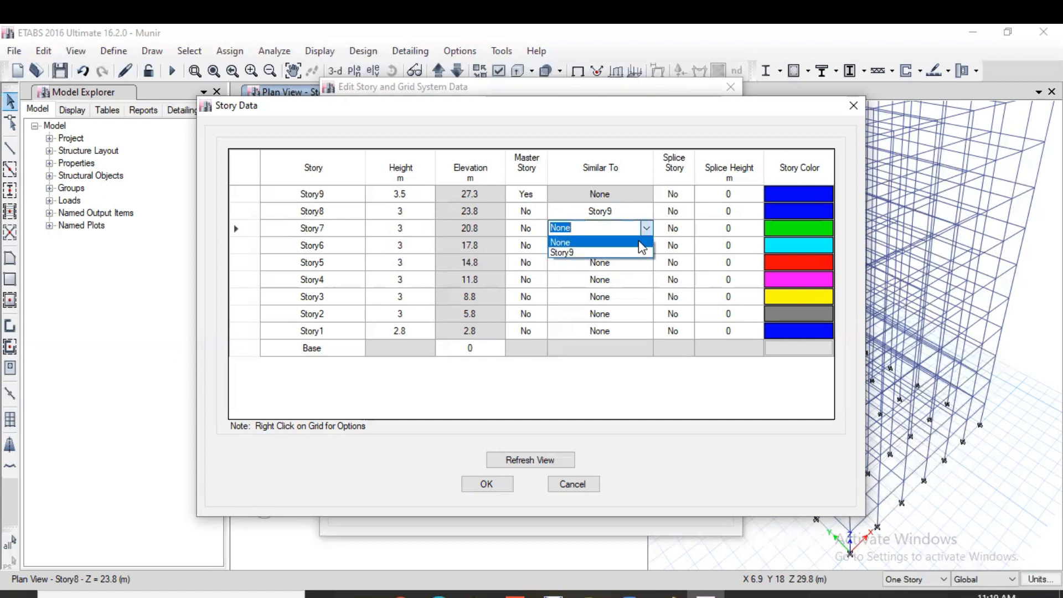
{"action": "left_click", "coordinate": [641, 253]}
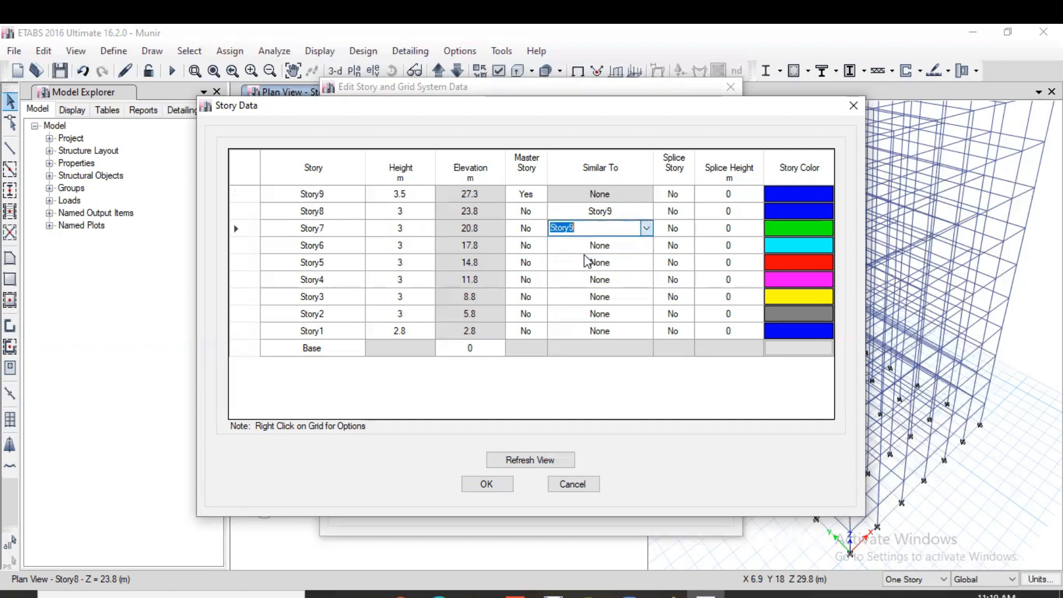
Make Story6 similar to the master story Story9.
{"action": "left_click", "coordinate": [637, 245]}
{"action": "left_click", "coordinate": [646, 245]}
{"action": "left_click", "coordinate": [597, 270]}
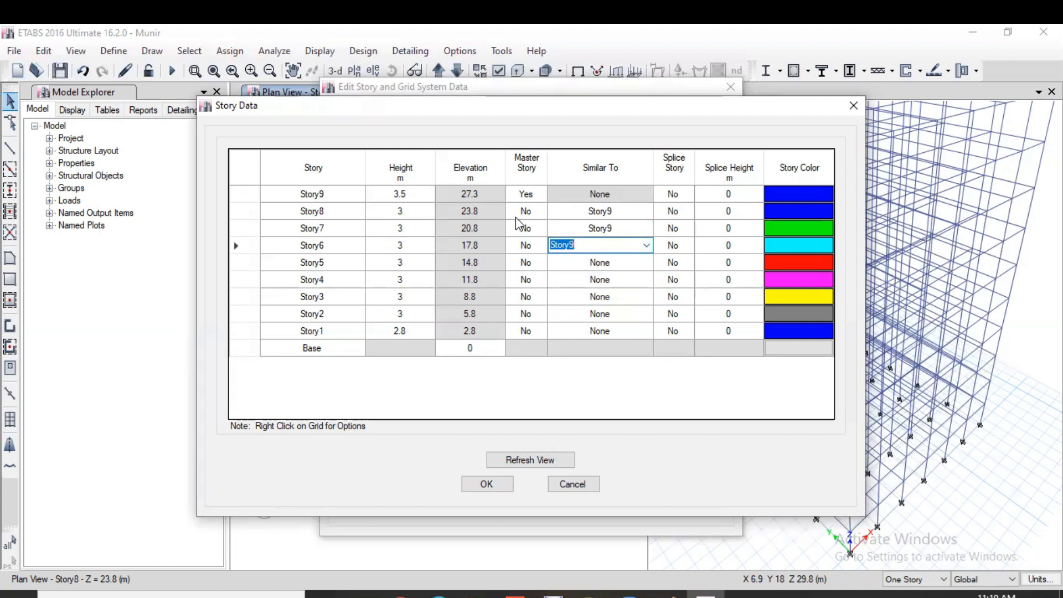
Set Story8 and Story7 as master stories and display the stories that Story6 can be similar to.
{"action": "left_click", "coordinate": [536, 211]}
{"action": "left_click", "coordinate": [541, 211]}
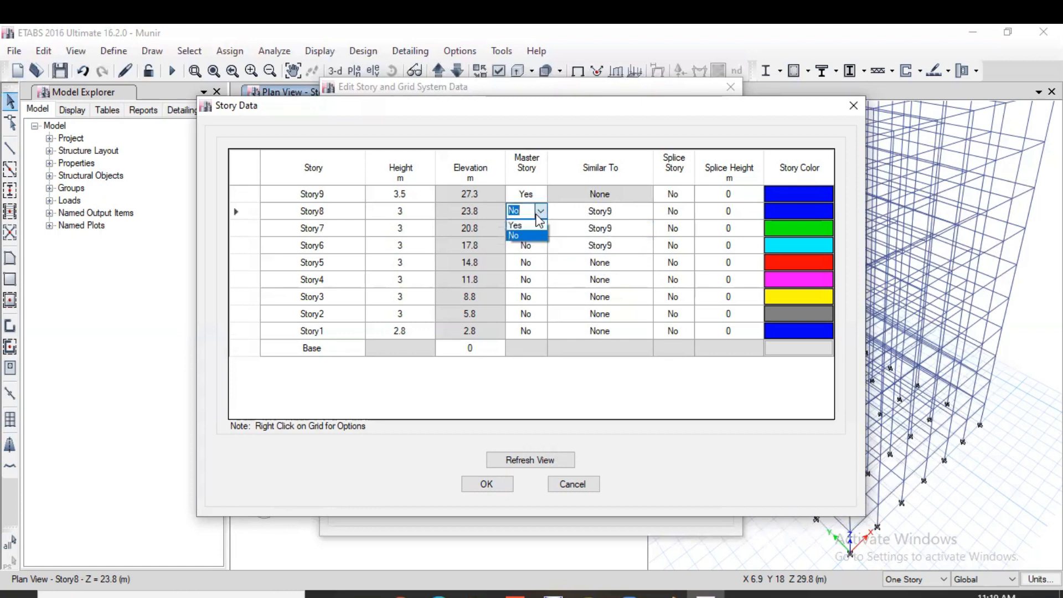
{"action": "left_click", "coordinate": [531, 225]}
{"action": "left_click", "coordinate": [538, 231]}
{"action": "left_click", "coordinate": [541, 228]}
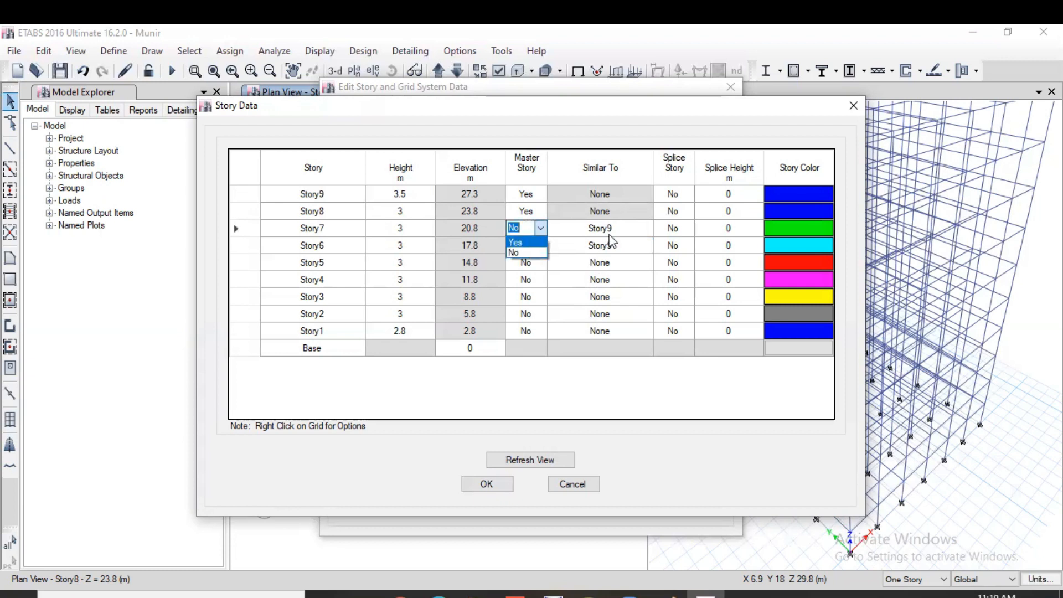
{"action": "left_click", "coordinate": [611, 242]}
{"action": "left_click", "coordinate": [632, 245]}
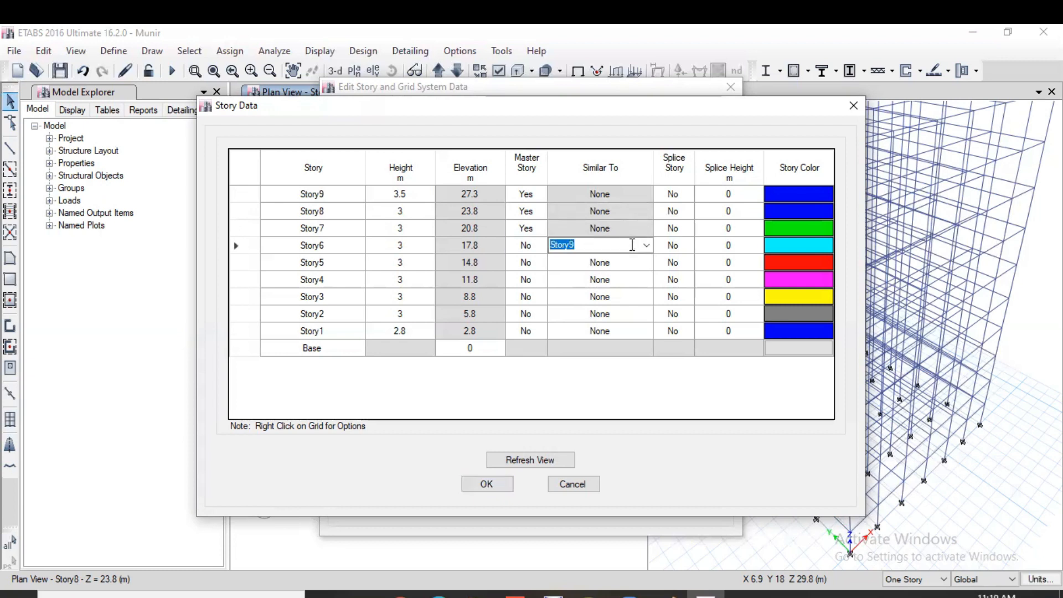
{"action": "left_click", "coordinate": [644, 244]}
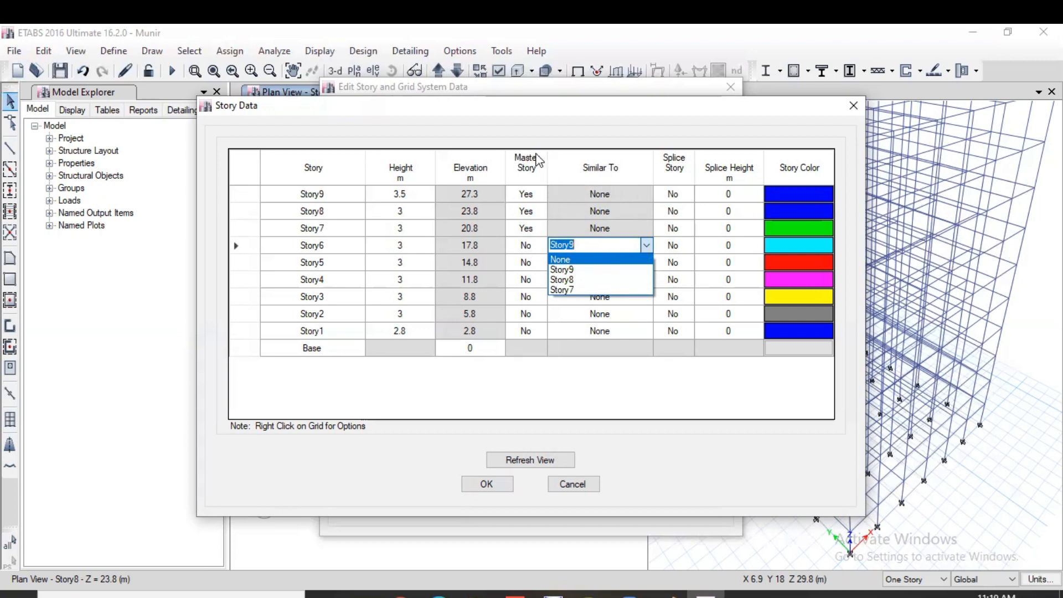
Remove the master story setting from Story7 and Story8, leaving Story9 as the master story.
{"action": "left_click", "coordinate": [536, 229]}
{"action": "left_click", "coordinate": [536, 228]}
{"action": "left_click", "coordinate": [541, 228]}
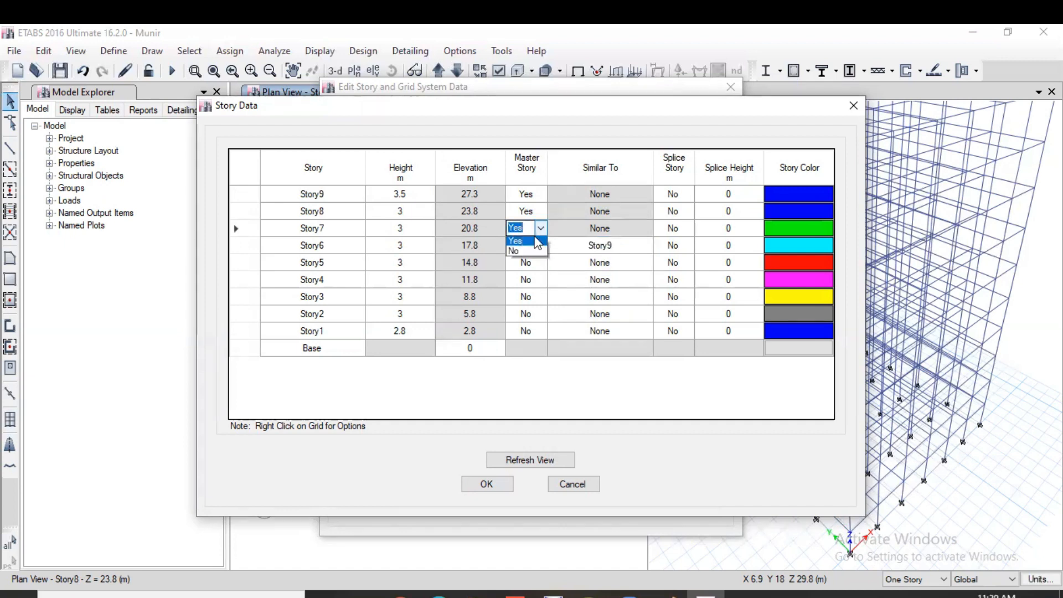
{"action": "left_click", "coordinate": [518, 251]}
{"action": "left_click", "coordinate": [542, 211]}
{"action": "left_click", "coordinate": [541, 212]}
{"action": "left_click", "coordinate": [522, 234]}
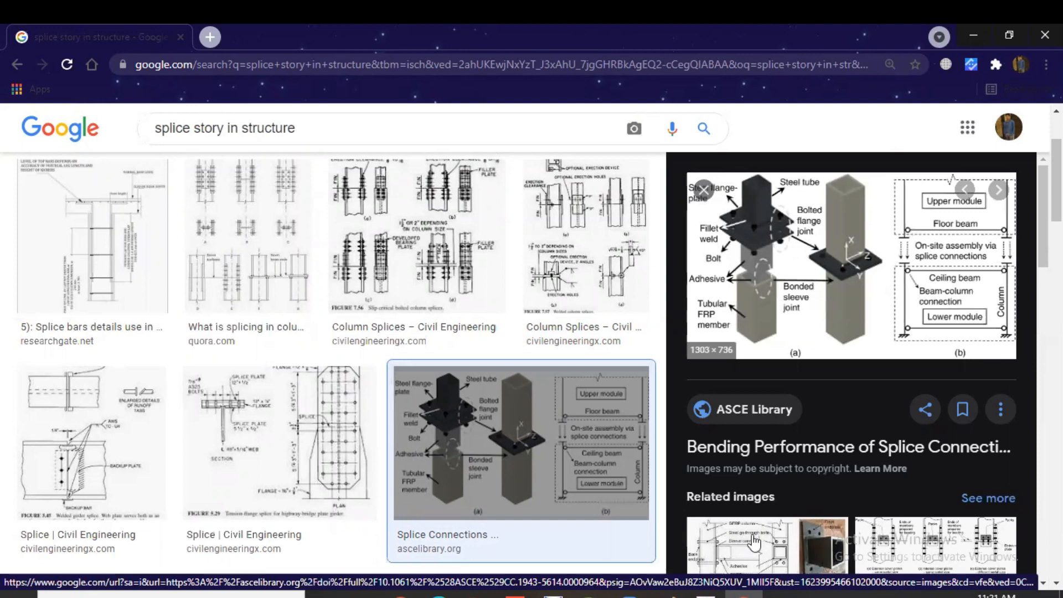
Switch back to ETABS and change the story color of Story9 to green (red 36, green 219, blue 82).
{"action": "key", "text": "alt+Tab"}
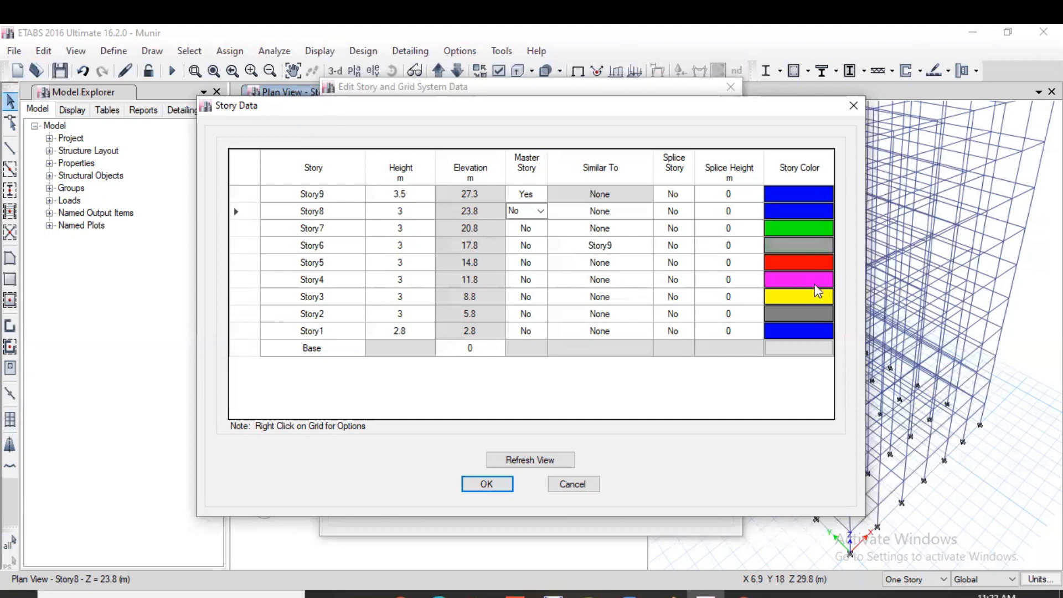
{"action": "left_click", "coordinate": [799, 197]}
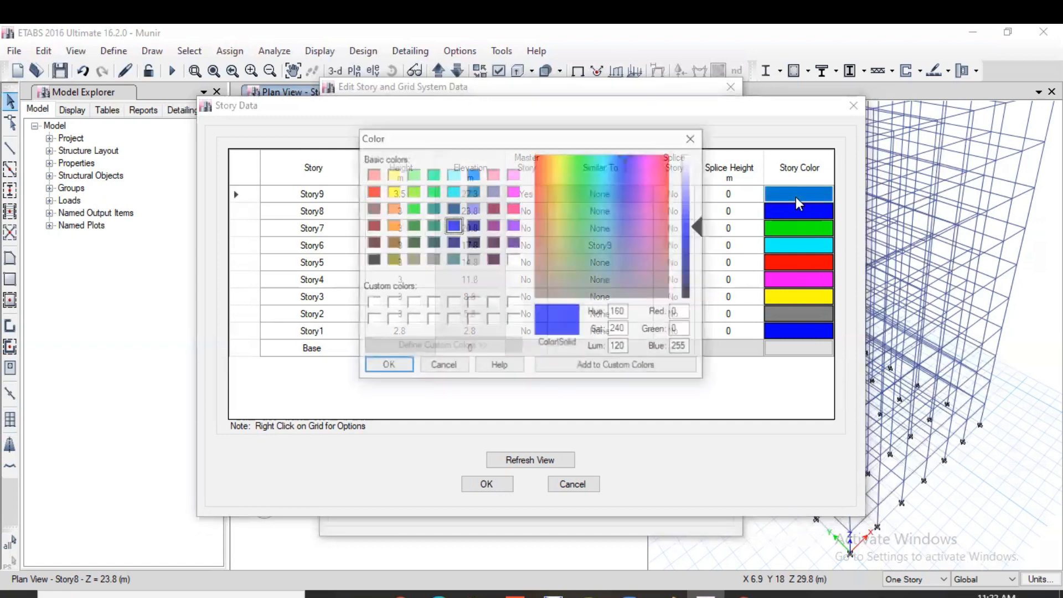
{"action": "left_click", "coordinate": [587, 196]}
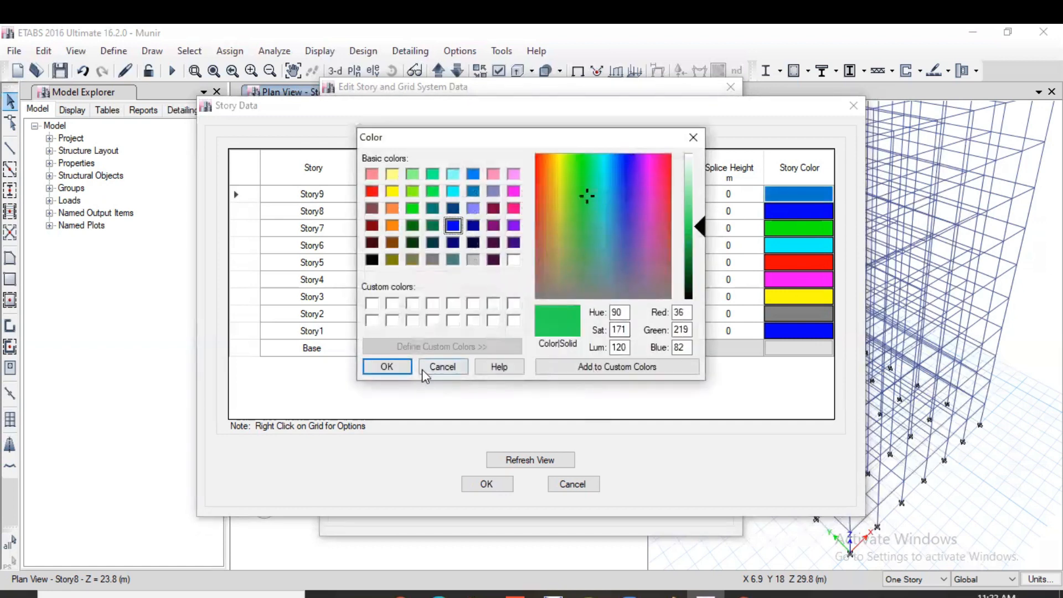
{"action": "left_click", "coordinate": [387, 367]}
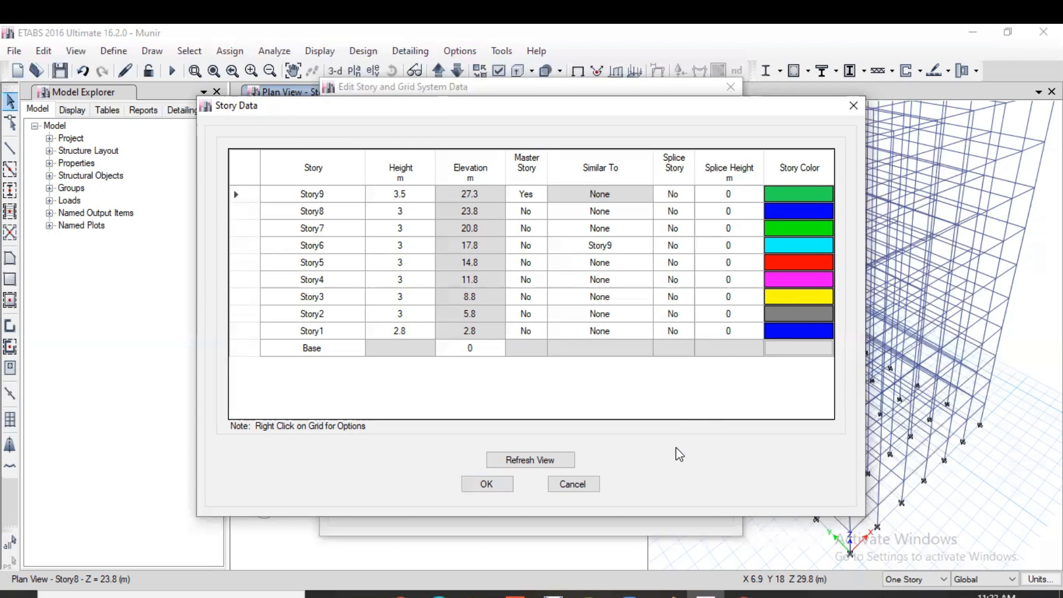
Refresh the view, accept the story data and confirm the story and grid system edits.
{"action": "left_click", "coordinate": [567, 460]}
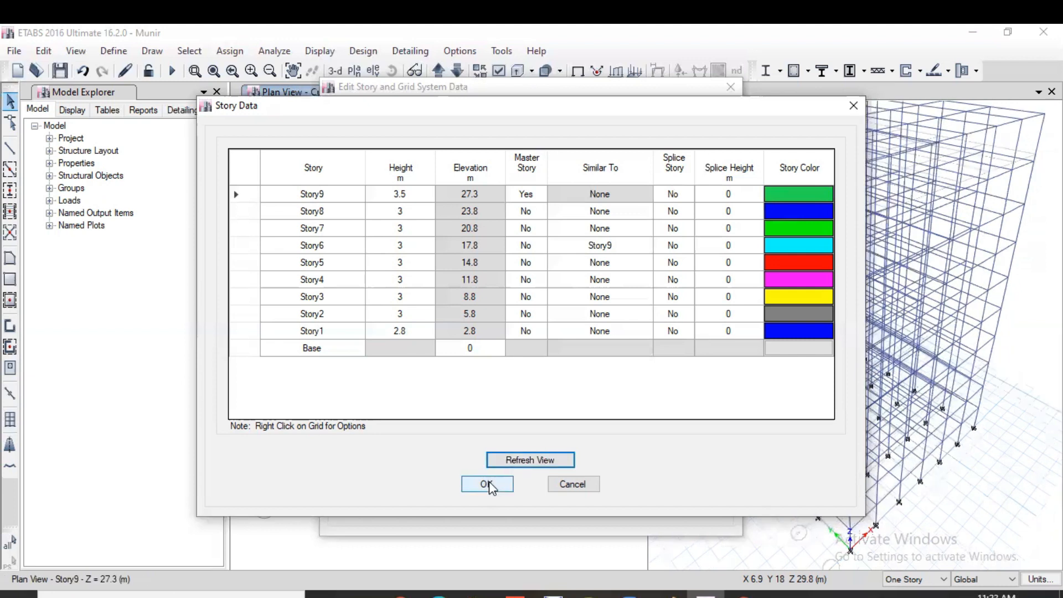
{"action": "left_click", "coordinate": [488, 484]}
{"action": "left_click", "coordinate": [492, 479]}
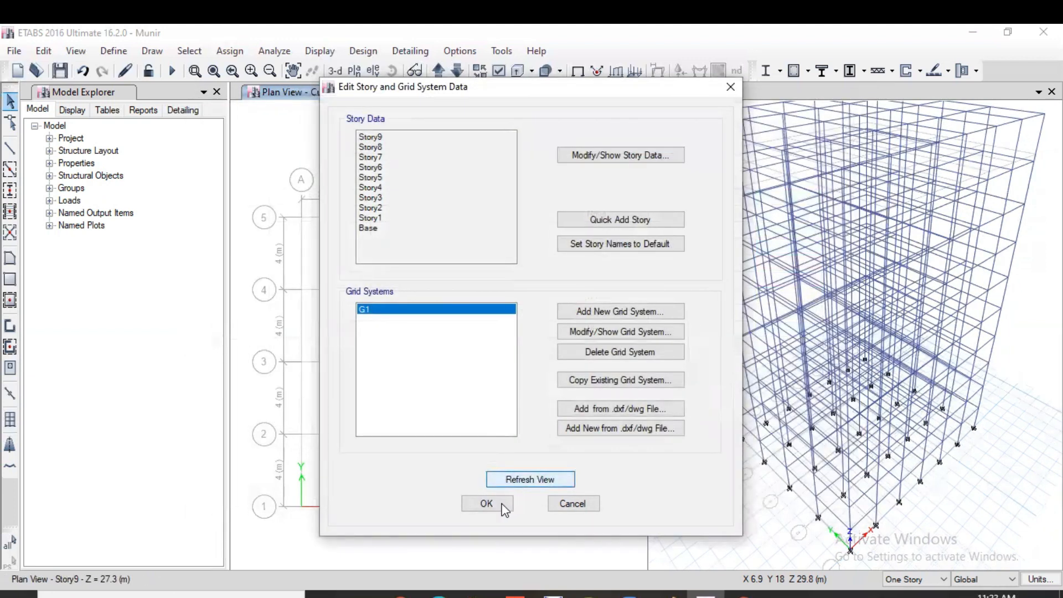
{"action": "left_click", "coordinate": [488, 504]}
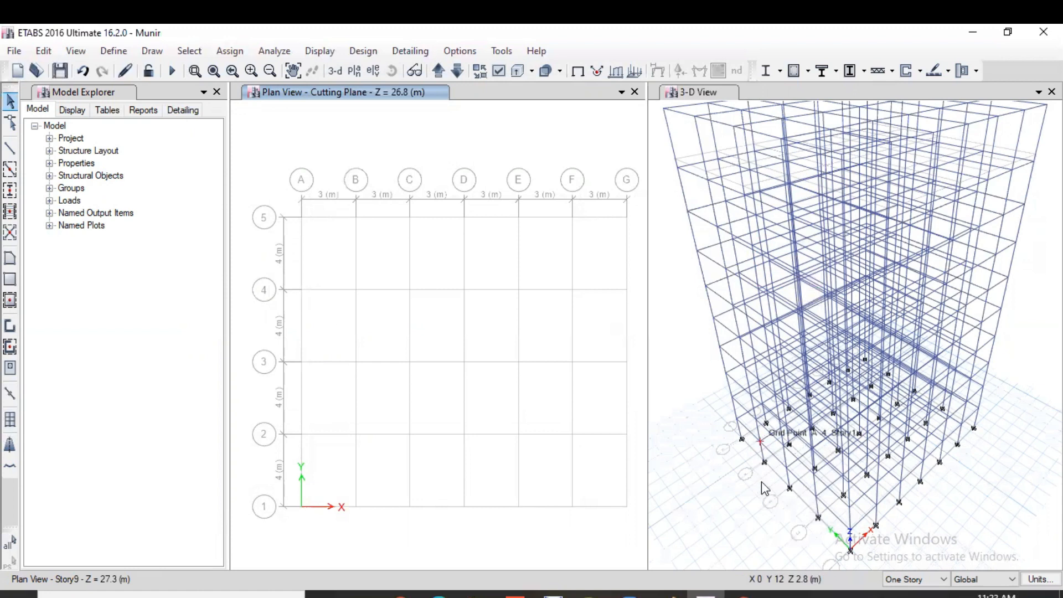
Set the 3-D view to display the model by the colors of Stories and apply the view options.
{"action": "left_click", "coordinate": [753, 505]}
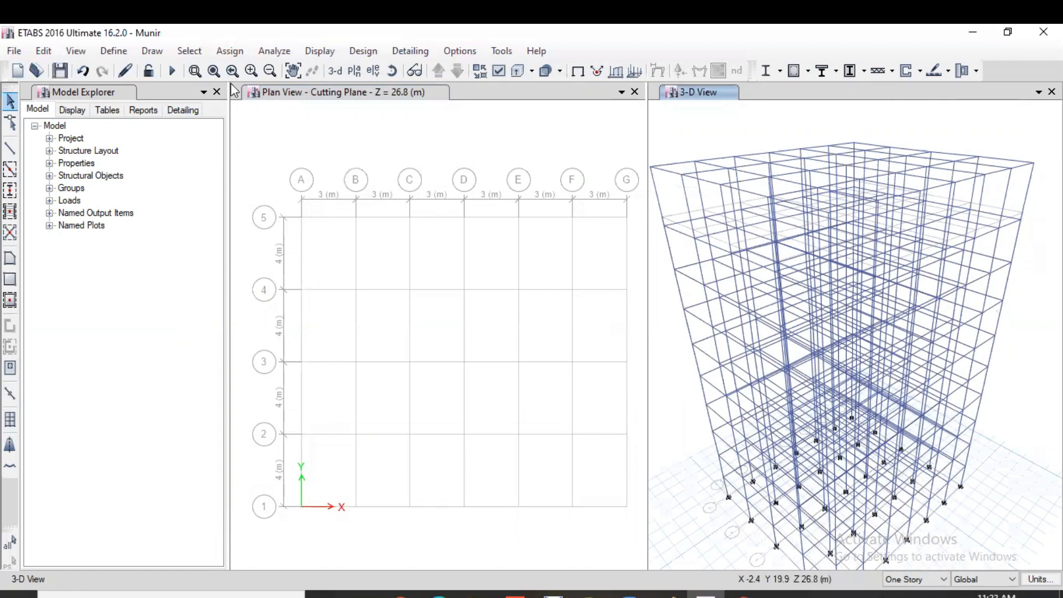
{"action": "left_click", "coordinate": [499, 71]}
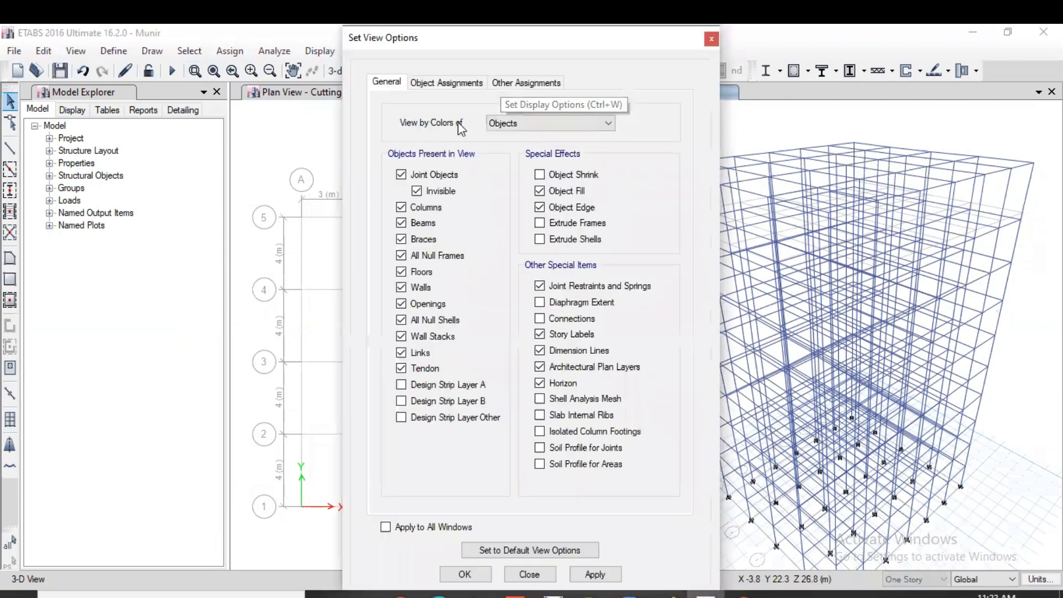
{"action": "left_click", "coordinate": [521, 122]}
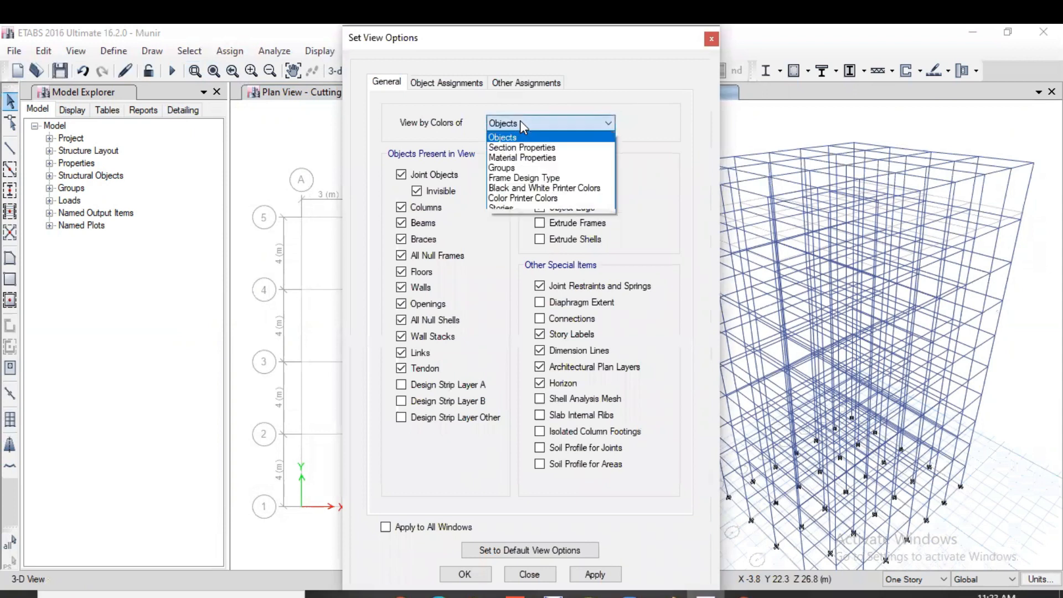
{"action": "left_click", "coordinate": [501, 209]}
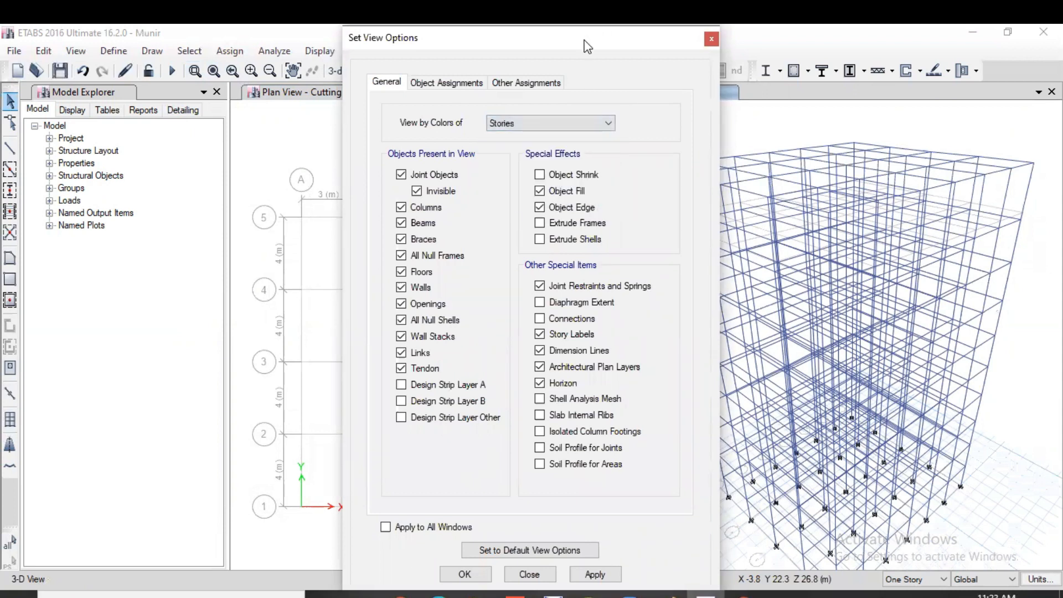
{"action": "left_click_drag", "start_coordinate": [588, 47], "coordinate": [307, 45]}
{"action": "left_click", "coordinate": [331, 570]}
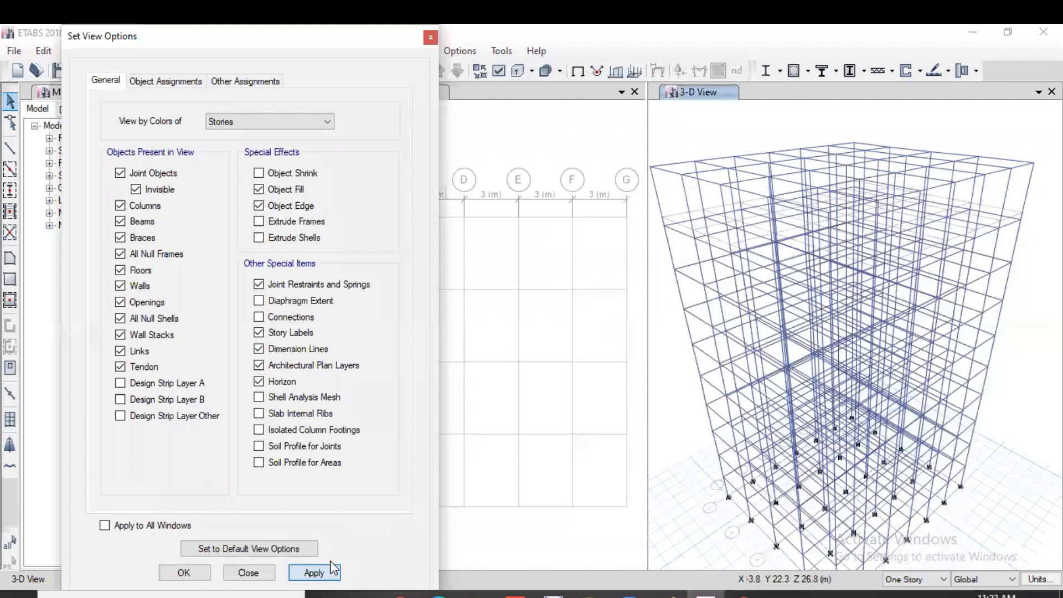
{"action": "left_click", "coordinate": [185, 573]}
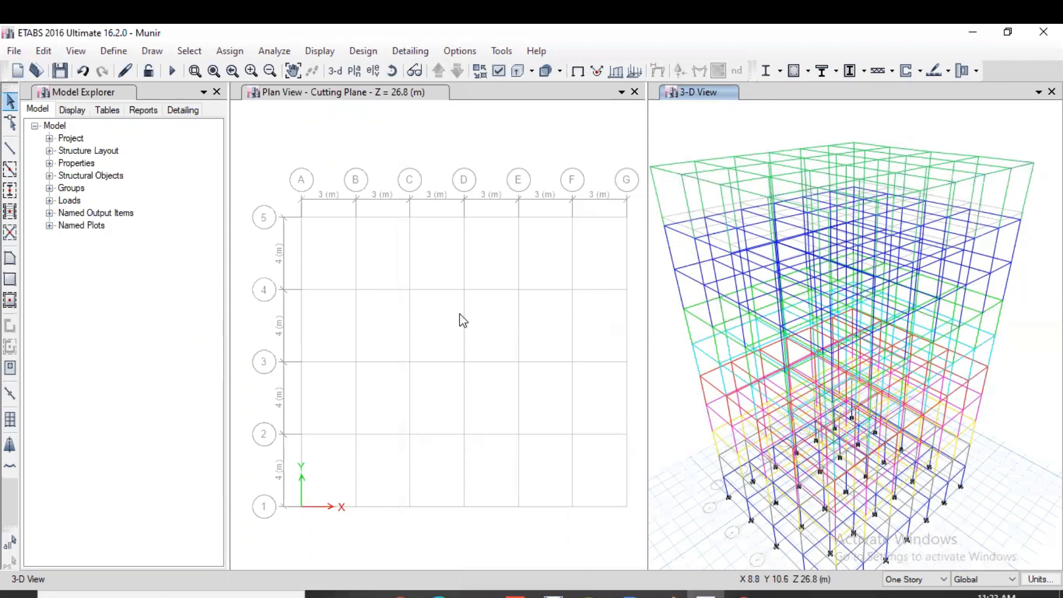
Set the 3-D view to display the model by the colors of Objects and accept the view options.
{"action": "left_click", "coordinate": [504, 71]}
{"action": "left_click", "coordinate": [301, 122]}
{"action": "scroll", "coordinate": [264, 133], "scroll_direction": "up", "scroll_amount": 1}
{"action": "left_click", "coordinate": [264, 133]}
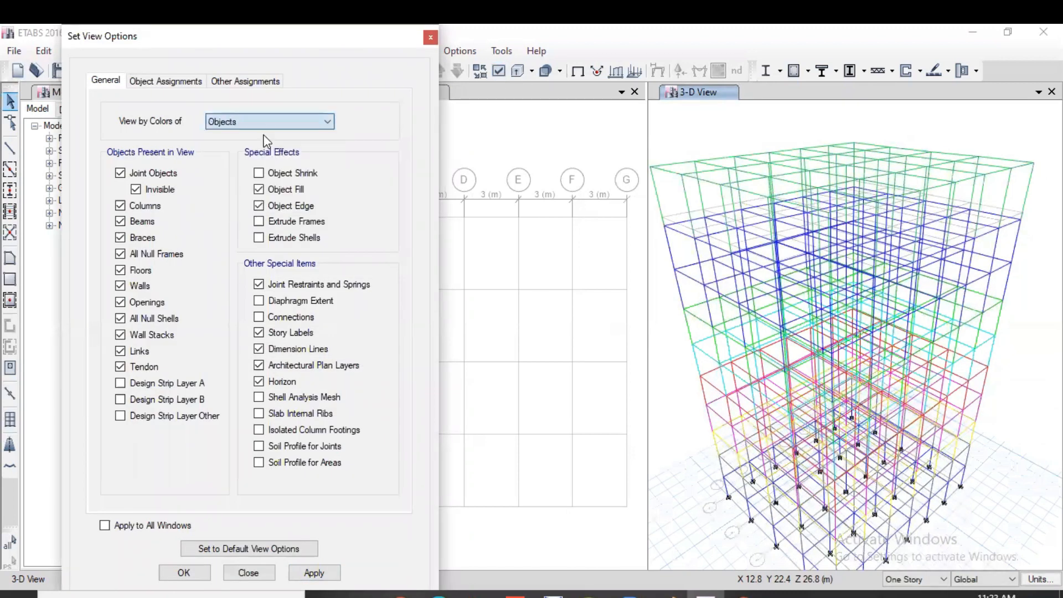
{"action": "left_click", "coordinate": [186, 574]}
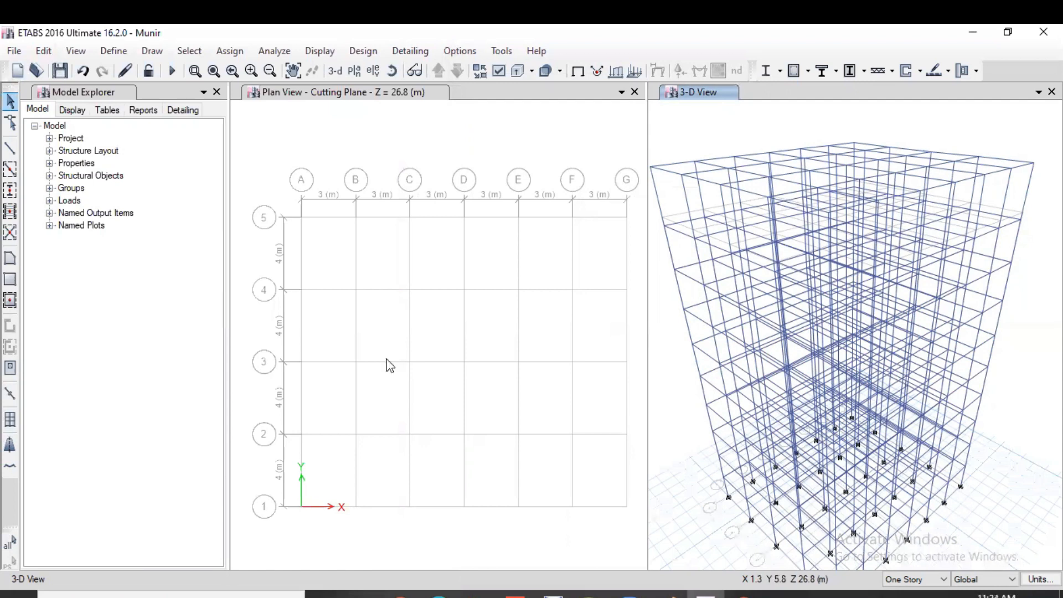
Quick-add two stories above Story9, refresh the view and accept the story and grid system data.
{"action": "right_click", "coordinate": [446, 244]}
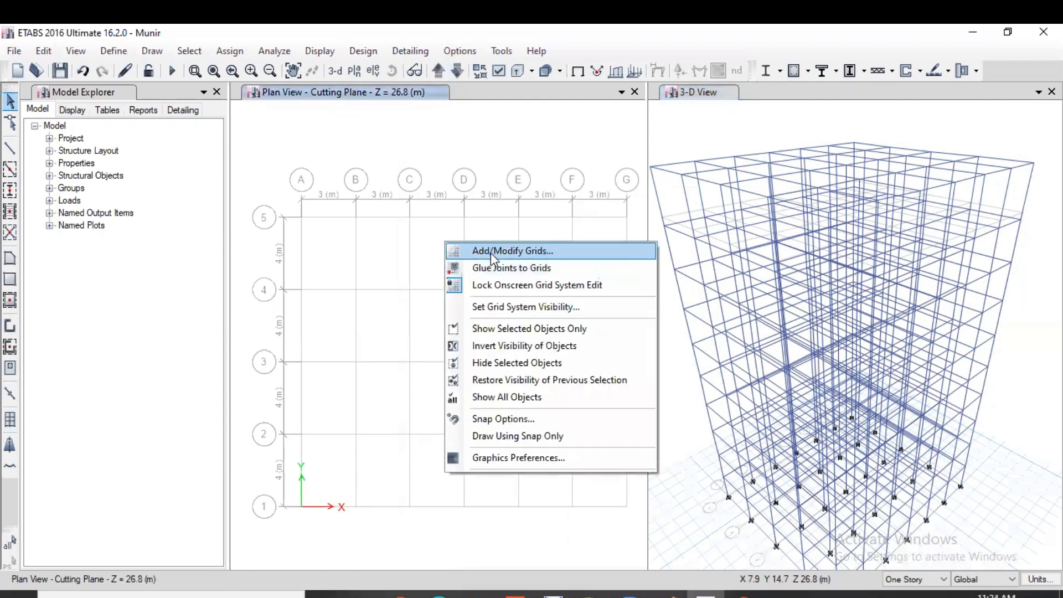
{"action": "left_click", "coordinate": [490, 252]}
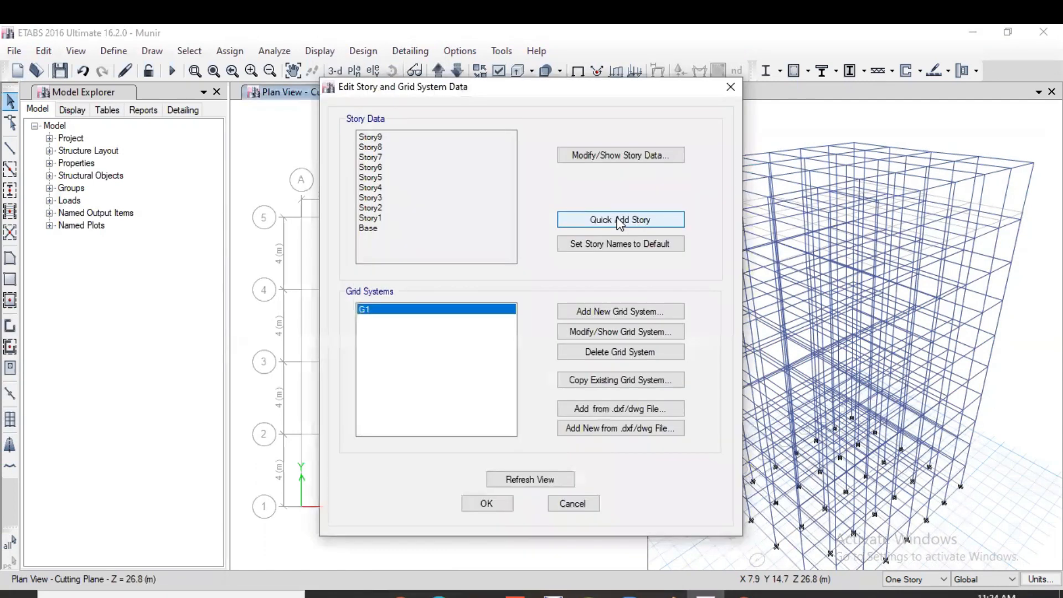
{"action": "left_click", "coordinate": [577, 218]}
{"action": "left_click", "coordinate": [577, 218]}
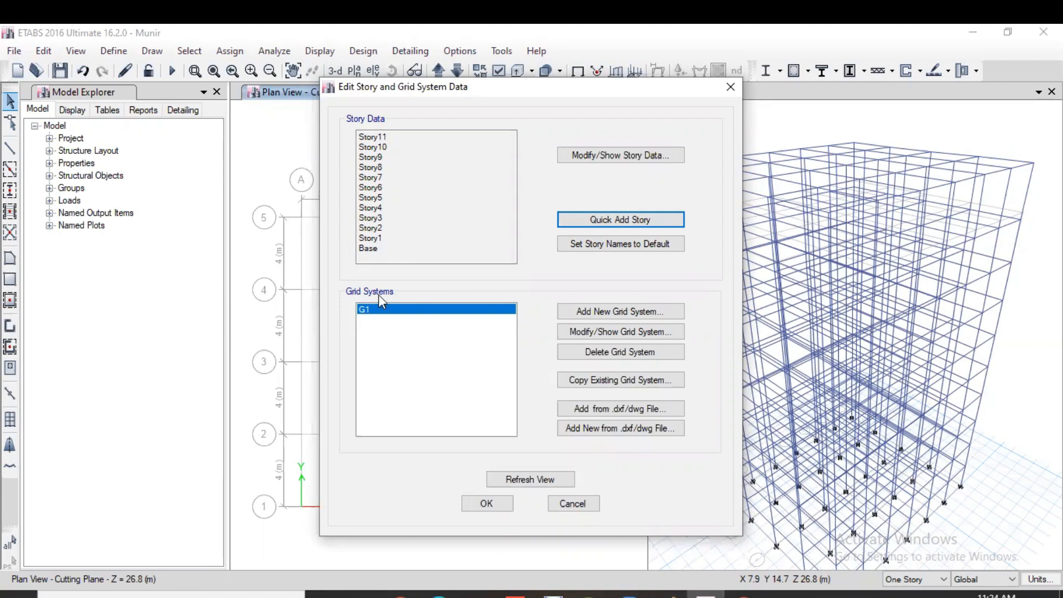
{"action": "left_click", "coordinate": [522, 486]}
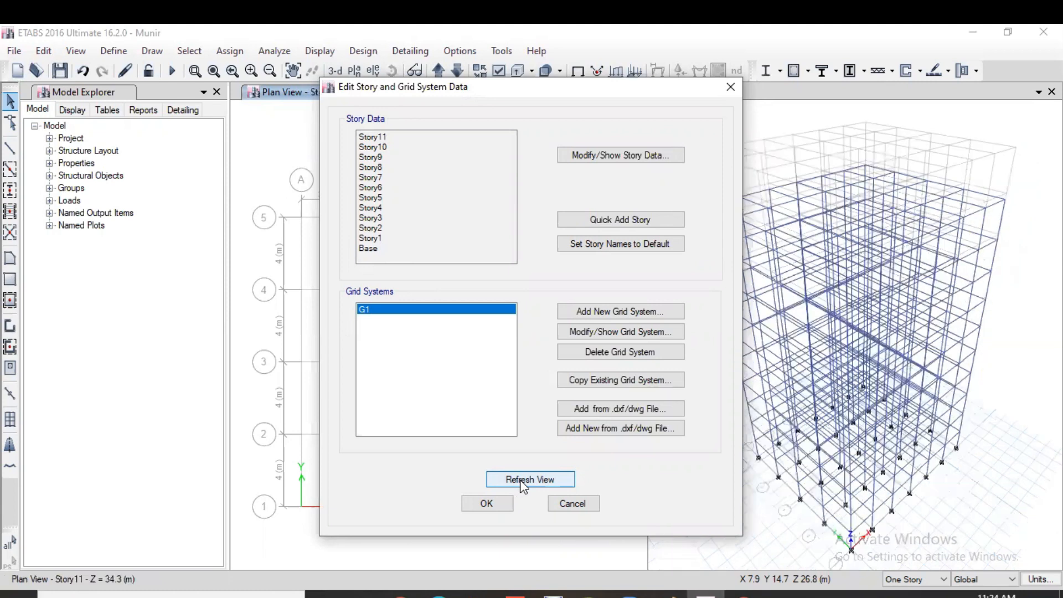
{"action": "left_click", "coordinate": [487, 502]}
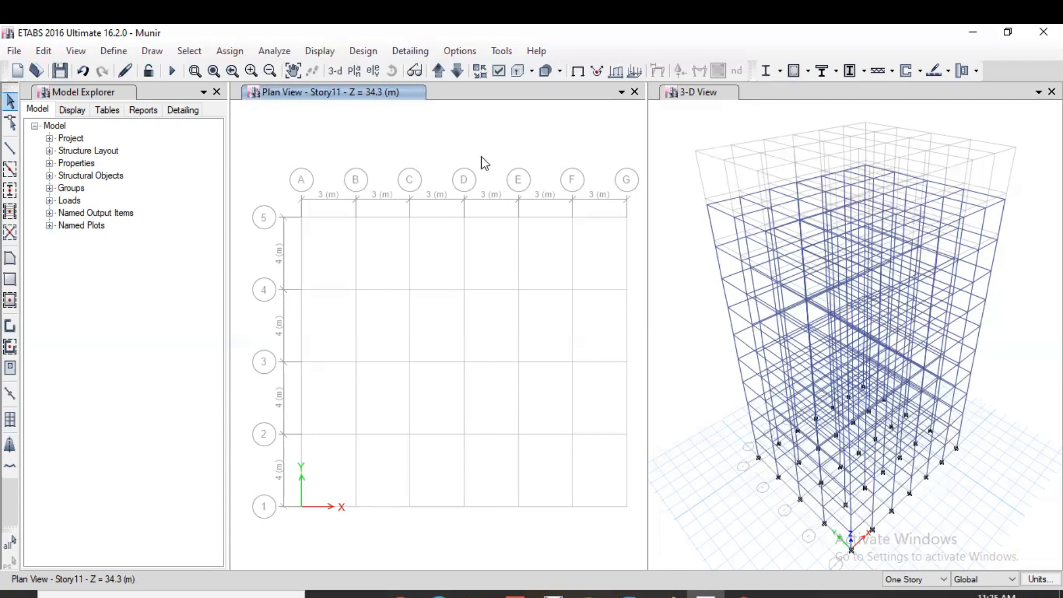
Open the Replicate command with its story option and move the dialog clear of the plan view.
{"action": "left_click", "coordinate": [50, 51]}
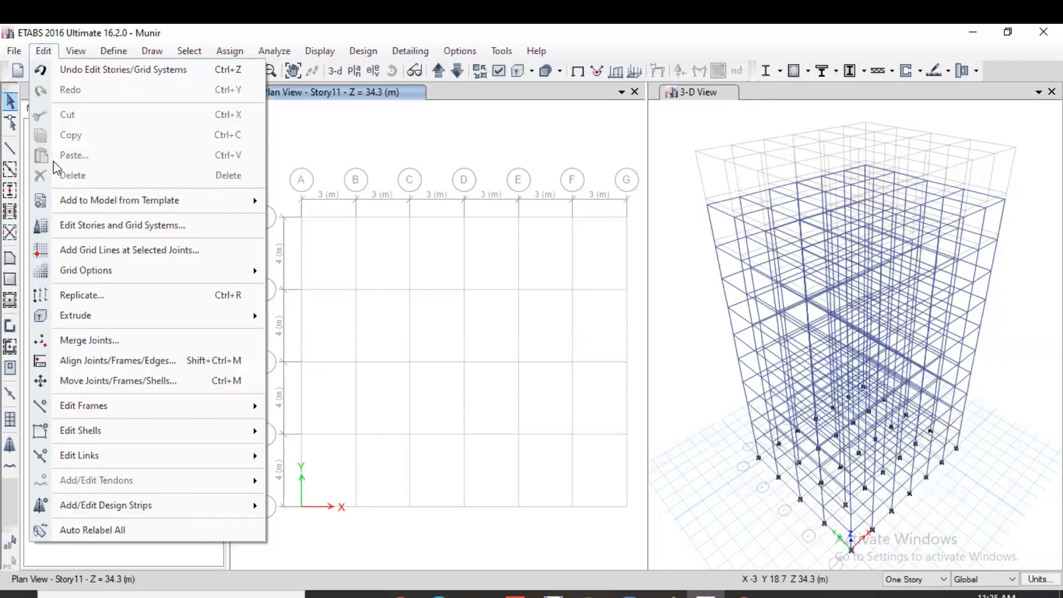
{"action": "left_click", "coordinate": [112, 300]}
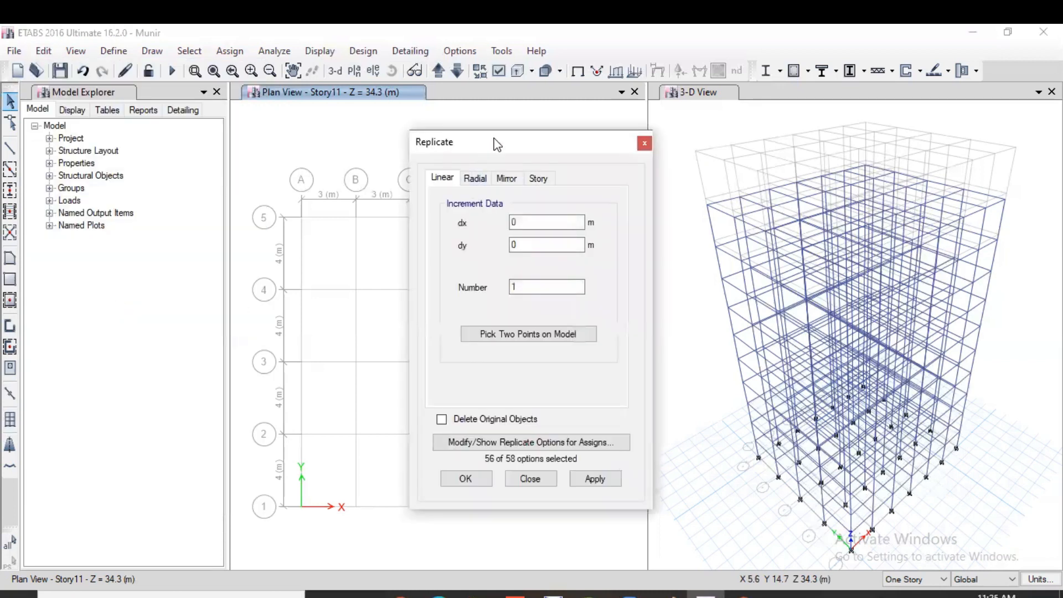
{"action": "left_click_drag", "start_coordinate": [497, 144], "coordinate": [201, 86]}
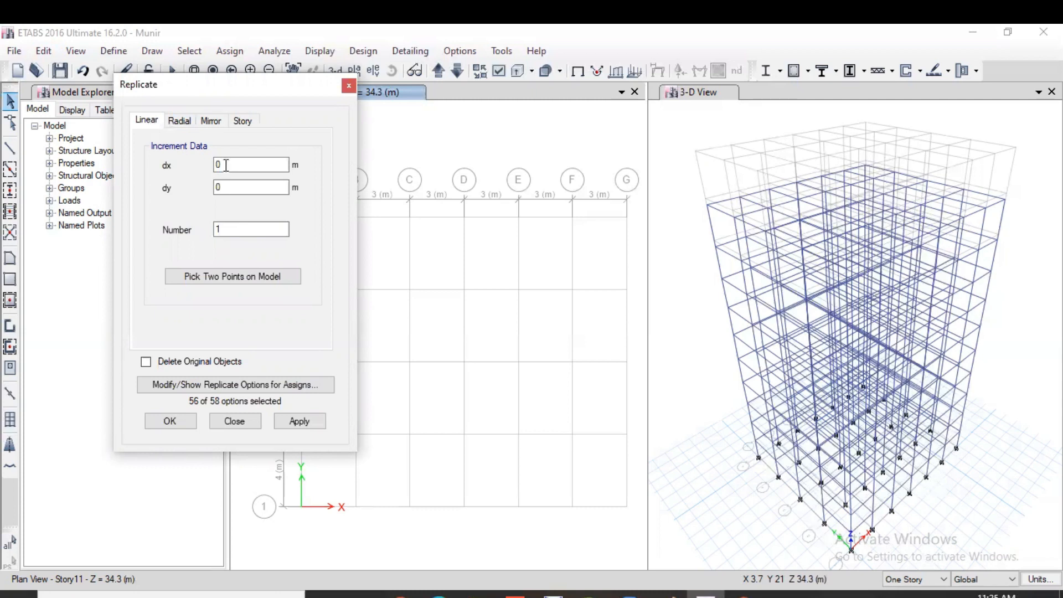
{"action": "left_click", "coordinate": [248, 124]}
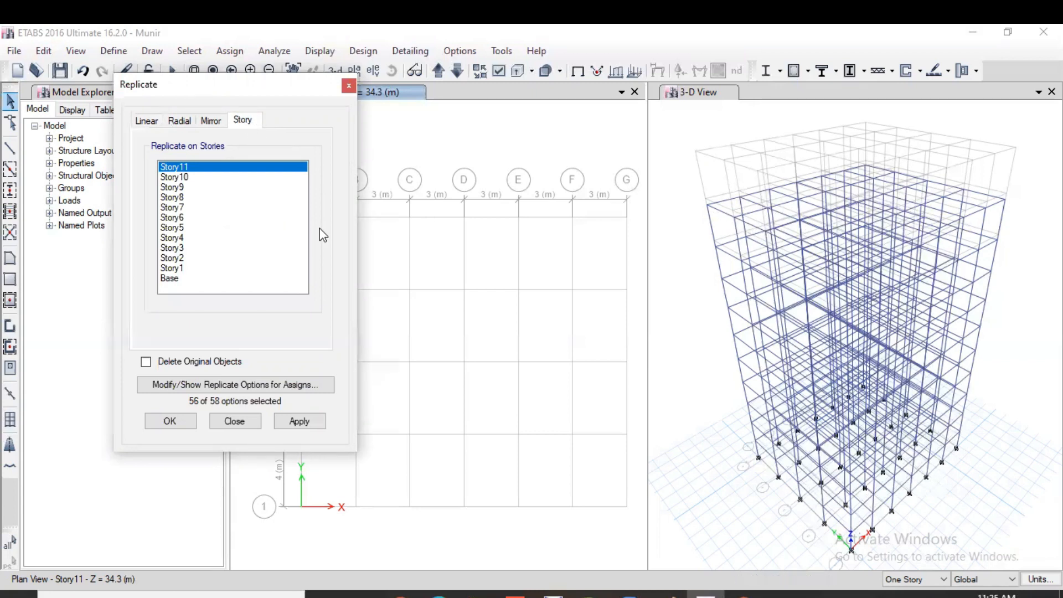
{"action": "left_click", "coordinate": [177, 186]}
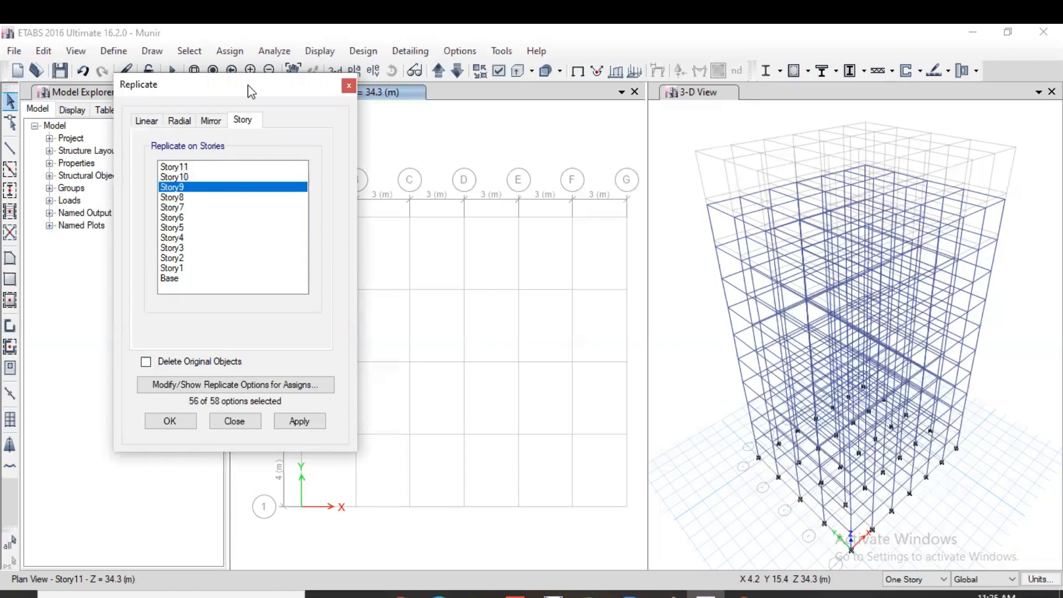
{"action": "left_click_drag", "start_coordinate": [250, 92], "coordinate": [127, 98]}
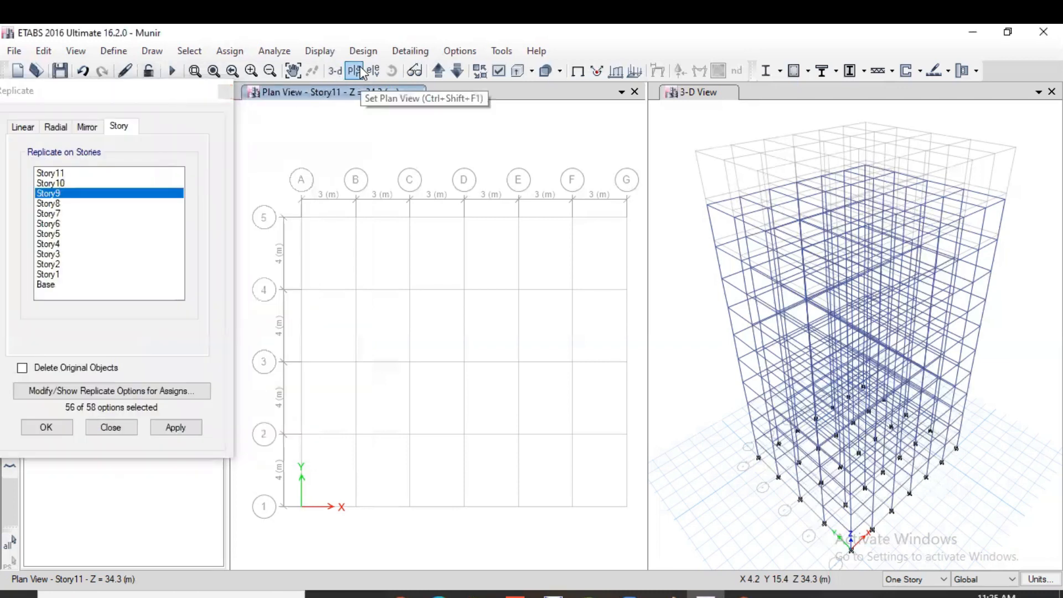
Set the plan view to Story9.
{"action": "left_click", "coordinate": [354, 70]}
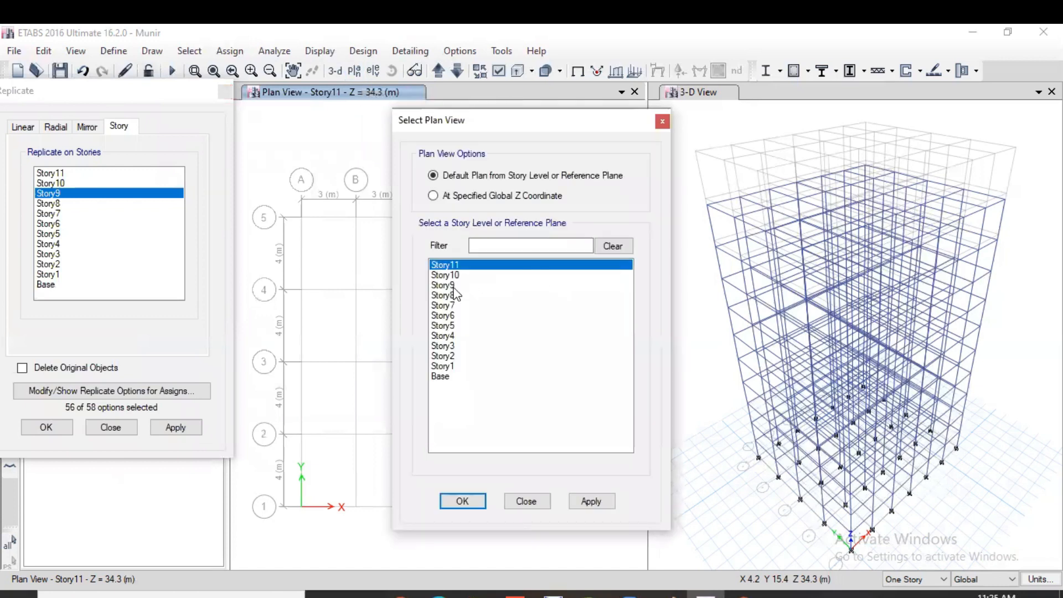
{"action": "left_click", "coordinate": [454, 286]}
{"action": "left_click", "coordinate": [591, 507]}
{"action": "left_click", "coordinate": [472, 504]}
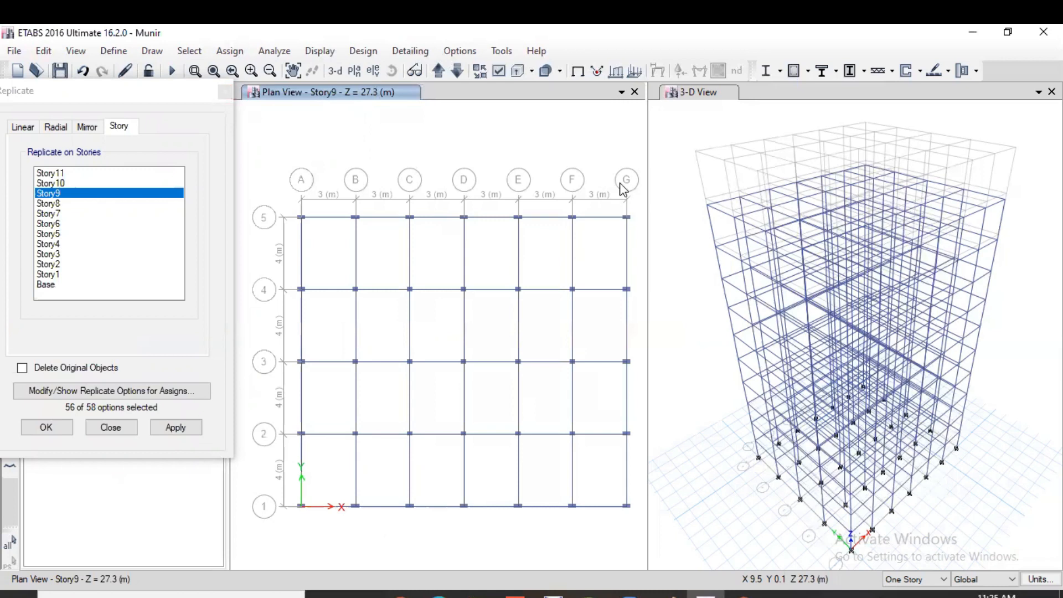
Select all frames on the Story9 plan and replicate them on Story10 and Story11.
{"action": "left_click_drag", "start_coordinate": [639, 138], "coordinate": [251, 543]}
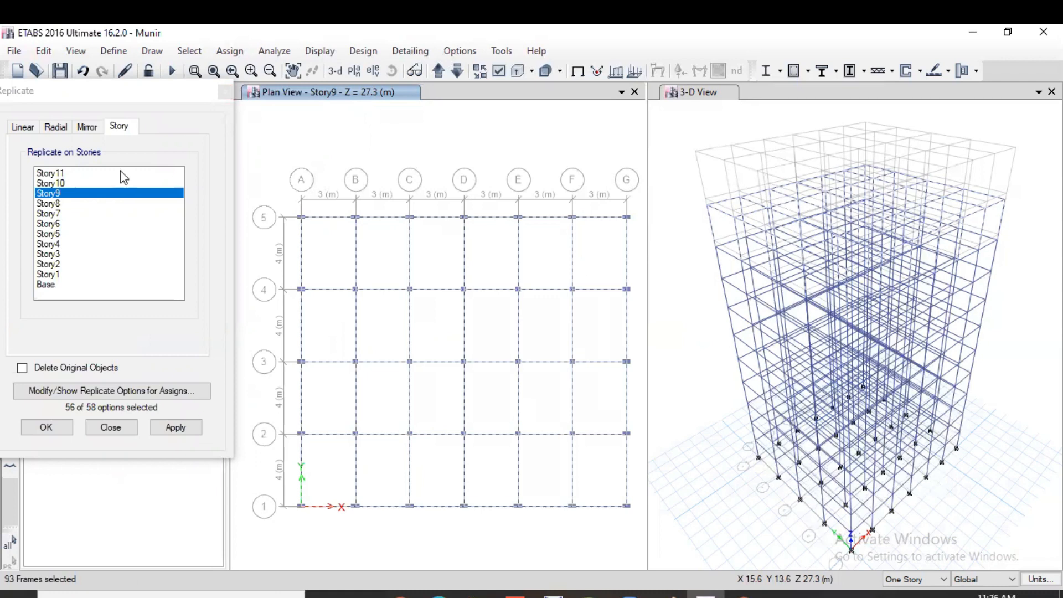
{"action": "left_click", "coordinate": [65, 184]}
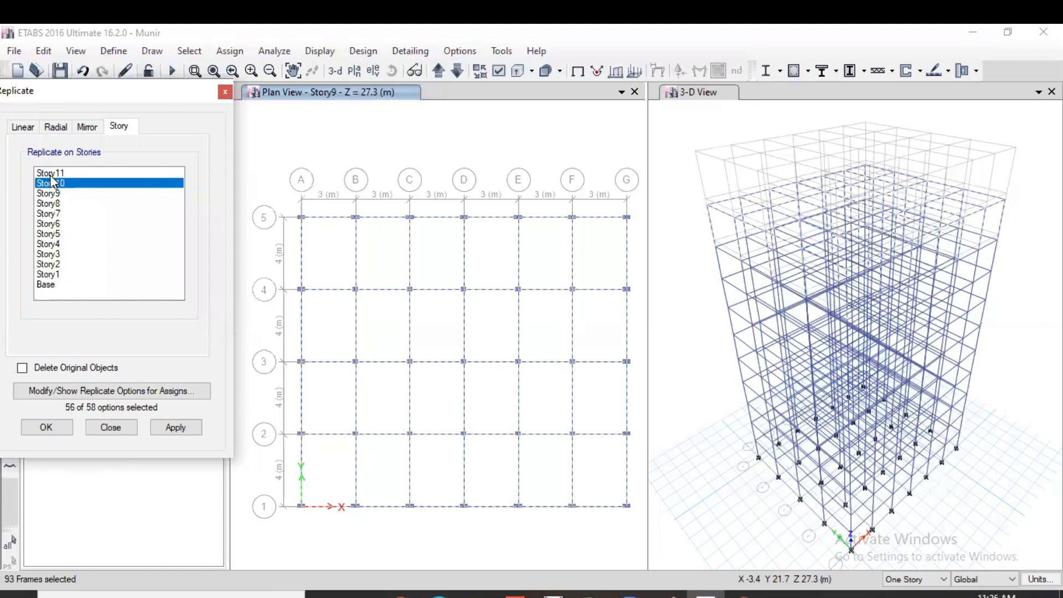
{"action": "left_click", "coordinate": [50, 172], "text": "ctrl"}
{"action": "left_click", "coordinate": [175, 430]}
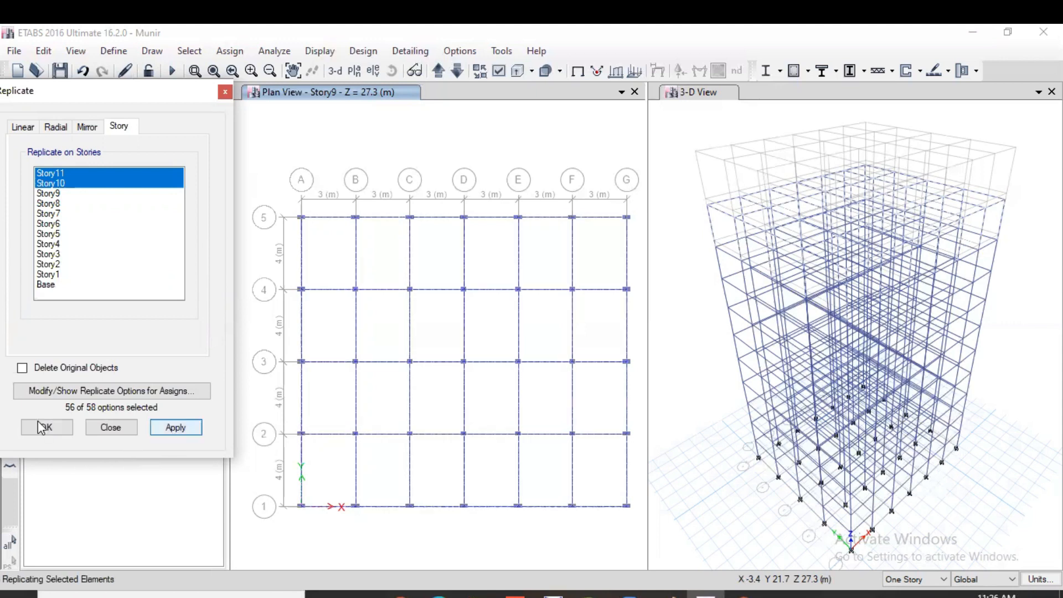
{"action": "left_click", "coordinate": [91, 434]}
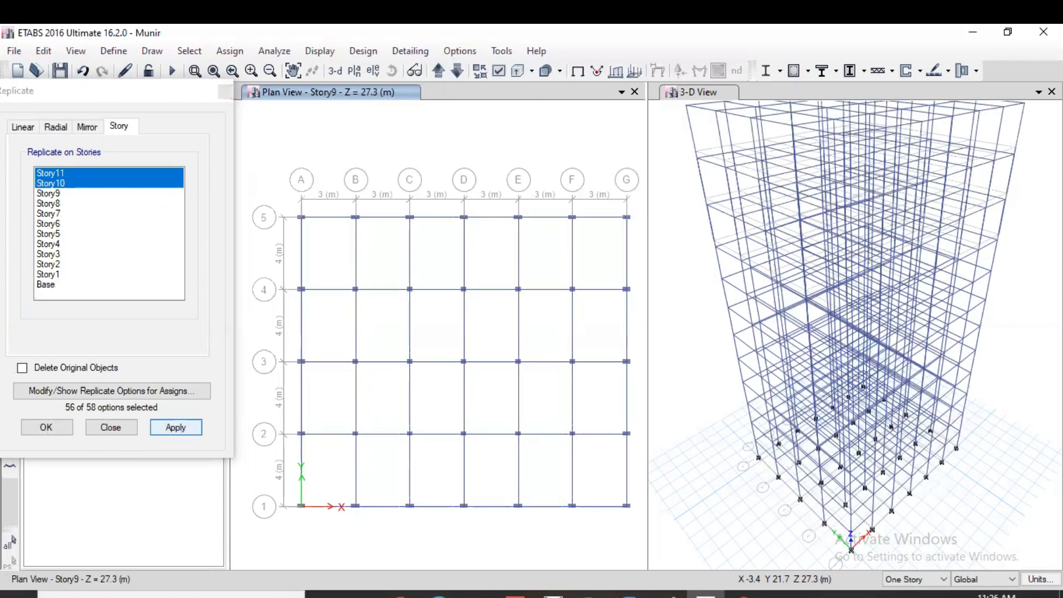
Inspect the 3-D model with extruded frames, then return it to the line display.
{"action": "left_click", "coordinate": [940, 275]}
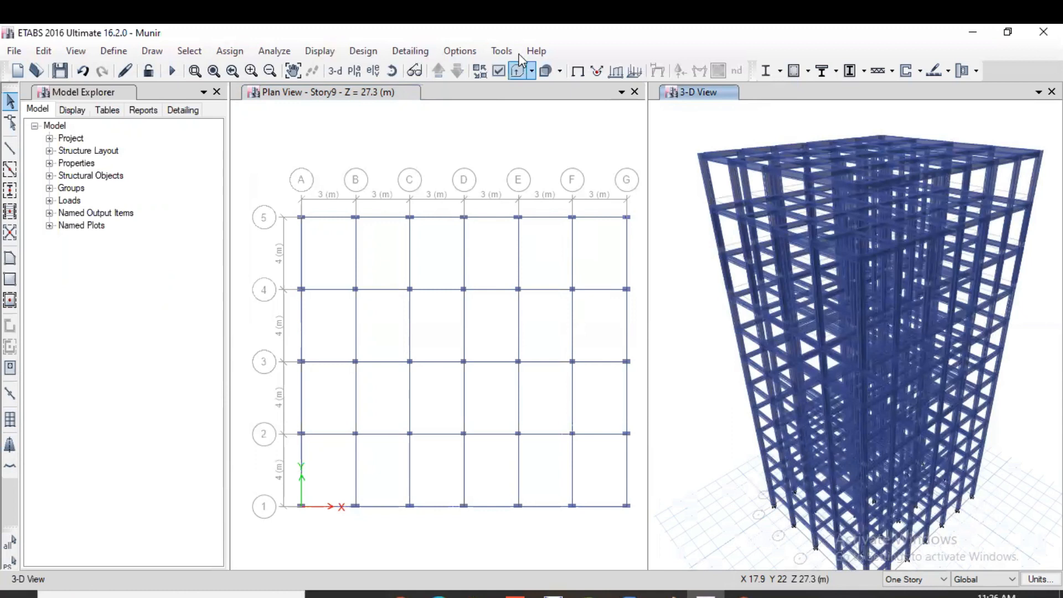
{"action": "left_click", "coordinate": [518, 69]}
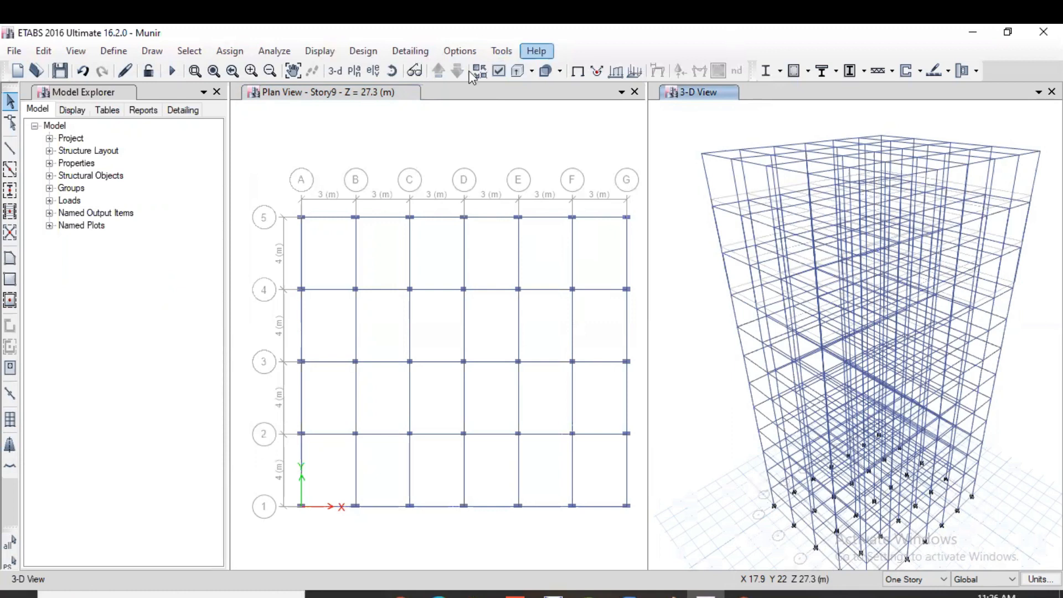
Open Replicate with its mirror option and select the five beams between grids F and G on the Story9 plan.
{"action": "left_click", "coordinate": [43, 51]}
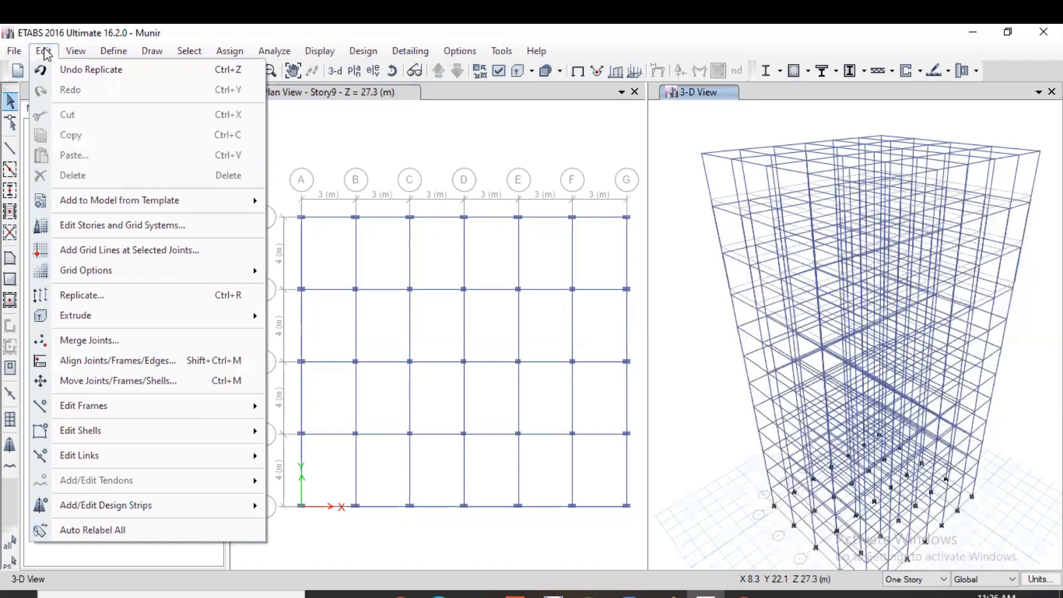
{"action": "left_click", "coordinate": [88, 294]}
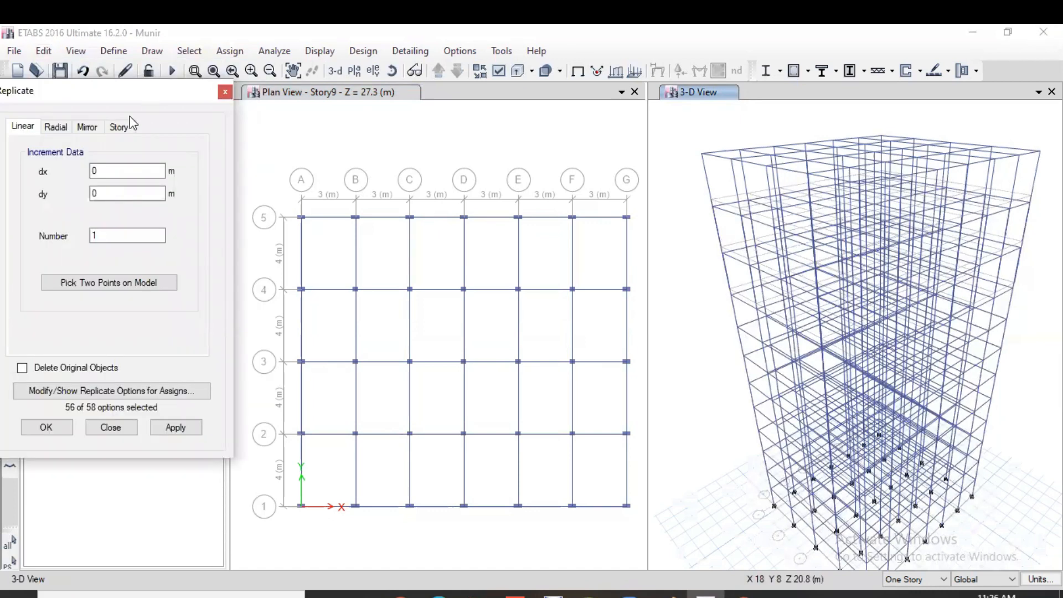
{"action": "left_click", "coordinate": [88, 126]}
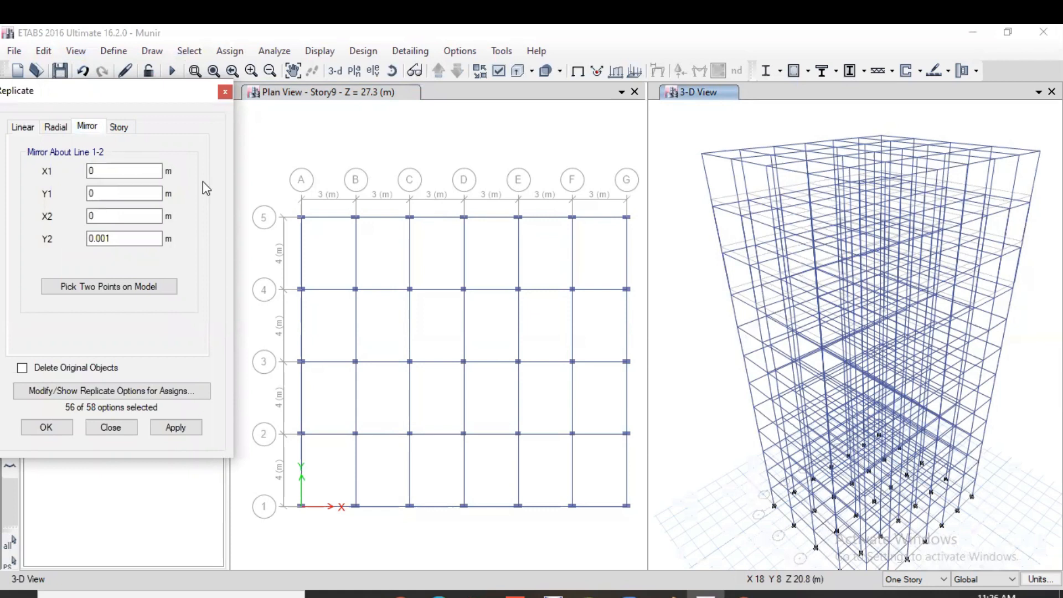
{"action": "middle_click_drag", "start_coordinate": [517, 157], "coordinate": [420, 152]}
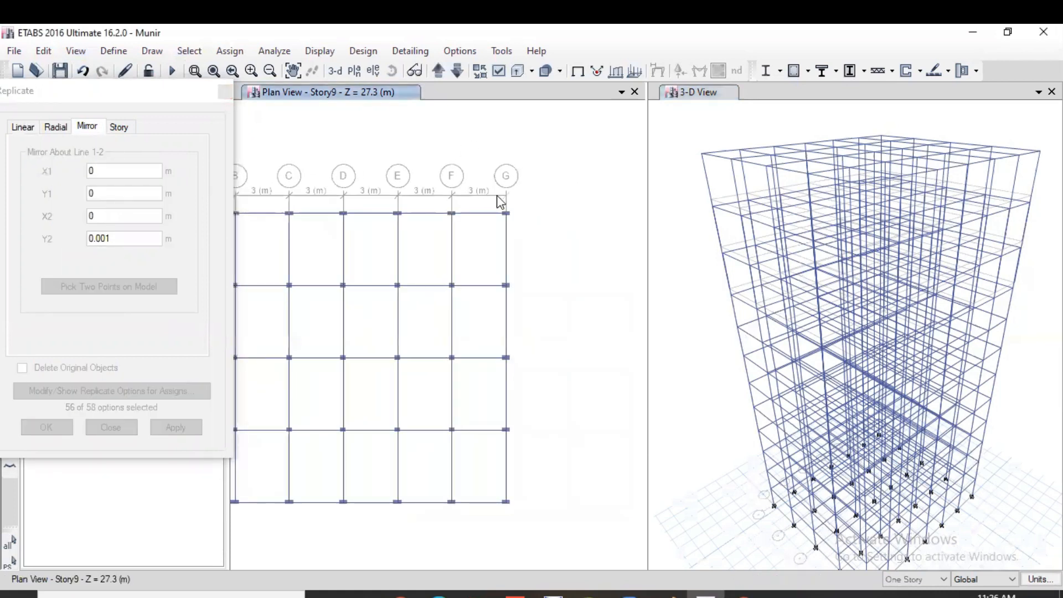
{"action": "left_click_drag", "start_coordinate": [505, 521], "coordinate": [498, 520]}
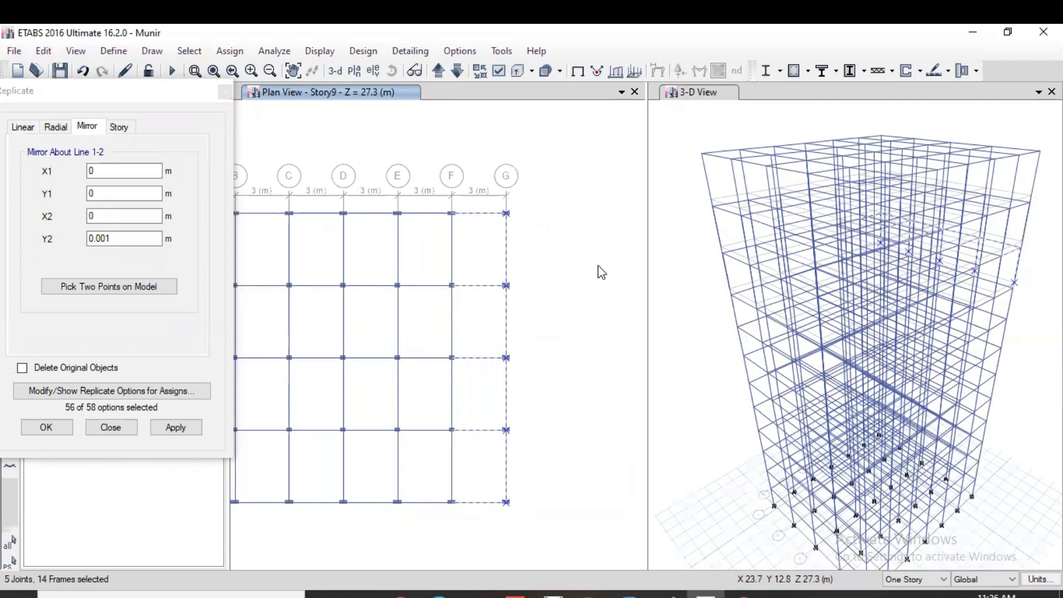
{"action": "left_click_drag", "start_coordinate": [494, 195], "coordinate": [467, 514]}
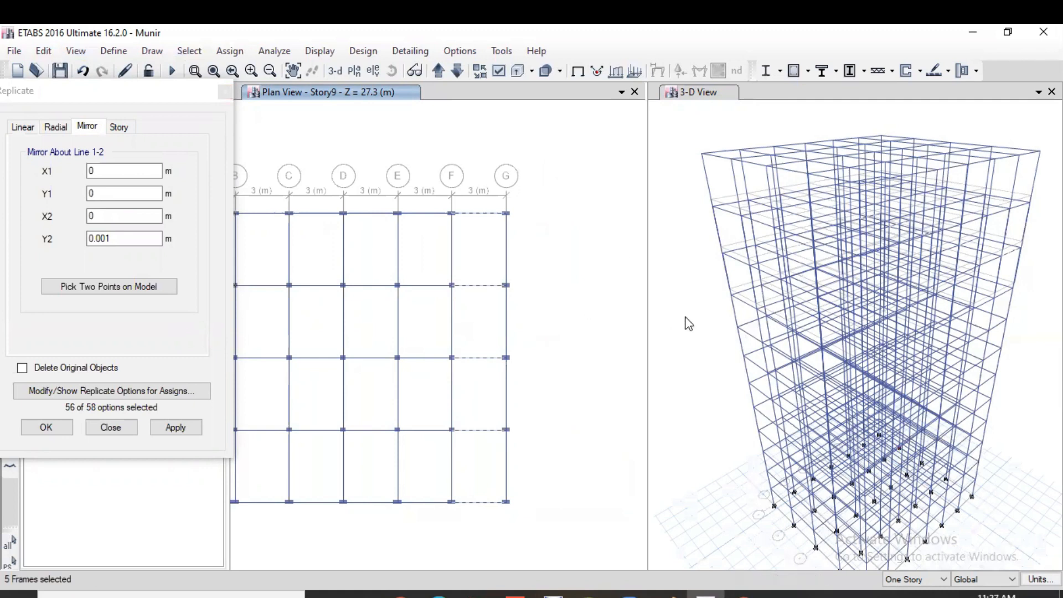
{"action": "scroll", "coordinate": [732, 249], "scroll_direction": "up", "scroll_amount": 2}
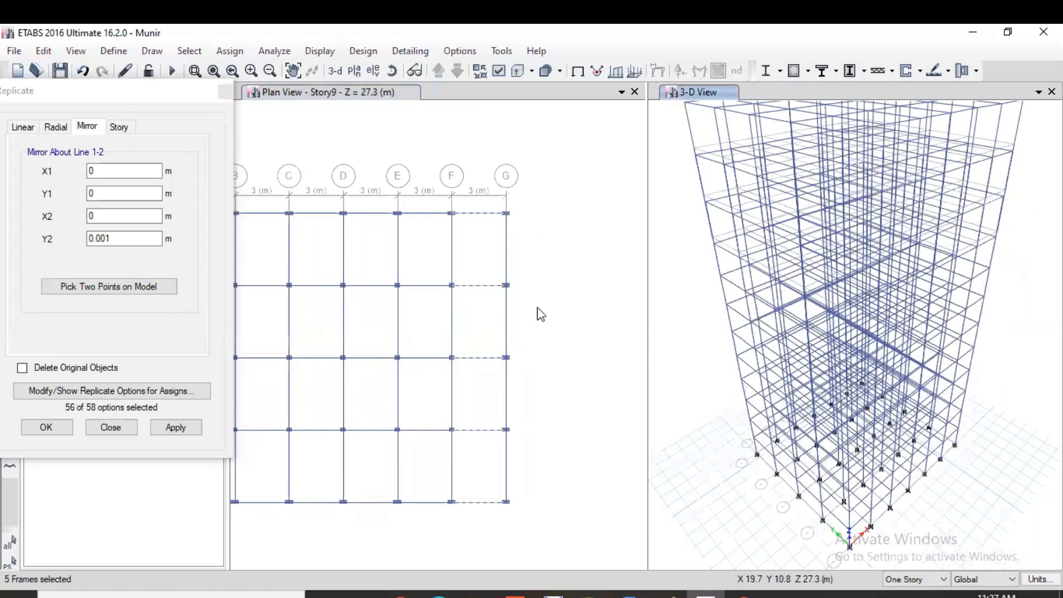
{"action": "left_click", "coordinate": [598, 313]}
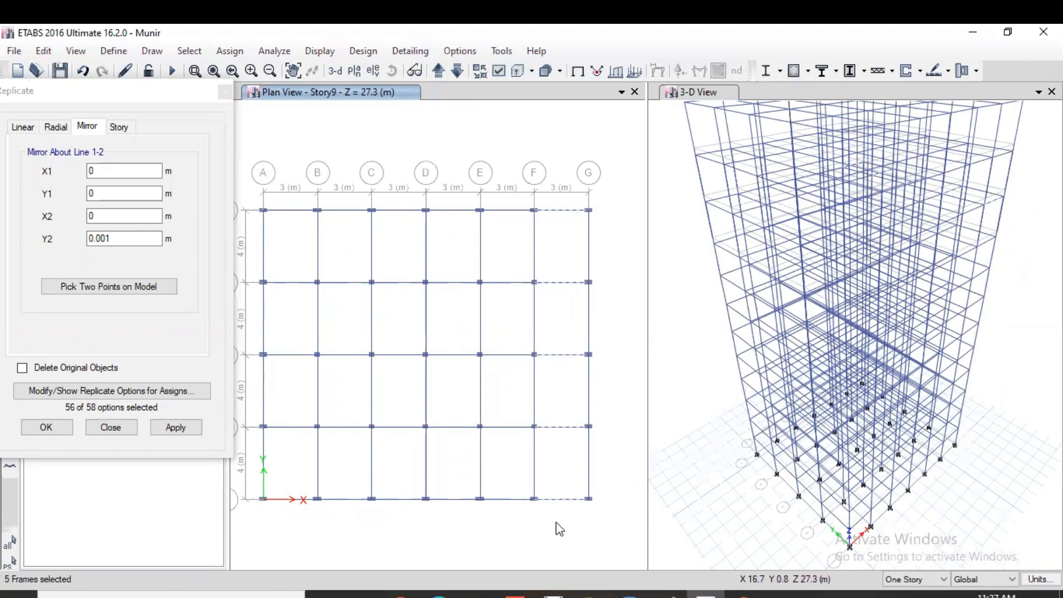
{"action": "middle_click_drag", "start_coordinate": [634, 413], "coordinate": [607, 412]}
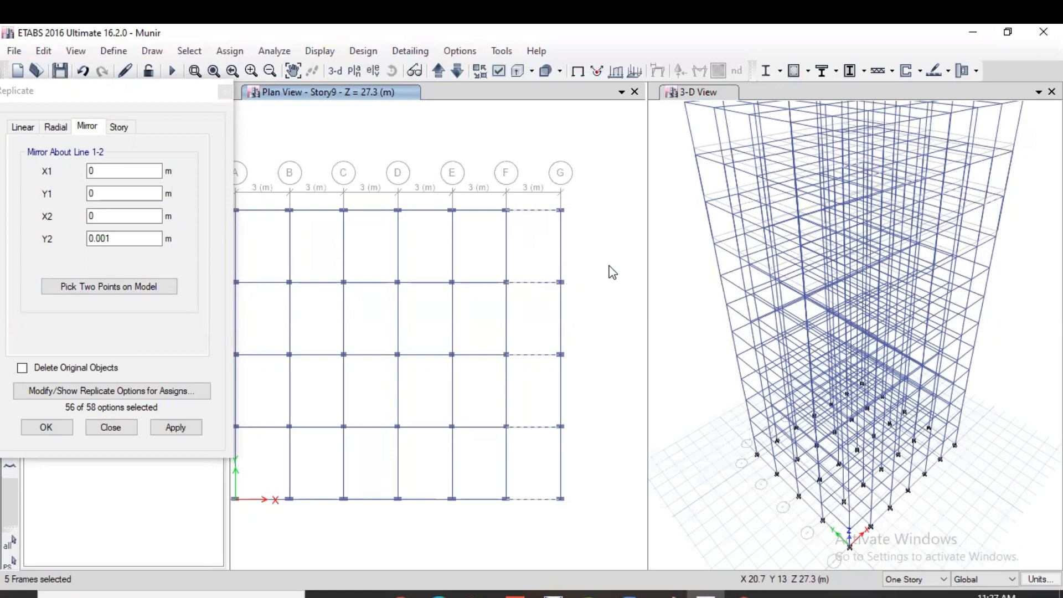
Mirror the selected beams about grid line G, picking grid points G5 (18, 16) and G1 (18, 0) as the mirror line.
{"action": "left_click", "coordinate": [109, 289]}
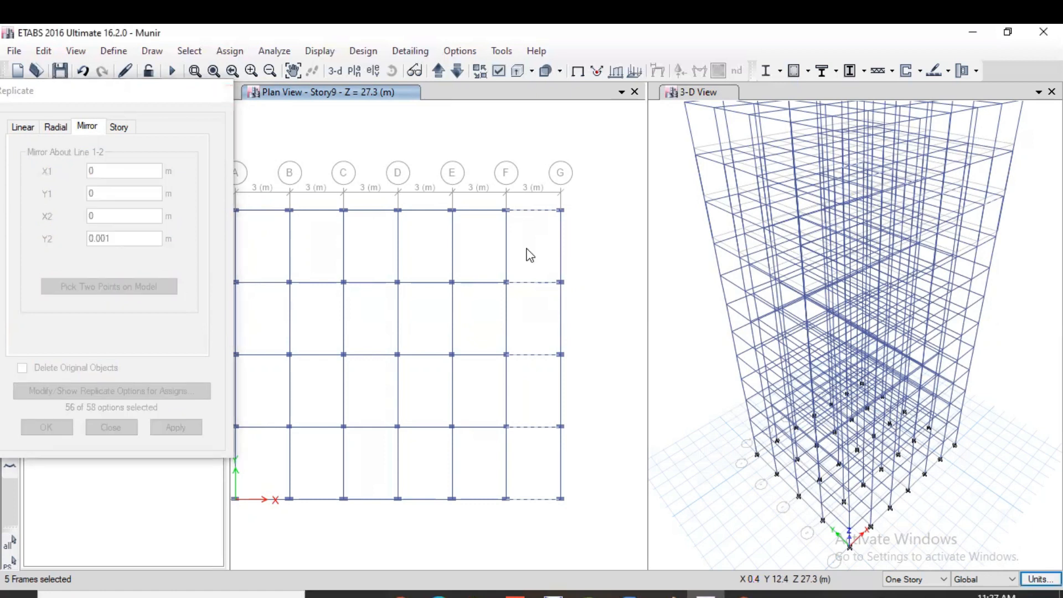
{"action": "left_click", "coordinate": [561, 211]}
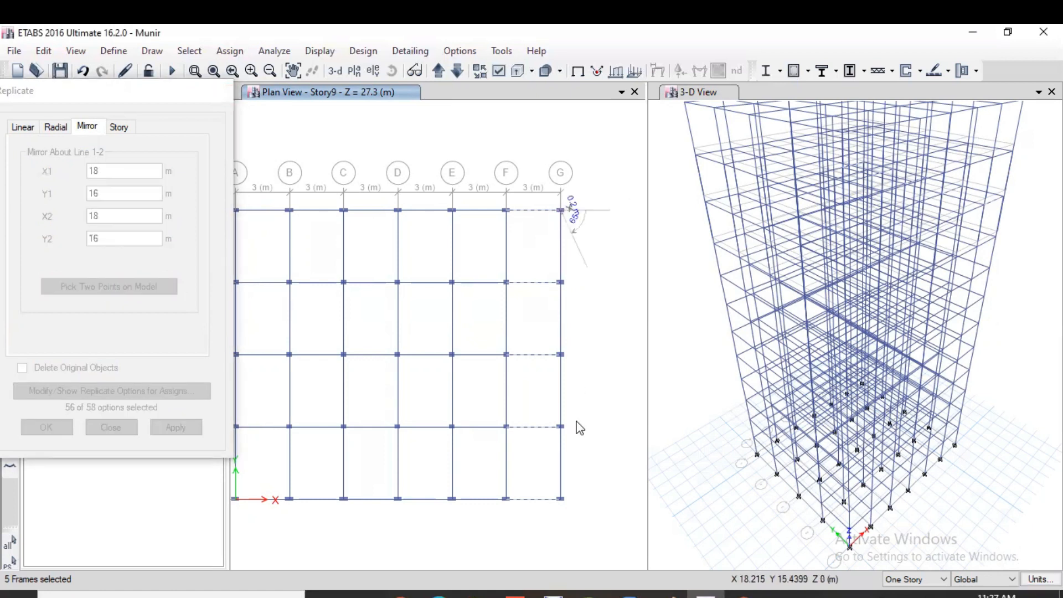
{"action": "left_click", "coordinate": [561, 499]}
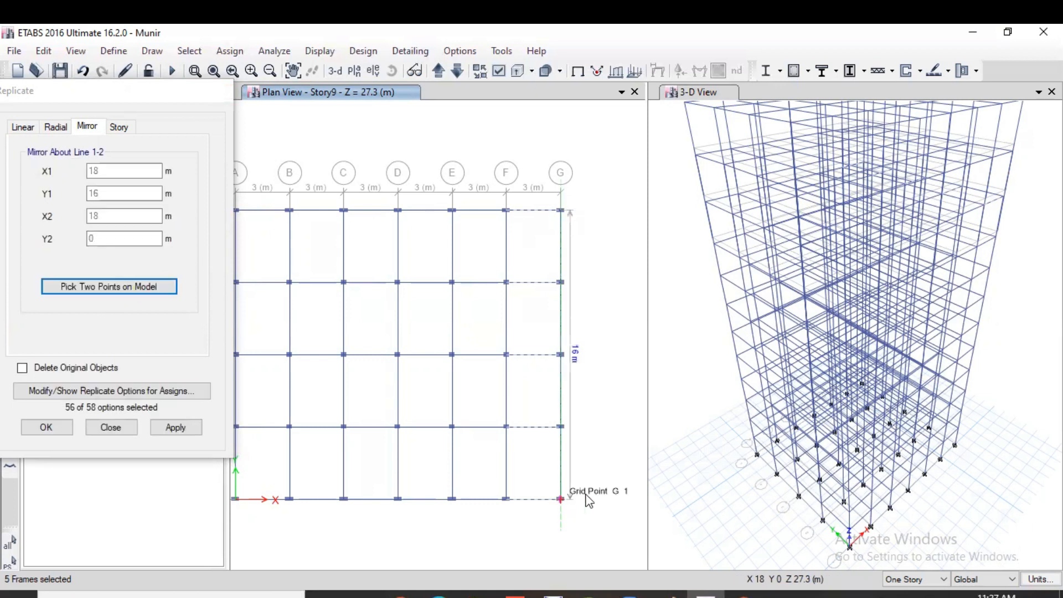
{"action": "left_click", "coordinate": [183, 431]}
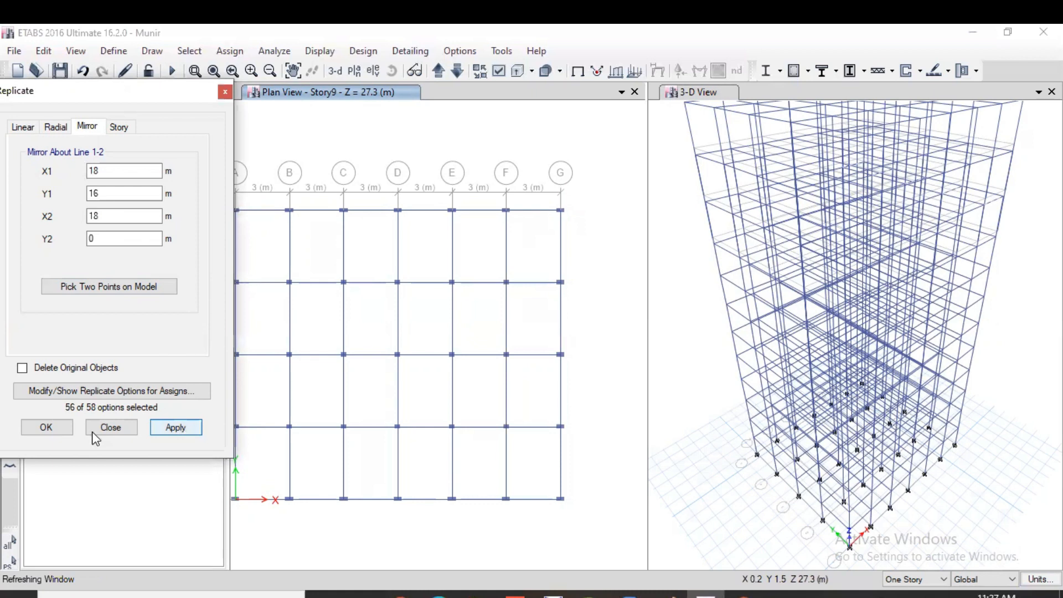
{"action": "left_click", "coordinate": [44, 428]}
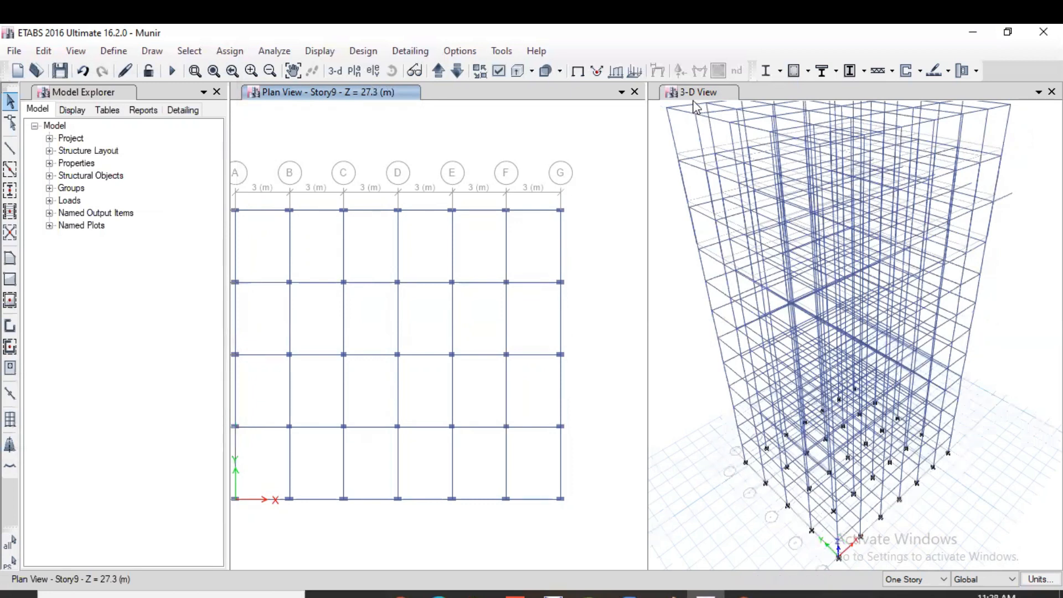
Inspect the mirrored beams in the 3-D view and check the plans of Story8, Story9 and Story10.
{"action": "left_click", "coordinate": [336, 70]}
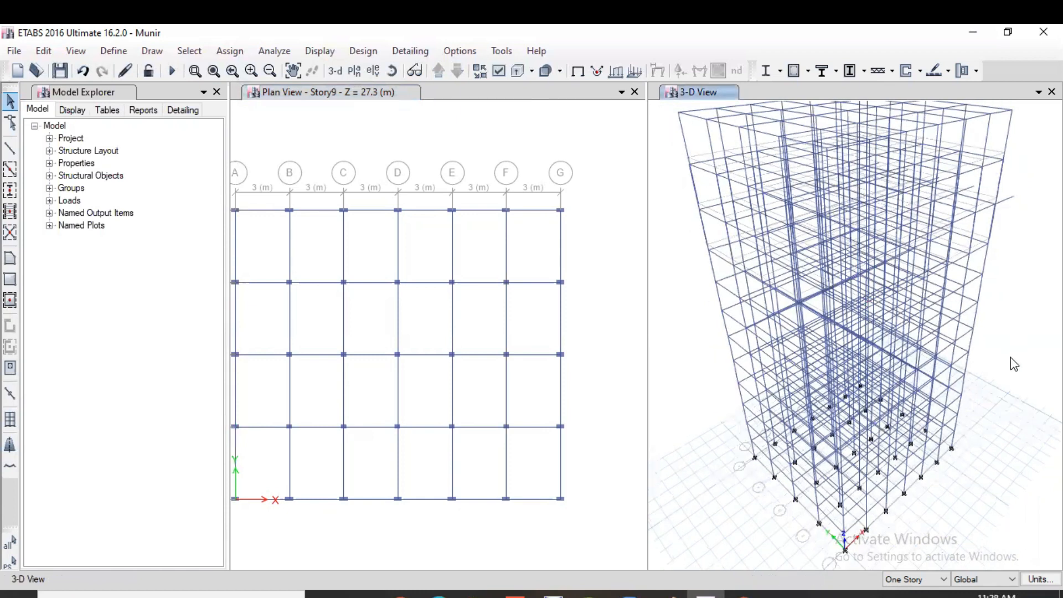
{"action": "scroll", "coordinate": [1008, 363], "scroll_direction": "up", "scroll_amount": 2}
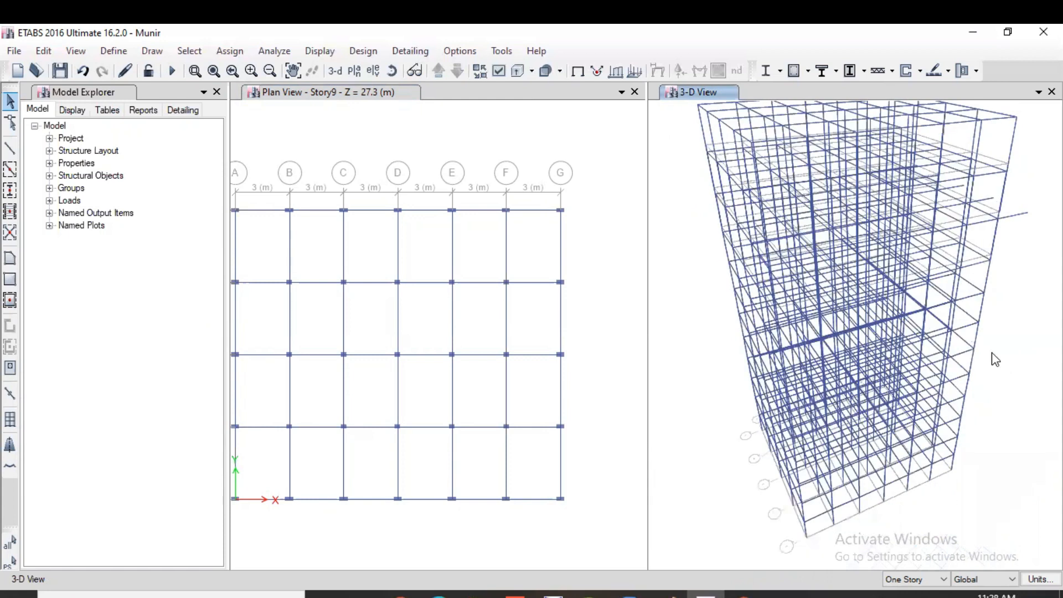
{"action": "middle_click_drag", "start_coordinate": [979, 339], "coordinate": [989, 367], "text": "shift"}
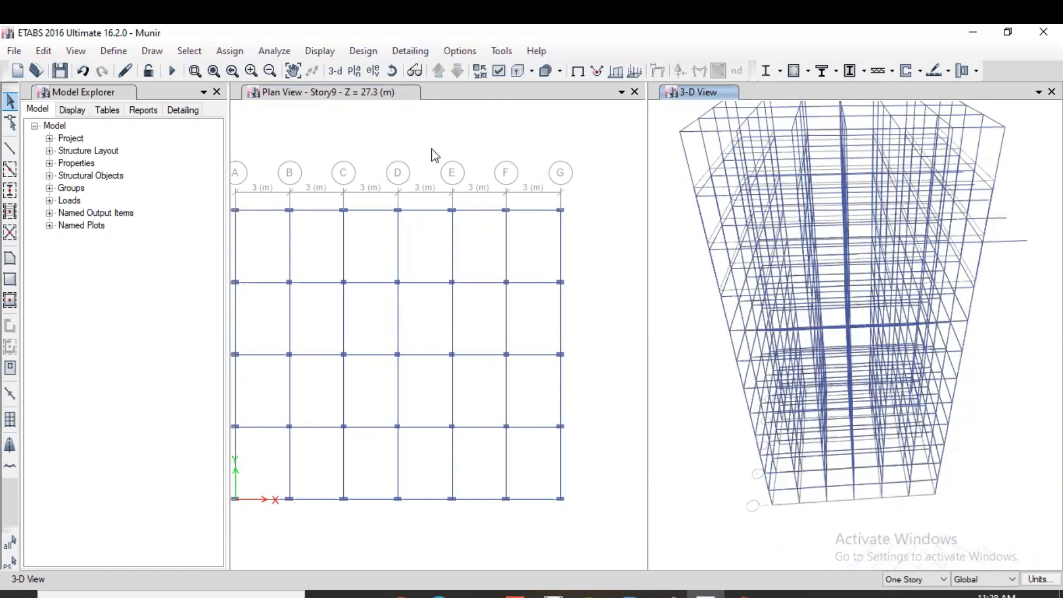
{"action": "left_click", "coordinate": [326, 93]}
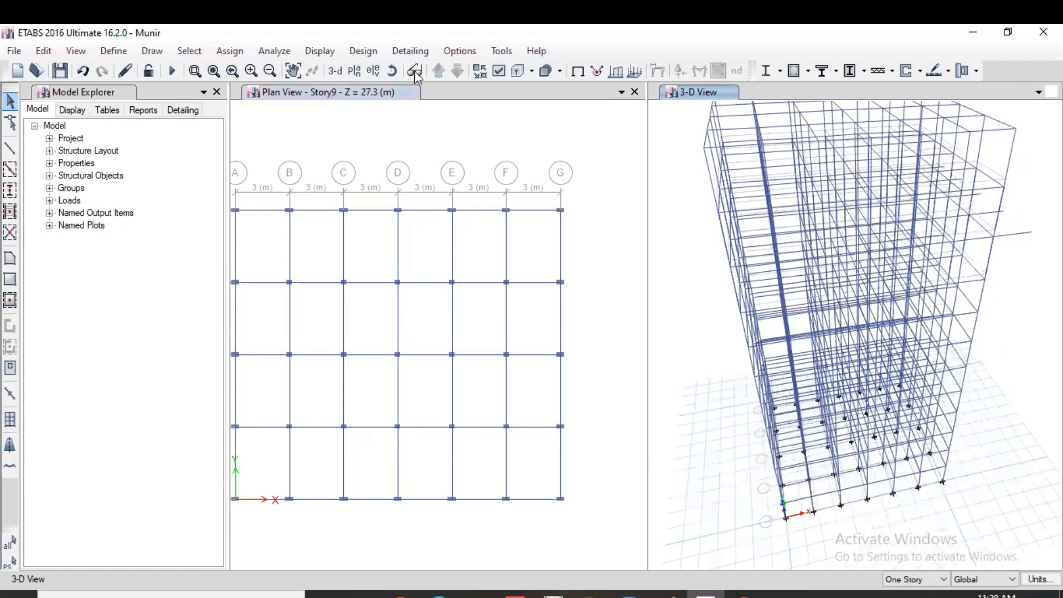
{"action": "left_click", "coordinate": [458, 72]}
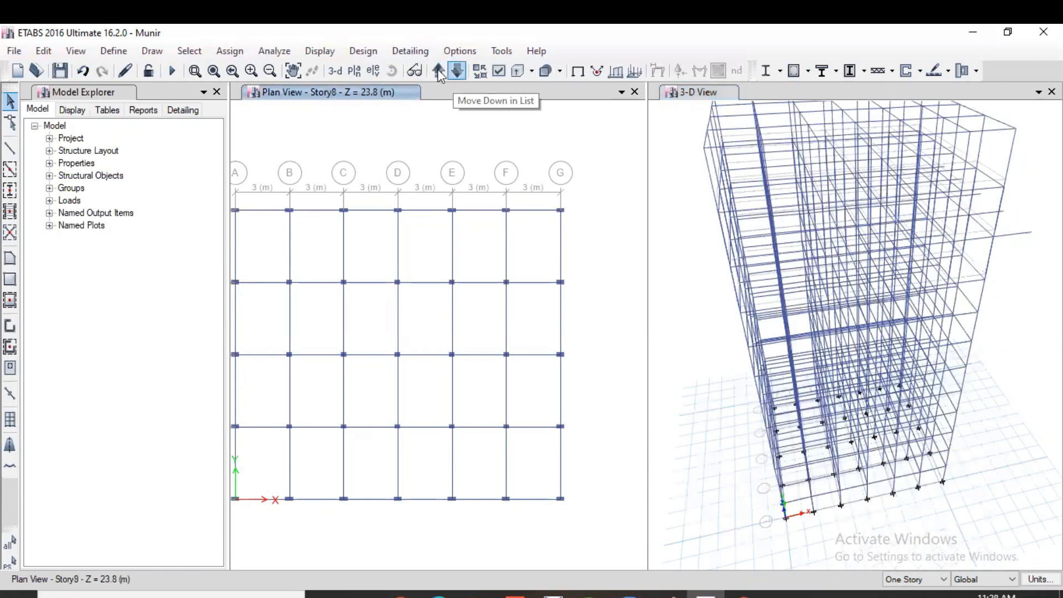
{"action": "left_click", "coordinate": [439, 72]}
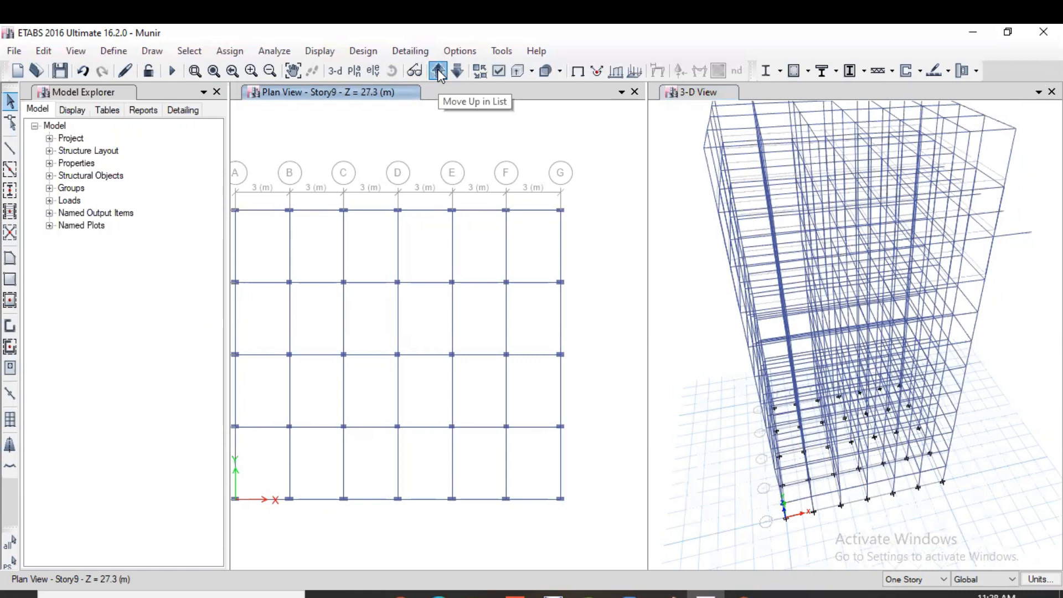
{"action": "left_click", "coordinate": [439, 72]}
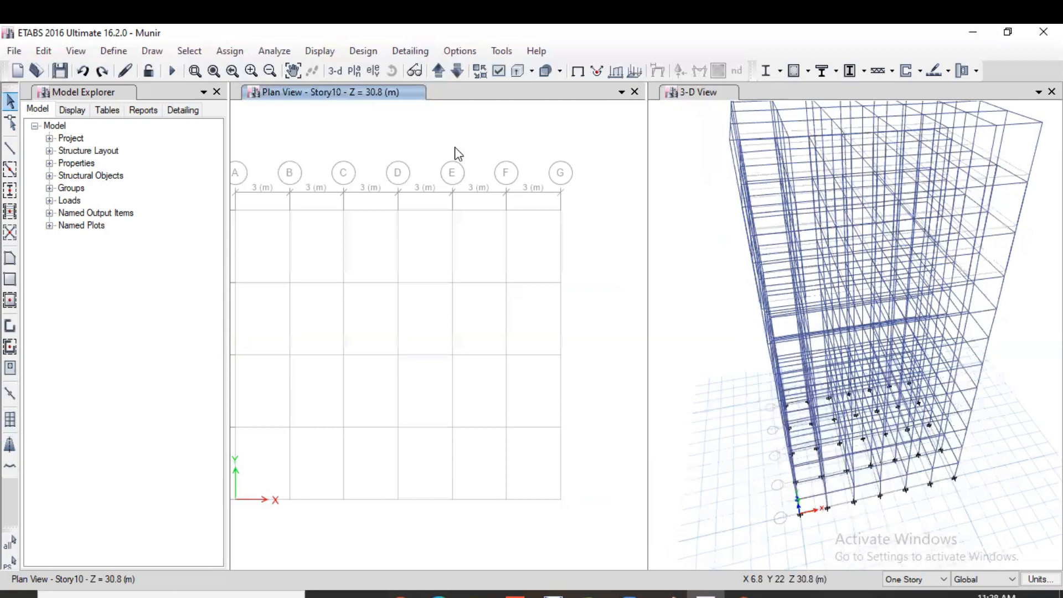
Display the Story11 plan in the plan window and restore the default 3-D view beside it.
{"action": "left_click", "coordinate": [692, 93]}
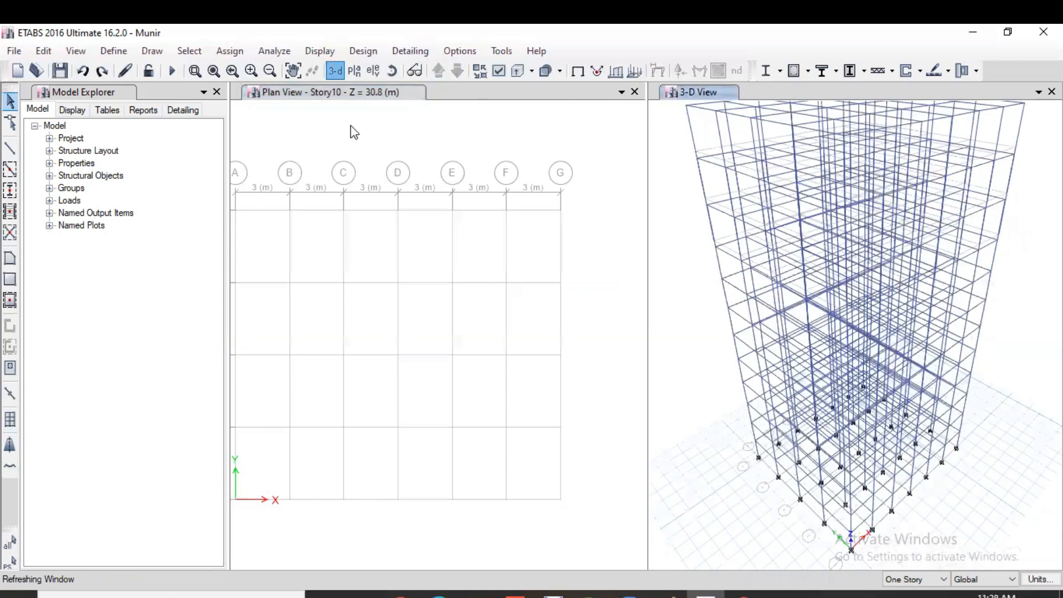
{"action": "left_click", "coordinate": [362, 72]}
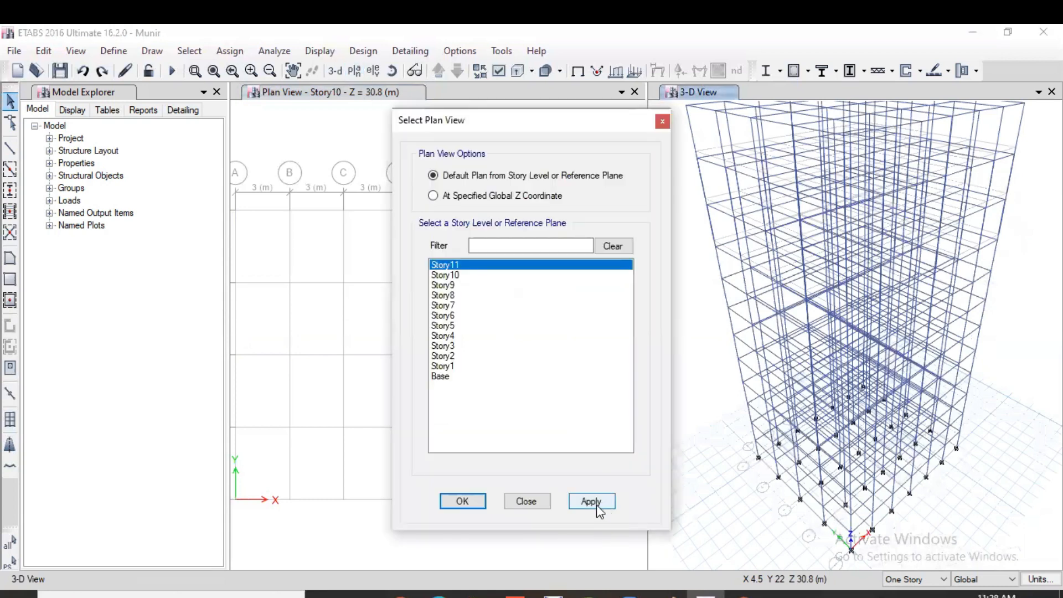
{"action": "left_click", "coordinate": [475, 502]}
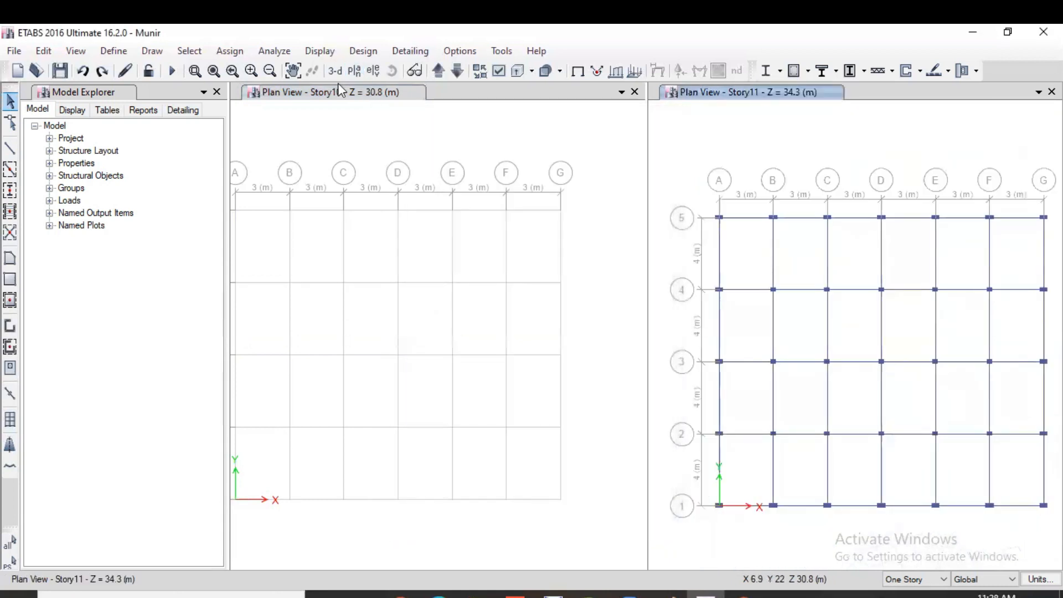
{"action": "left_click", "coordinate": [366, 90]}
{"action": "left_click", "coordinate": [363, 72]}
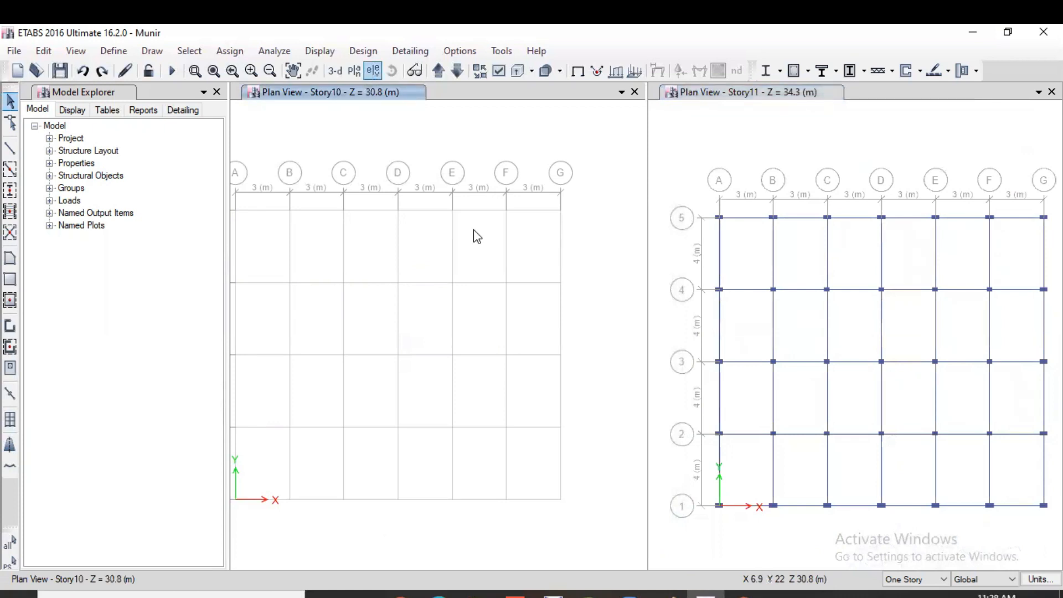
{"action": "left_click", "coordinate": [592, 501]}
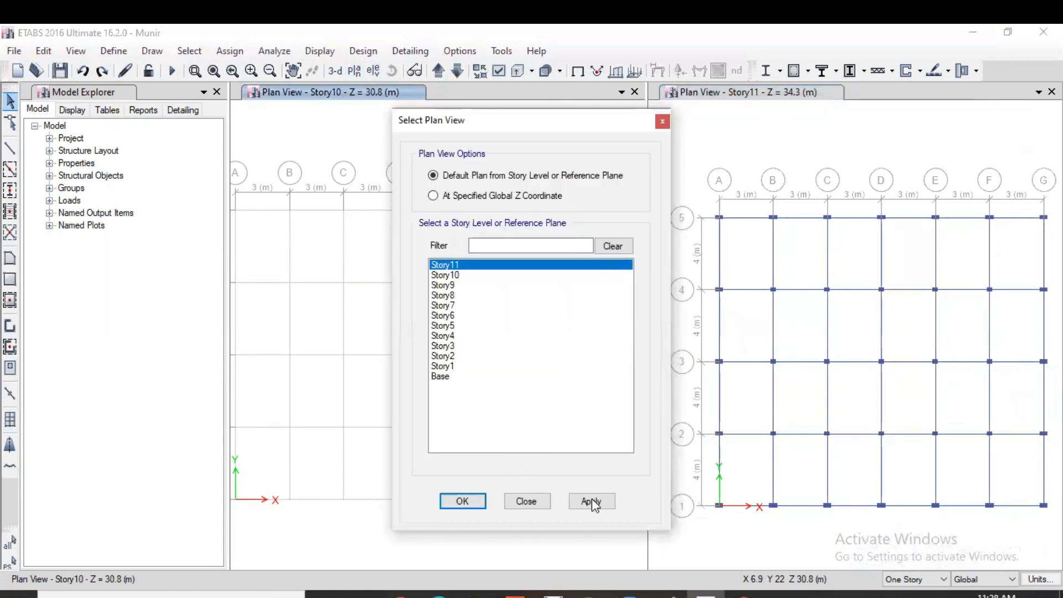
{"action": "left_click", "coordinate": [468, 499]}
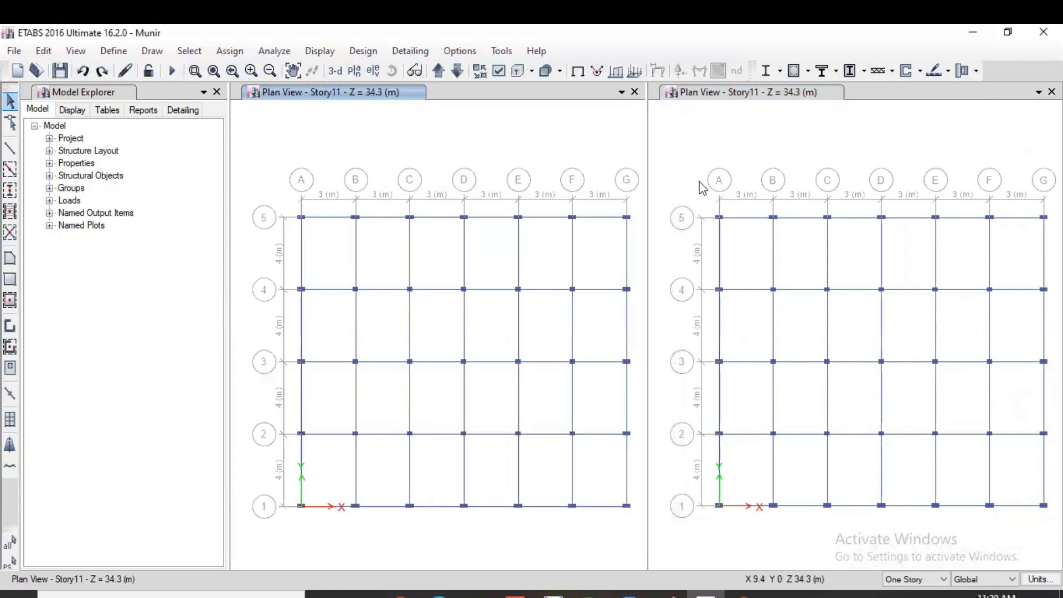
{"action": "left_click", "coordinate": [336, 71]}
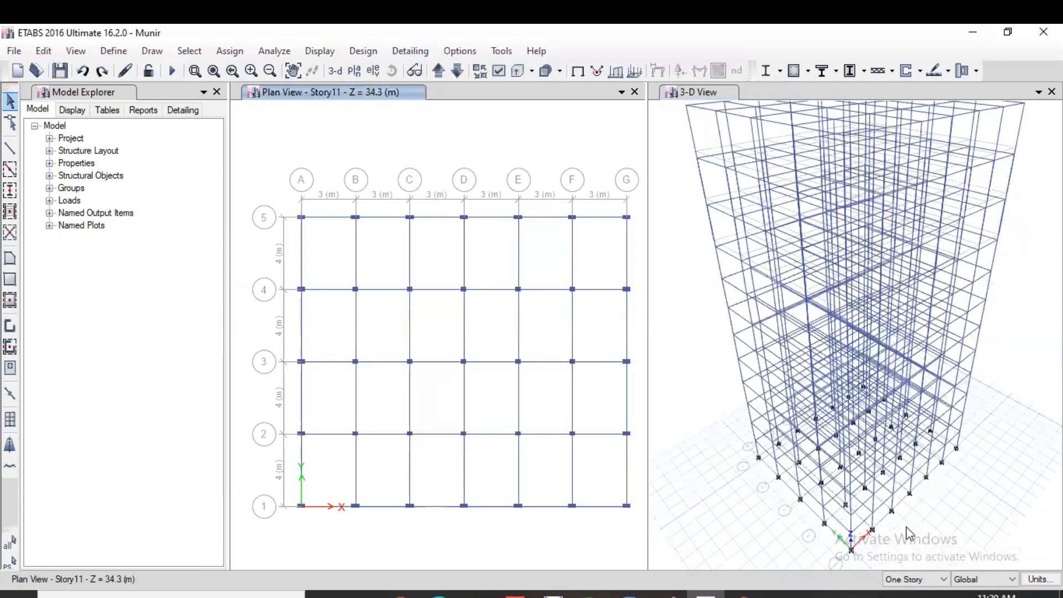
Set the story scope to All Stories and select the beams between grids F and G on the Story11 plan.
{"action": "left_click", "coordinate": [917, 580]}
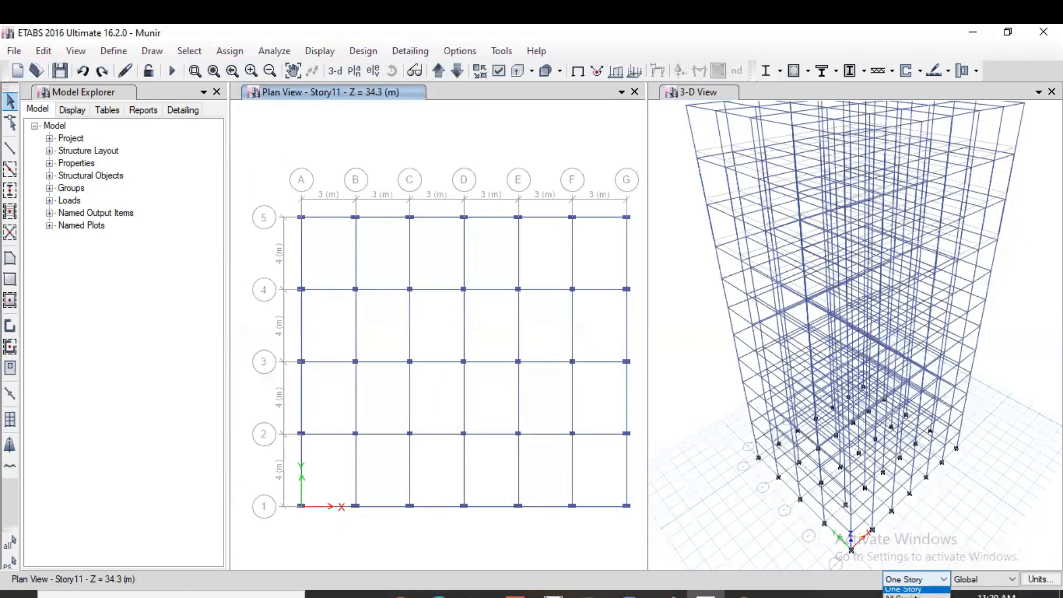
{"action": "left_click", "coordinate": [903, 597]}
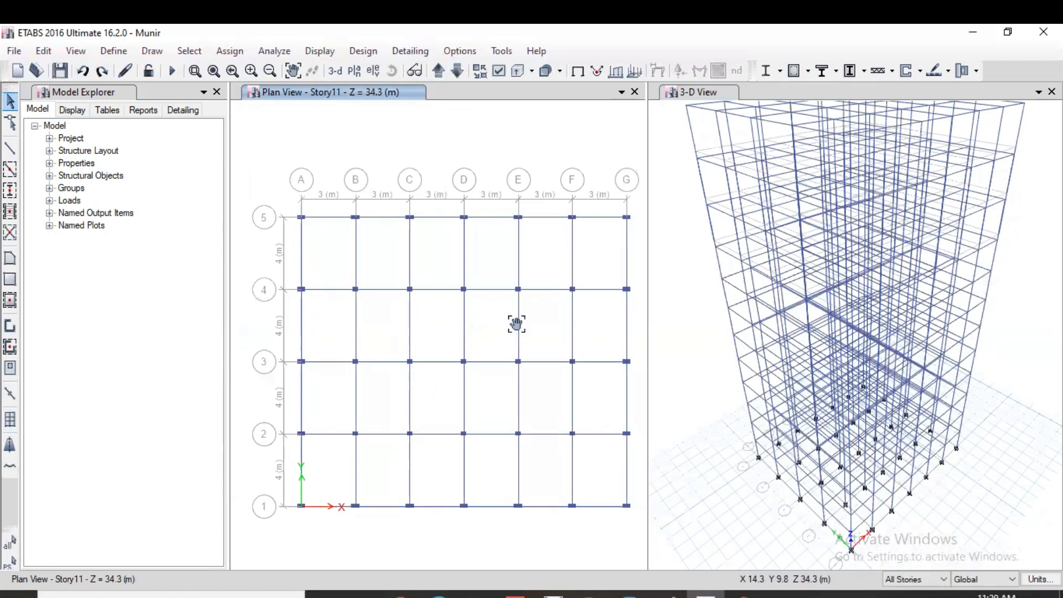
{"action": "scroll", "coordinate": [540, 159], "scroll_direction": "up", "scroll_amount": 3}
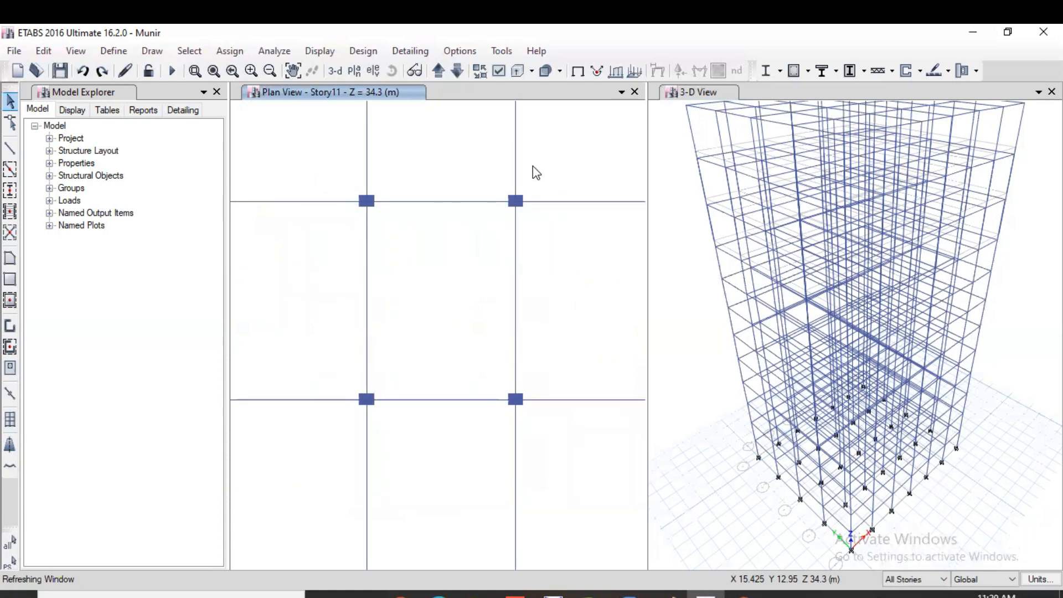
{"action": "scroll", "coordinate": [457, 179], "scroll_direction": "down", "scroll_amount": 5}
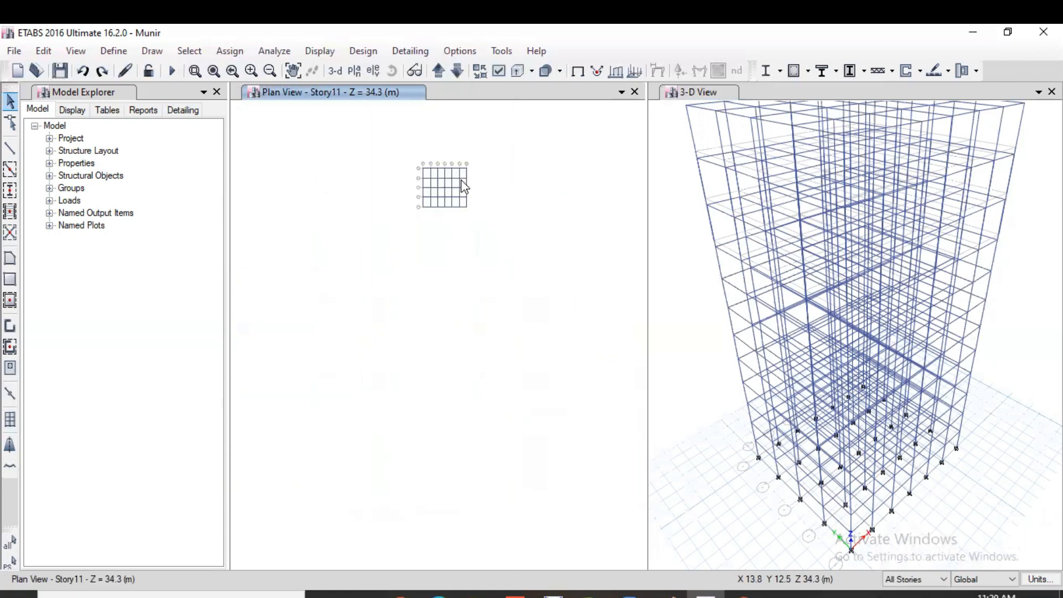
{"action": "left_click", "coordinate": [355, 70]}
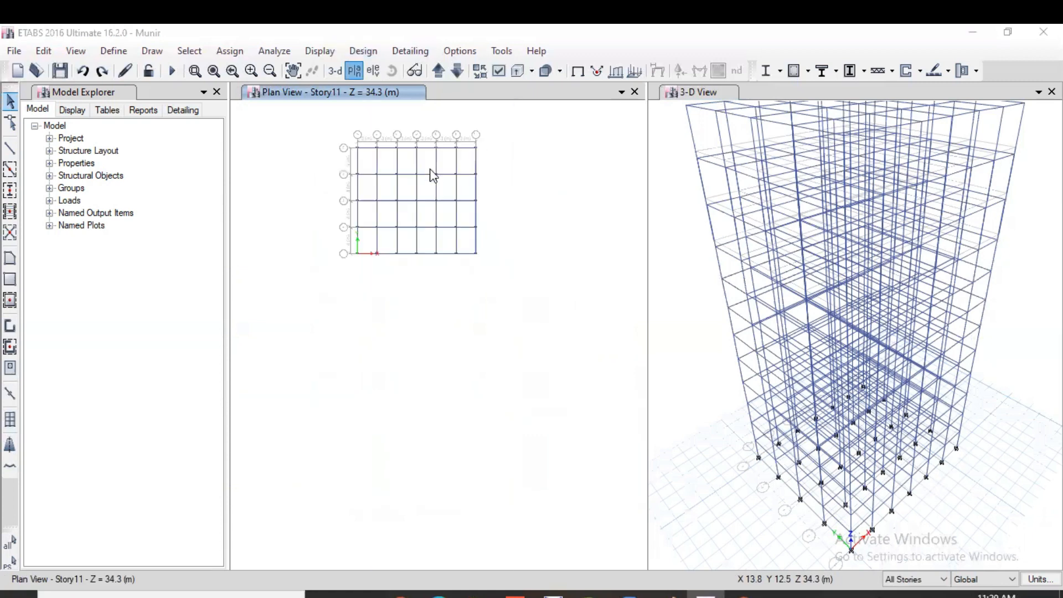
{"action": "left_click", "coordinate": [478, 505]}
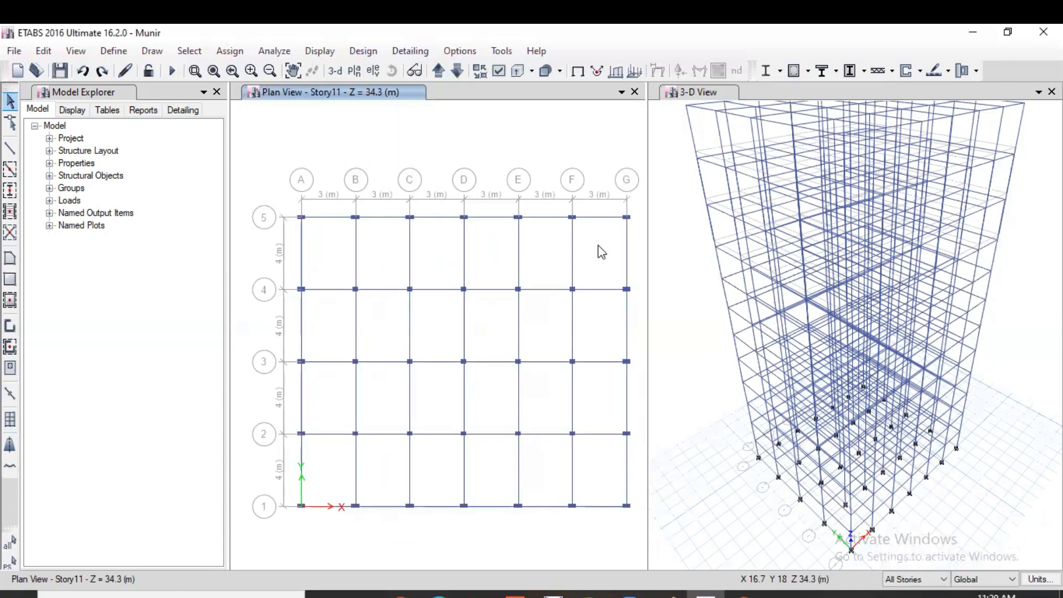
{"action": "left_click_drag", "start_coordinate": [594, 507], "coordinate": [593, 509]}
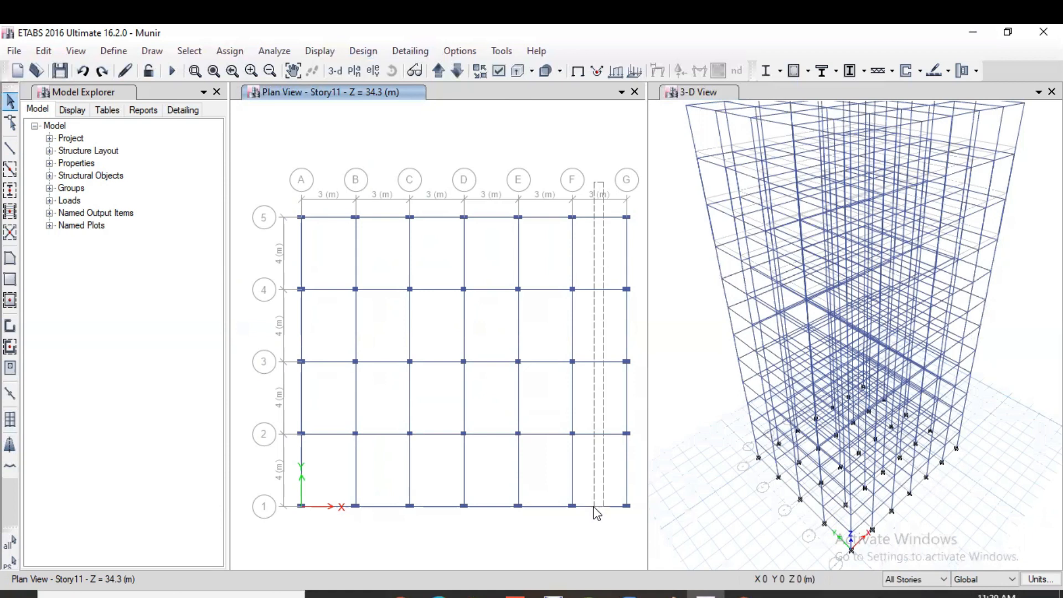
Replicate the selected beams by mirroring about grid line G, picking points G5 (18, 16) and G1 (18, 0).
{"action": "left_click", "coordinate": [44, 51]}
{"action": "left_click", "coordinate": [95, 294]}
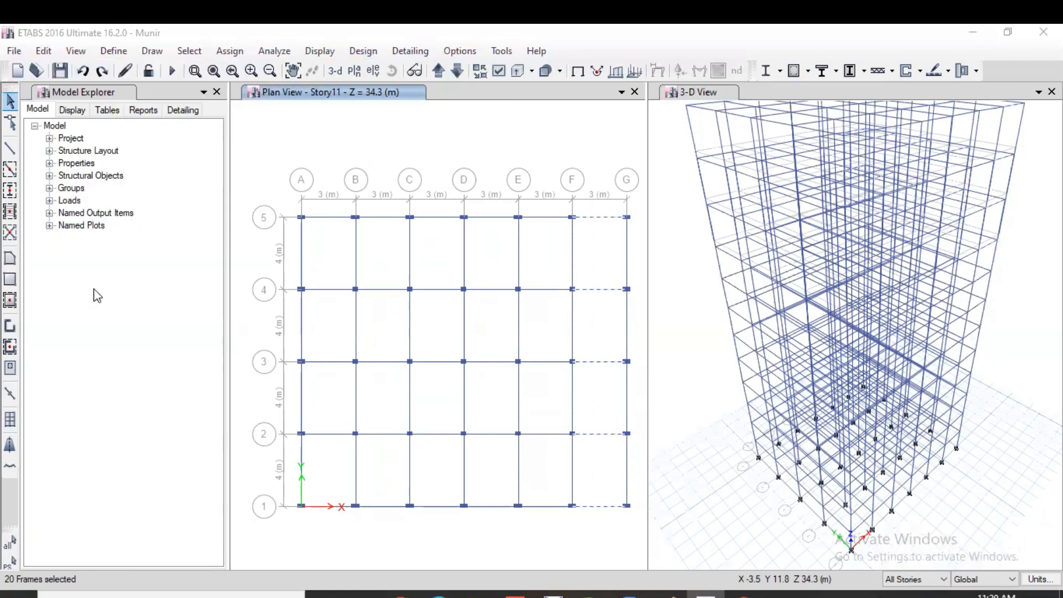
{"action": "left_click", "coordinate": [87, 127]}
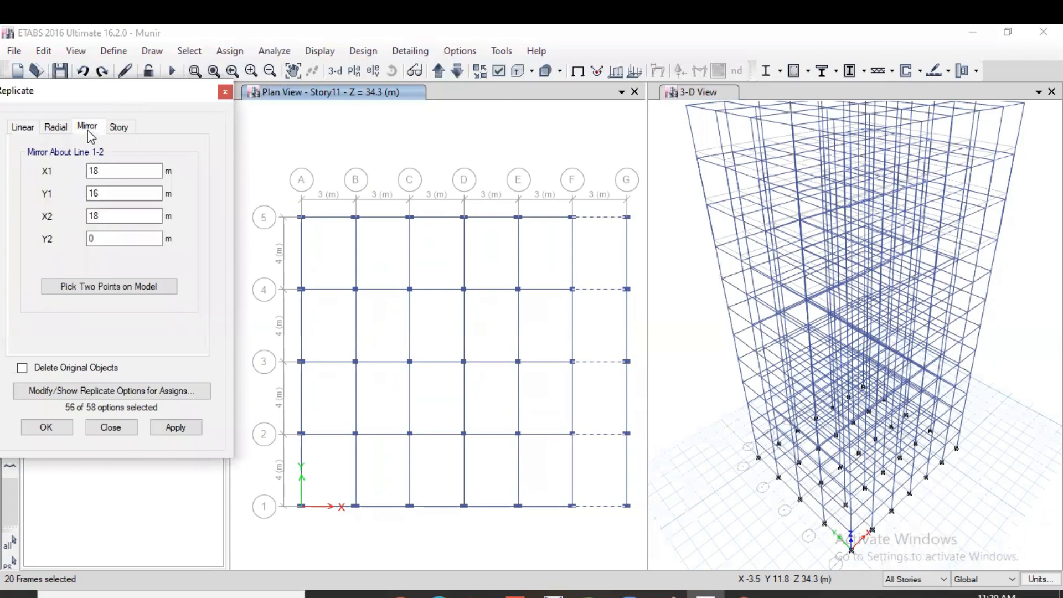
{"action": "left_click", "coordinate": [96, 287]}
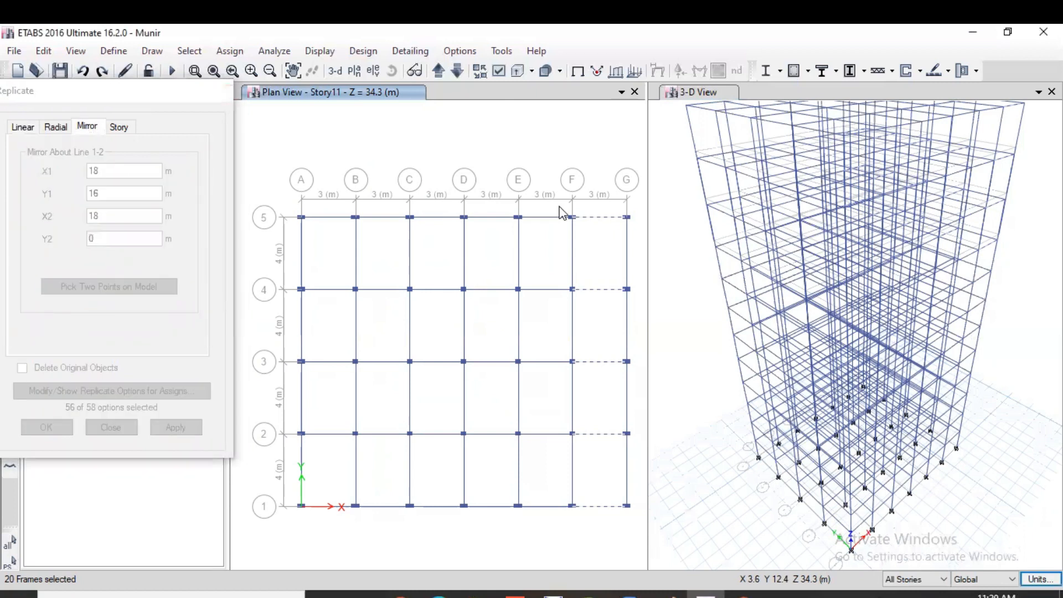
{"action": "left_click", "coordinate": [627, 219]}
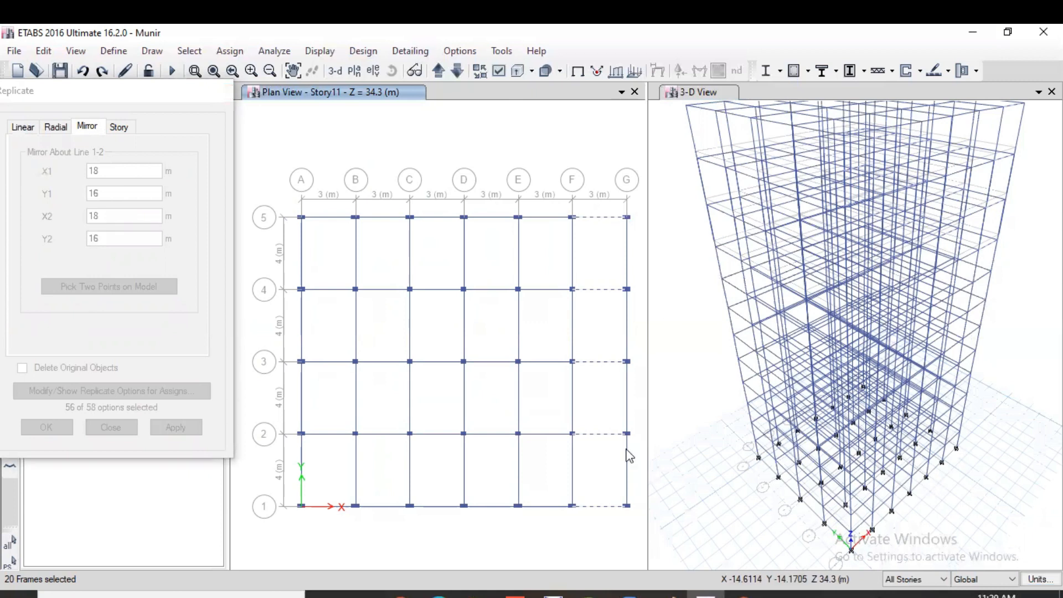
{"action": "left_click", "coordinate": [627, 506]}
{"action": "left_click", "coordinate": [175, 428]}
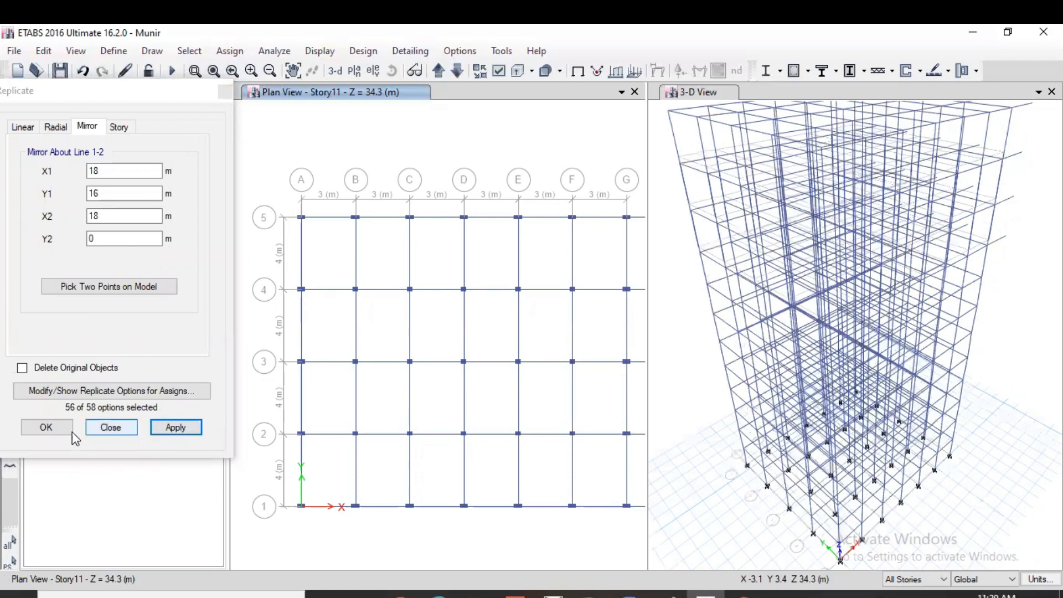
{"action": "left_click", "coordinate": [51, 430]}
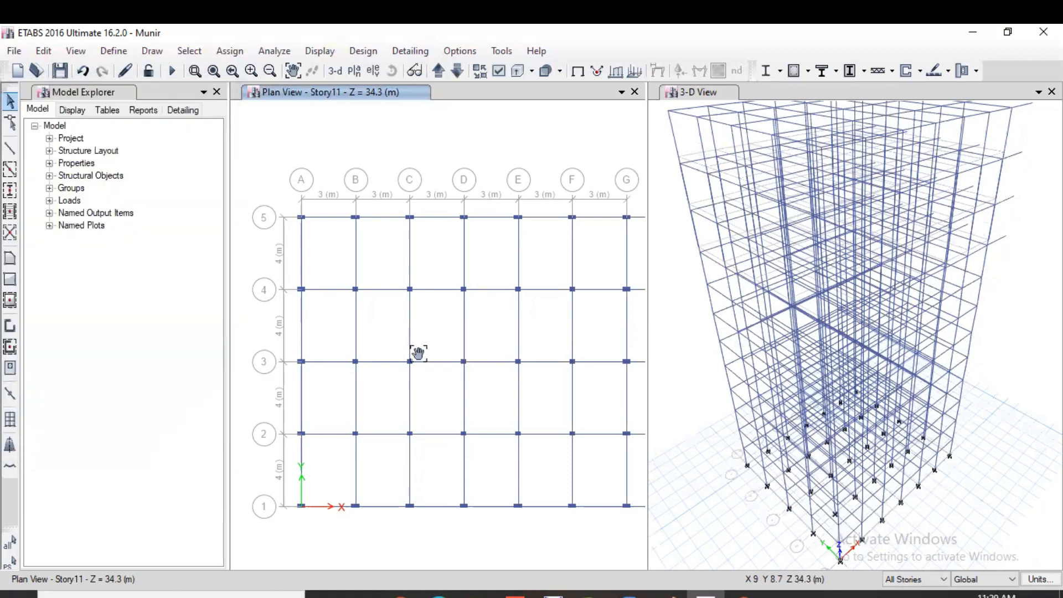
Check the mirrored beams on the plans from Story11 down to Story8 and display the Story7 plan.
{"action": "left_click_drag", "start_coordinate": [416, 353], "coordinate": [362, 346]}
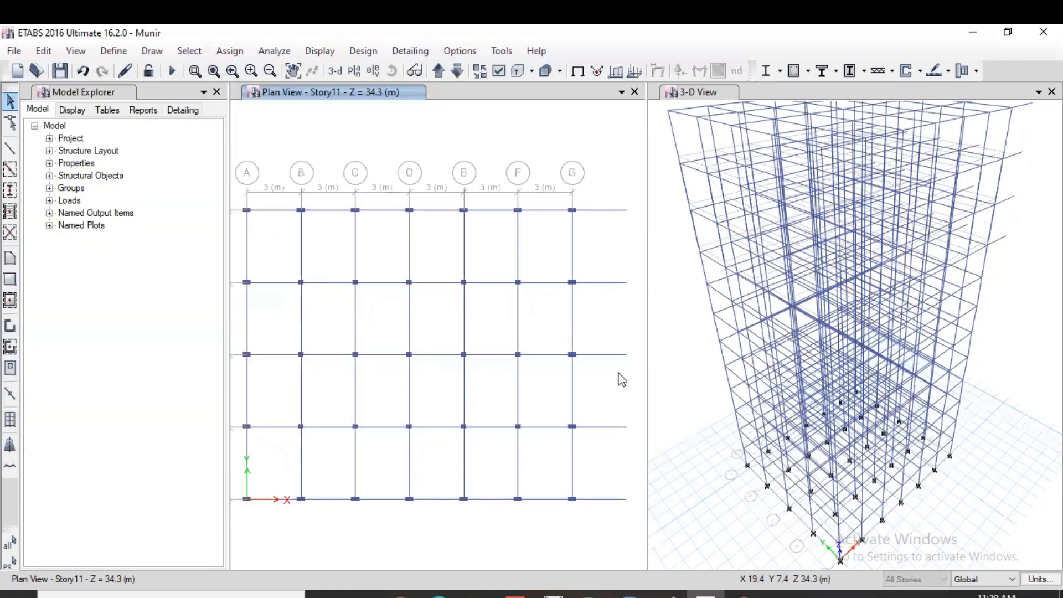
{"action": "left_click", "coordinate": [457, 75]}
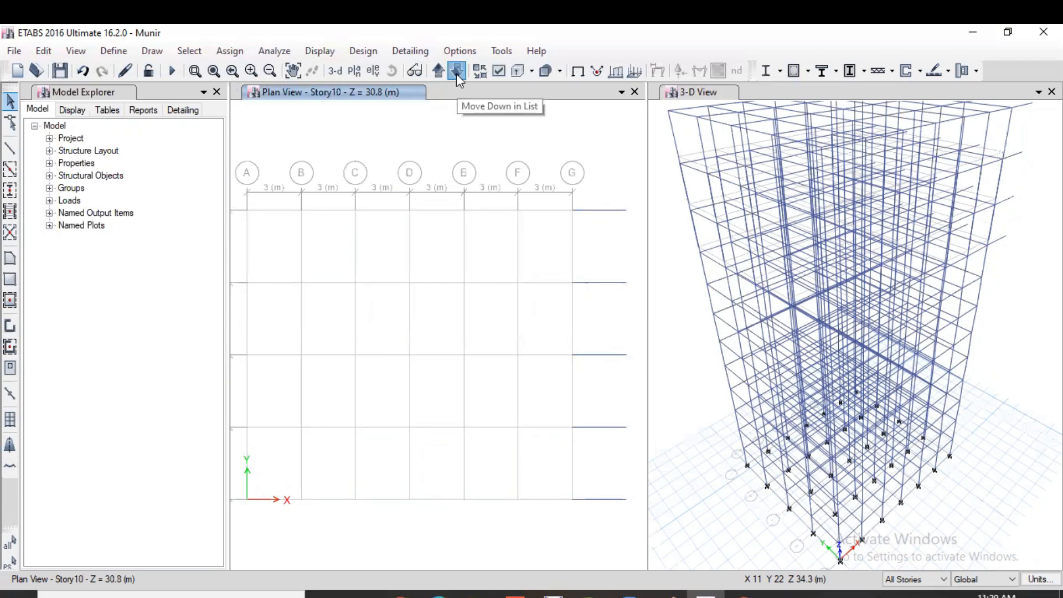
{"action": "left_click", "coordinate": [456, 72]}
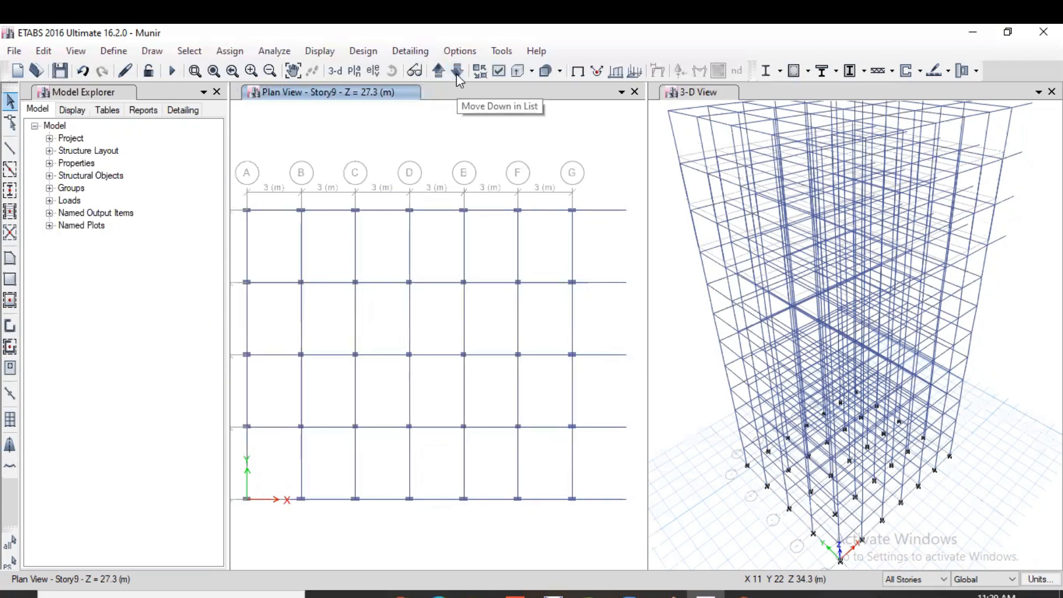
{"action": "left_click", "coordinate": [456, 75]}
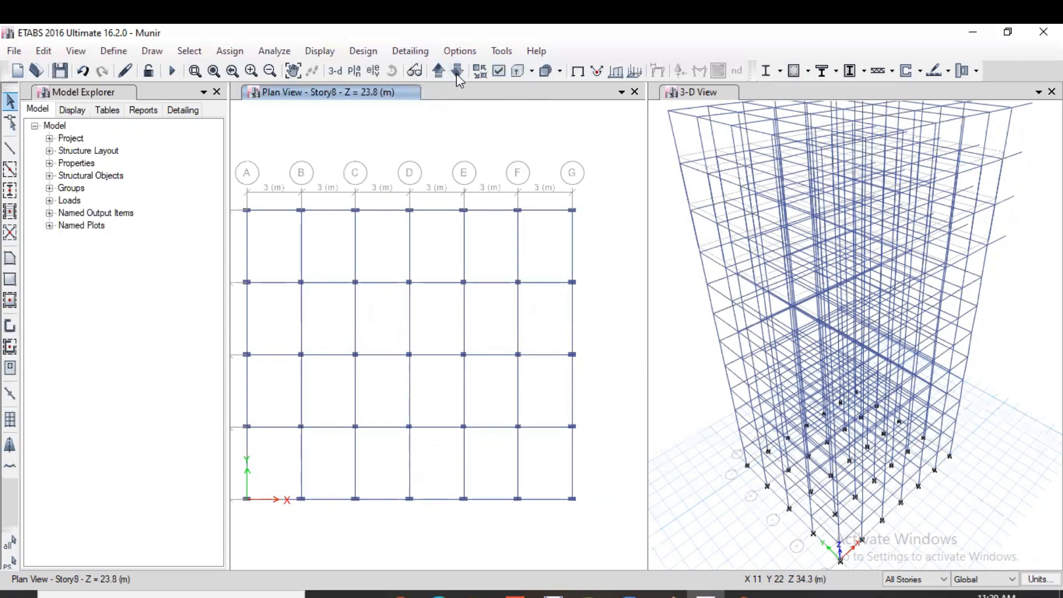
{"action": "left_click", "coordinate": [457, 74]}
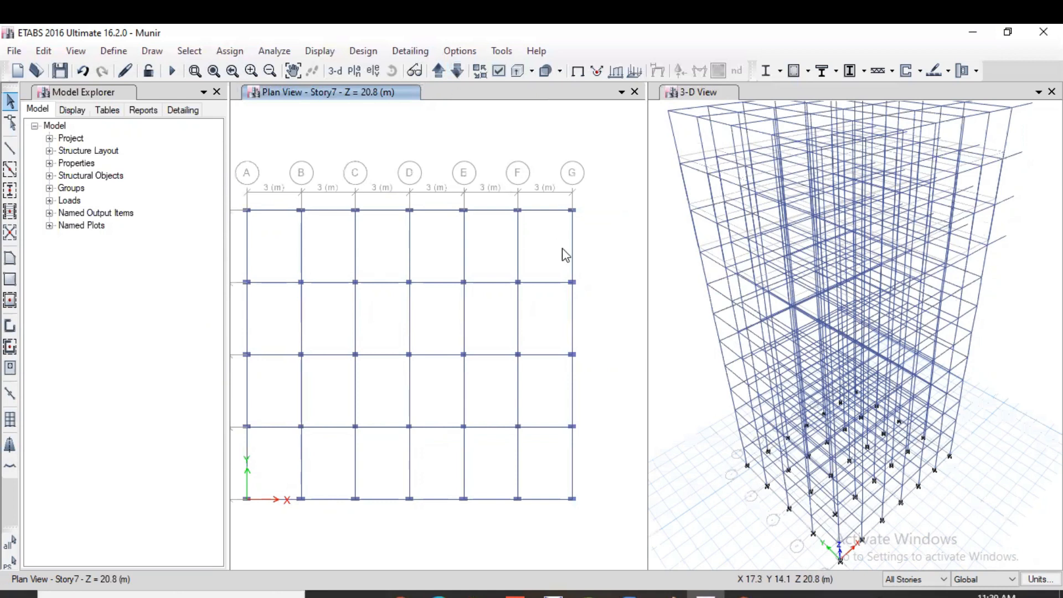
Select the Story7 beams between grids F and G and replicate them mirrored about grid line G, picking points G5 (18, 16) and G1 (18, 0).
{"action": "left_click_drag", "start_coordinate": [548, 184], "coordinate": [533, 529]}
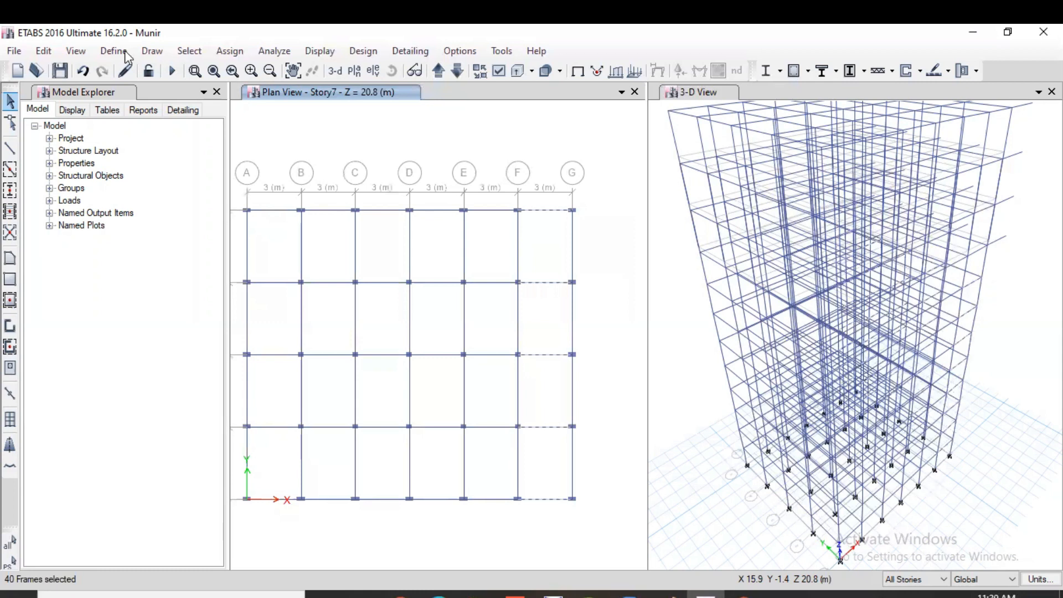
{"action": "left_click", "coordinate": [50, 56]}
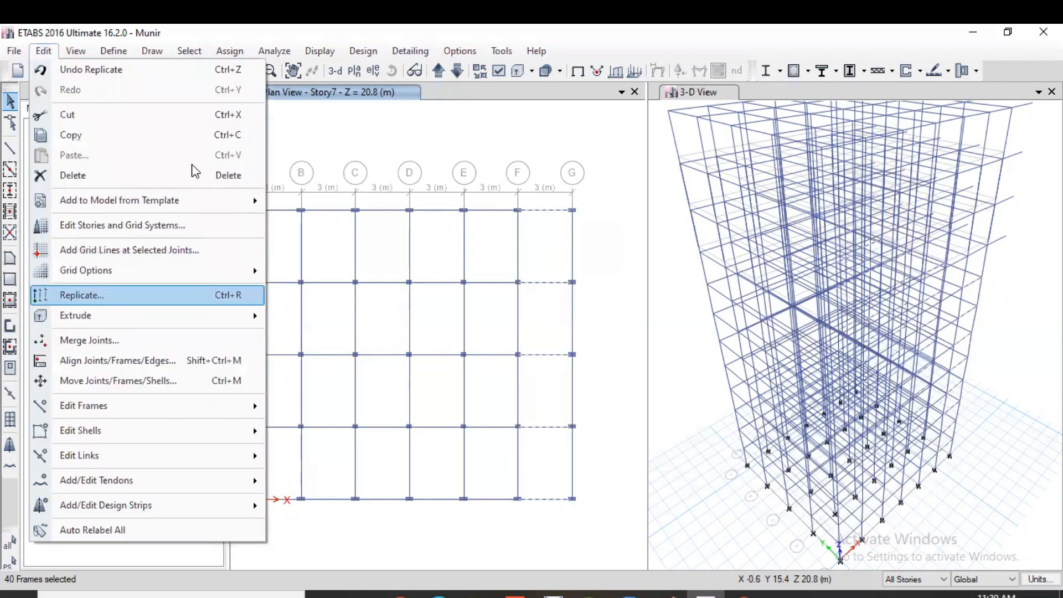
{"action": "left_click", "coordinate": [95, 296]}
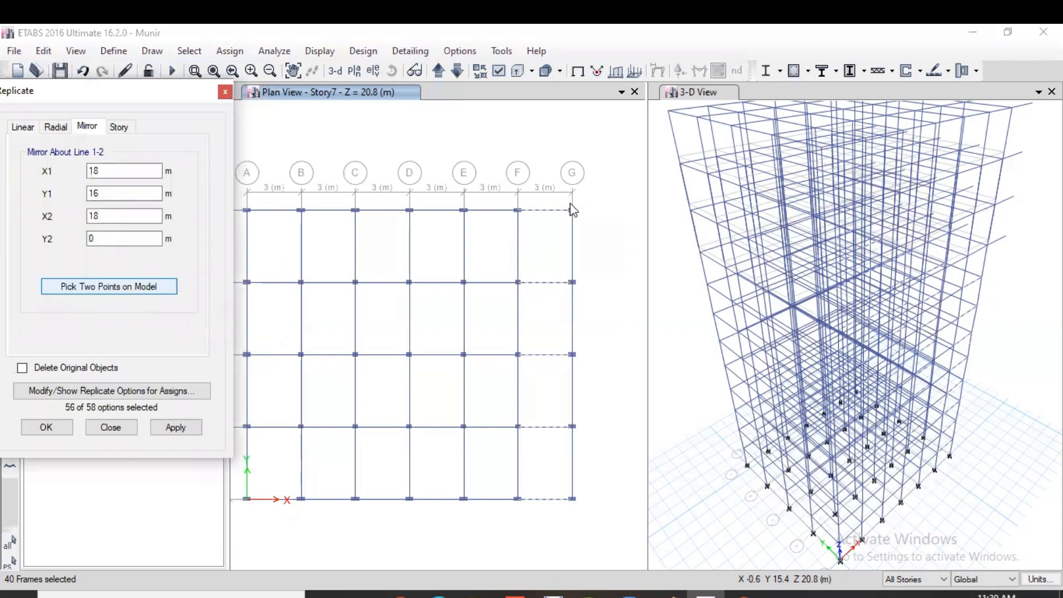
{"action": "left_click", "coordinate": [573, 213]}
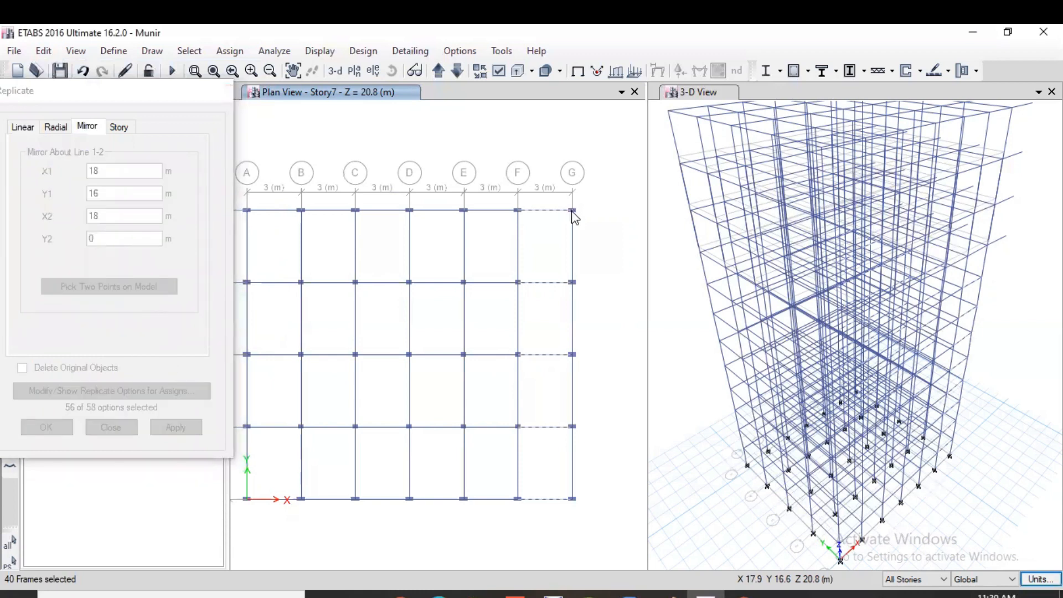
{"action": "left_click", "coordinate": [572, 498]}
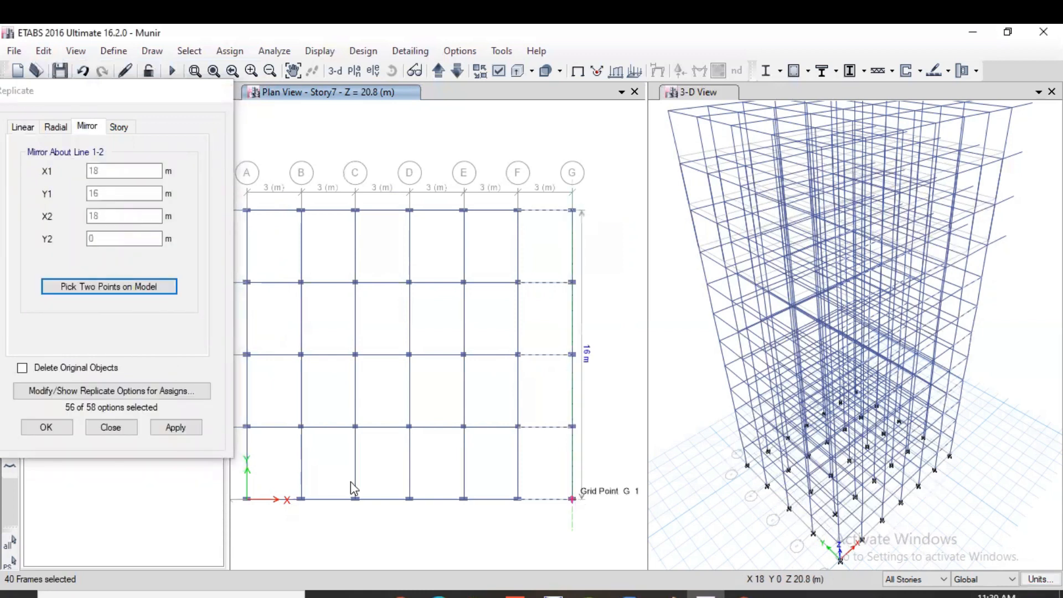
{"action": "left_click", "coordinate": [176, 427]}
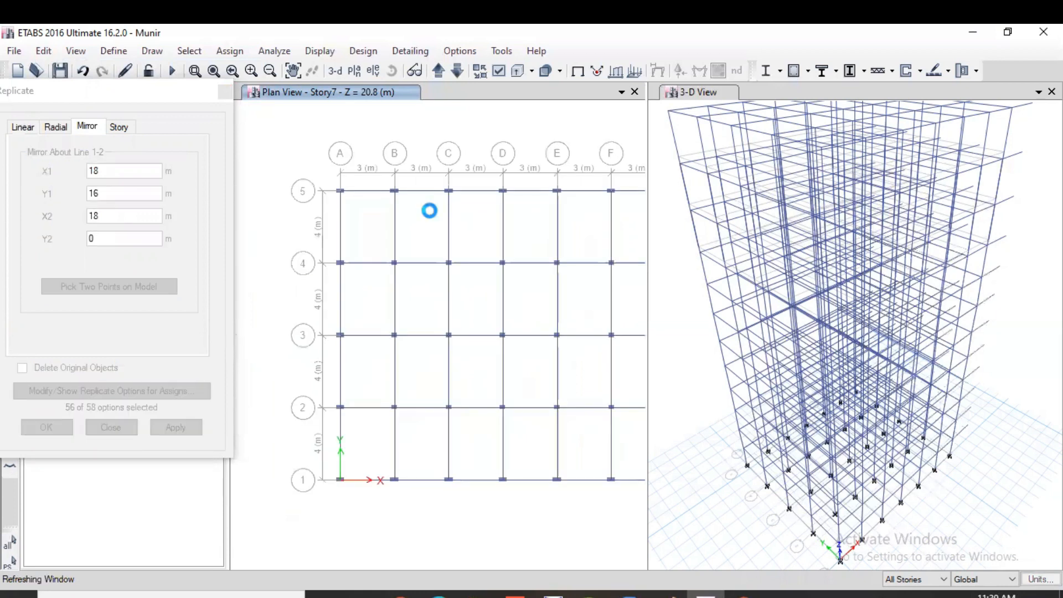
Select the beams between grids A and B and replicate them mirrored about grid line A, picking points A5 (0, 16) and A1 (0, 0).
{"action": "left_click_drag", "start_coordinate": [381, 132], "coordinate": [368, 498]}
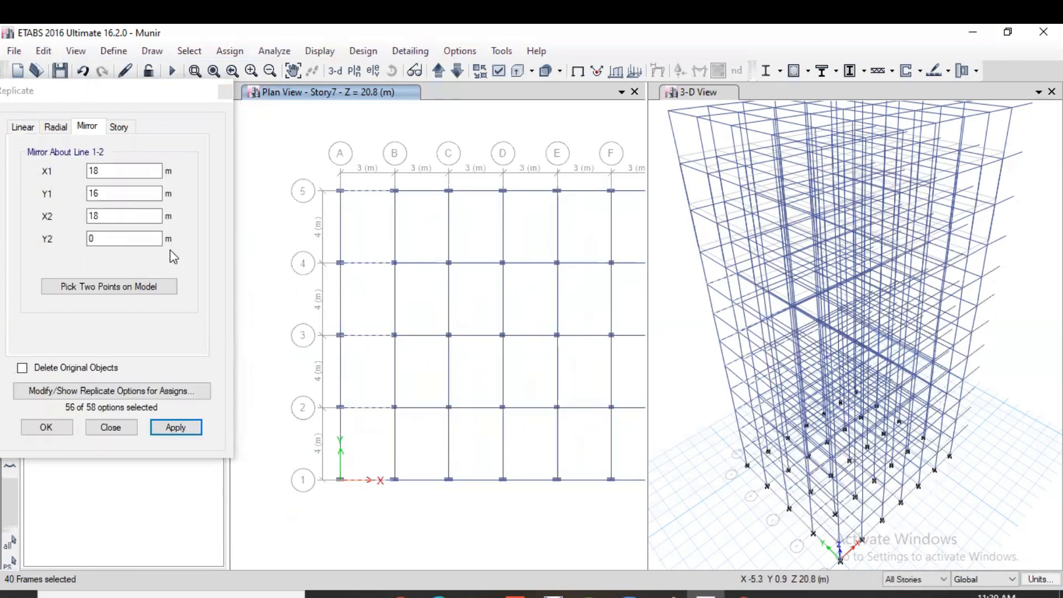
{"action": "left_click", "coordinate": [143, 286]}
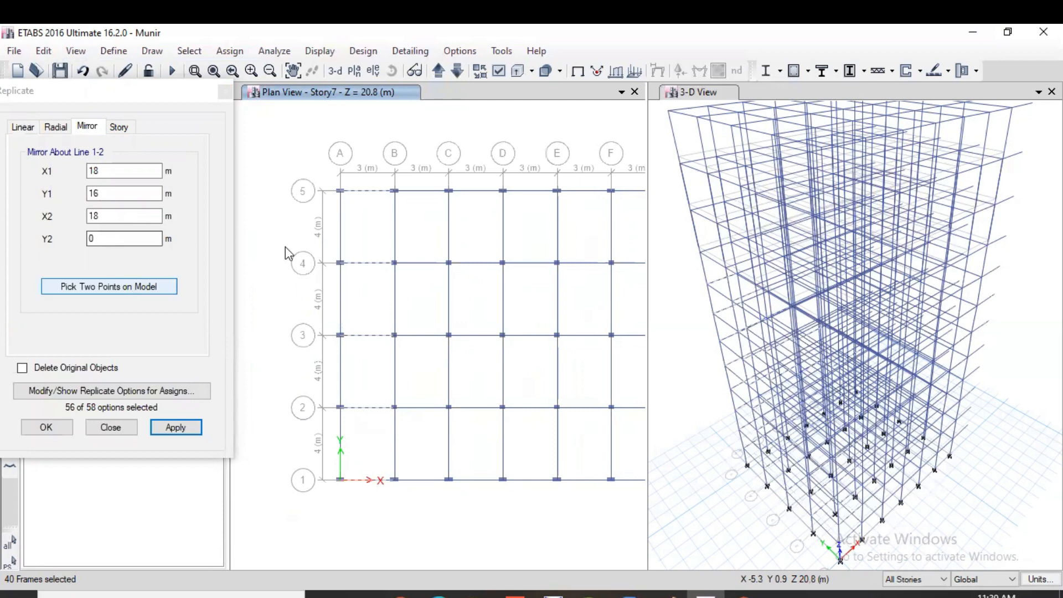
{"action": "left_click", "coordinate": [341, 191]}
{"action": "left_click", "coordinate": [341, 479]}
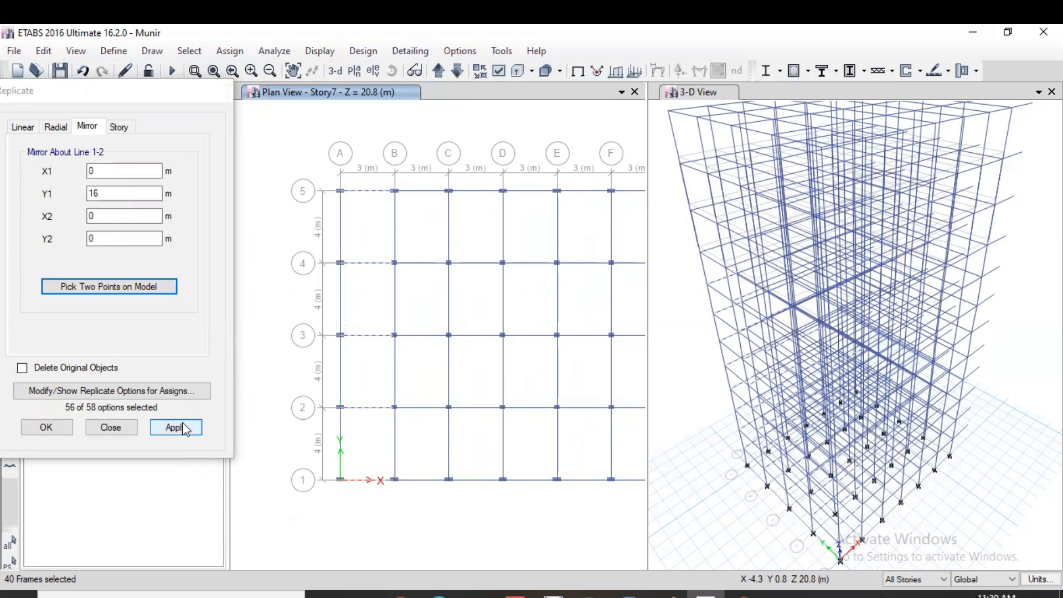
{"action": "left_click", "coordinate": [183, 426]}
{"action": "left_click", "coordinate": [183, 430]}
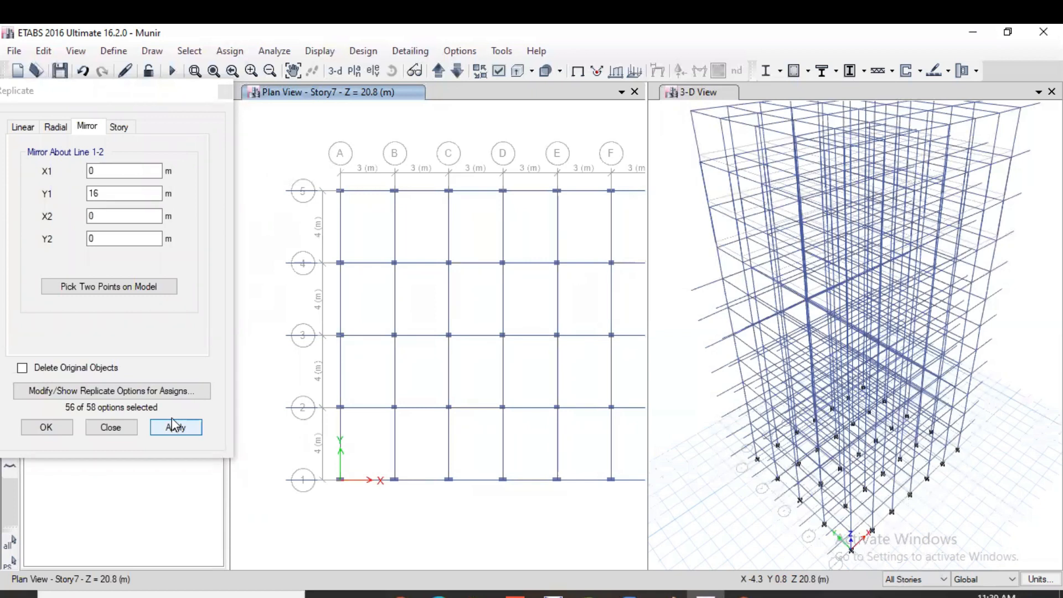
{"action": "left_click", "coordinate": [168, 425]}
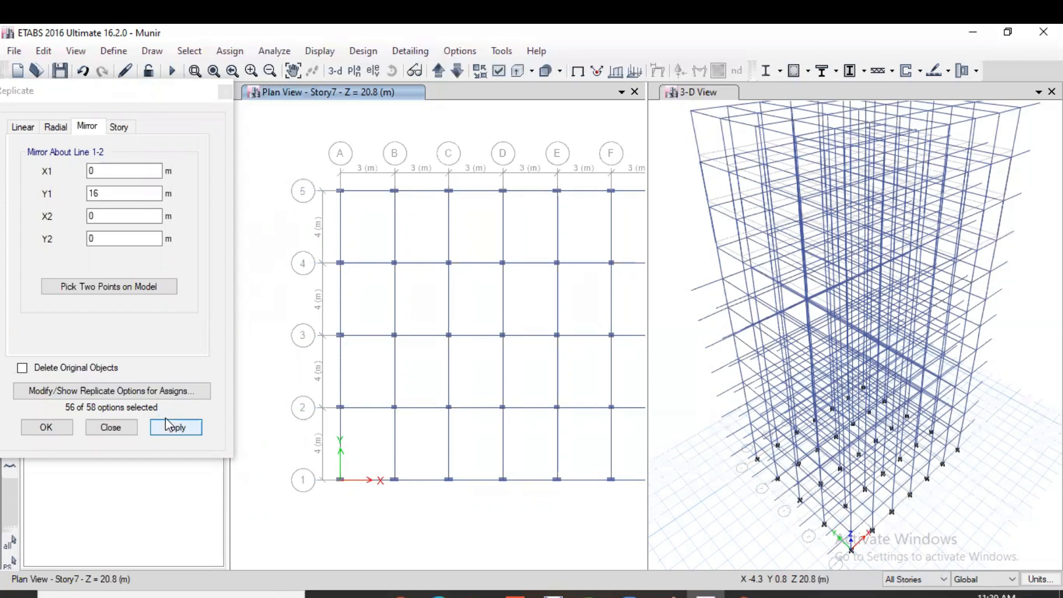
{"action": "left_click", "coordinate": [168, 425]}
{"action": "left_click", "coordinate": [168, 425]}
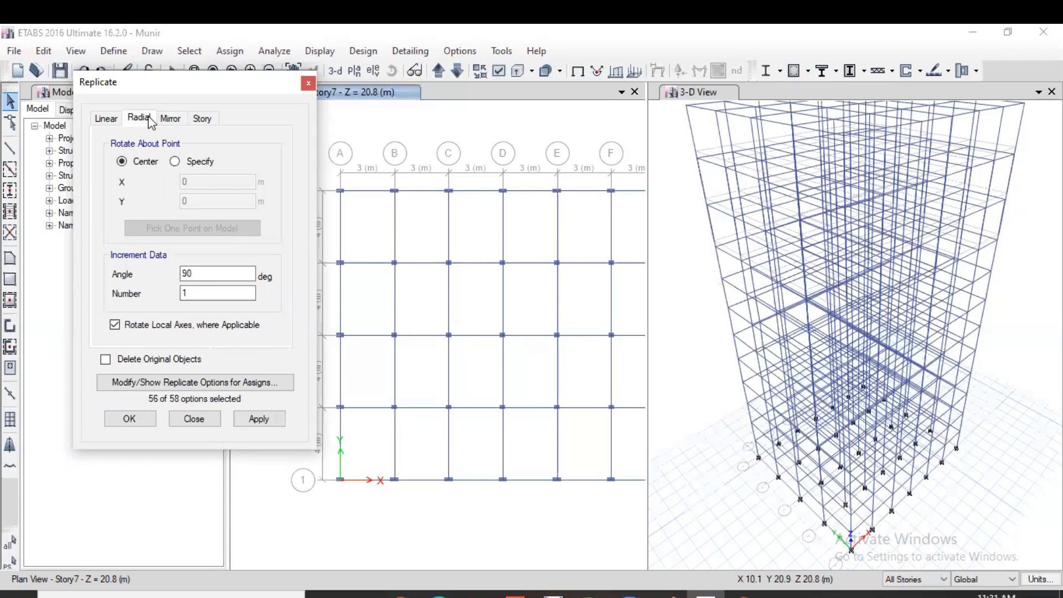
Replicate the beam on grid line 5 between grids F and G linearly, with dx 2 m, dy 0 and number 3.
{"action": "left_click", "coordinate": [106, 119]}
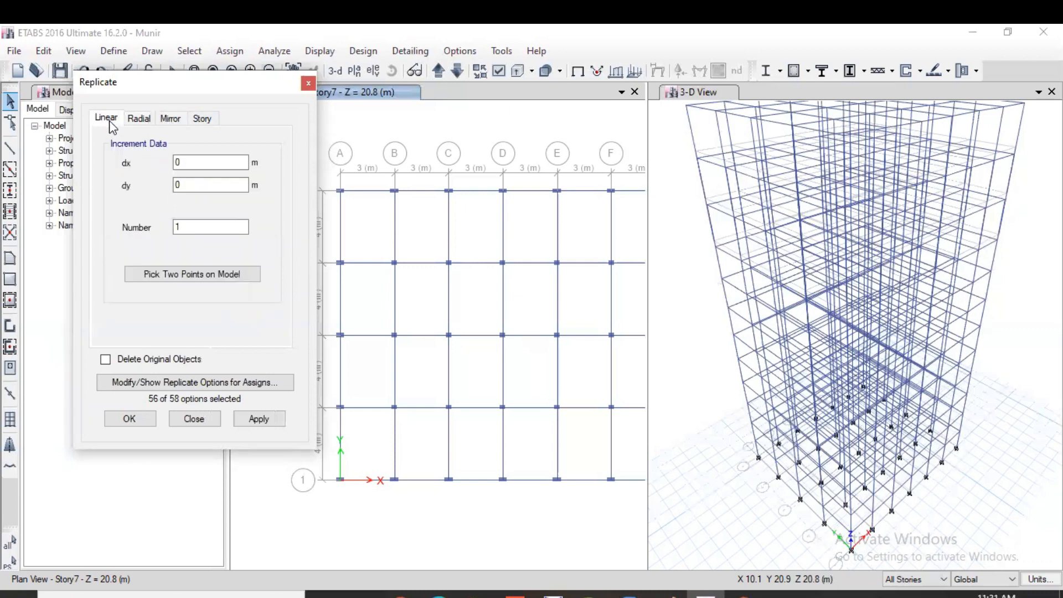
{"action": "left_click", "coordinate": [139, 120]}
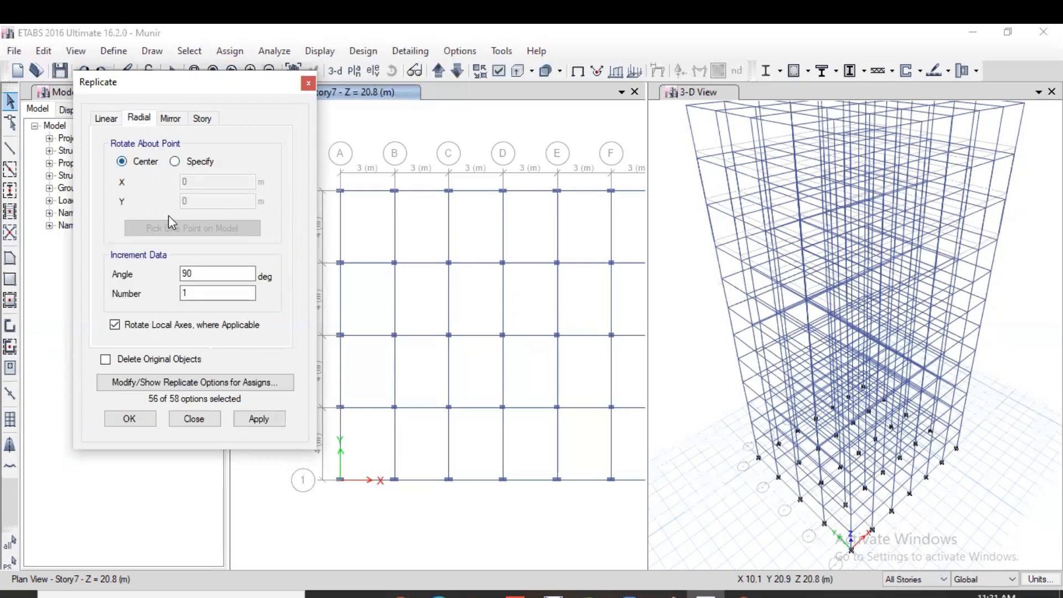
{"action": "left_click", "coordinate": [106, 118]}
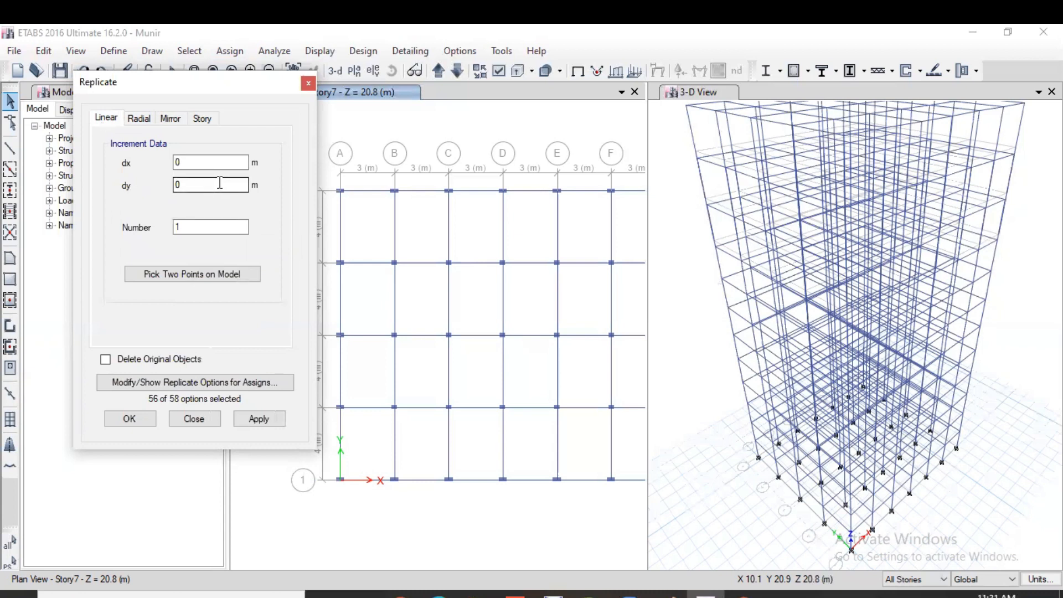
{"action": "middle_click_drag", "start_coordinate": [501, 239], "coordinate": [408, 211]}
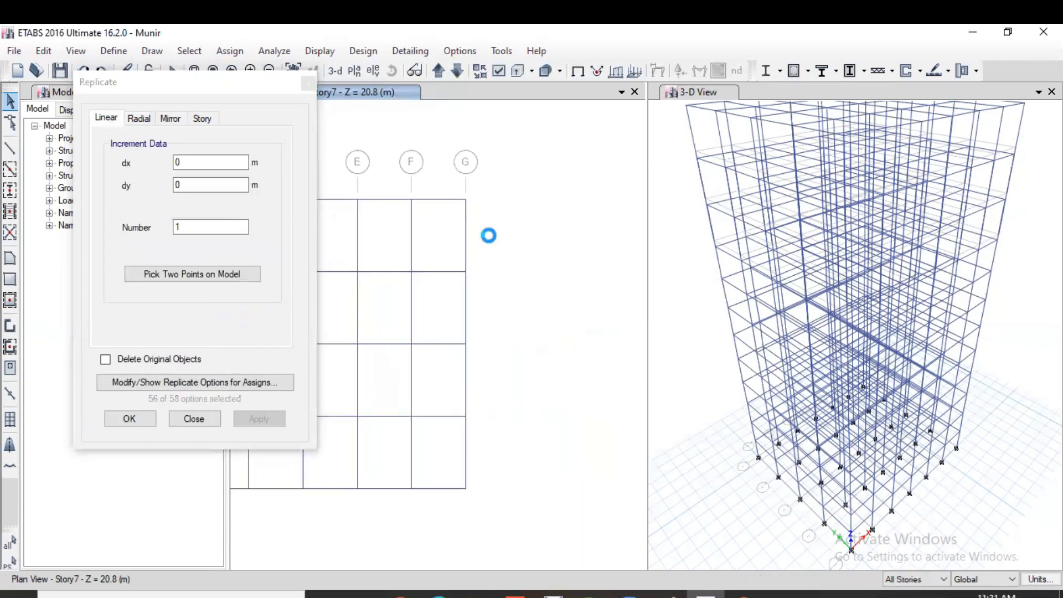
{"action": "left_click", "coordinate": [433, 200]}
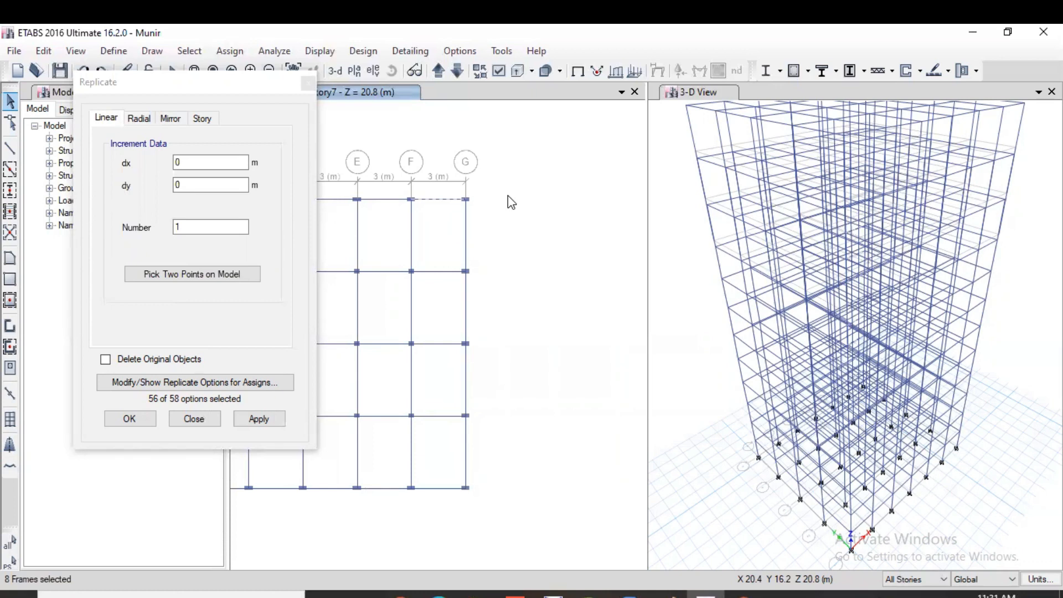
{"action": "double_click", "coordinate": [203, 164]}
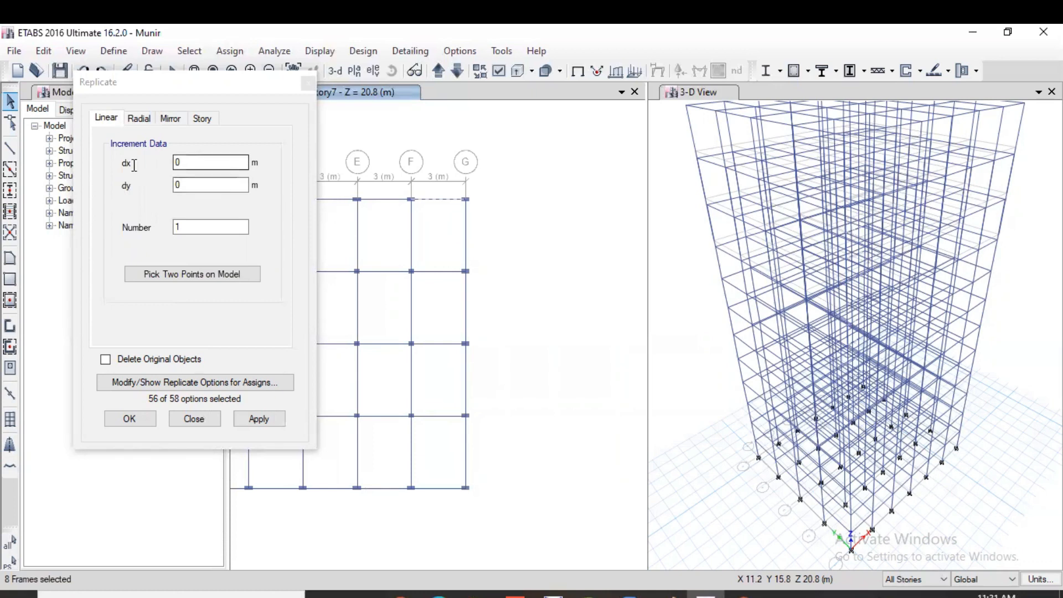
{"action": "type", "text": "2"}
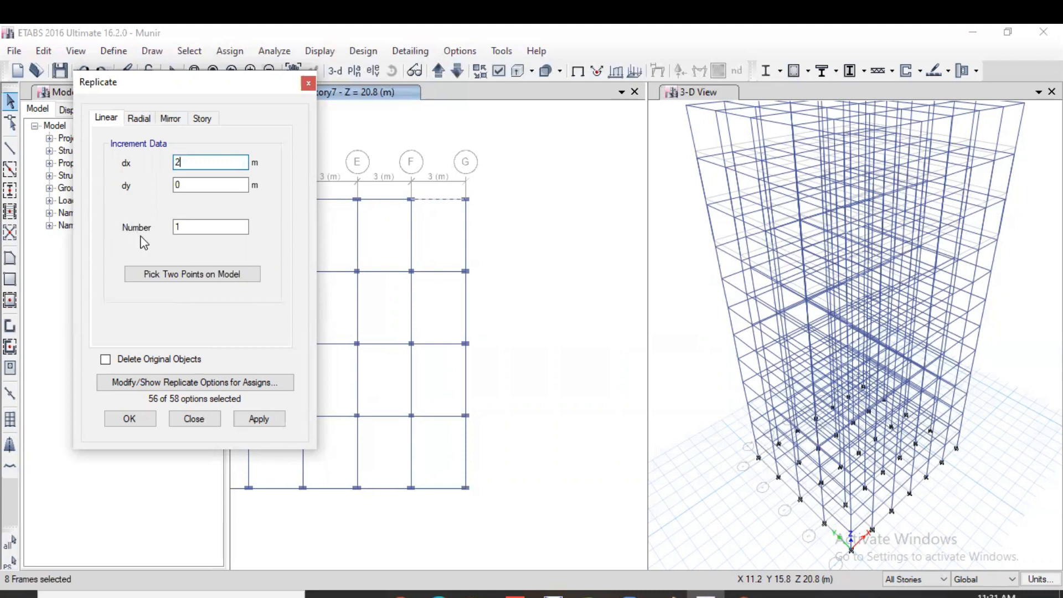
{"action": "key", "text": "Tab"}
{"action": "key", "text": "Tab"}
{"action": "type", "text": "3"}
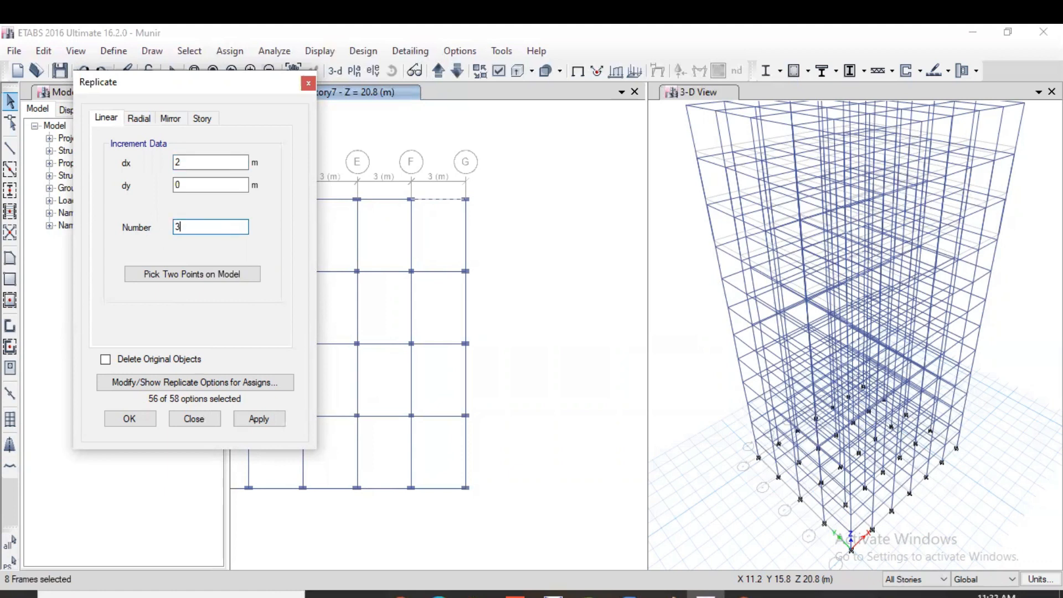
{"action": "left_click", "coordinate": [270, 420]}
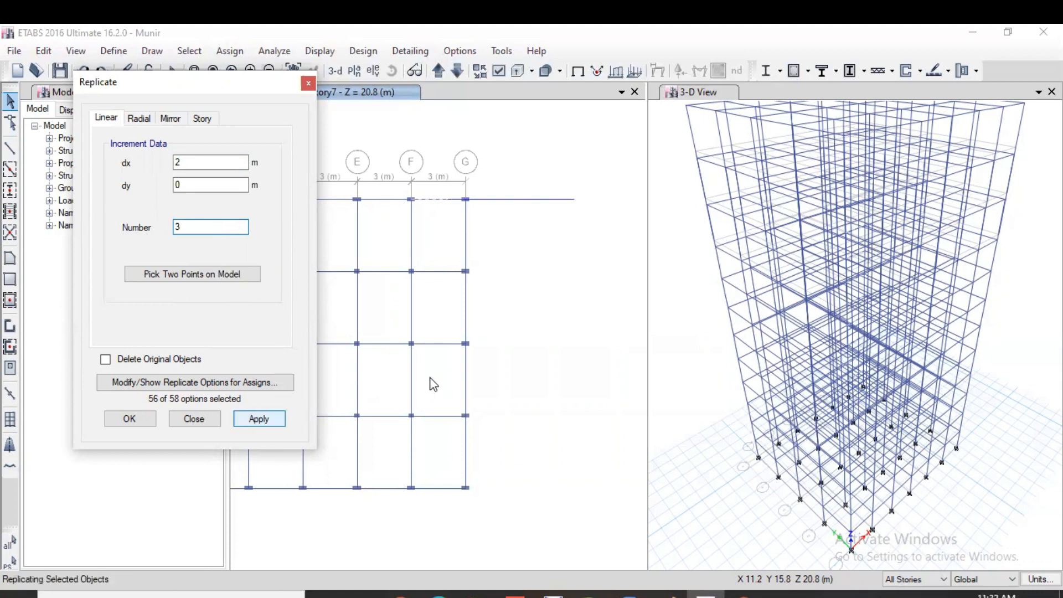
{"action": "left_click", "coordinate": [127, 418]}
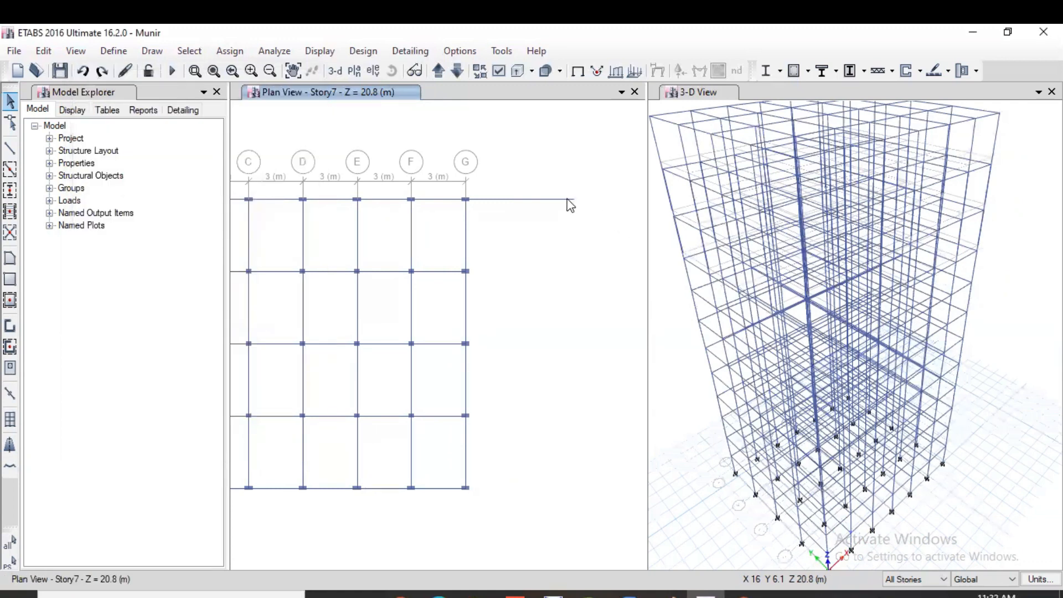
Select the overlapping replicated beams along grid line 5 beyond grid G and delete them.
{"action": "left_click", "coordinate": [508, 200]}
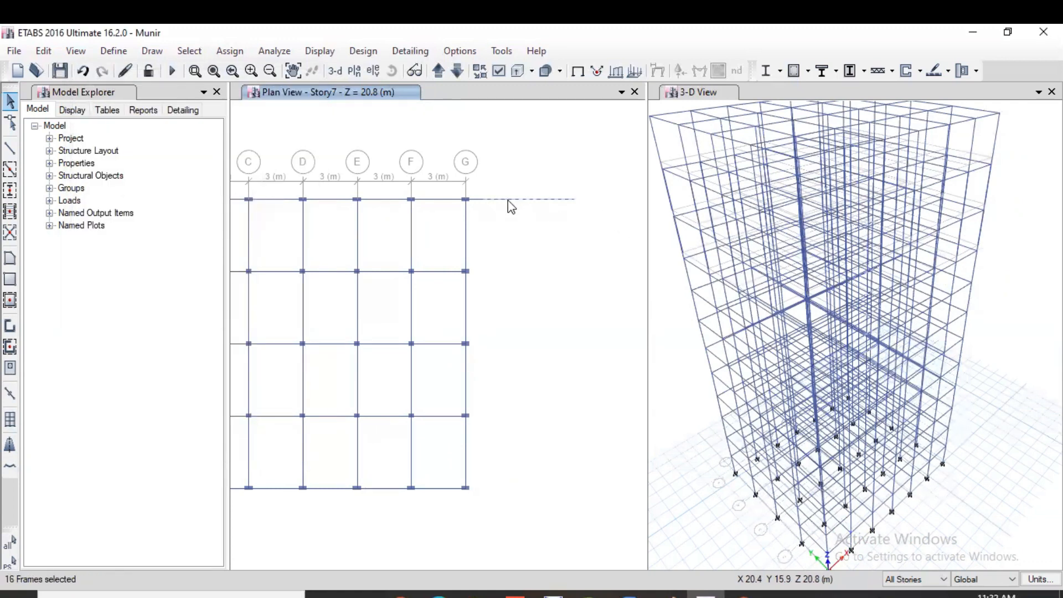
{"action": "scroll", "coordinate": [477, 216], "scroll_direction": "up", "scroll_amount": 5}
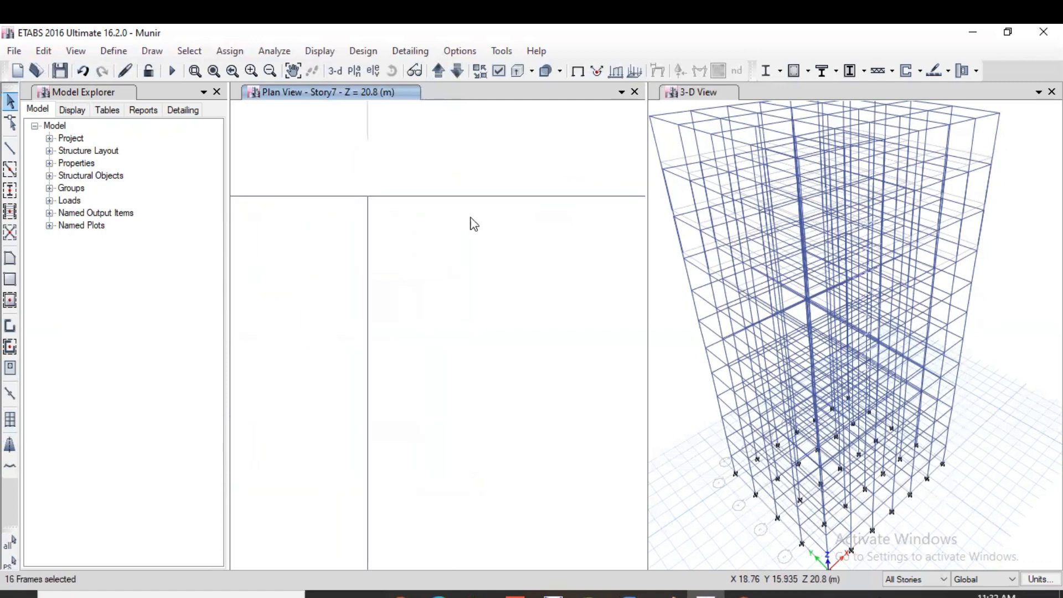
{"action": "left_click", "coordinate": [451, 198]}
{"action": "scroll", "coordinate": [450, 198], "scroll_direction": "down", "scroll_amount": 4}
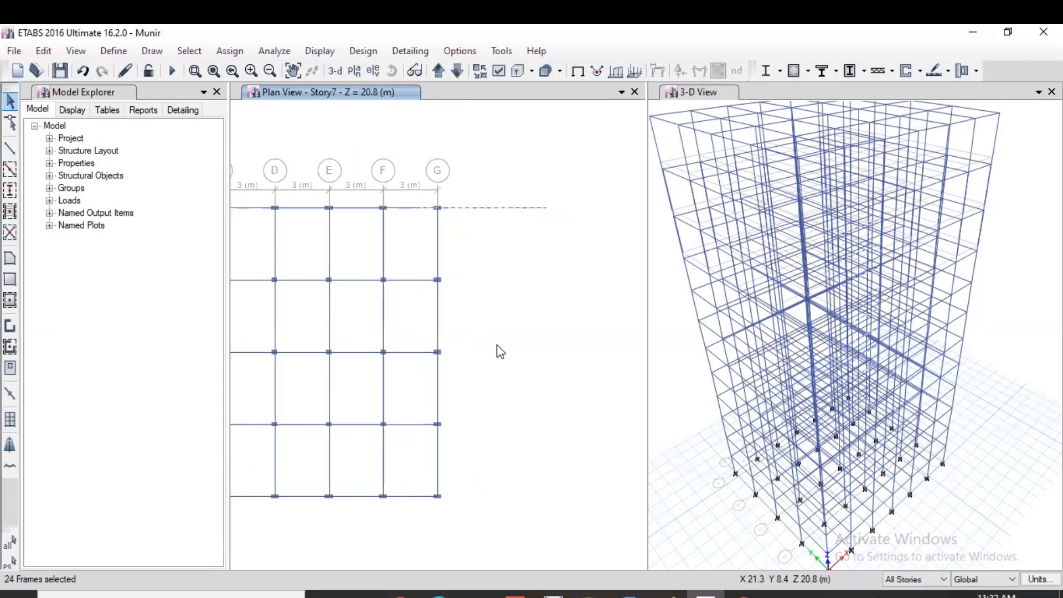
{"action": "key", "text": "Delete"}
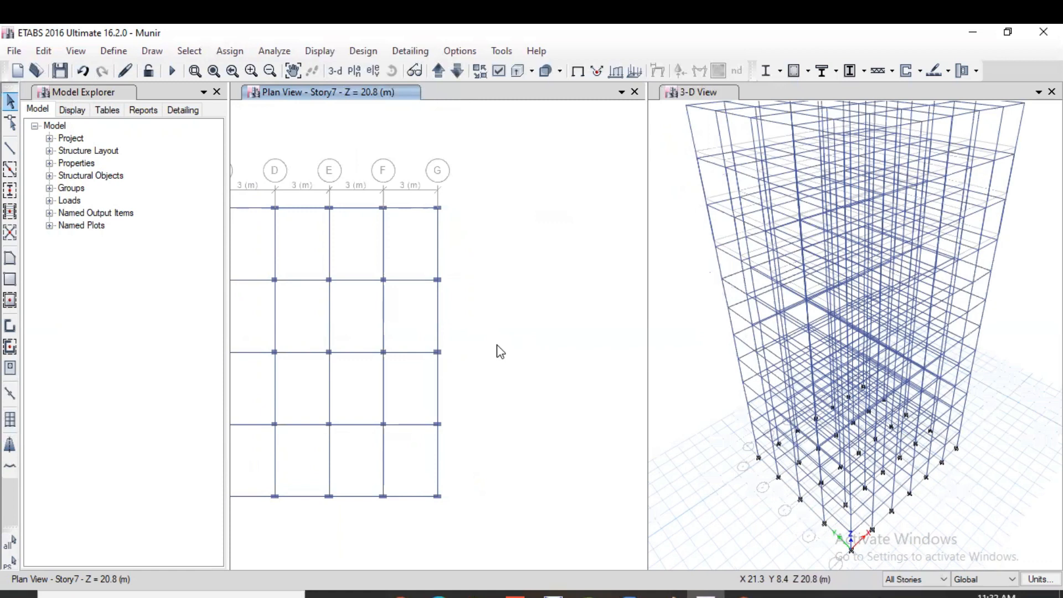
Open the Replicate settings, review the Radial rotation options and return to the Linear increment options.
{"action": "left_click", "coordinate": [43, 50]}
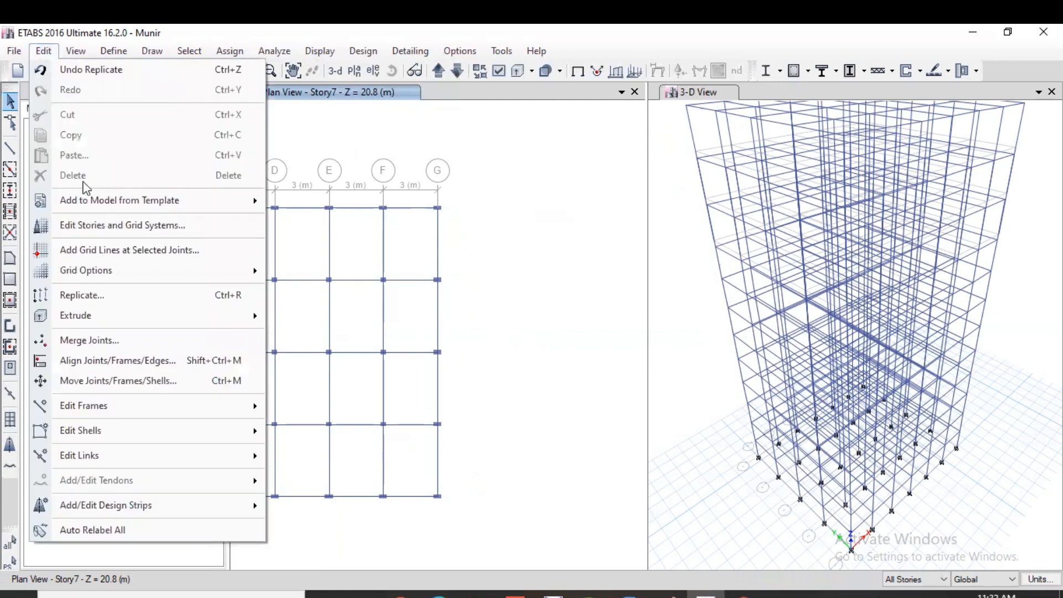
{"action": "left_click", "coordinate": [96, 296]}
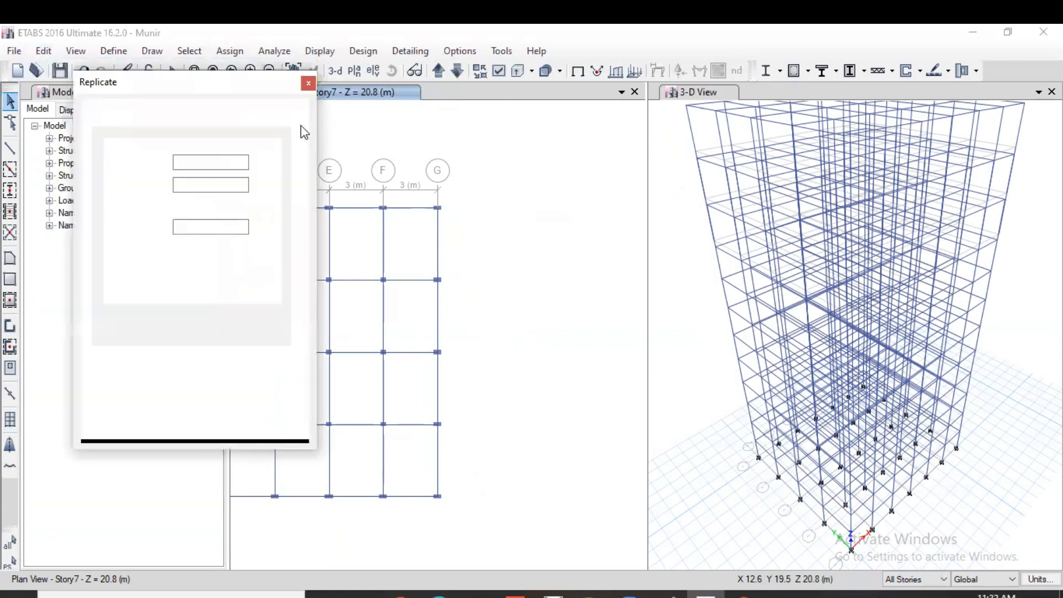
{"action": "left_click", "coordinate": [139, 117]}
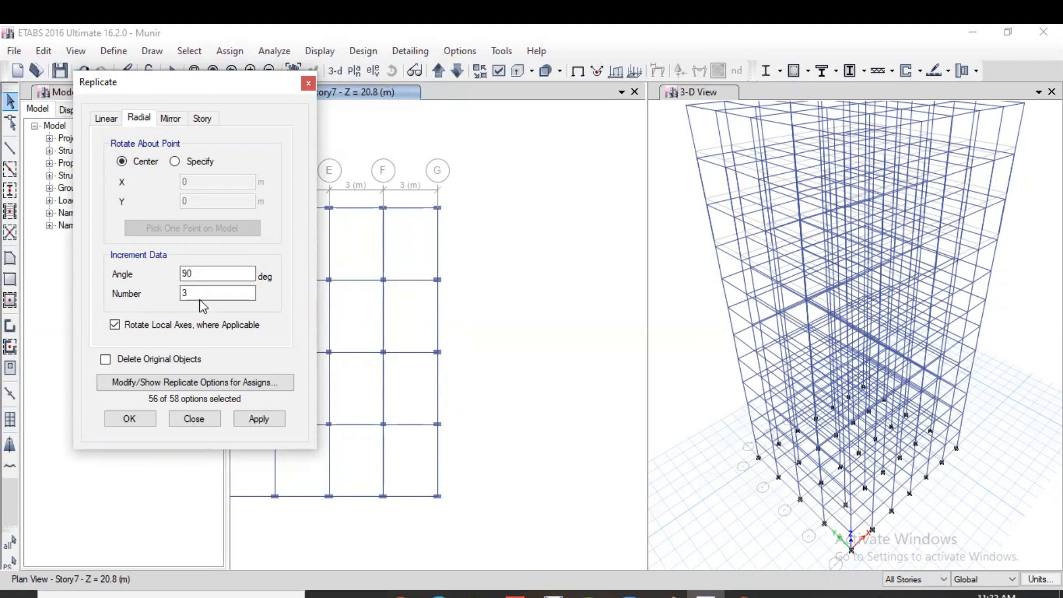
{"action": "left_click", "coordinate": [106, 118]}
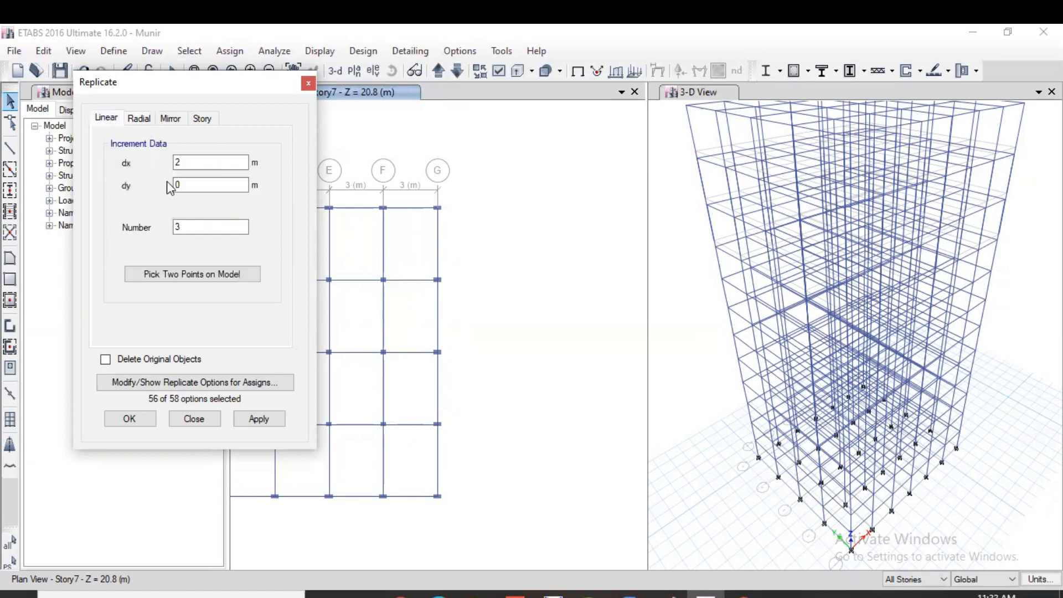
Compare the Linear increment settings with the Radial rotation settings for replication, ending on the Linear ones.
{"action": "double_click", "coordinate": [185, 191]}
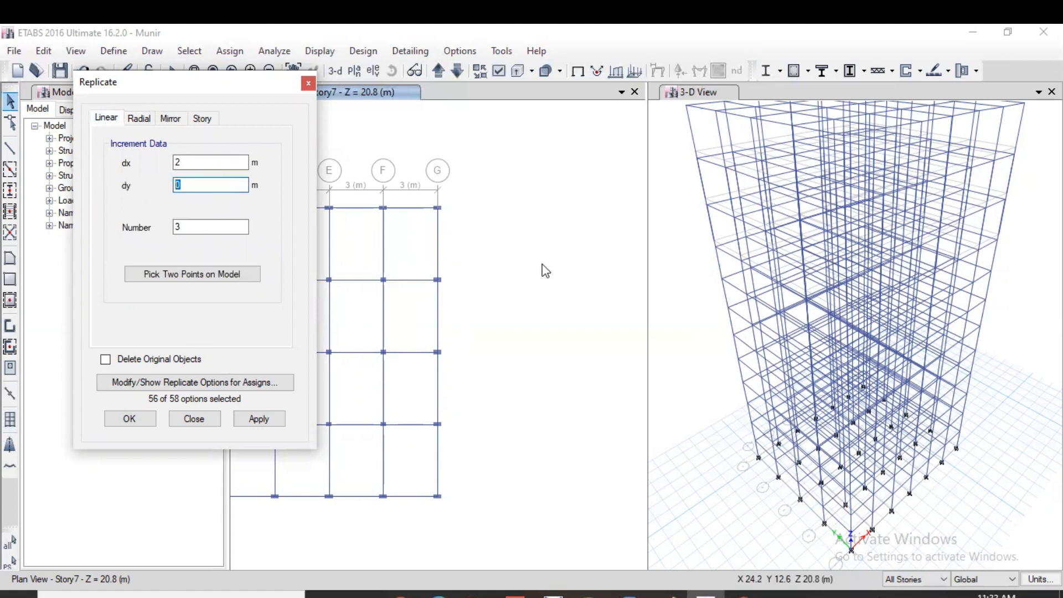
{"action": "left_click", "coordinate": [139, 120]}
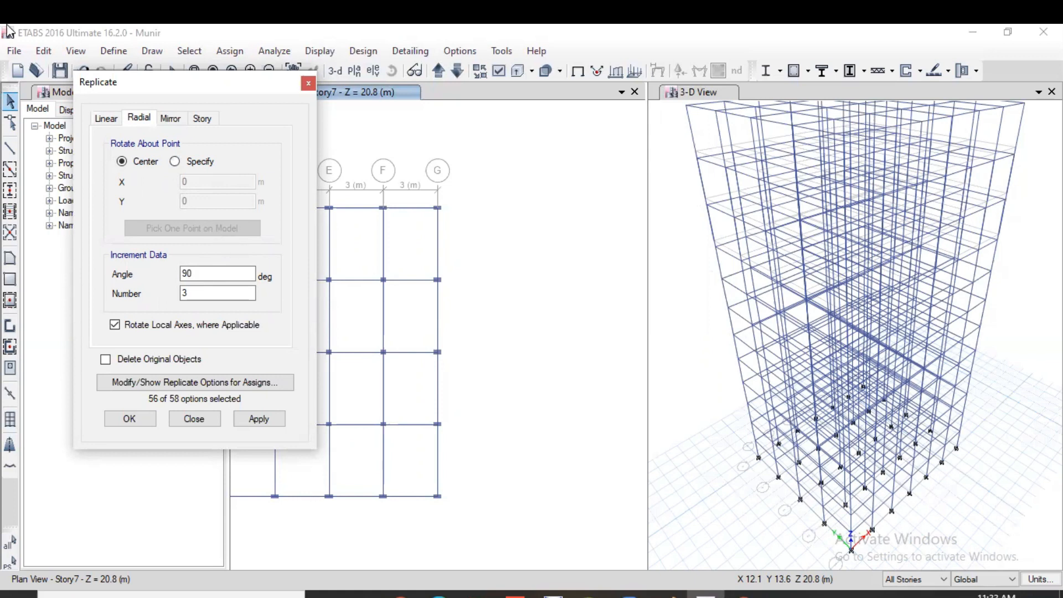
{"action": "left_click", "coordinate": [106, 118]}
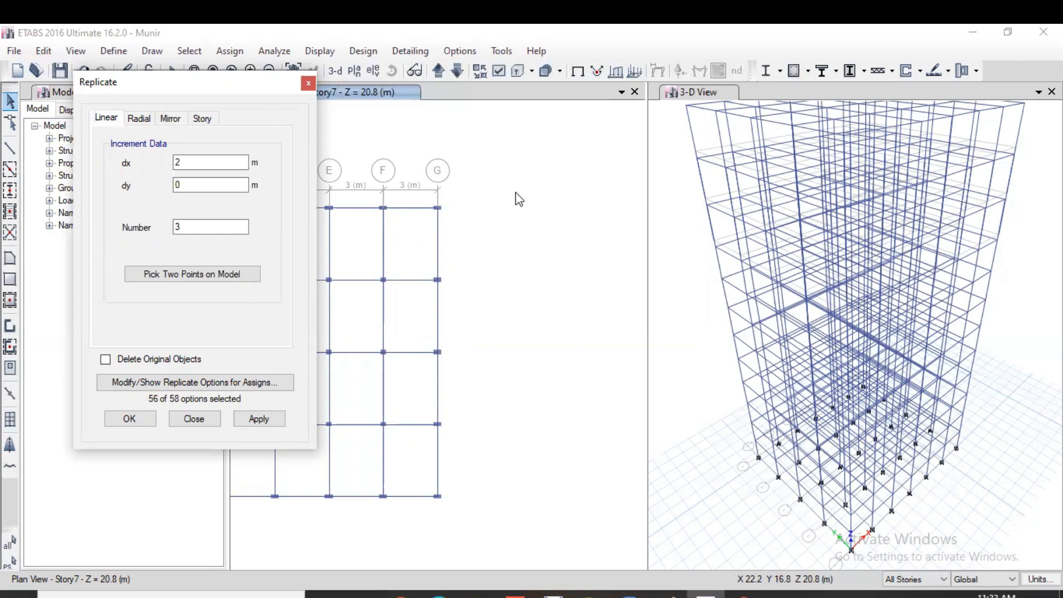
{"action": "left_click", "coordinate": [952, 365]}
{"action": "scroll", "coordinate": [952, 365], "scroll_direction": "up", "scroll_amount": 2}
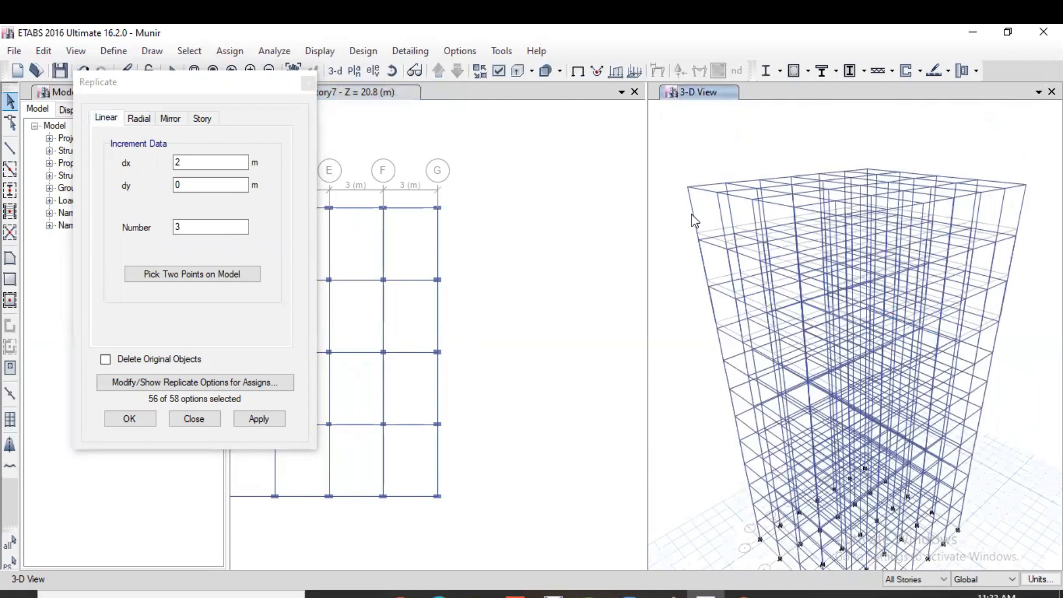
{"action": "middle_click_drag", "start_coordinate": [762, 244], "coordinate": [765, 194]}
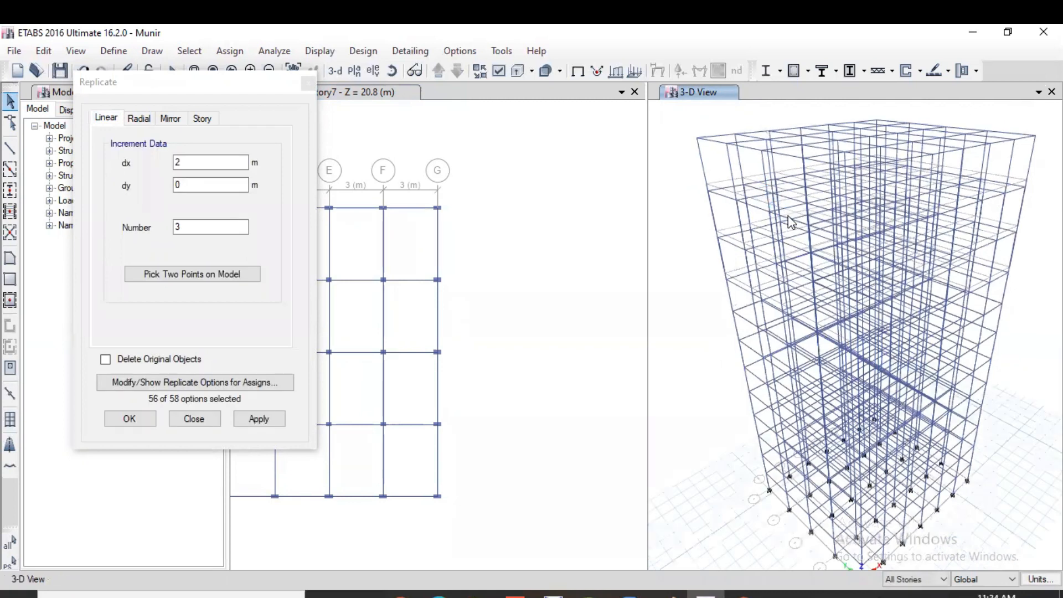
{"action": "left_click", "coordinate": [422, 216]}
{"action": "left_click", "coordinate": [423, 216]}
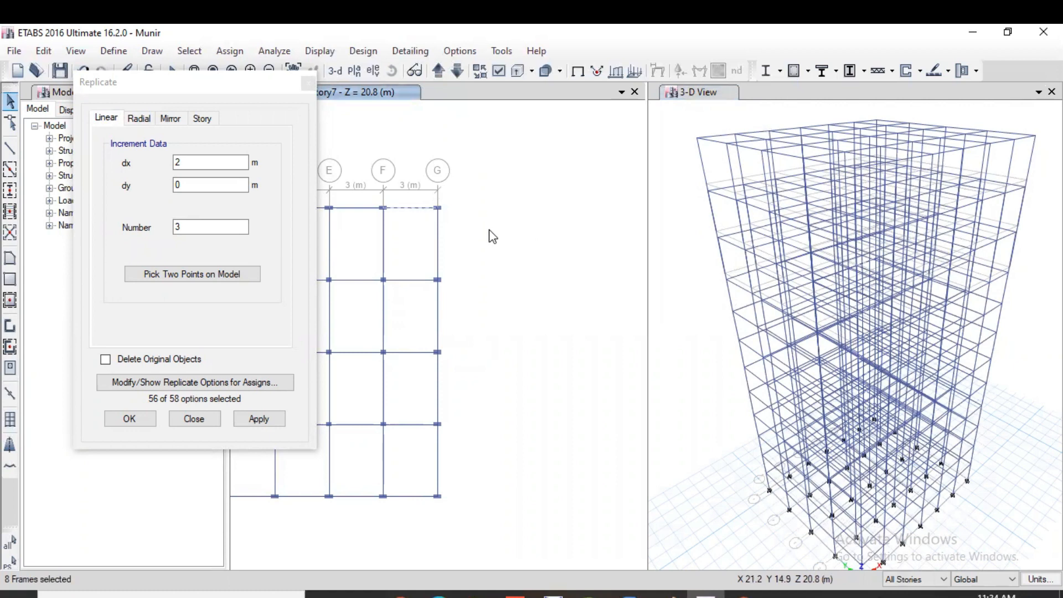
{"action": "middle_click_drag", "start_coordinate": [542, 235], "coordinate": [718, 225]}
{"action": "middle_click_drag", "start_coordinate": [475, 423], "coordinate": [586, 386]}
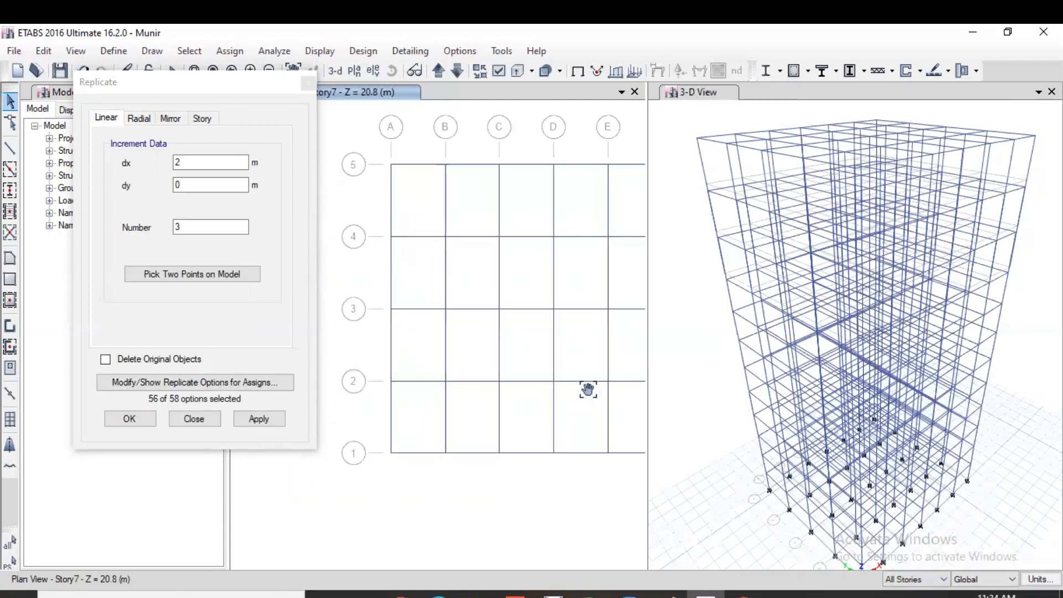
Select the beams on grid line 5 between grids A and B on all stories.
{"action": "left_click", "coordinate": [424, 165]}
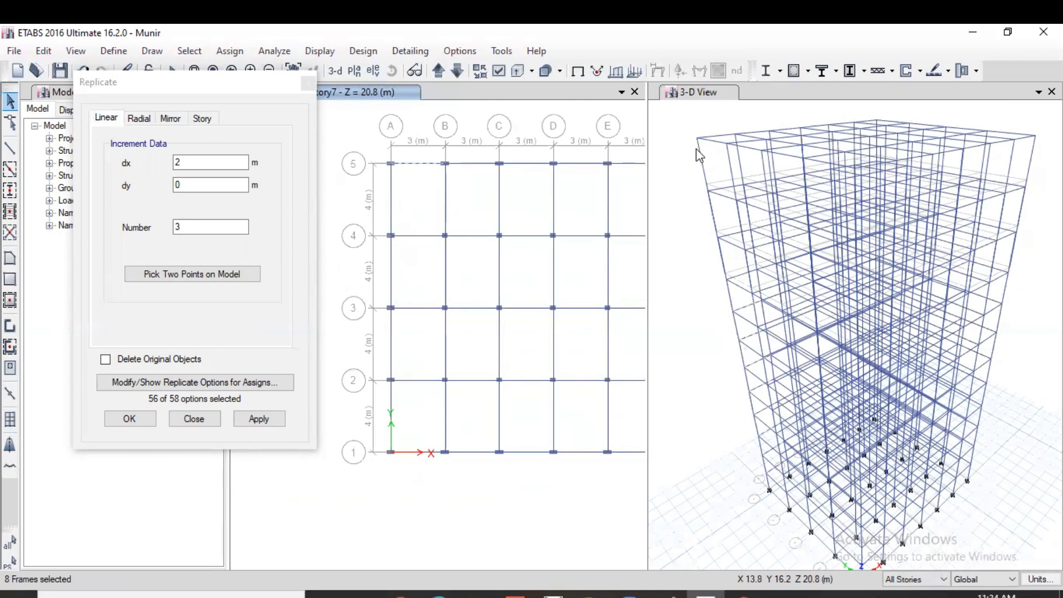
{"action": "left_click", "coordinate": [430, 163]}
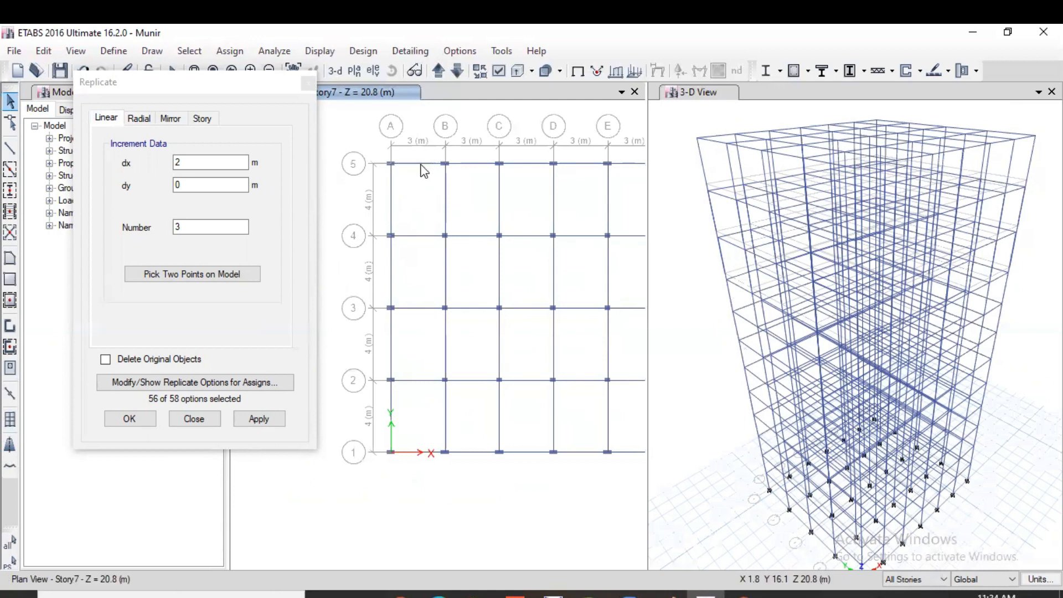
{"action": "left_click", "coordinate": [421, 164]}
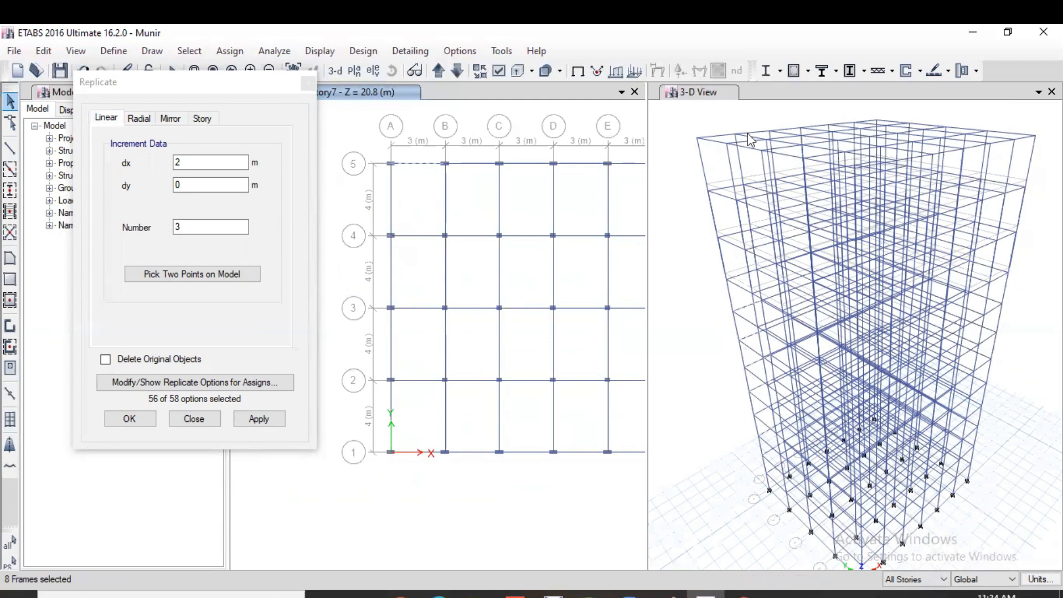
Examine the selected beams on the different stories up close in the 3-D view.
{"action": "scroll", "coordinate": [745, 144], "scroll_direction": "up", "scroll_amount": 3}
{"action": "scroll", "coordinate": [769, 165], "scroll_direction": "up", "scroll_amount": 2}
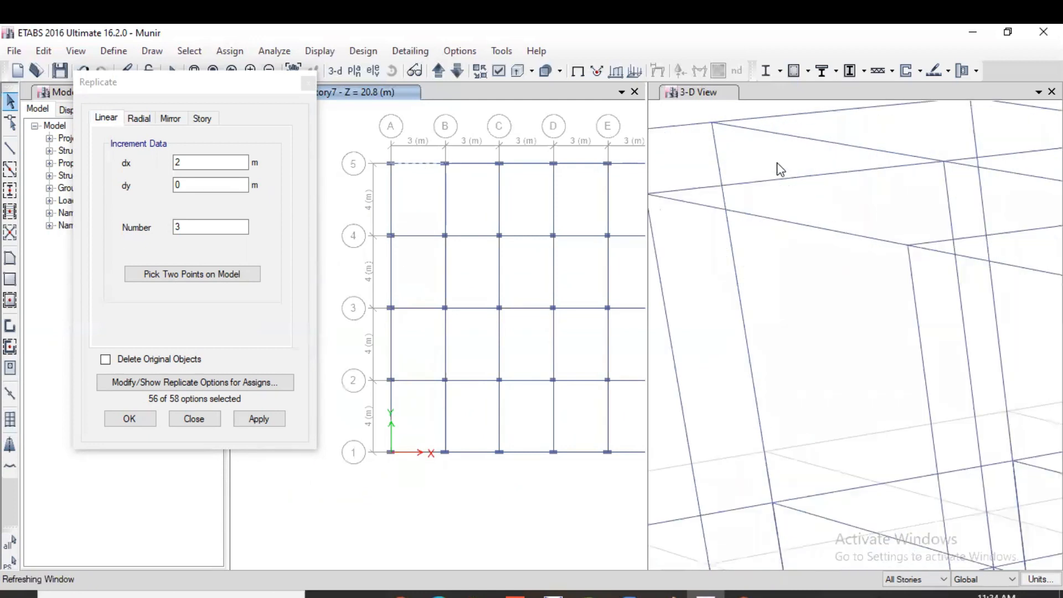
{"action": "middle_click_drag", "start_coordinate": [759, 160], "coordinate": [786, 171]}
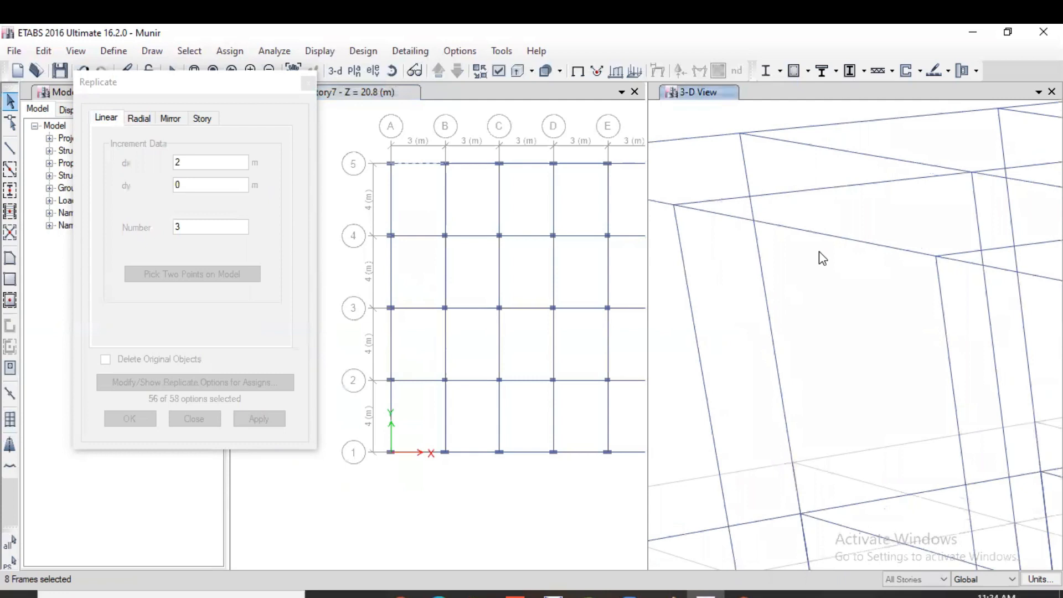
{"action": "scroll", "coordinate": [834, 272], "scroll_direction": "down", "scroll_amount": 2}
{"action": "scroll", "coordinate": [824, 183], "scroll_direction": "down", "scroll_amount": 2}
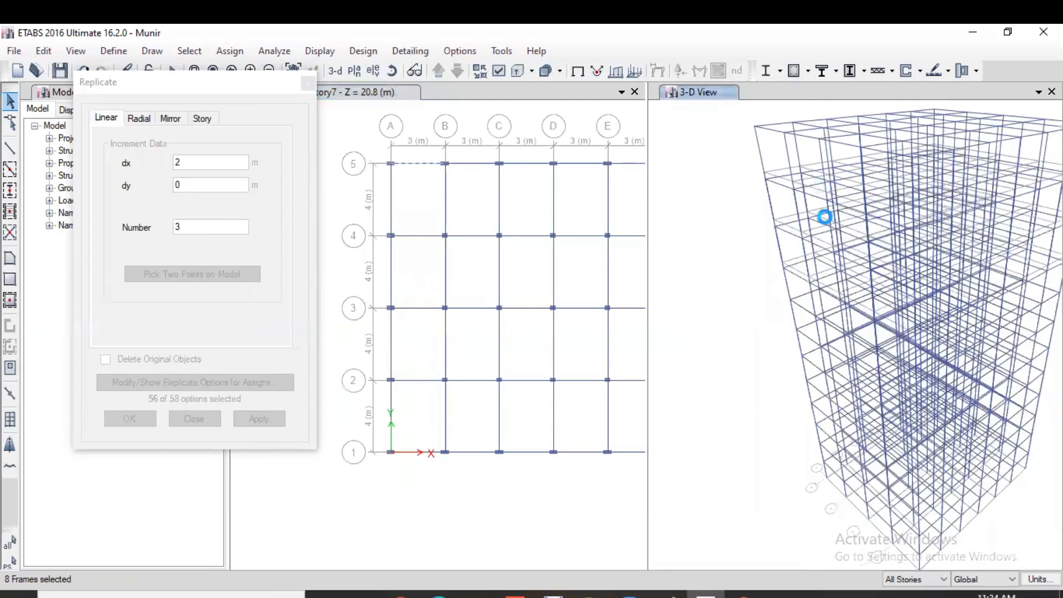
{"action": "scroll", "coordinate": [763, 166], "scroll_direction": "down", "scroll_amount": 2}
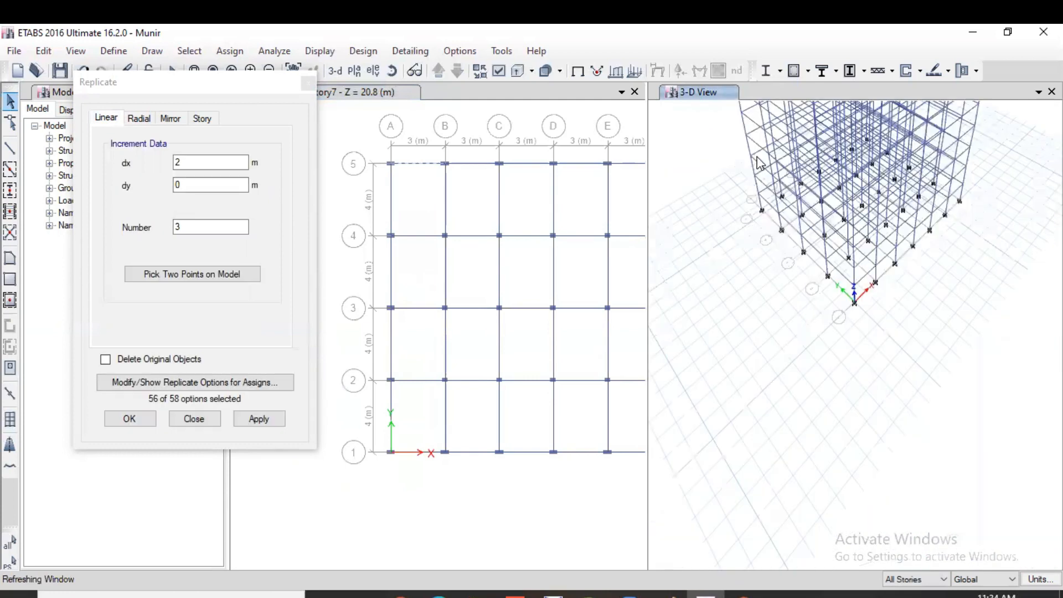
{"action": "scroll", "coordinate": [783, 227], "scroll_direction": "up", "scroll_amount": 4}
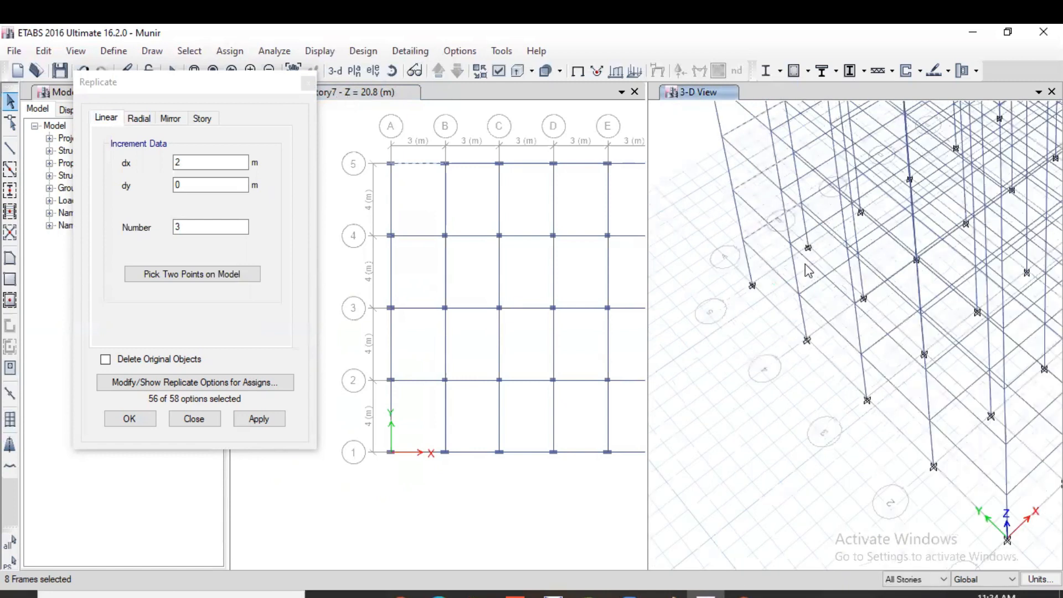
{"action": "scroll", "coordinate": [799, 401], "scroll_direction": "up", "scroll_amount": 2}
{"action": "scroll", "coordinate": [786, 401], "scroll_direction": "up", "scroll_amount": 2}
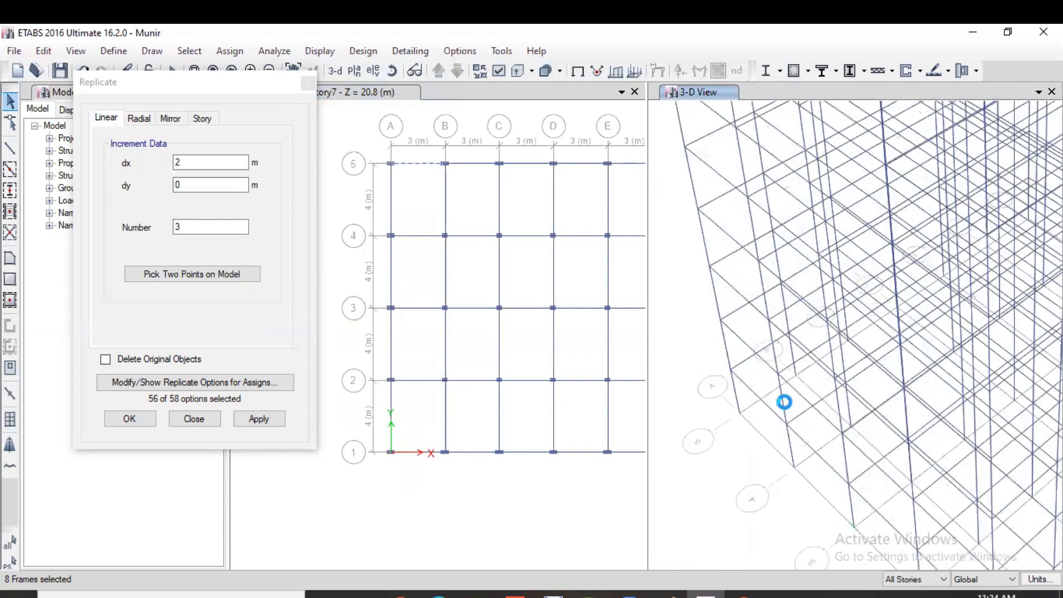
{"action": "scroll", "coordinate": [767, 244], "scroll_direction": "up", "scroll_amount": 1}
{"action": "scroll", "coordinate": [739, 299], "scroll_direction": "up", "scroll_amount": 1}
{"action": "scroll", "coordinate": [723, 236], "scroll_direction": "up", "scroll_amount": 1}
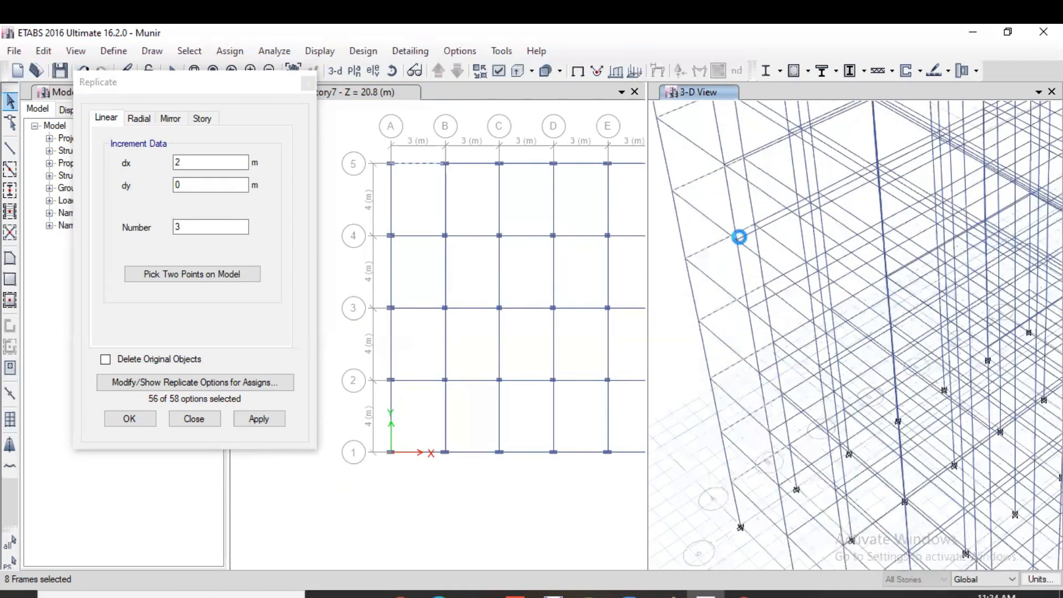
{"action": "scroll", "coordinate": [740, 237], "scroll_direction": "up", "scroll_amount": 1}
{"action": "scroll", "coordinate": [742, 244], "scroll_direction": "up", "scroll_amount": 1}
{"action": "scroll", "coordinate": [750, 364], "scroll_direction": "up", "scroll_amount": 1}
{"action": "scroll", "coordinate": [742, 280], "scroll_direction": "up", "scroll_amount": 1}
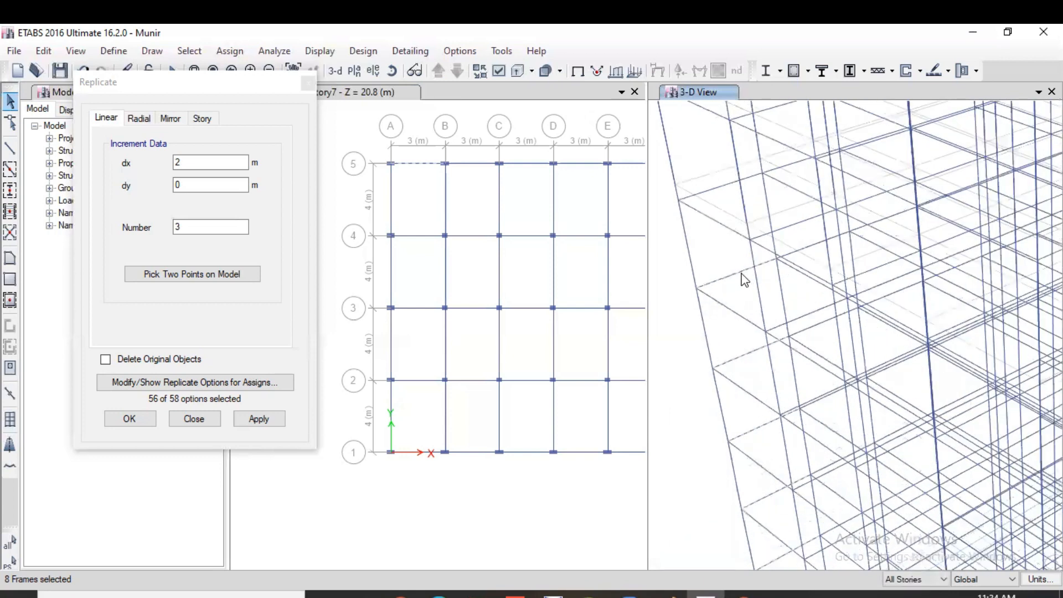
Replicate the selected grid line 5 beams linearly with dx -2 m, dy 0 and number 3.
{"action": "double_click", "coordinate": [180, 163]}
{"action": "key", "text": "BackSpace"}
{"action": "type", "text": "-2"}
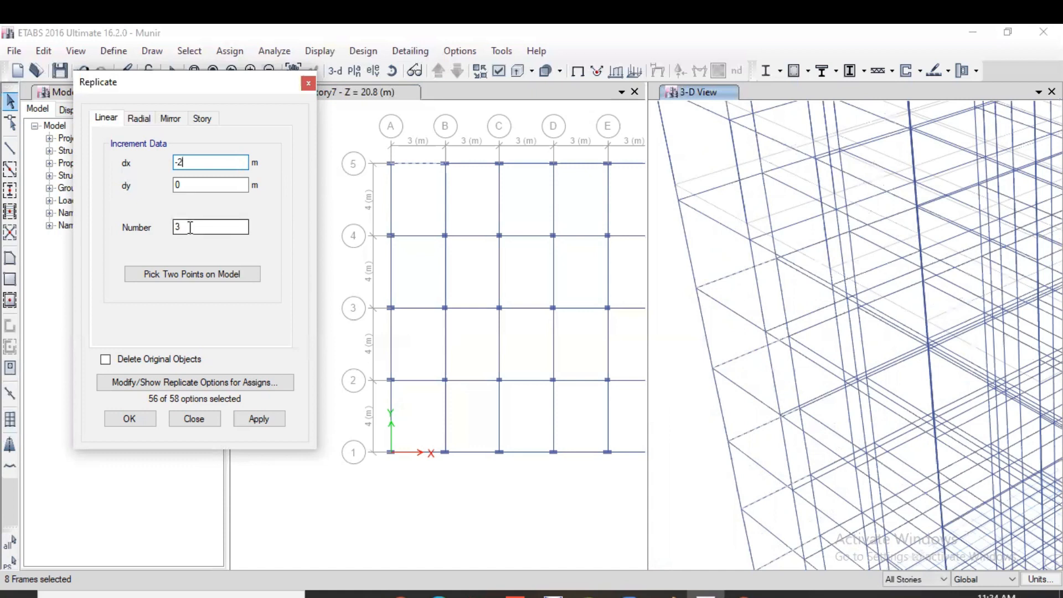
{"action": "left_click", "coordinate": [257, 420]}
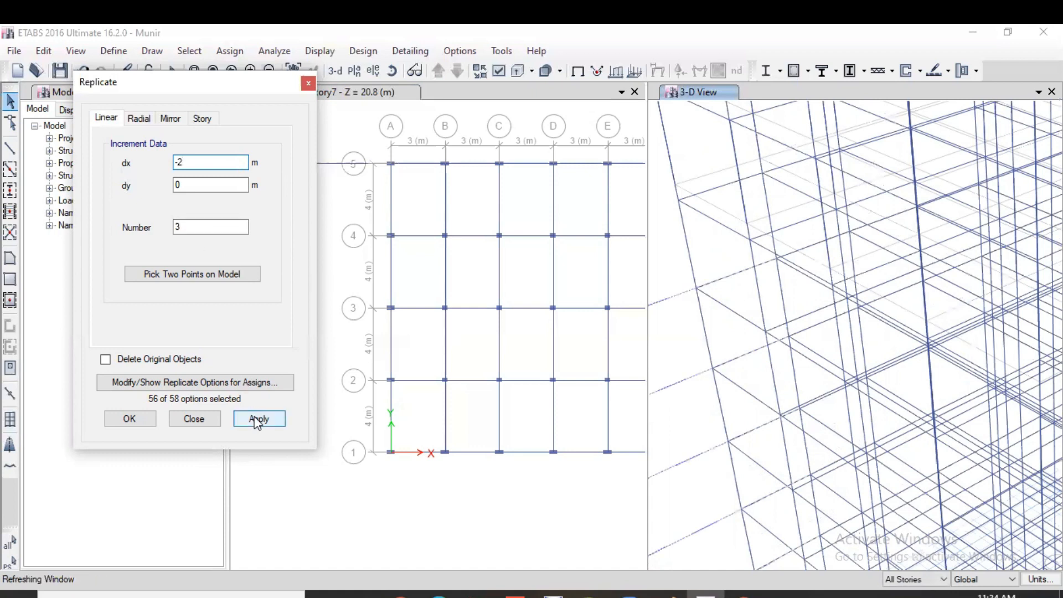
{"action": "left_click", "coordinate": [130, 421]}
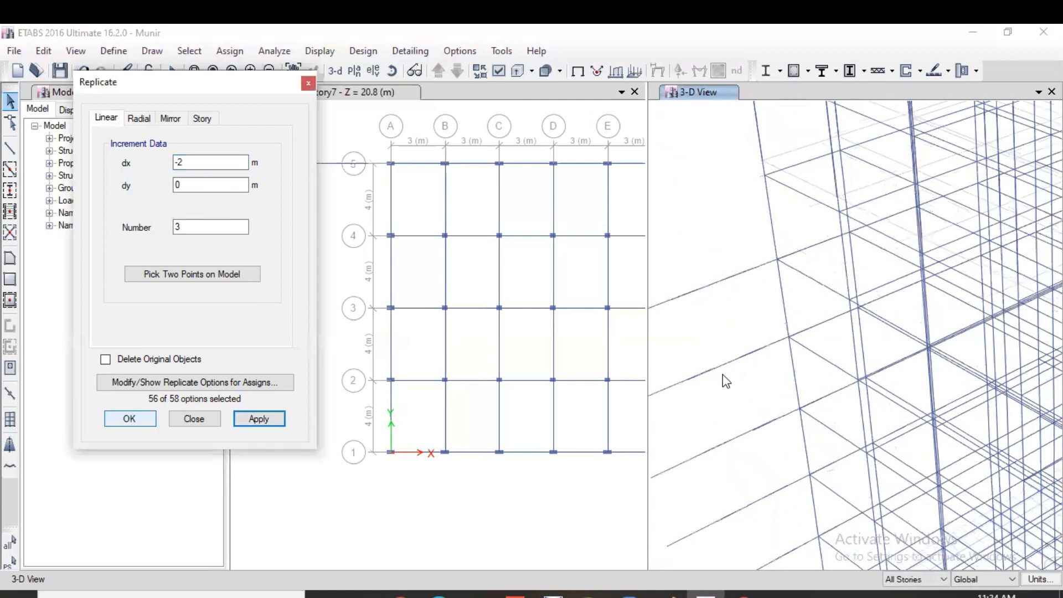
{"action": "left_click", "coordinate": [336, 72]}
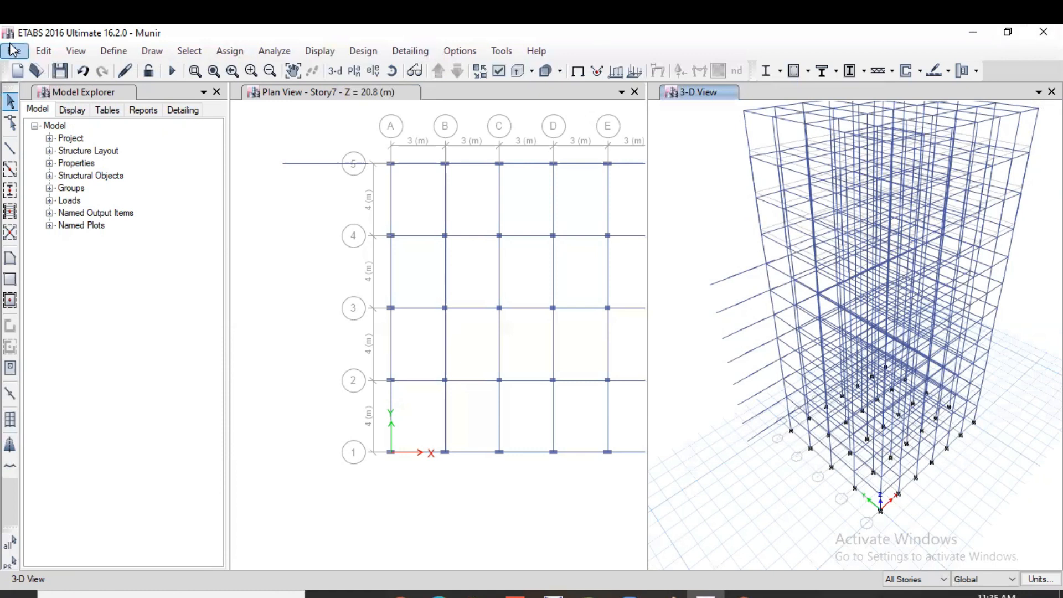
Reopen the Replicate settings, review the Linear increment data and close them without applying.
{"action": "left_click", "coordinate": [43, 51]}
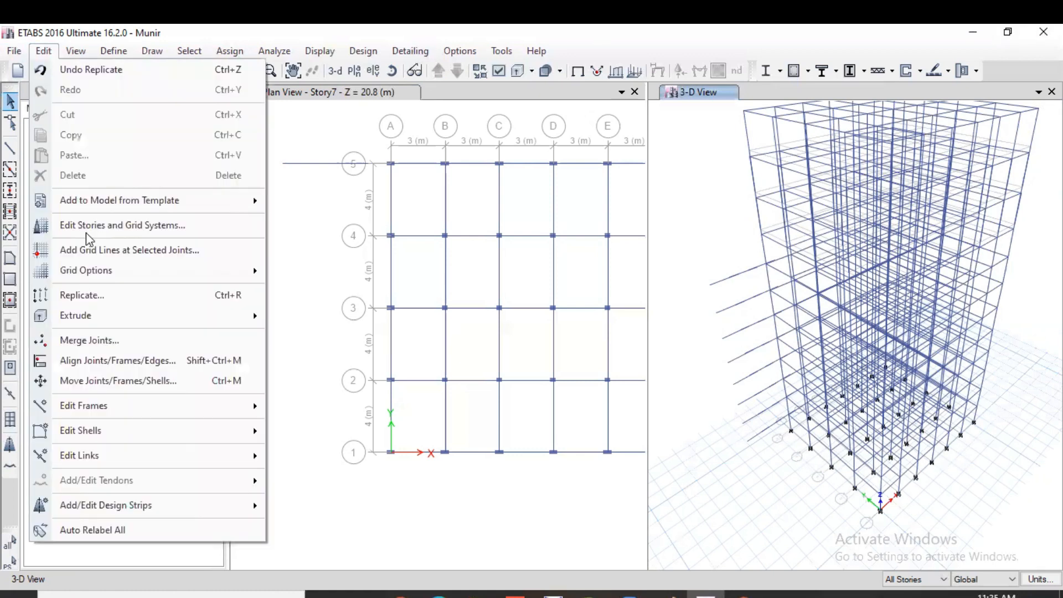
{"action": "left_click", "coordinate": [92, 296]}
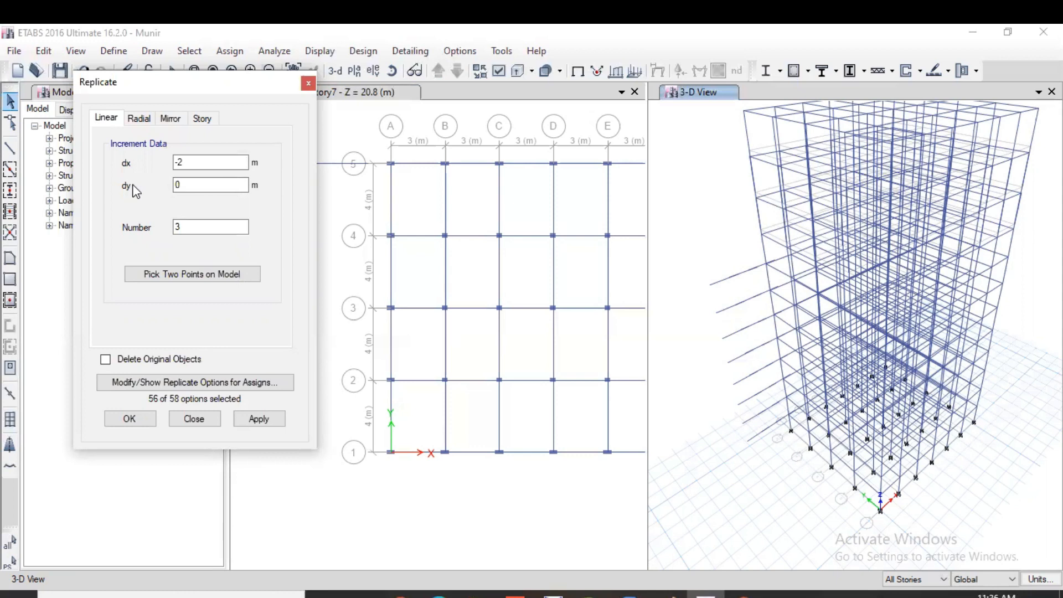
{"action": "left_click", "coordinate": [308, 83]}
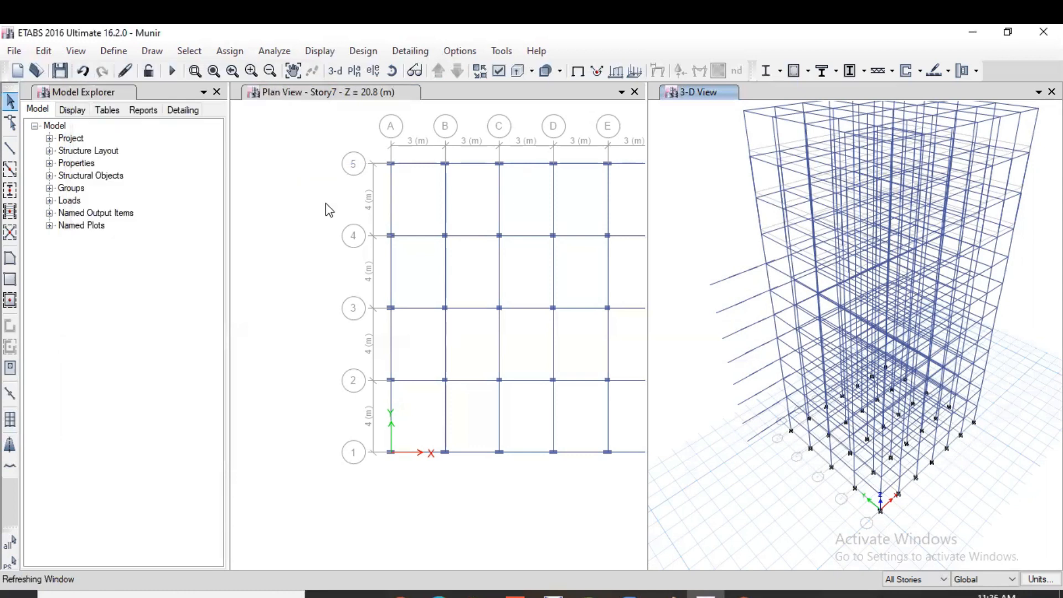
Set the plan view to Story11 using the default plan from story level.
{"action": "left_click", "coordinate": [309, 210]}
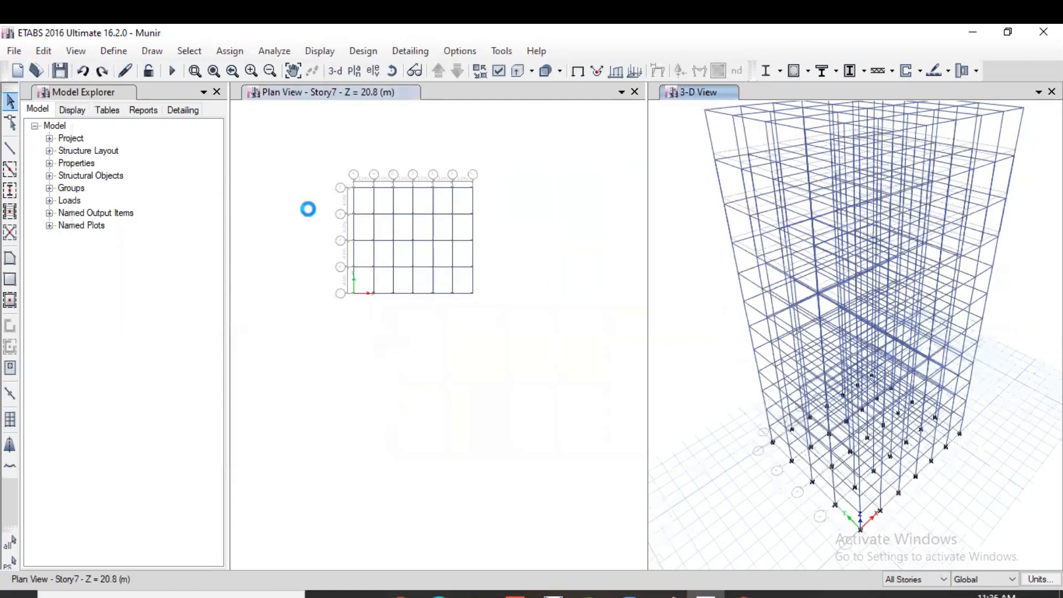
{"action": "left_click", "coordinate": [354, 72]}
{"action": "left_click", "coordinate": [591, 501]}
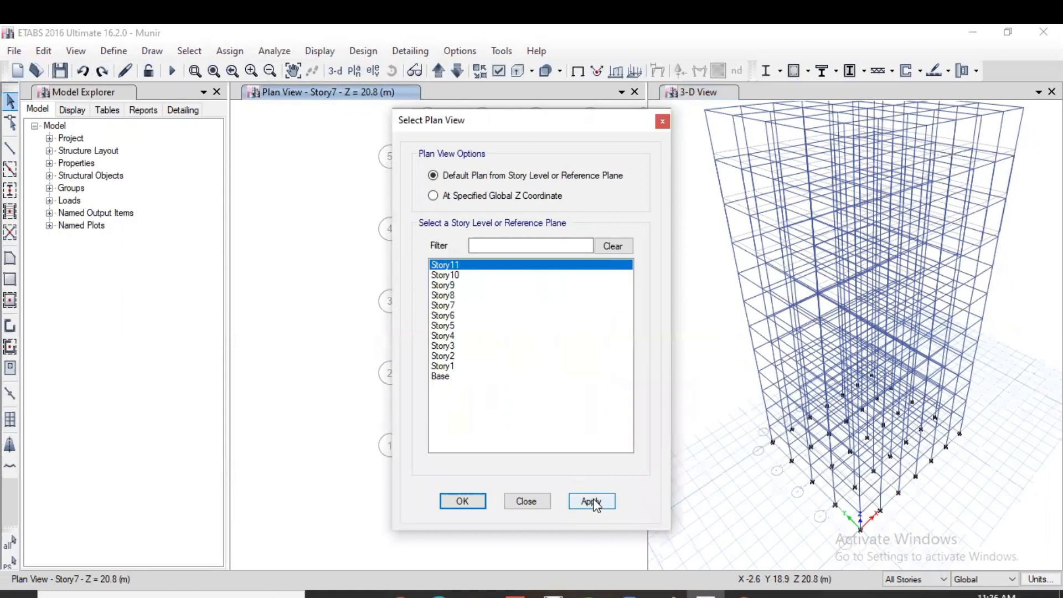
{"action": "left_click", "coordinate": [462, 502]}
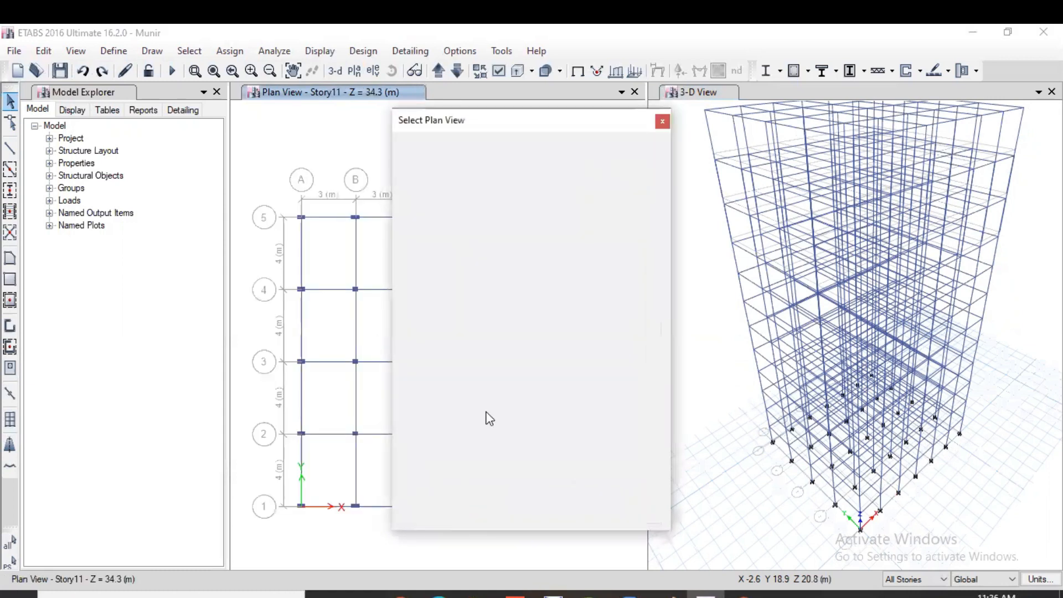
{"action": "left_click_drag", "start_coordinate": [639, 211], "coordinate": [279, 532]}
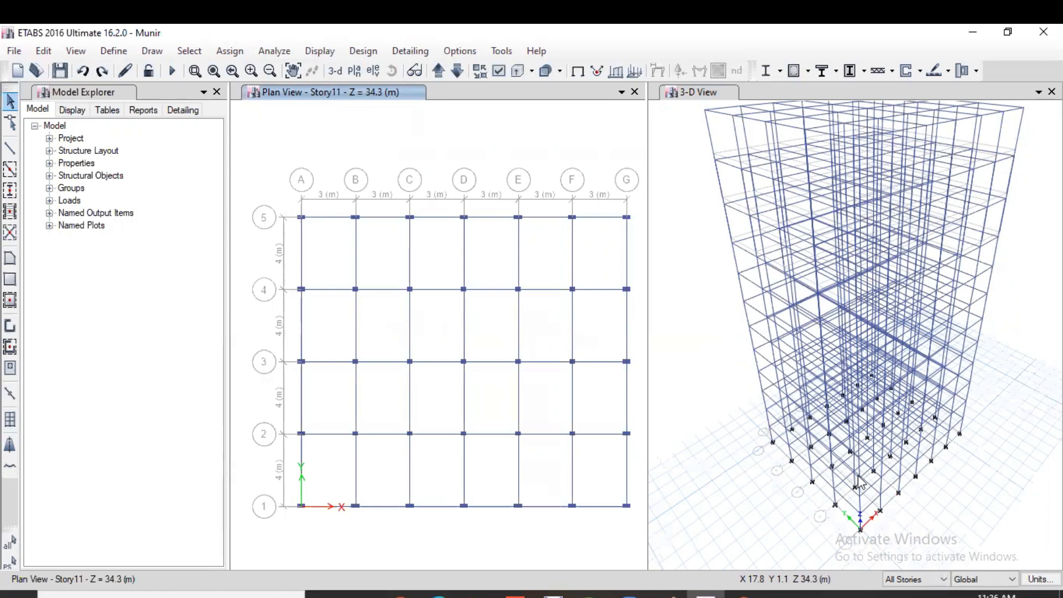
Open the story data from the grid settings and set Master Story to No for Story9 and Story10.
{"action": "right_click", "coordinate": [441, 145]}
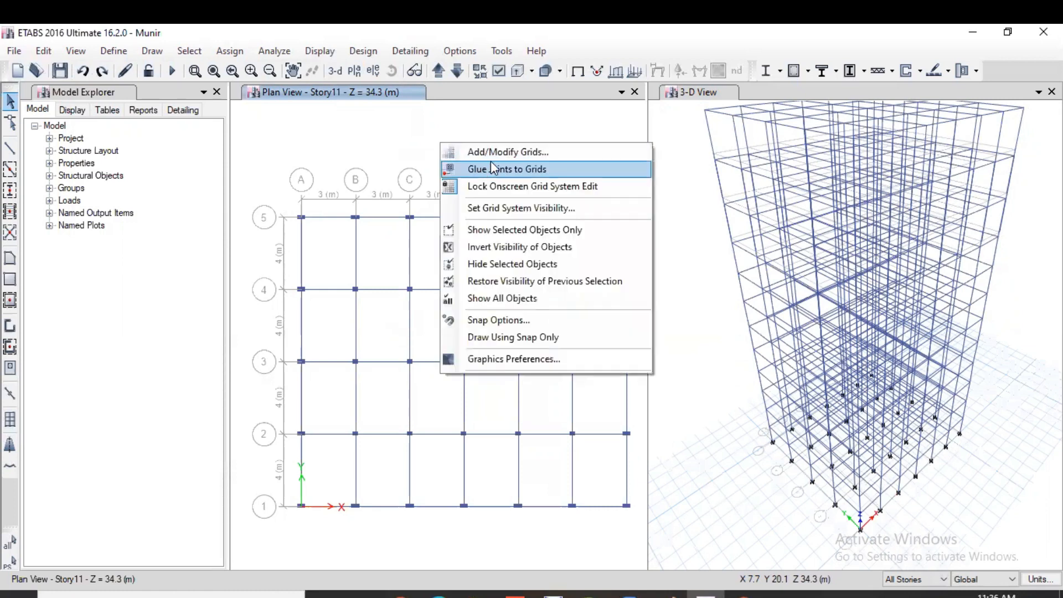
{"action": "left_click", "coordinate": [493, 156]}
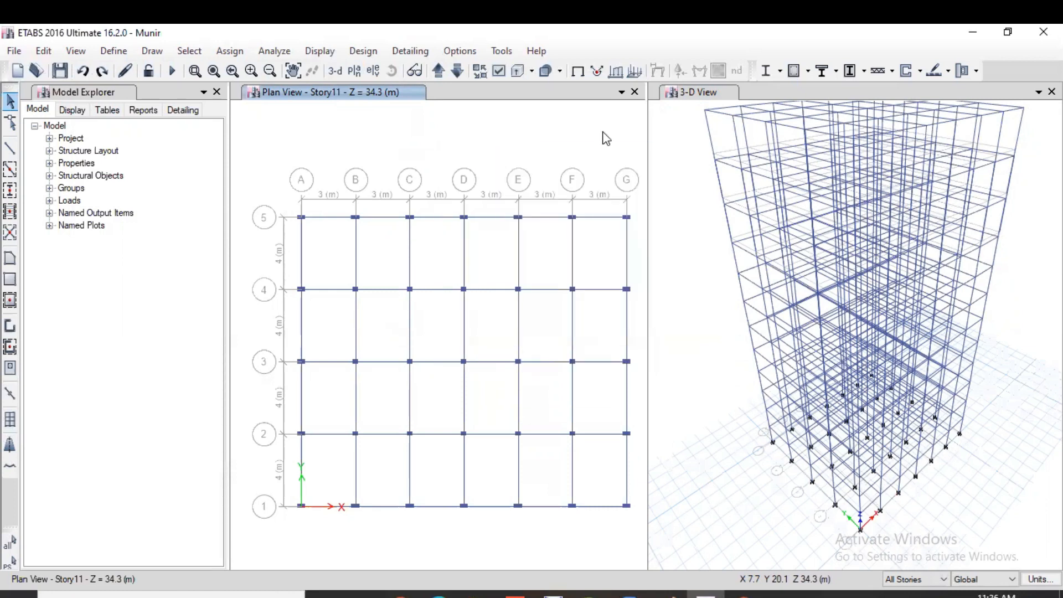
{"action": "left_click", "coordinate": [614, 157]}
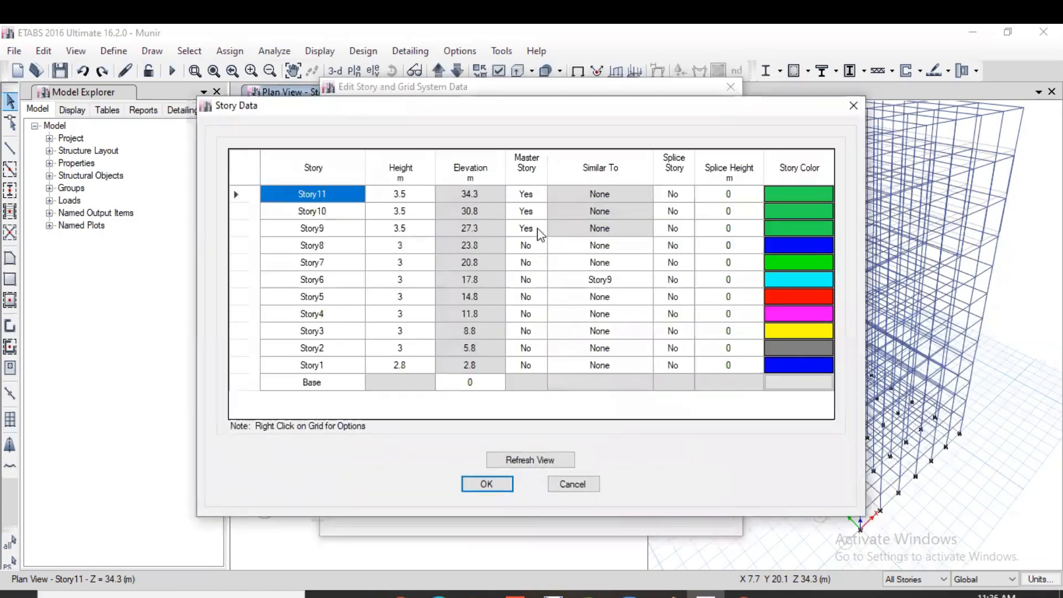
{"action": "left_click", "coordinate": [541, 229]}
{"action": "left_click", "coordinate": [541, 238]}
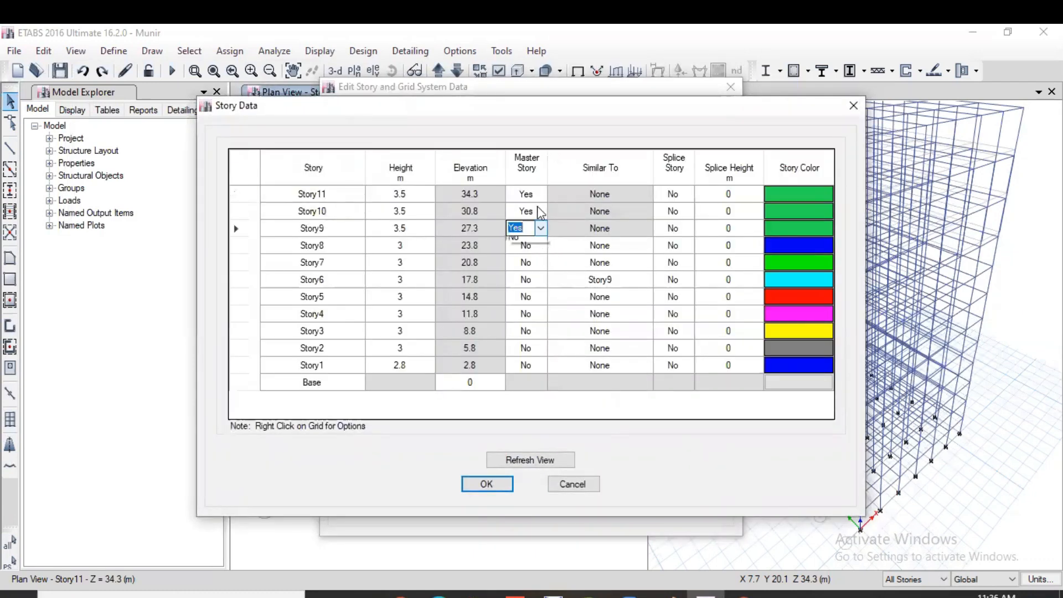
{"action": "left_click", "coordinate": [542, 213]}
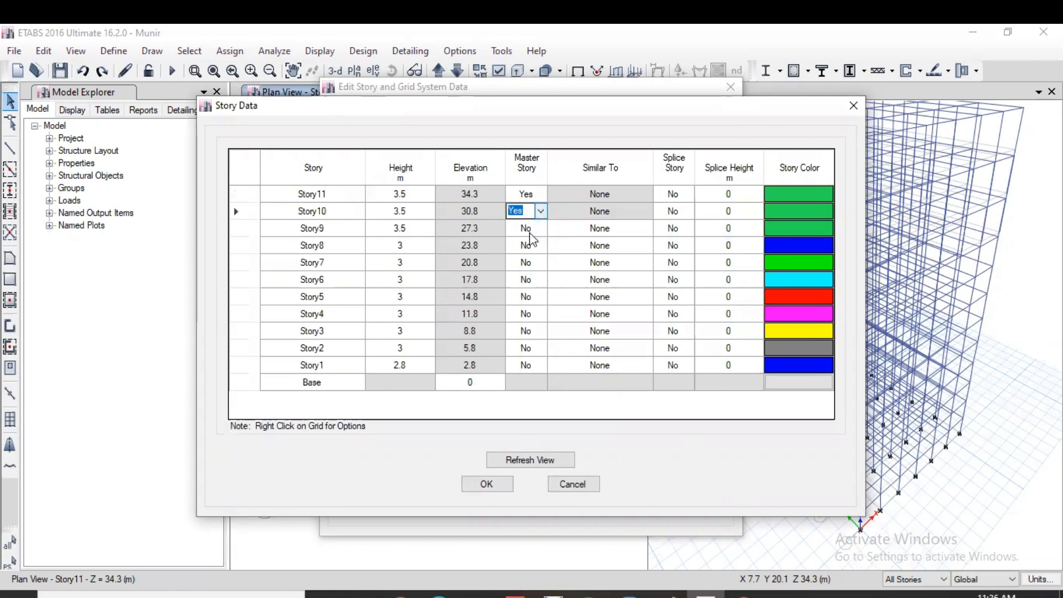
{"action": "left_click", "coordinate": [541, 211]}
{"action": "left_click", "coordinate": [597, 245]}
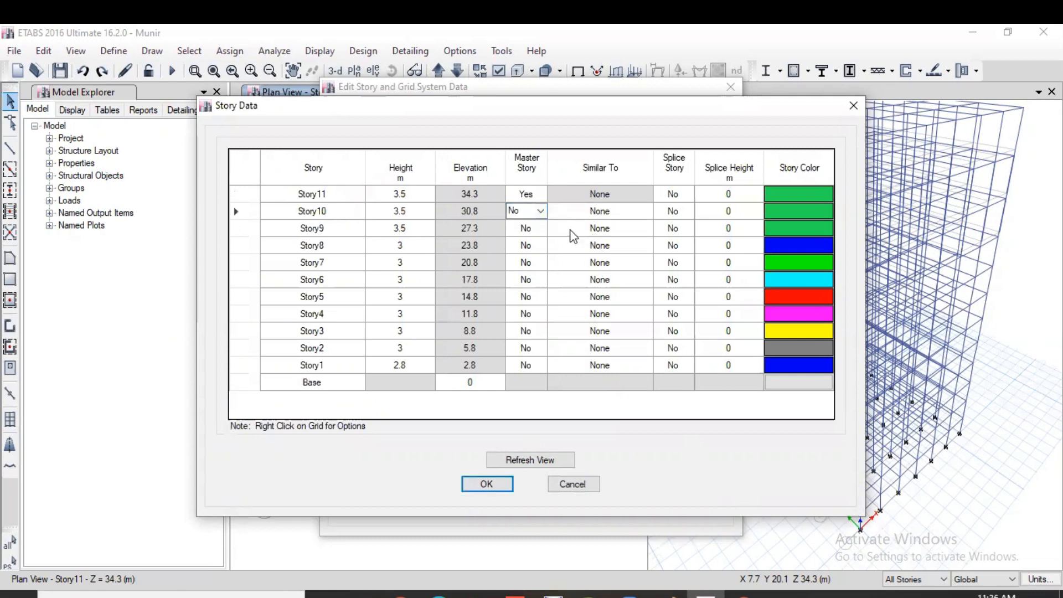
Discard the story data changes and close the story and grid system settings.
{"action": "left_click", "coordinate": [574, 243]}
{"action": "left_click", "coordinate": [849, 102]}
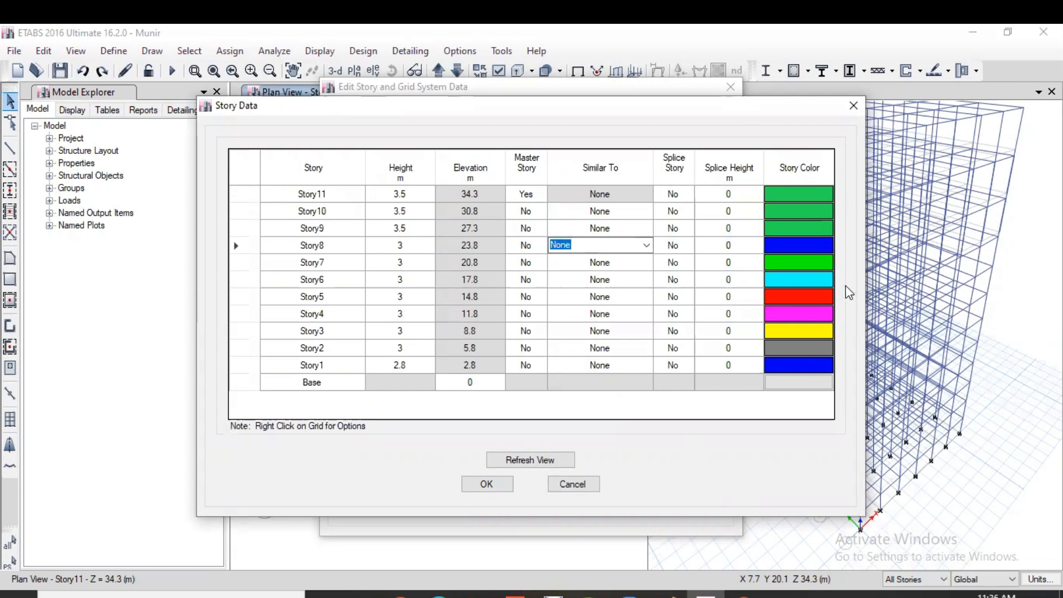
{"action": "left_click", "coordinate": [533, 484]}
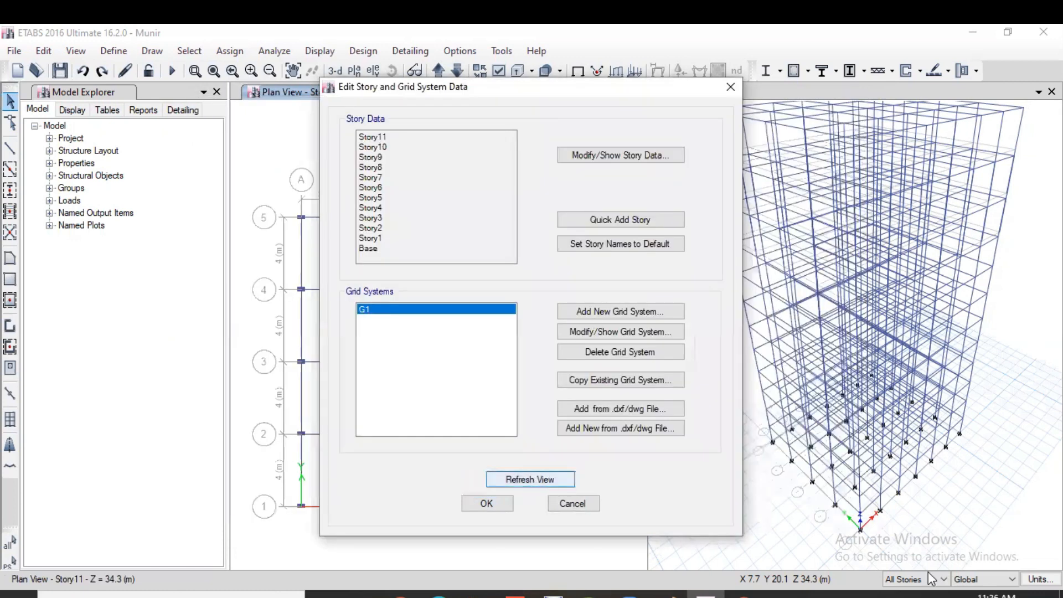
{"action": "left_click", "coordinate": [500, 507]}
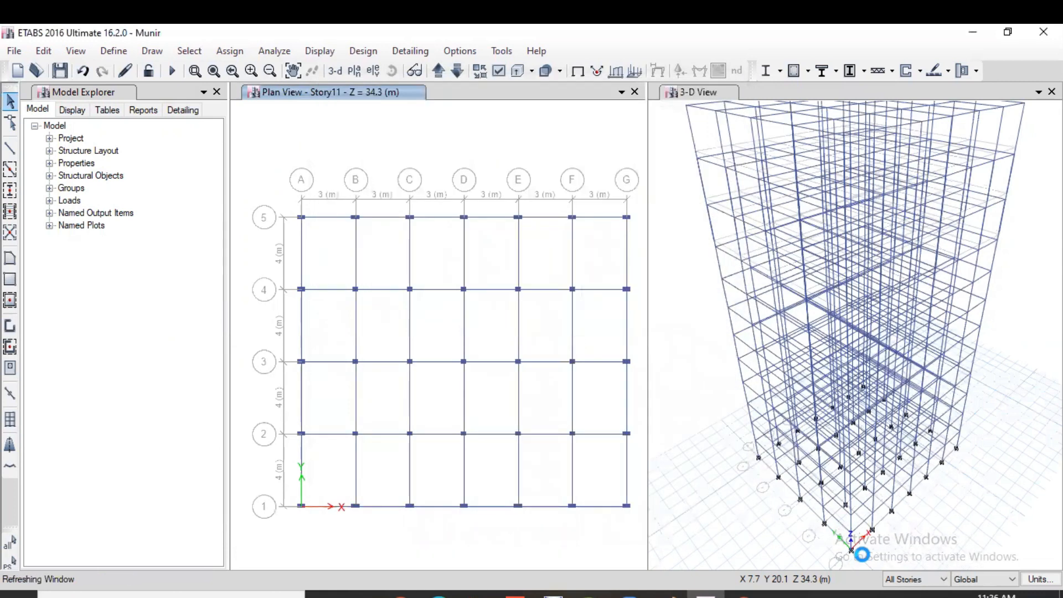
Set the story scope to One Story and select all frames in the Story11 plan.
{"action": "left_click", "coordinate": [917, 579]}
{"action": "left_click", "coordinate": [916, 593]}
{"action": "left_click_drag", "start_coordinate": [640, 187], "coordinate": [257, 532]}
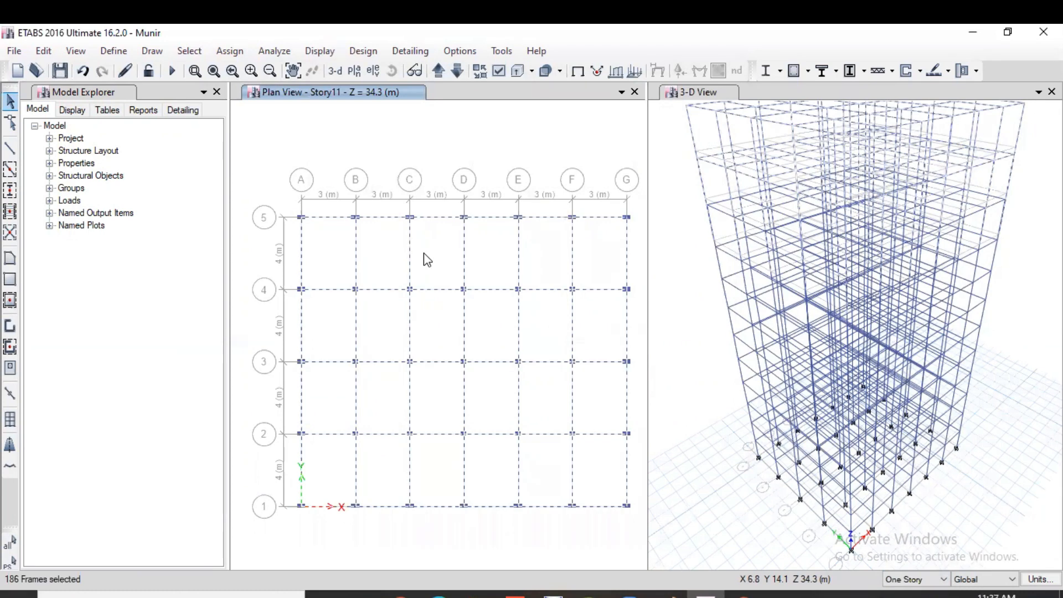
{"action": "key", "text": "ctrl+c"}
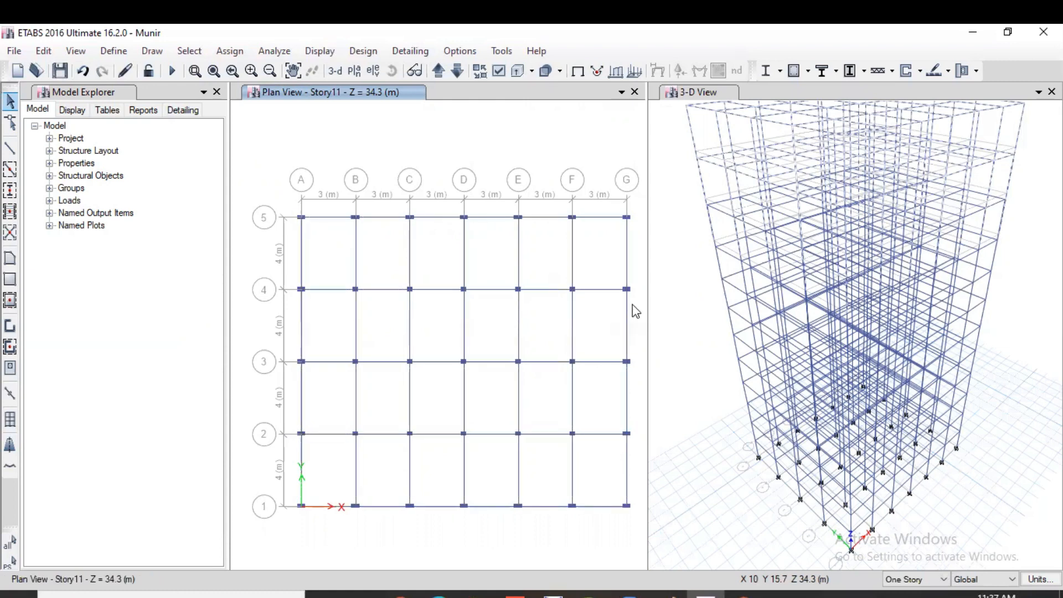
Copy a single outer beam in the 3-D view and try pasting it with a Delta Z of 2 m.
{"action": "scroll", "coordinate": [744, 333], "scroll_direction": "up", "scroll_amount": 4}
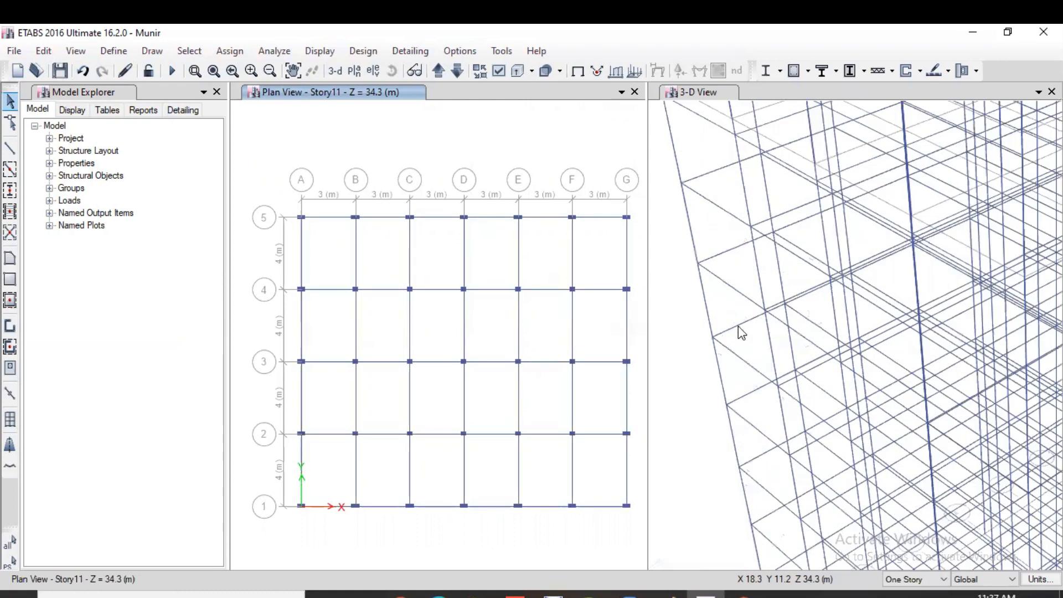
{"action": "left_click", "coordinate": [739, 326]}
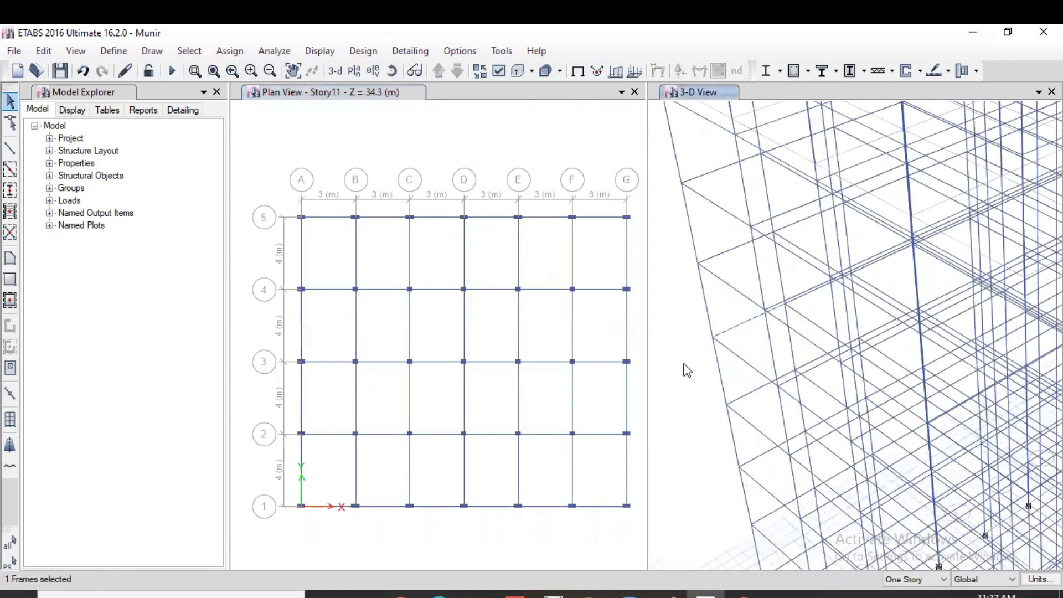
{"action": "key", "text": "ctrl+c"}
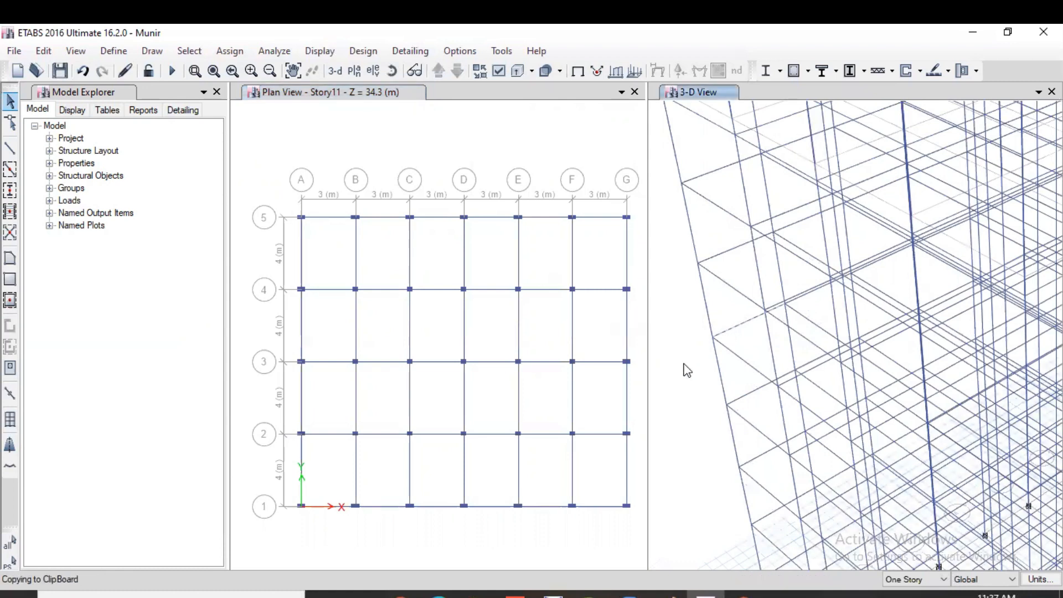
{"action": "key", "text": "ctrl+v"}
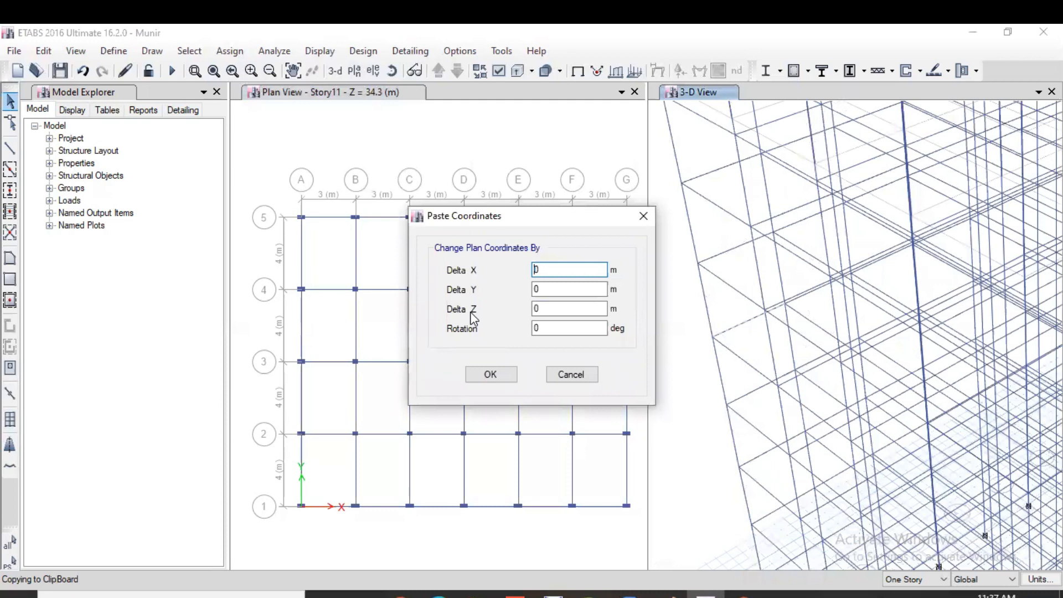
{"action": "left_click", "coordinate": [562, 309]}
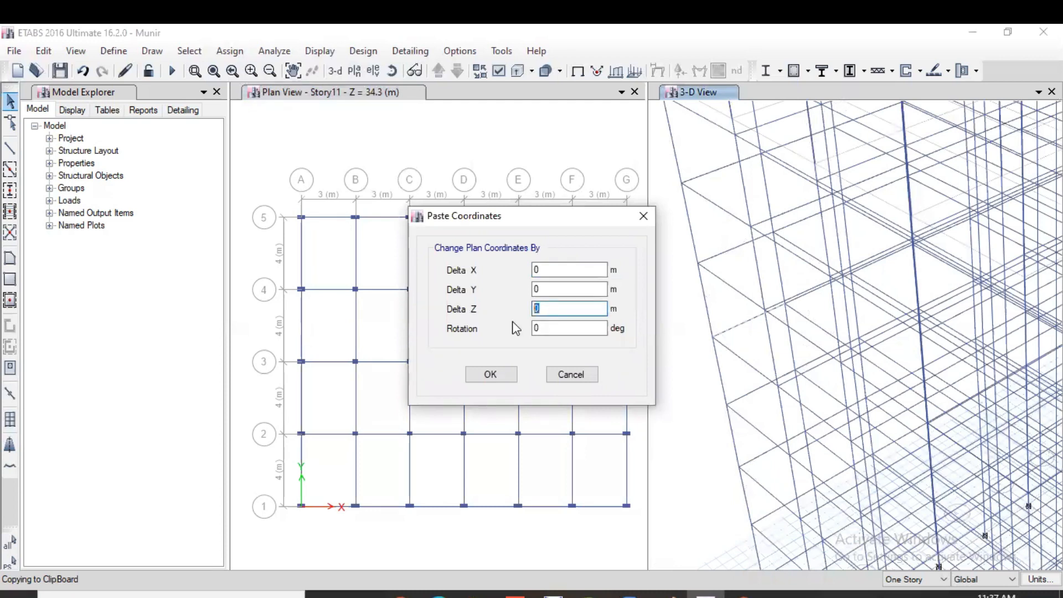
{"action": "type", "text": "2"}
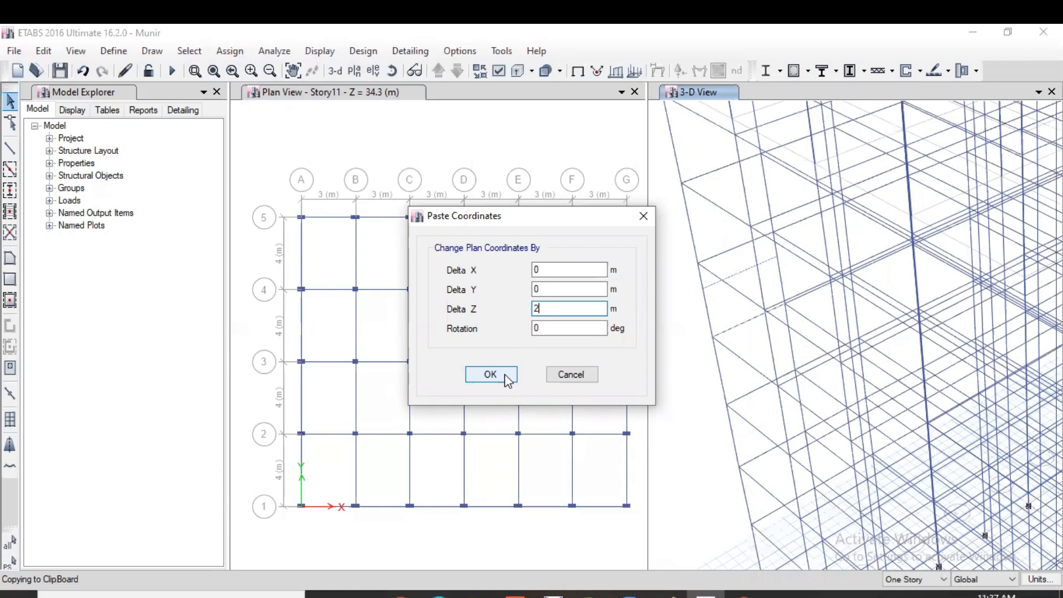
{"action": "left_click", "coordinate": [562, 379]}
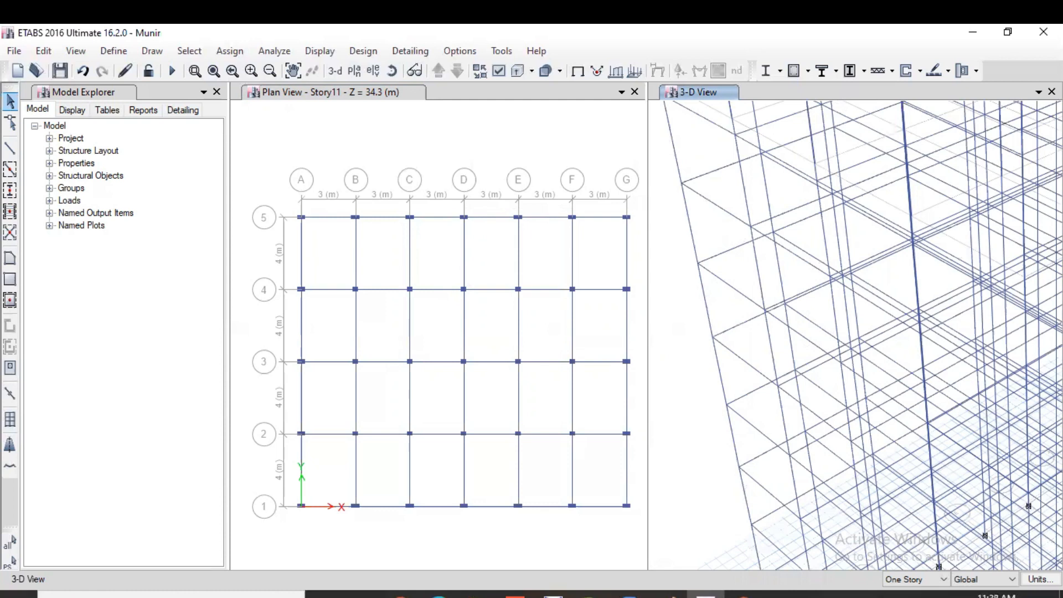
Delete Story7 through Story11 from the story data, refresh the view and apply the changes.
{"action": "left_click", "coordinate": [299, 163]}
{"action": "right_click", "coordinate": [300, 164]}
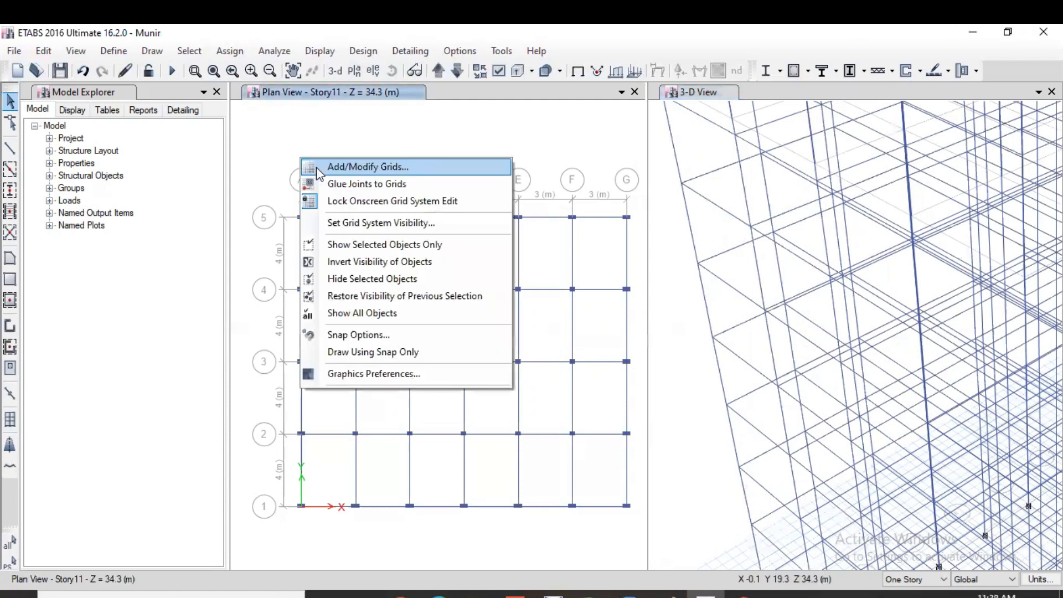
{"action": "left_click", "coordinate": [341, 171]}
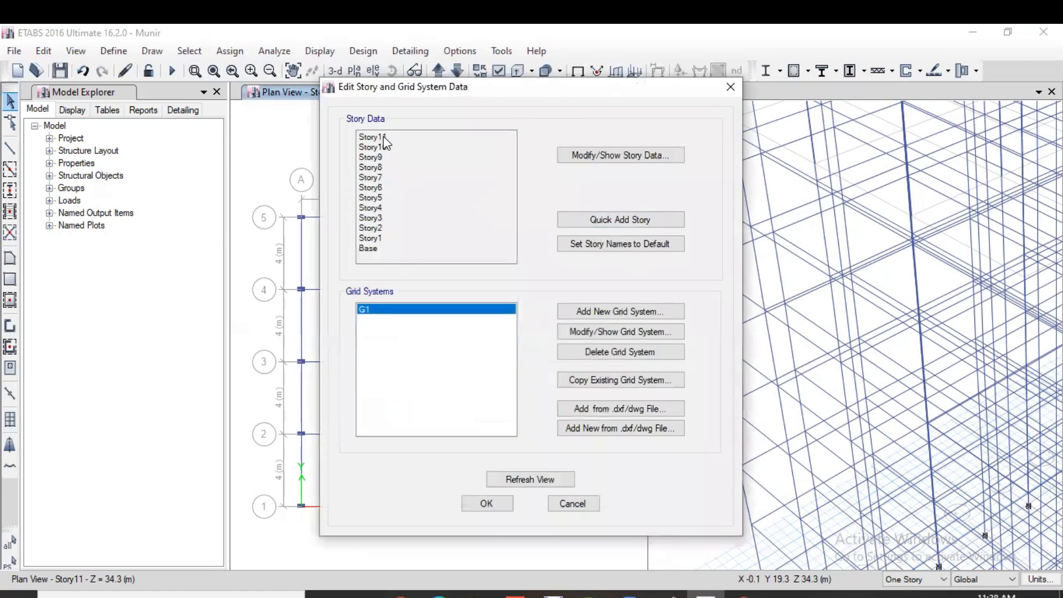
{"action": "left_click", "coordinate": [580, 157]}
{"action": "left_click_drag", "start_coordinate": [320, 193], "coordinate": [327, 261]}
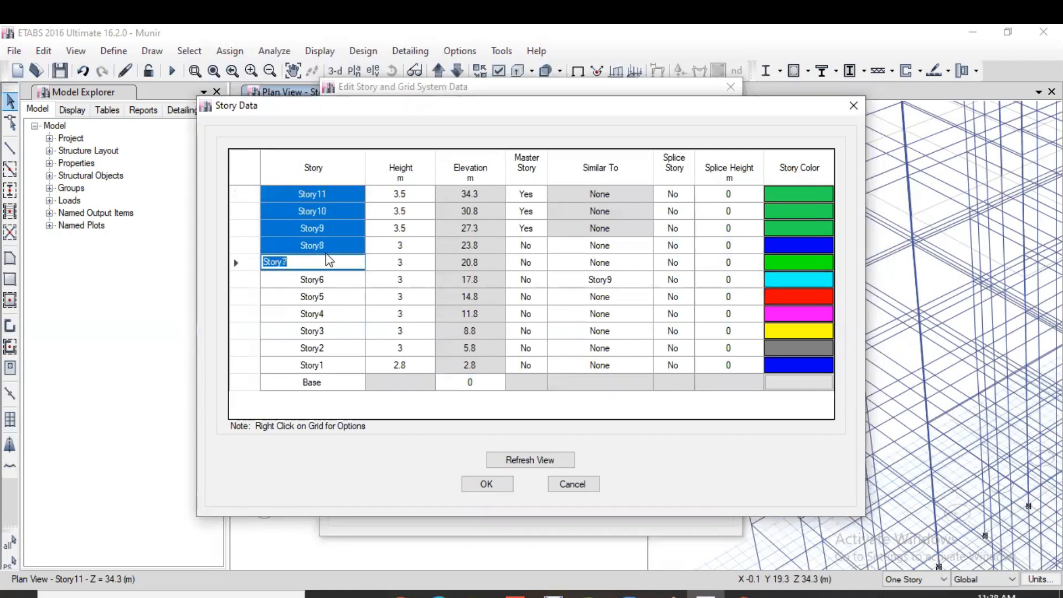
{"action": "right_click", "coordinate": [327, 218]}
{"action": "mouse_move", "coordinate": [391, 284]}
{"action": "left_click", "coordinate": [541, 285]}
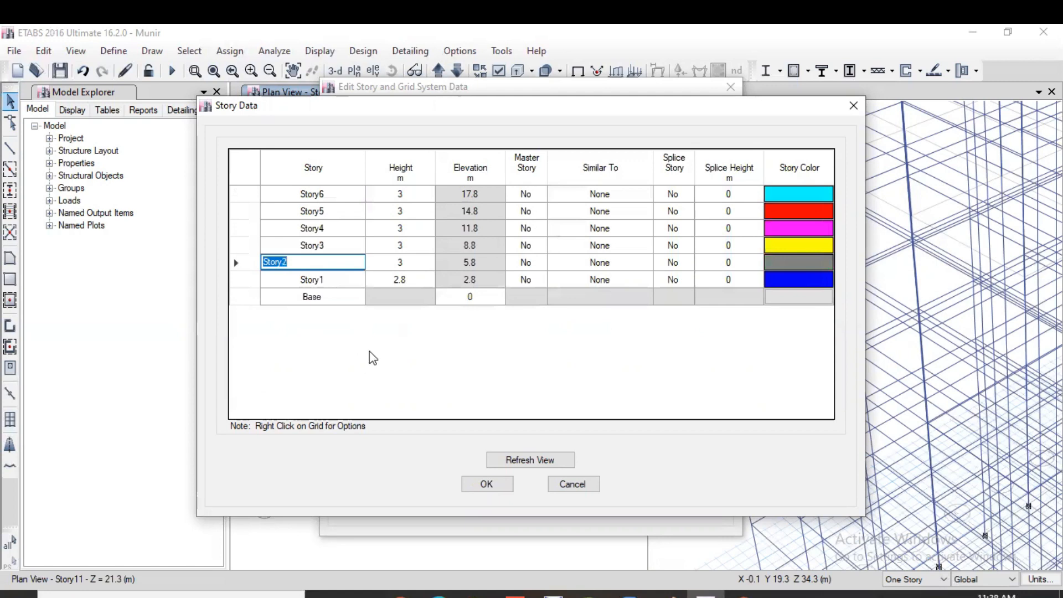
{"action": "left_click", "coordinate": [510, 457]}
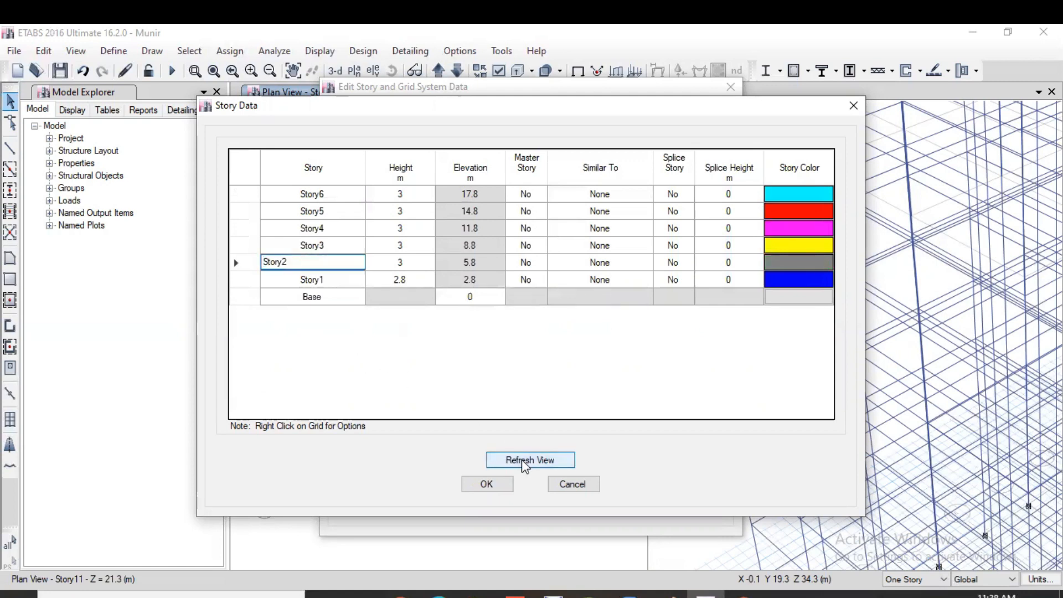
{"action": "left_click", "coordinate": [500, 486]}
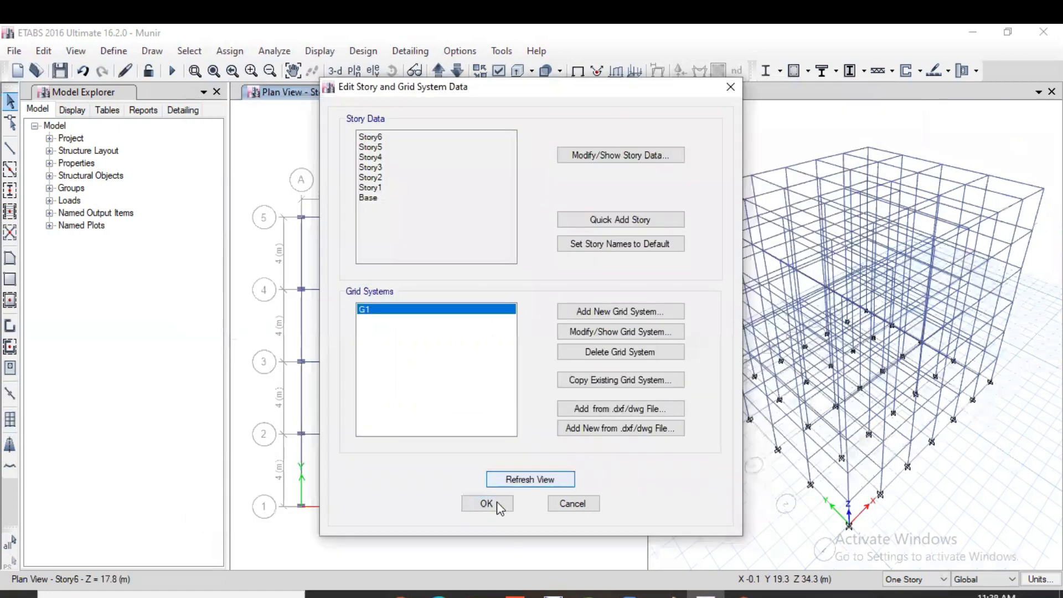
{"action": "left_click", "coordinate": [496, 503]}
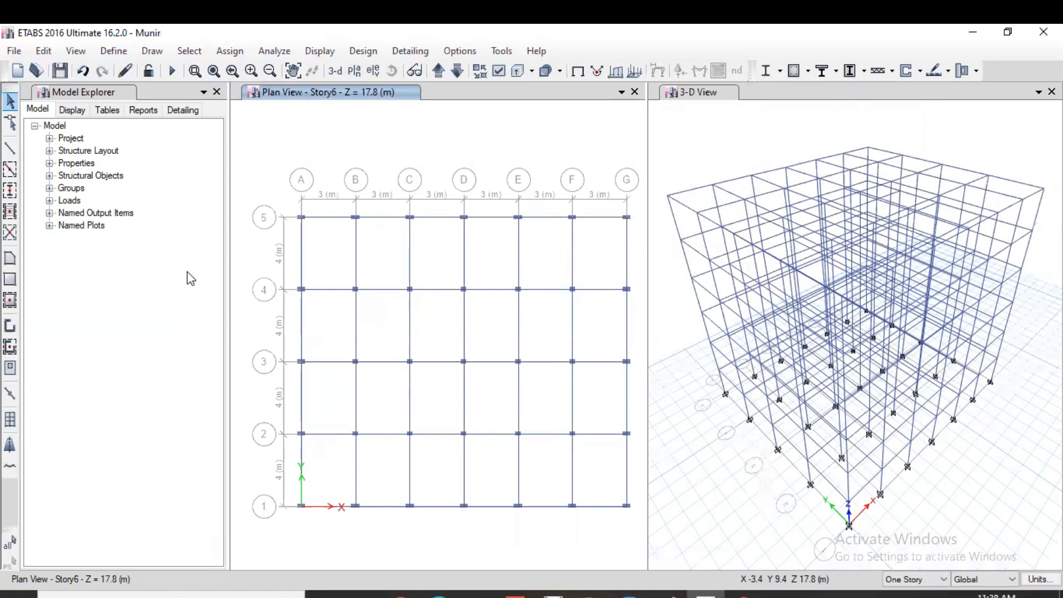
Open grid system G1 for modification and set its grid color to red.
{"action": "right_click", "coordinate": [298, 150]}
{"action": "left_click", "coordinate": [319, 163]}
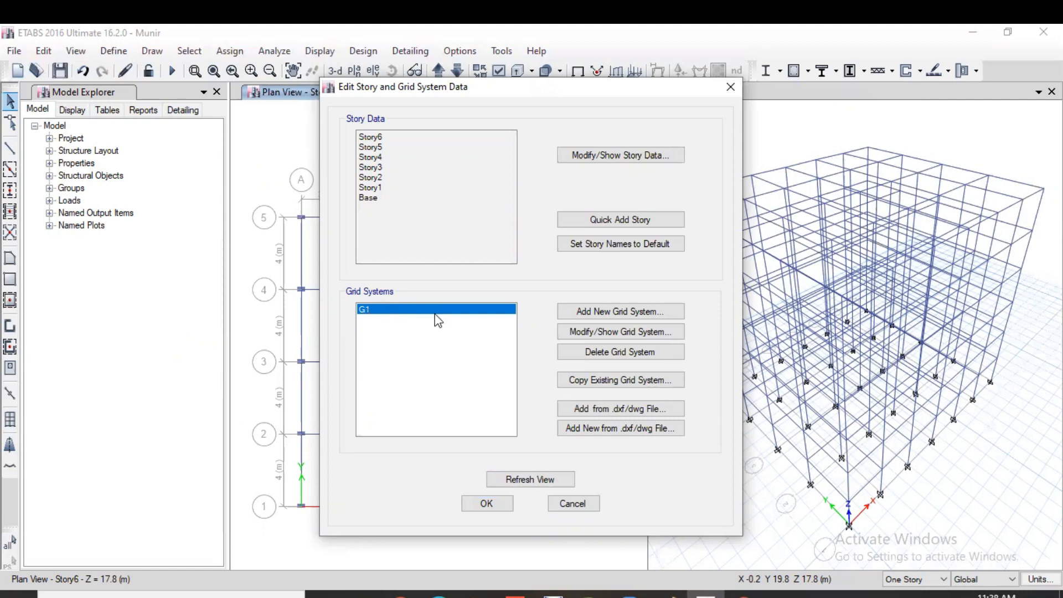
{"action": "left_click", "coordinate": [614, 331]}
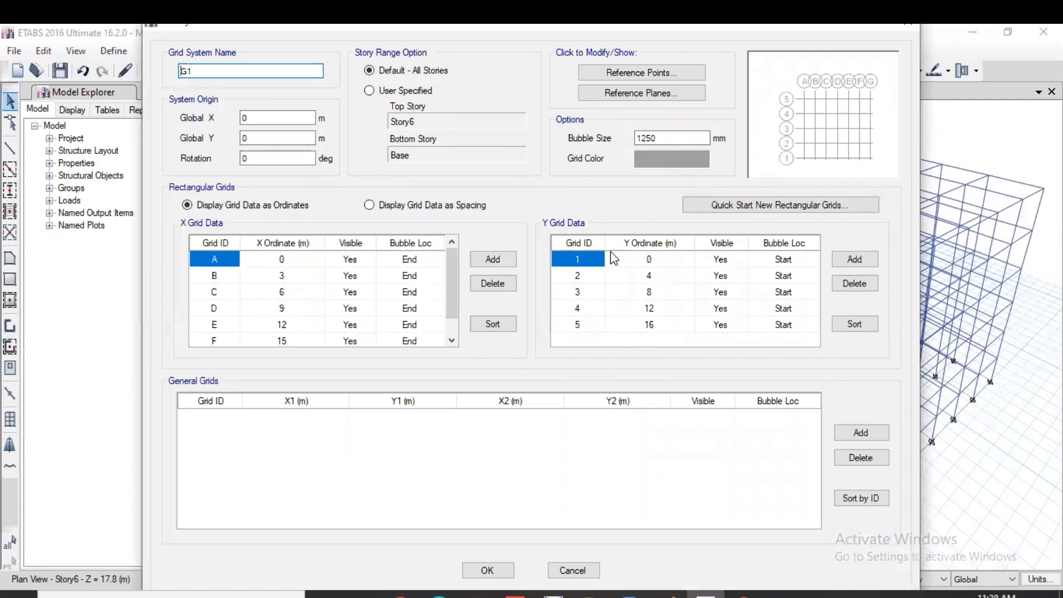
{"action": "left_click", "coordinate": [687, 157]}
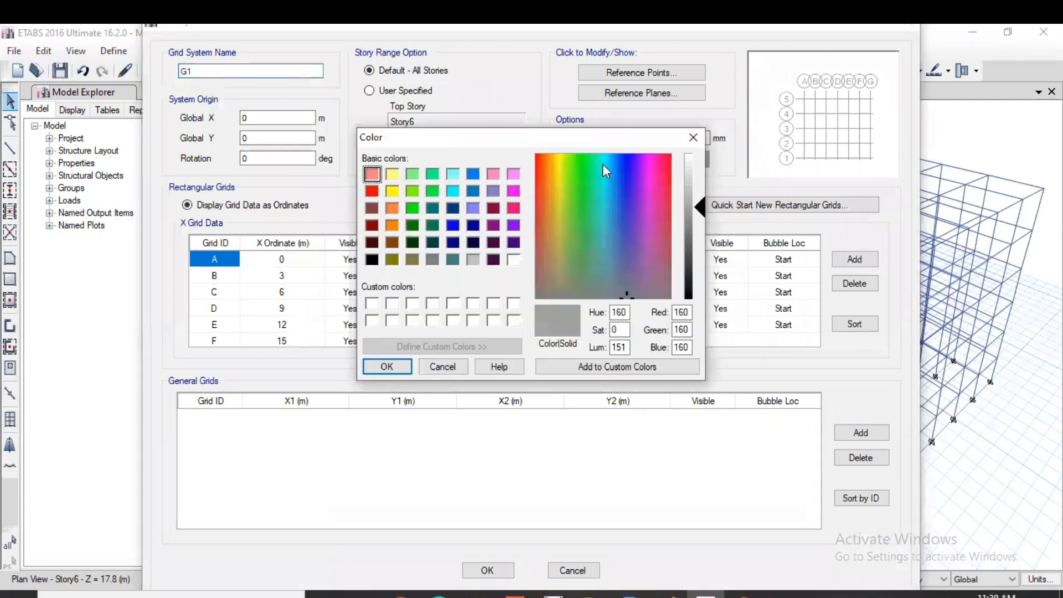
{"action": "left_click", "coordinate": [369, 192]}
{"action": "left_click", "coordinate": [386, 366]}
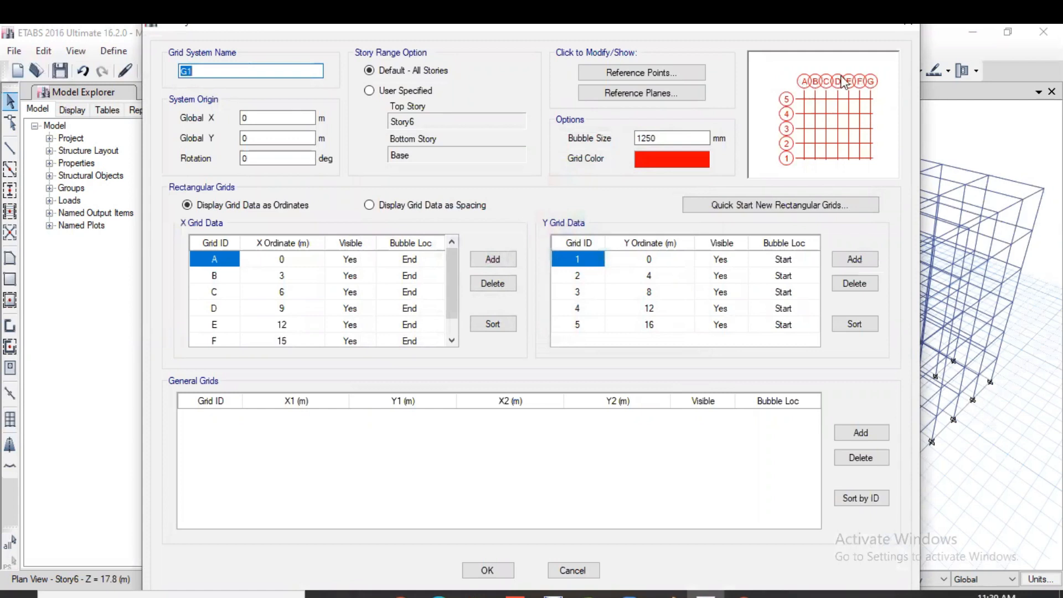
Set the bubble size of grid system G1 to 900 mm.
{"action": "left_click", "coordinate": [662, 138]}
{"action": "left_click_drag", "start_coordinate": [662, 138], "coordinate": [613, 137]}
{"action": "type", "text": "900"}
{"action": "key", "text": "Tab"}
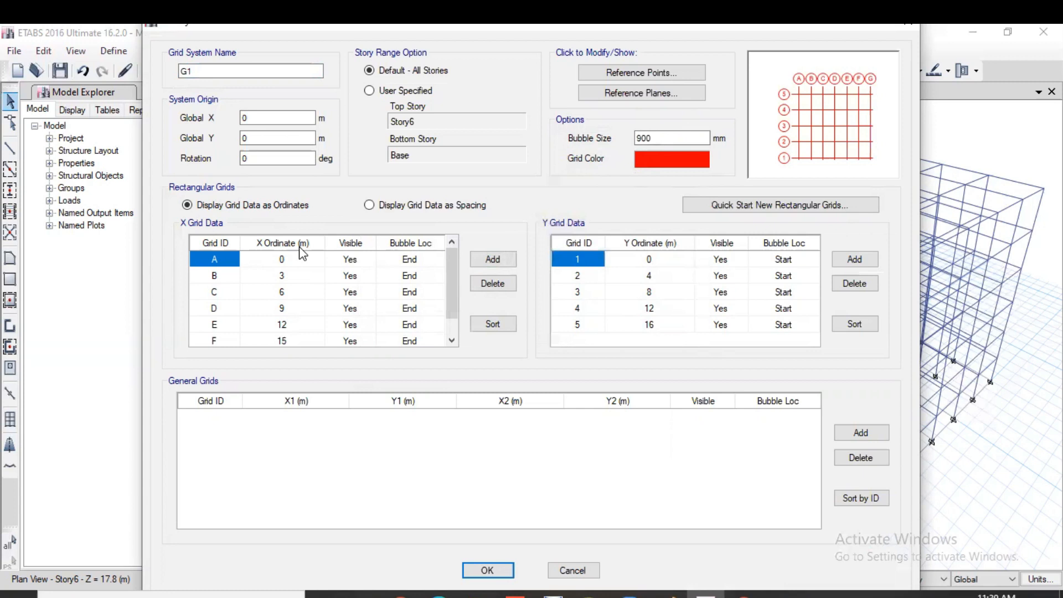
Review the X and Y grid data as ordinates and as spacing, ending with the ordinates display.
{"action": "scroll", "coordinate": [284, 334], "scroll_direction": "down", "scroll_amount": 1}
{"action": "scroll", "coordinate": [287, 336], "scroll_direction": "up", "scroll_amount": 1}
{"action": "scroll", "coordinate": [288, 338], "scroll_direction": "down", "scroll_amount": 1}
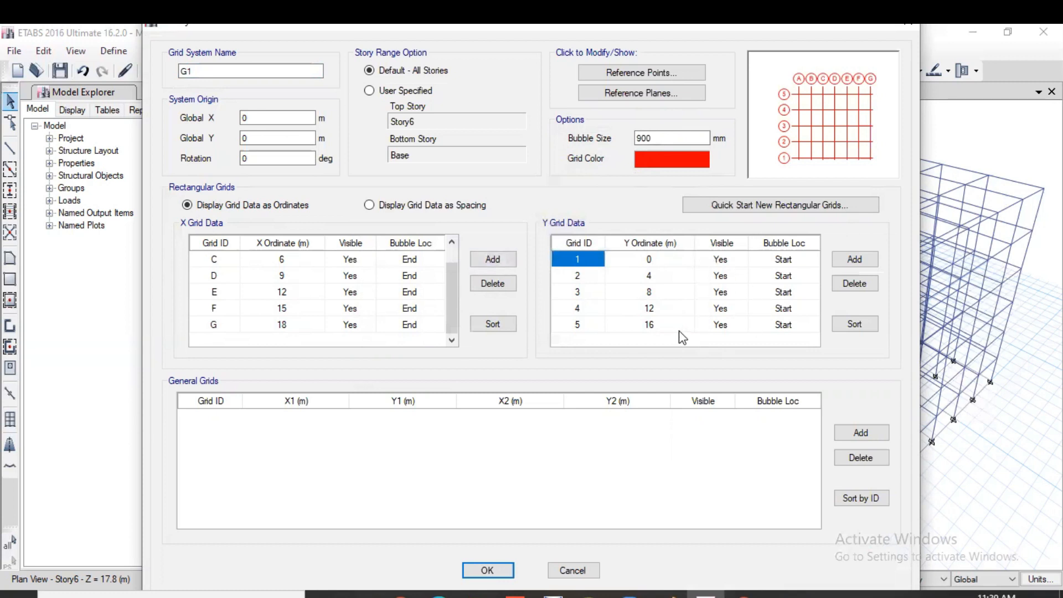
{"action": "left_click", "coordinate": [369, 205]}
{"action": "scroll", "coordinate": [300, 299], "scroll_direction": "down", "scroll_amount": 1}
{"action": "scroll", "coordinate": [298, 282], "scroll_direction": "up", "scroll_amount": 1}
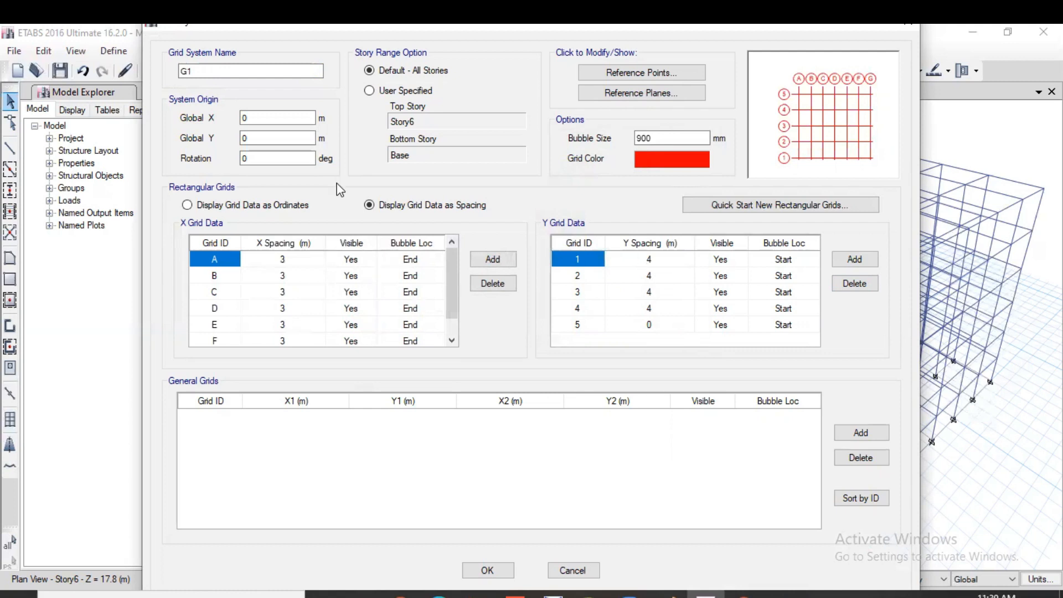
{"action": "left_click", "coordinate": [289, 206]}
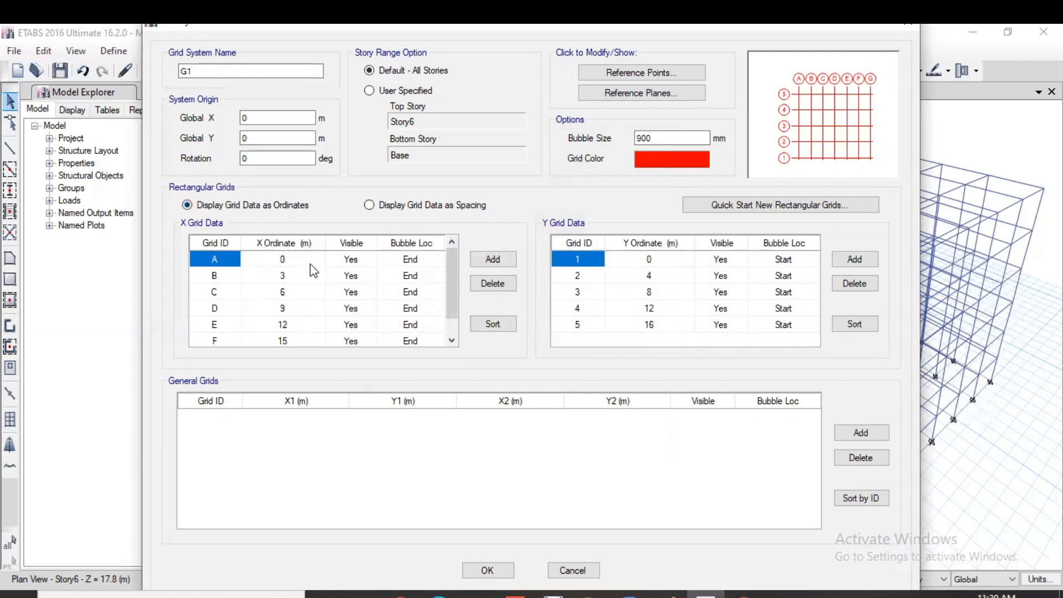
Set the X ordinate of grid line E to 12.5 m and check the resulting grid spacing.
{"action": "left_click", "coordinate": [283, 325]}
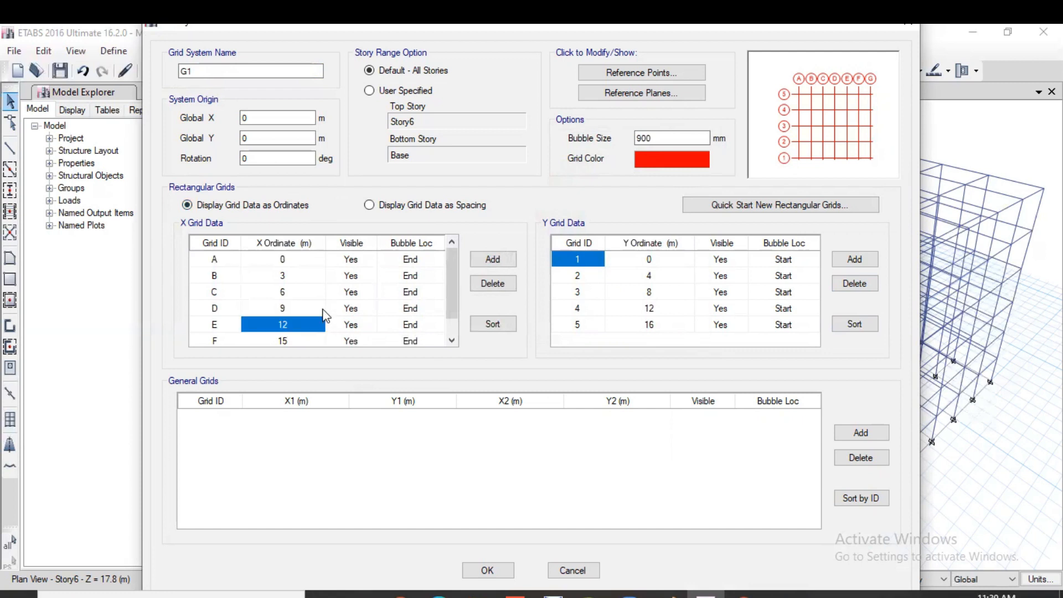
{"action": "type", "text": "12.5"}
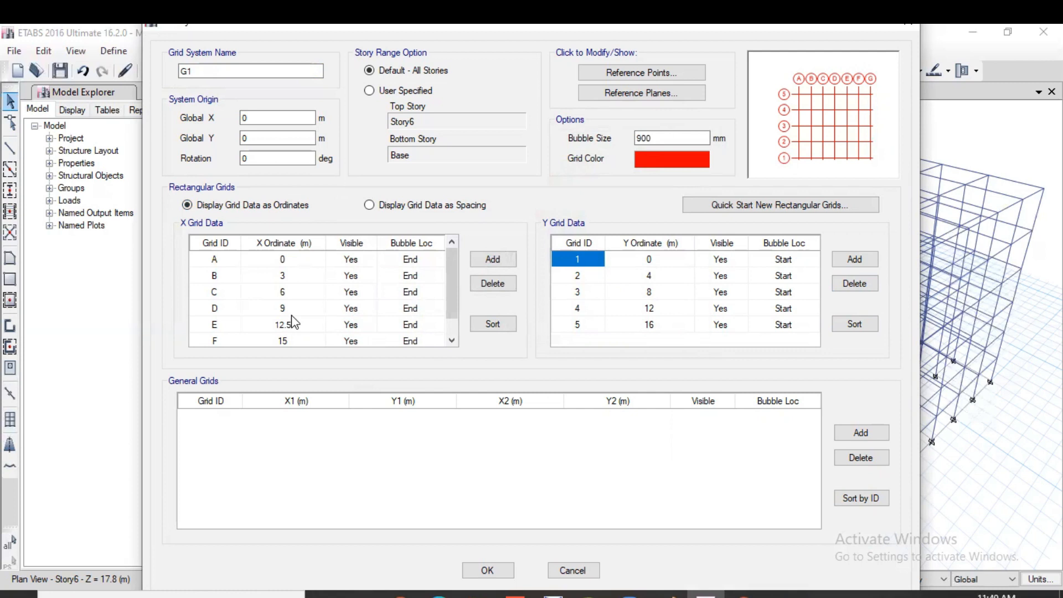
{"action": "left_click", "coordinate": [368, 206]}
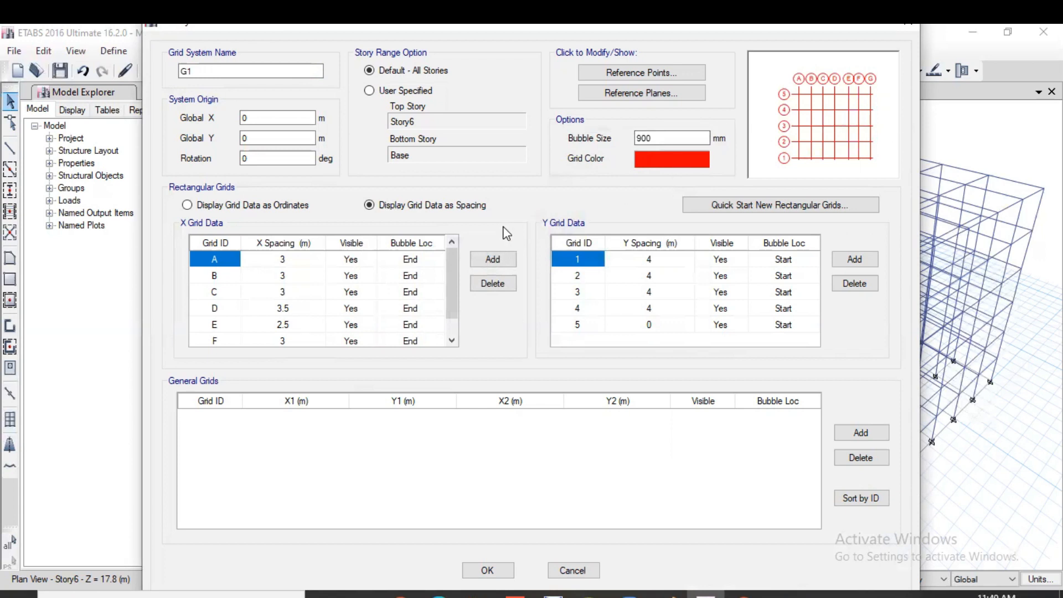
{"action": "left_click", "coordinate": [218, 202]}
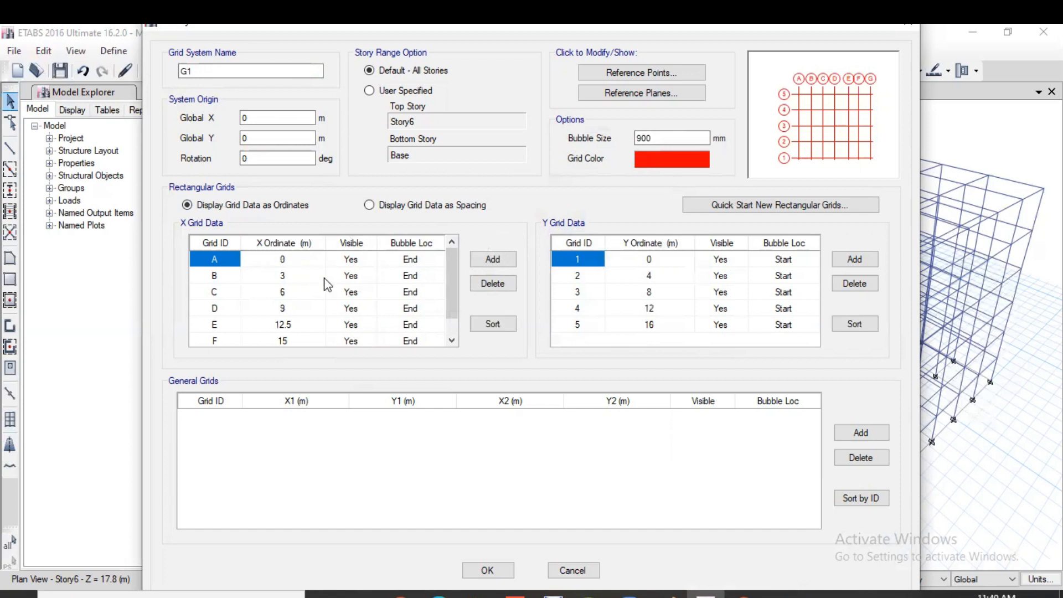
Add one X grid line after G at 21 m and two Y grid lines after 5 at 20 m and 24 m.
{"action": "scroll", "coordinate": [288, 327], "scroll_direction": "down", "scroll_amount": 1}
{"action": "left_click", "coordinate": [226, 324]}
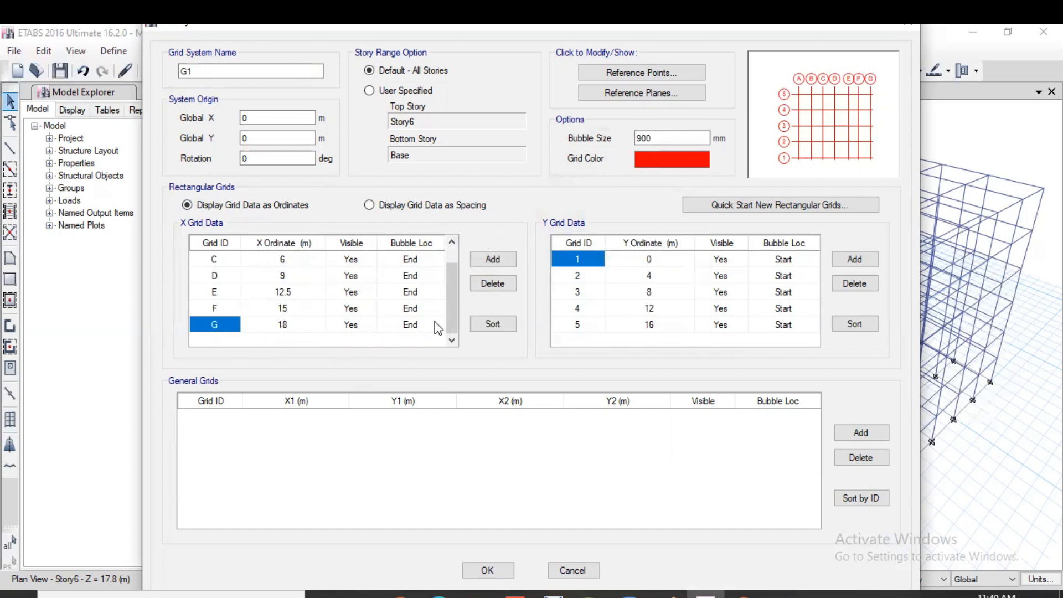
{"action": "left_click", "coordinate": [497, 265]}
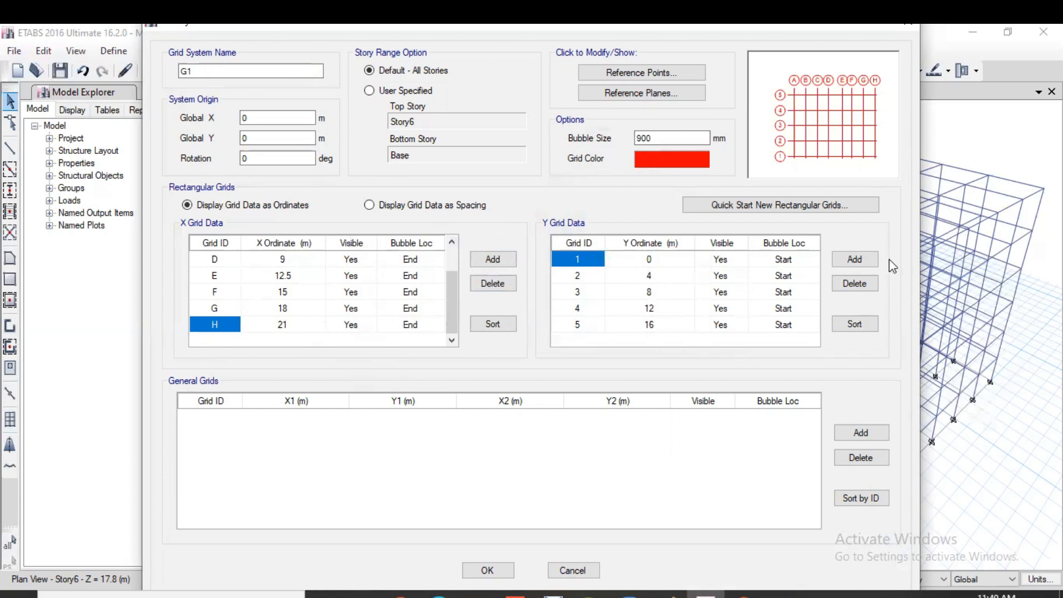
{"action": "left_click", "coordinate": [855, 259]}
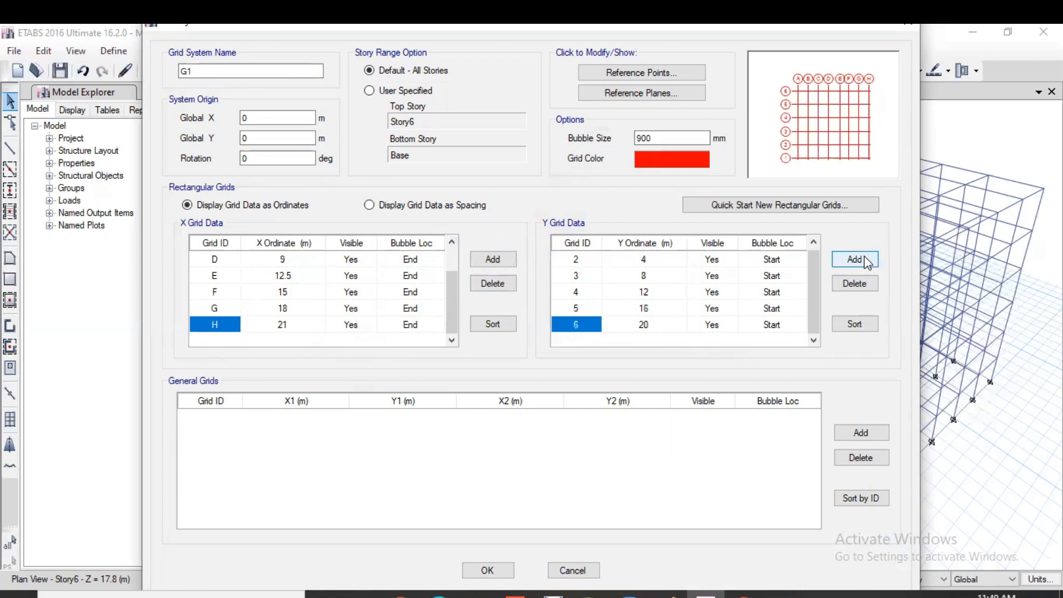
{"action": "left_click", "coordinate": [865, 260]}
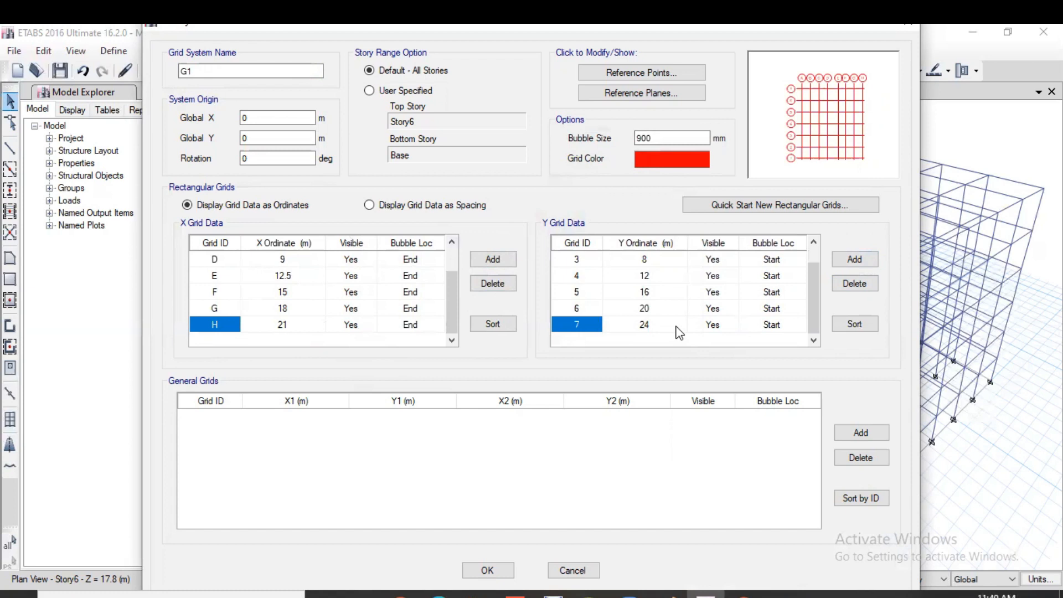
Delete Y grid line 7 from grid system G1, apply the grid changes and refresh the views to inspect the plan.
{"action": "left_click", "coordinate": [852, 286]}
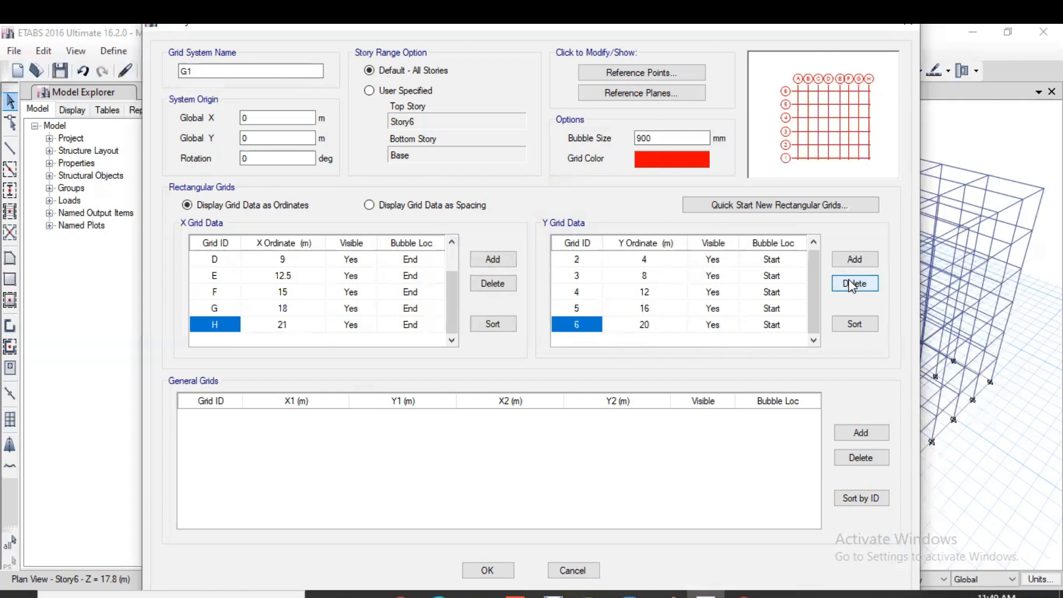
{"action": "left_click", "coordinate": [487, 568]}
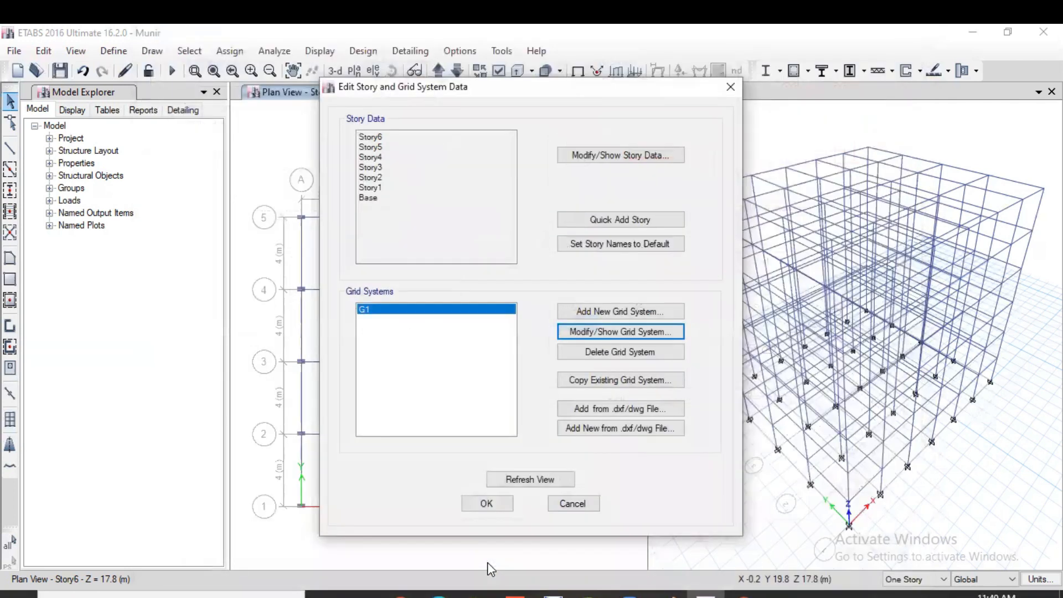
{"action": "left_click", "coordinate": [537, 483]}
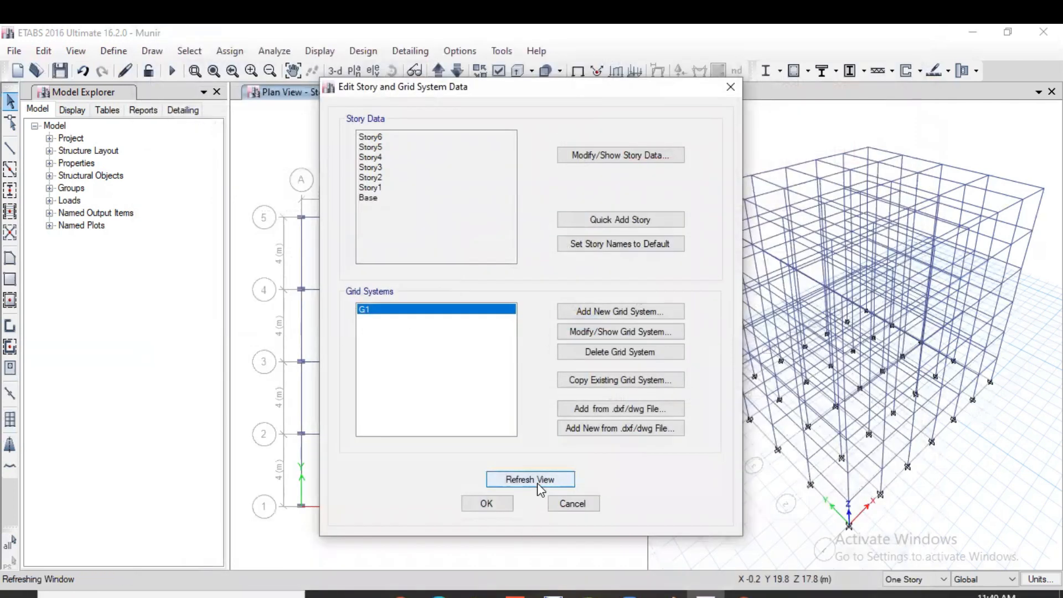
{"action": "left_click_drag", "start_coordinate": [597, 94], "coordinate": [986, 95]}
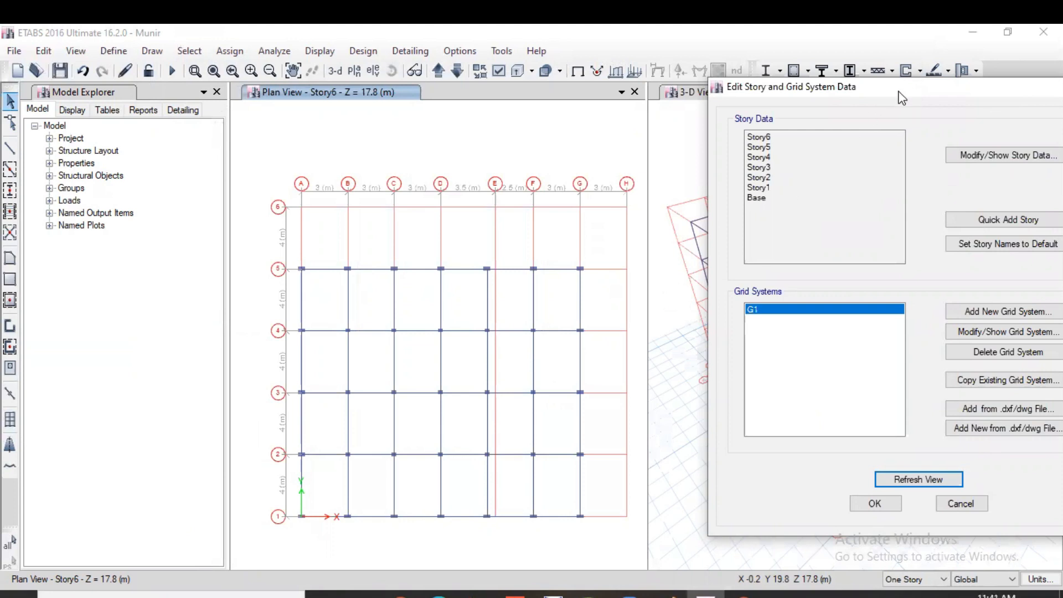
Delete X grid line H and Y grid line 6 from grid system G1 and apply the changes to the model.
{"action": "left_click_drag", "start_coordinate": [902, 98], "coordinate": [726, 82]}
{"action": "left_click", "coordinate": [830, 317]}
{"action": "scroll", "coordinate": [375, 348], "scroll_direction": "down", "scroll_amount": 1}
{"action": "left_click", "coordinate": [280, 326]}
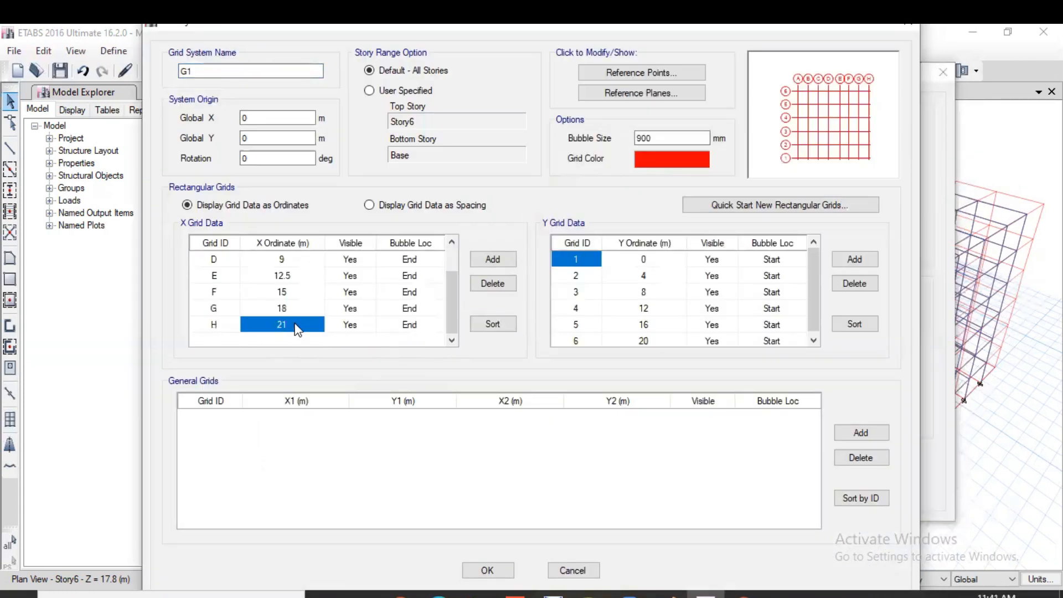
{"action": "left_click", "coordinate": [510, 285]}
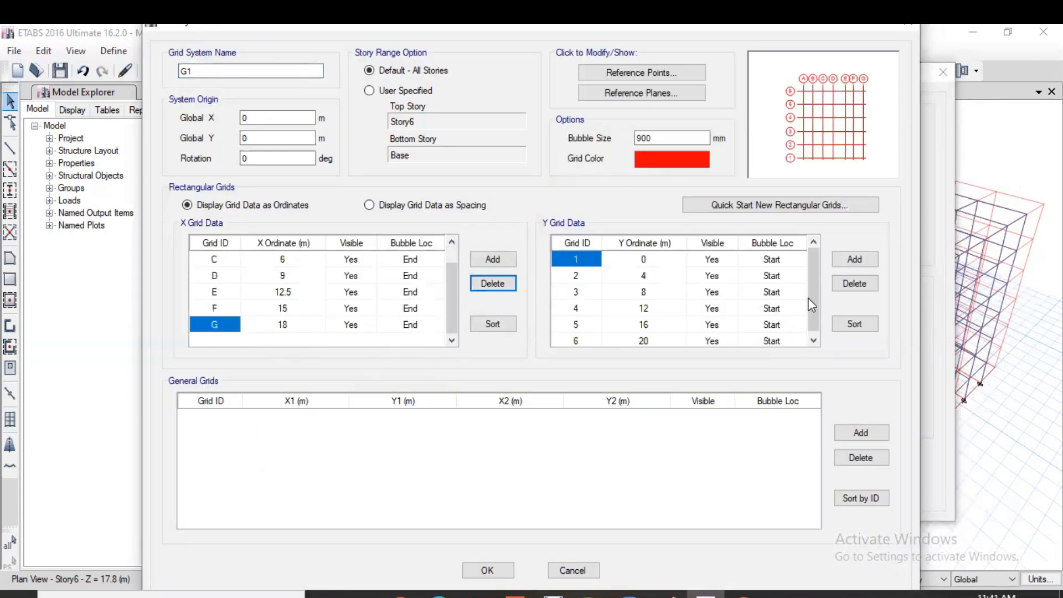
{"action": "scroll", "coordinate": [811, 306], "scroll_direction": "down", "scroll_amount": 1}
{"action": "left_click", "coordinate": [576, 324]}
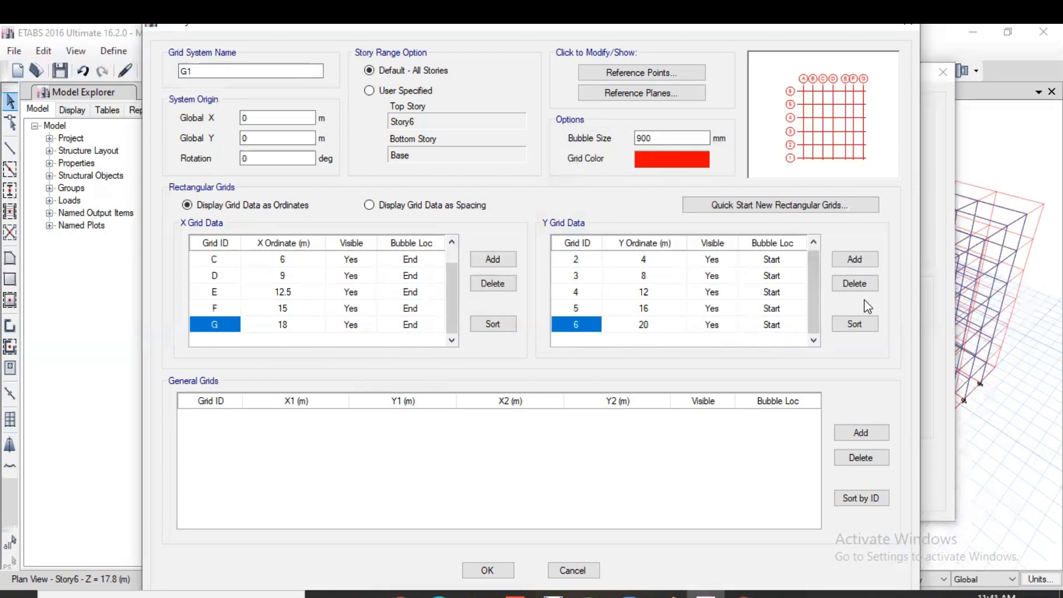
{"action": "left_click", "coordinate": [859, 282]}
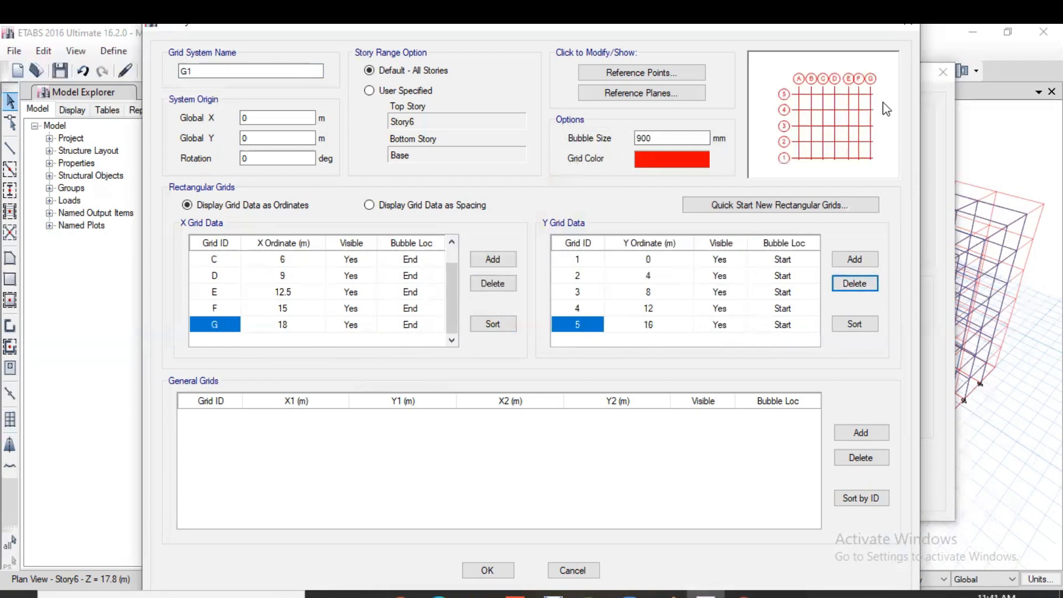
{"action": "left_click", "coordinate": [487, 571]}
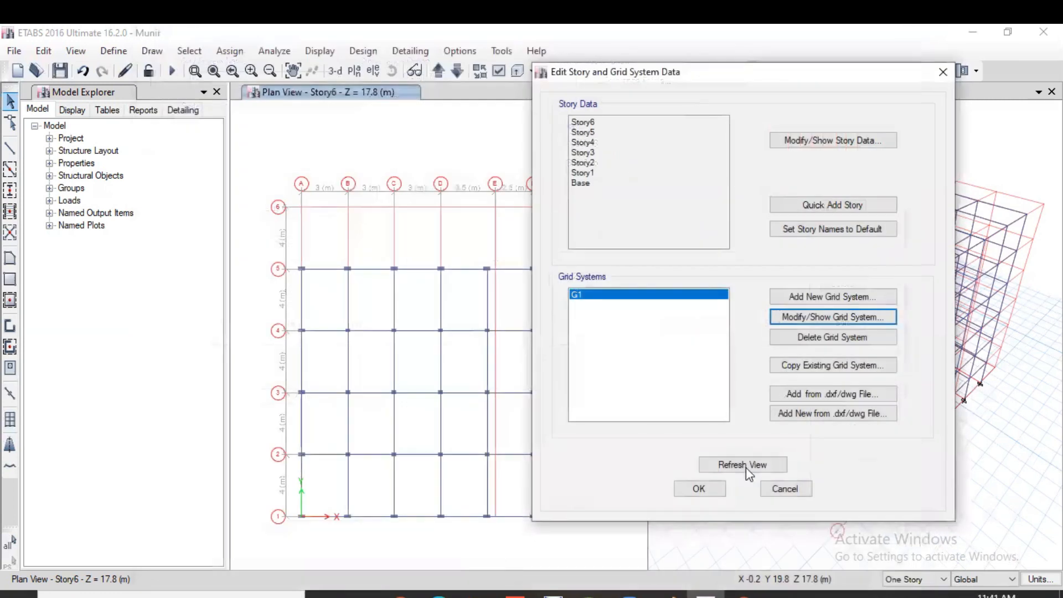
{"action": "left_click", "coordinate": [769, 466]}
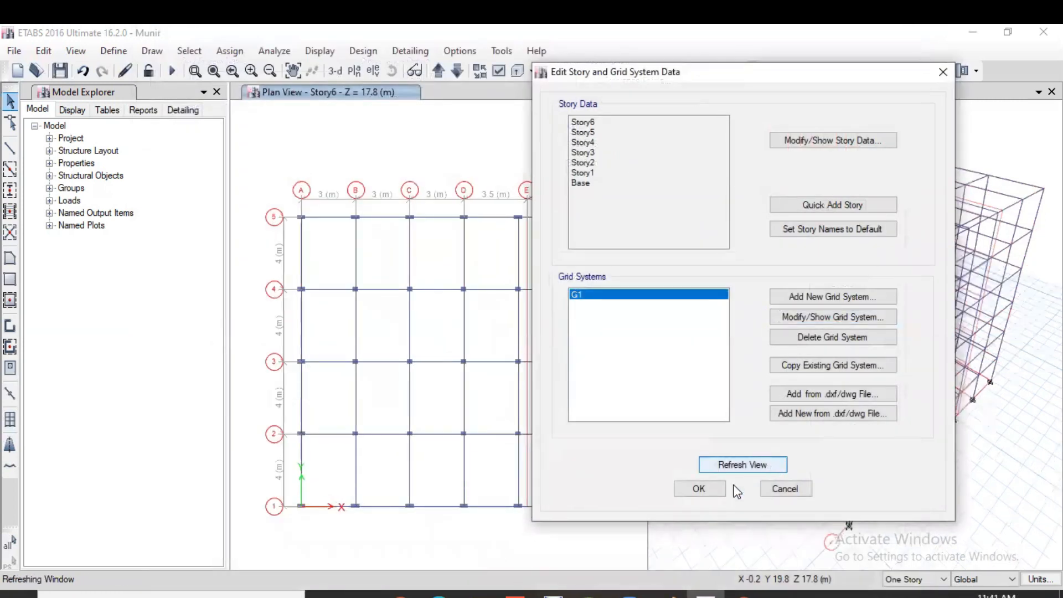
{"action": "left_click", "coordinate": [715, 491]}
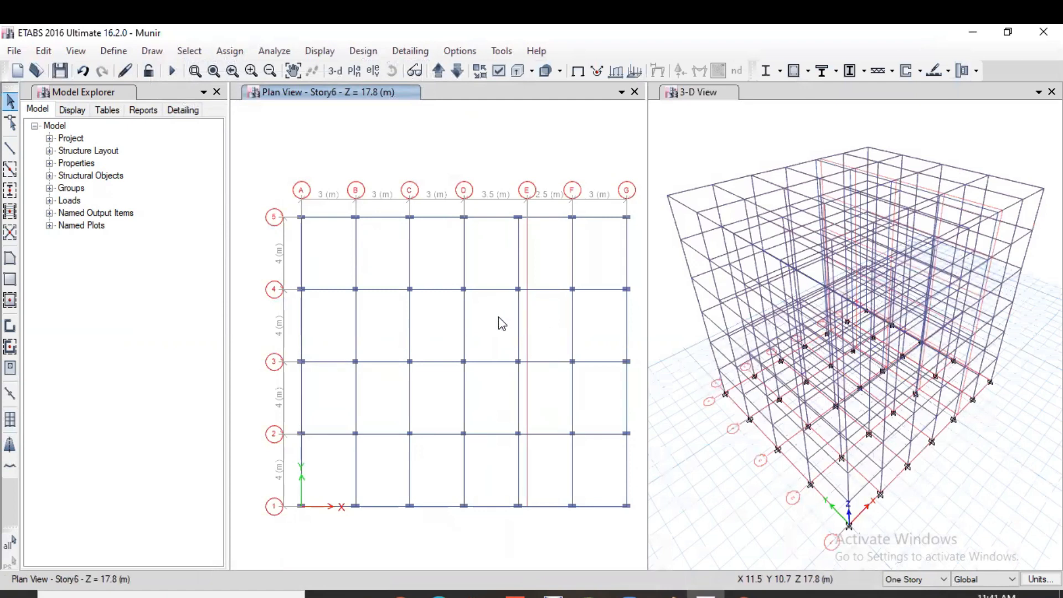
Set the X ordinate of grid line E in grid system G1 to 12 m and apply it to the model.
{"action": "right_click", "coordinate": [540, 326]}
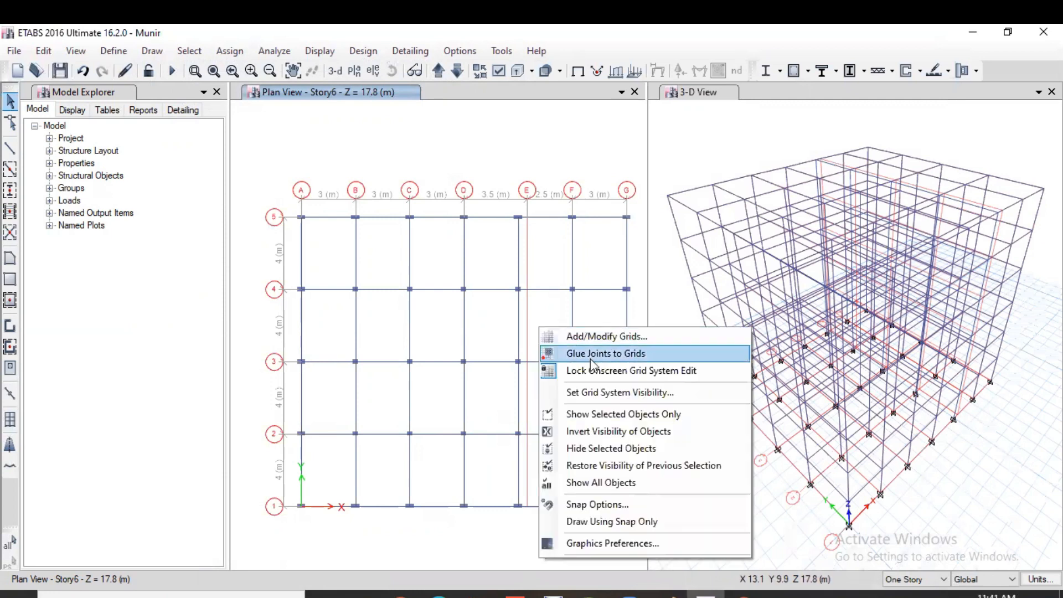
{"action": "left_click", "coordinate": [604, 340]}
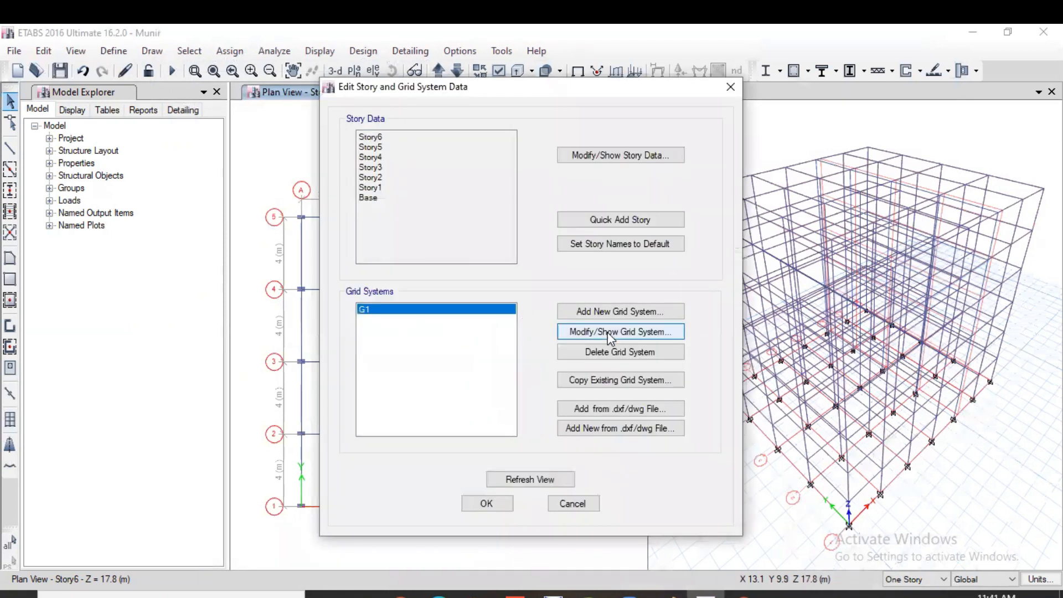
{"action": "left_click", "coordinate": [611, 333]}
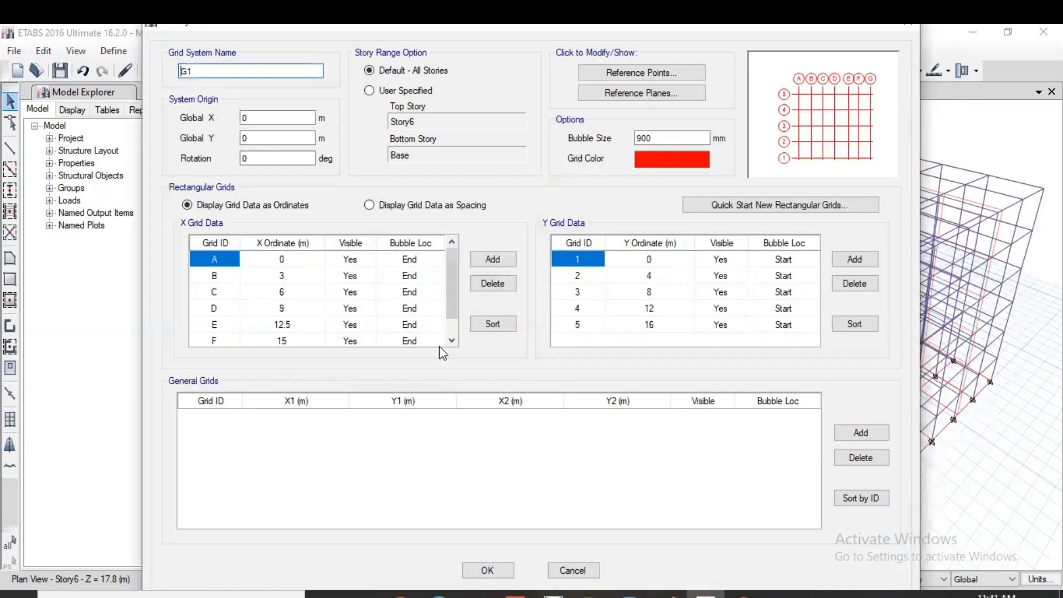
{"action": "left_click", "coordinate": [289, 325]}
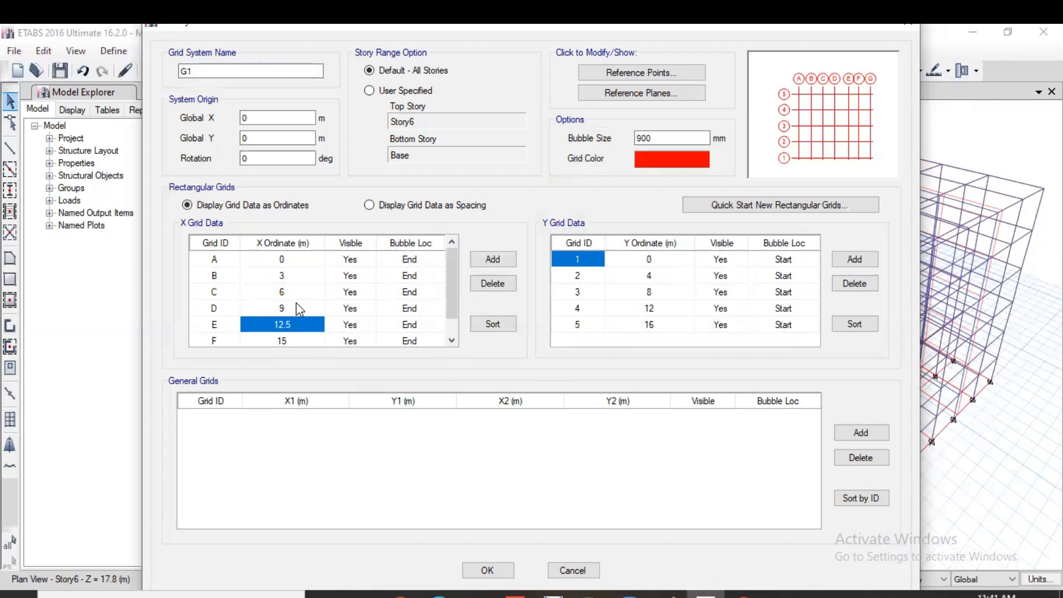
{"action": "type", "text": "12"}
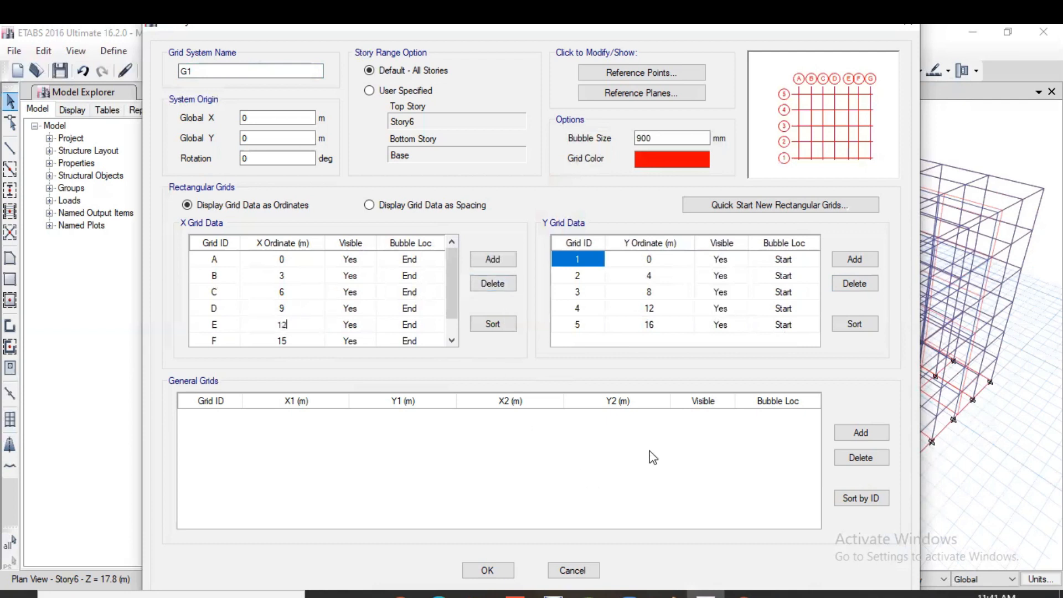
{"action": "left_click", "coordinate": [486, 564]}
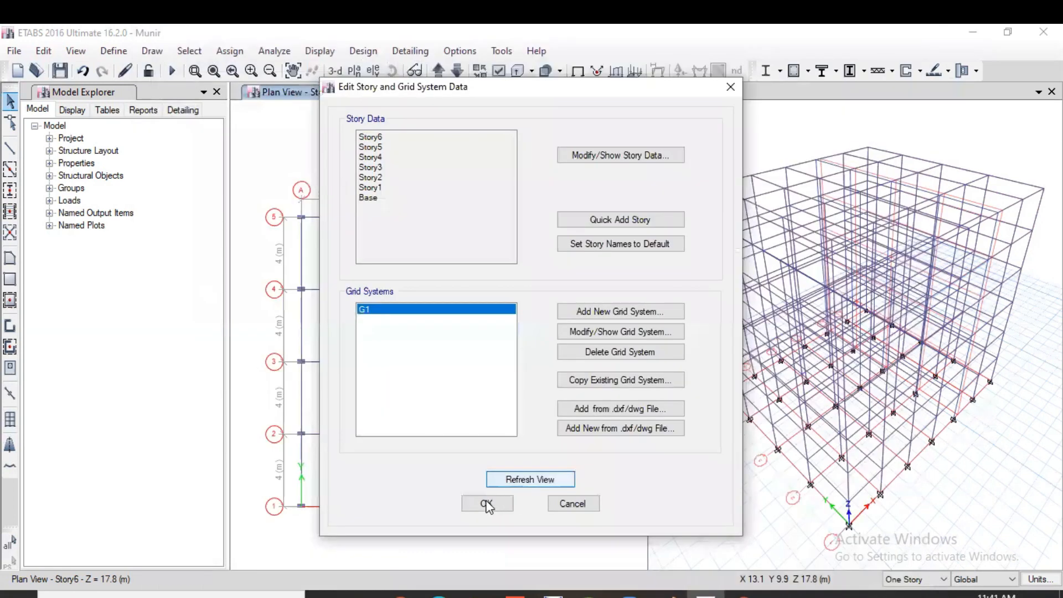
{"action": "left_click", "coordinate": [486, 501]}
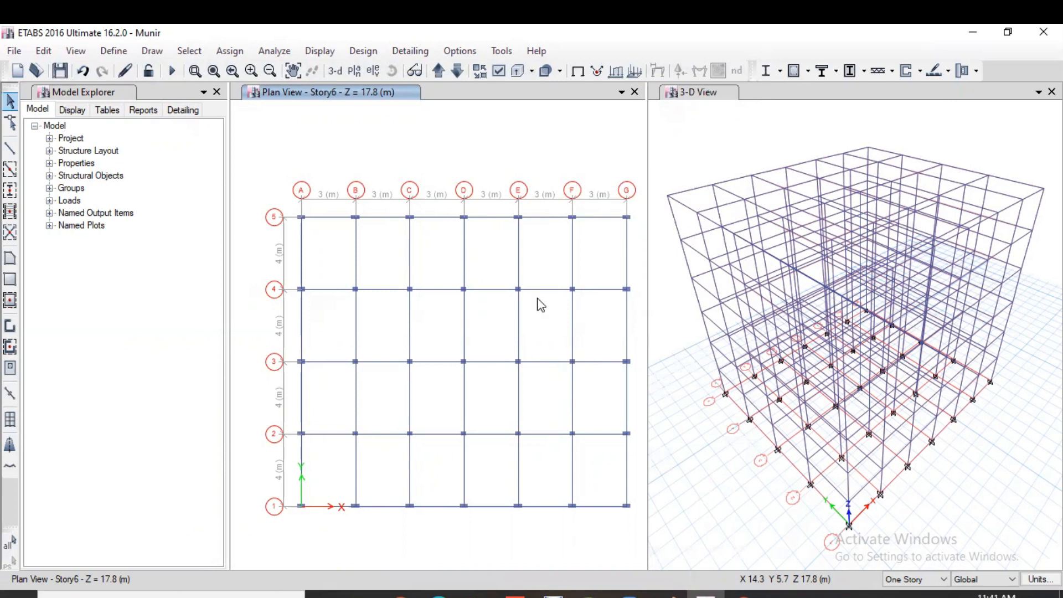
Add a new cylindrical grid system G2 with 4 R lines at 6 m spacing and 4 T lines at 30° spacing.
{"action": "right_click", "coordinate": [387, 151]}
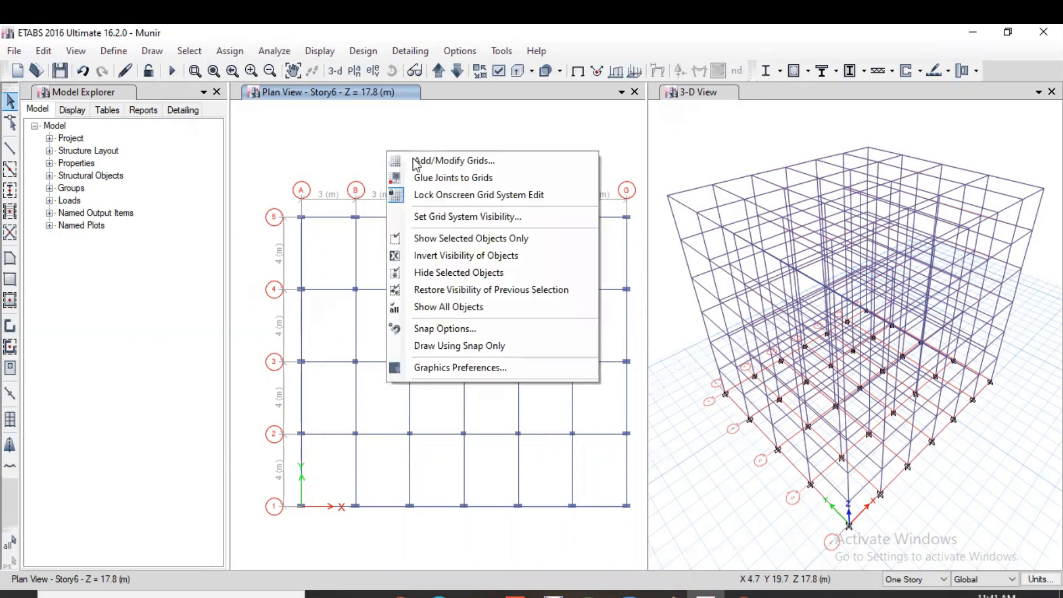
{"action": "left_click", "coordinate": [450, 161]}
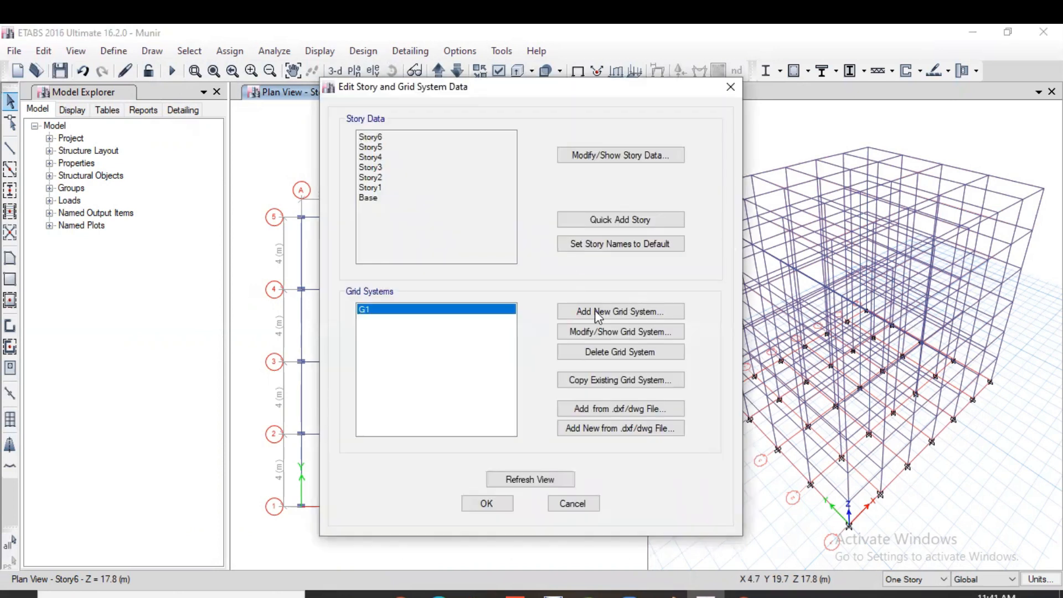
{"action": "left_click", "coordinate": [639, 313]}
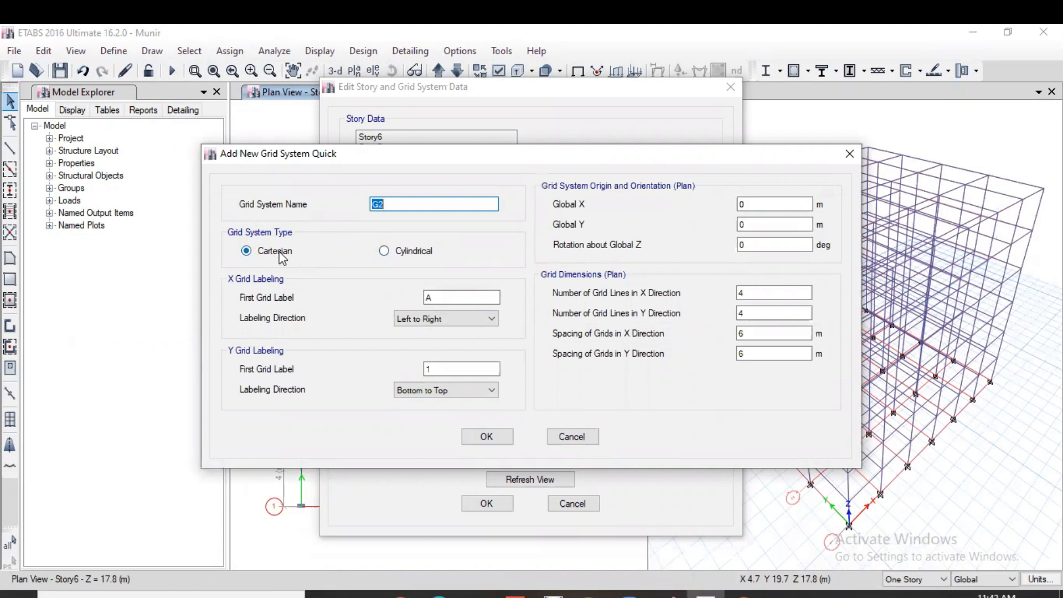
{"action": "left_click", "coordinate": [384, 251]}
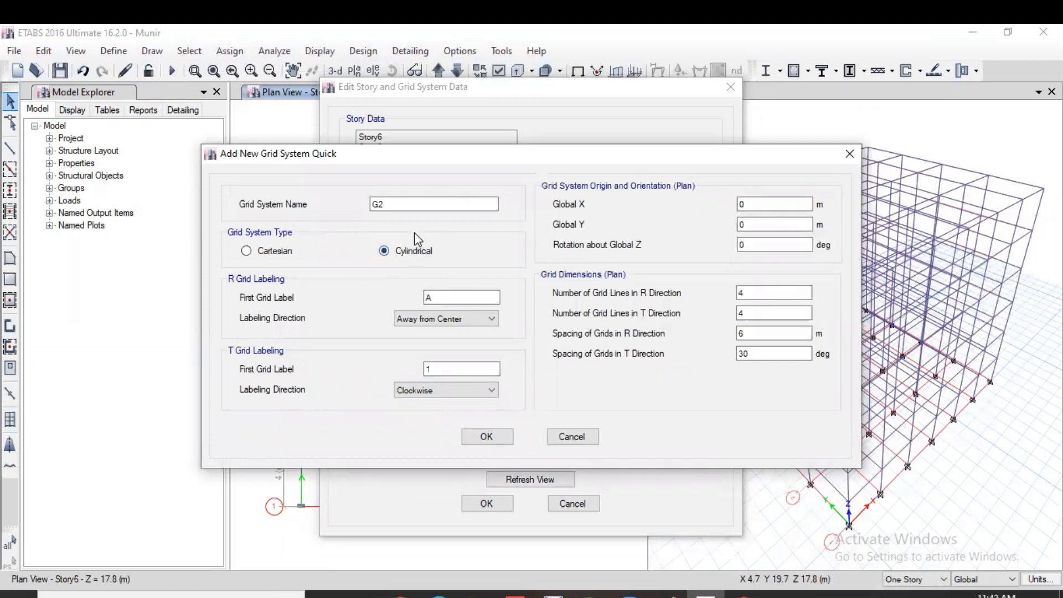
{"action": "left_click", "coordinate": [487, 437]}
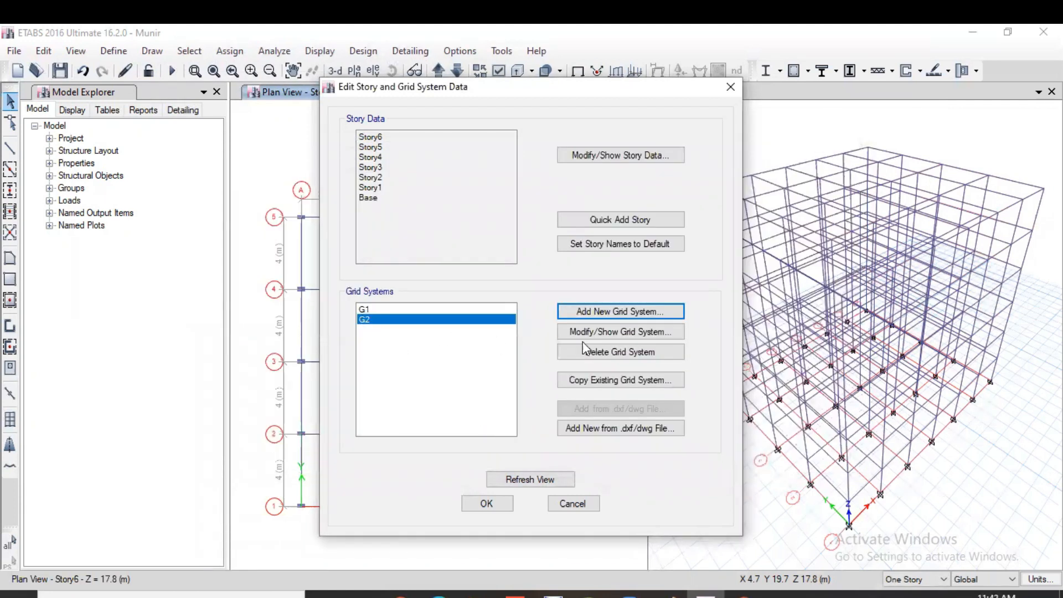
In grid system G2, delete R grid lines C and D and set the R ordinate of line B to 3 m.
{"action": "left_click", "coordinate": [609, 334]}
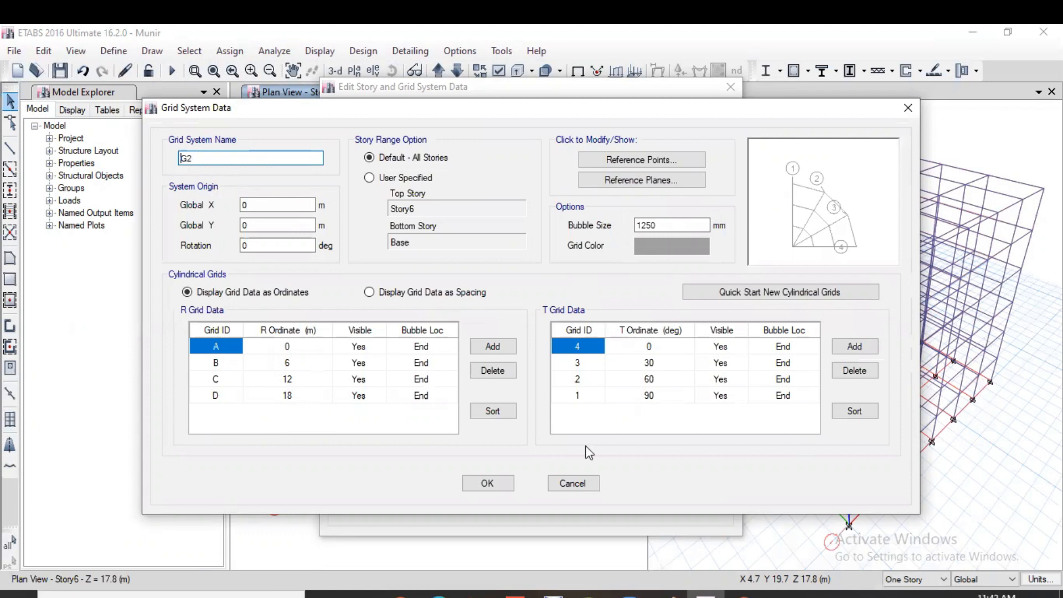
{"action": "left_click", "coordinate": [211, 396]}
{"action": "left_click", "coordinate": [492, 371]}
{"action": "left_click", "coordinate": [493, 371]}
{"action": "left_click", "coordinate": [287, 363]}
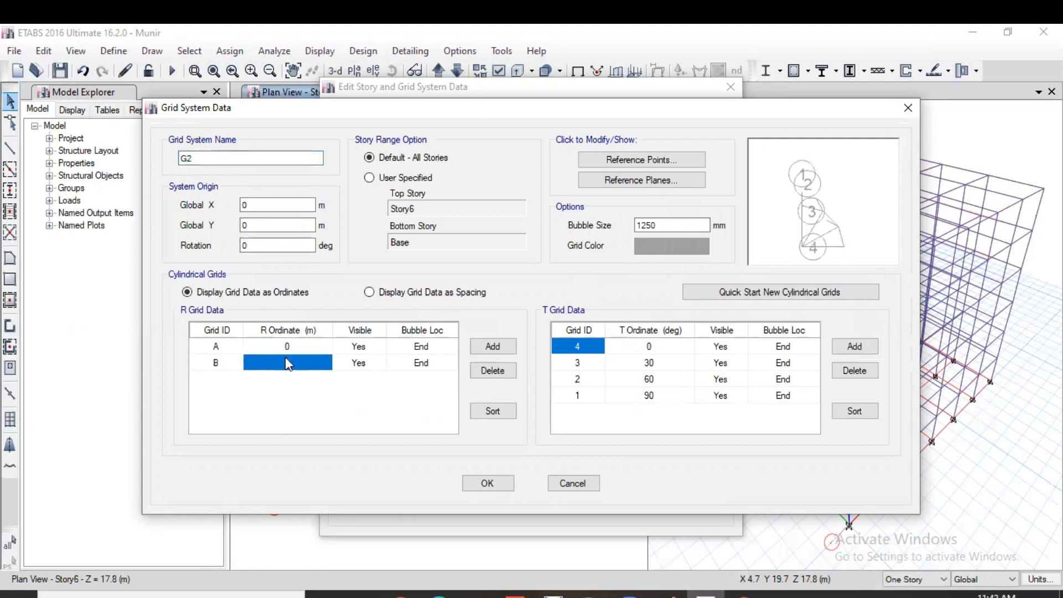
{"action": "left_click", "coordinate": [283, 357]}
{"action": "type", "text": "3"}
Add five R grid lines C to G after B in G2, at 6, 9, 12, 15 and 18 m.
{"action": "left_click", "coordinate": [493, 346]}
{"action": "left_click", "coordinate": [512, 347]}
{"action": "left_click", "coordinate": [512, 347]}
{"action": "left_click", "coordinate": [512, 347]}
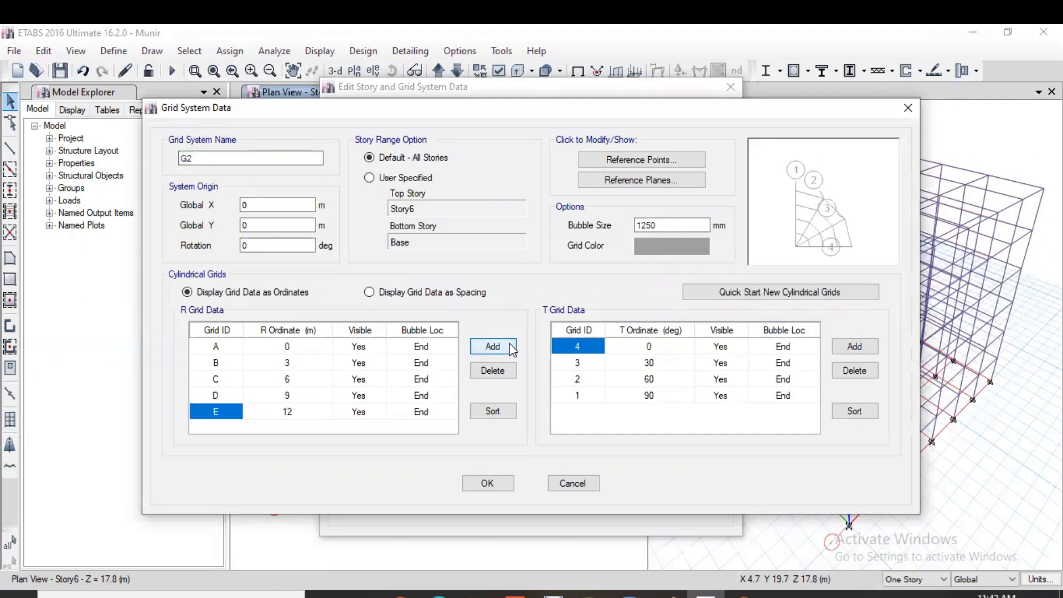
{"action": "left_click", "coordinate": [512, 348]}
{"action": "left_click", "coordinate": [512, 347]}
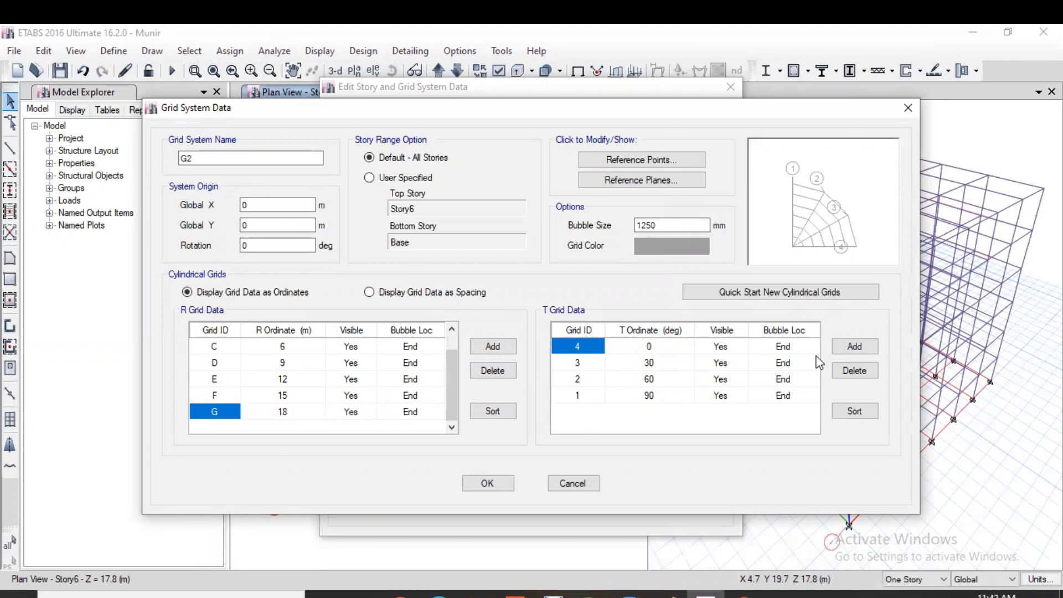
Add three T grid lines to G2 at 120, 150 and 180 degrees.
{"action": "left_click", "coordinate": [854, 347]}
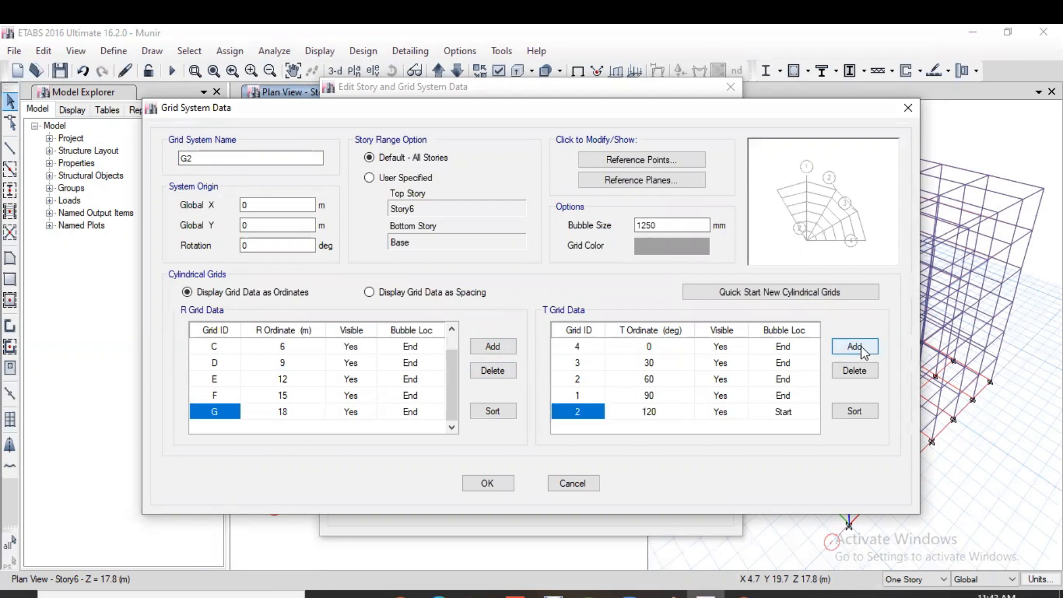
{"action": "left_click", "coordinate": [854, 347]}
{"action": "left_click", "coordinate": [862, 347]}
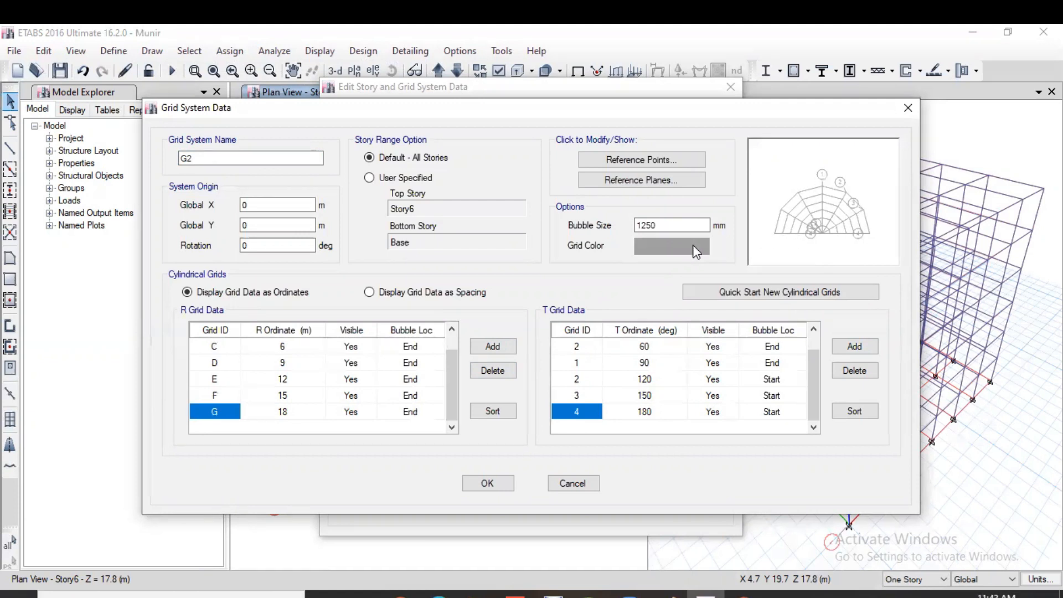
Set the bubble size of the cylindrical grid system G2 to 900 mm.
{"action": "left_click", "coordinate": [692, 224]}
{"action": "left_click_drag", "start_coordinate": [692, 224], "coordinate": [578, 229]}
{"action": "type", "text": "900"}
{"action": "key", "text": "Return"}
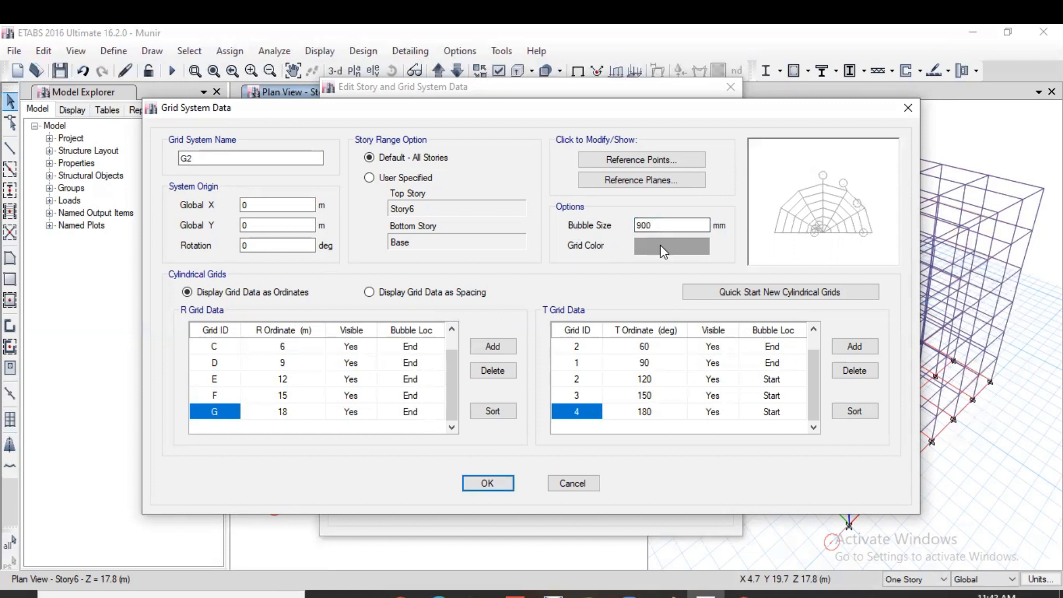
Set the grid color of G2 to bright green, then apply the new grid system to the model and refresh the views.
{"action": "left_click", "coordinate": [661, 245]}
{"action": "left_click", "coordinate": [412, 208]}
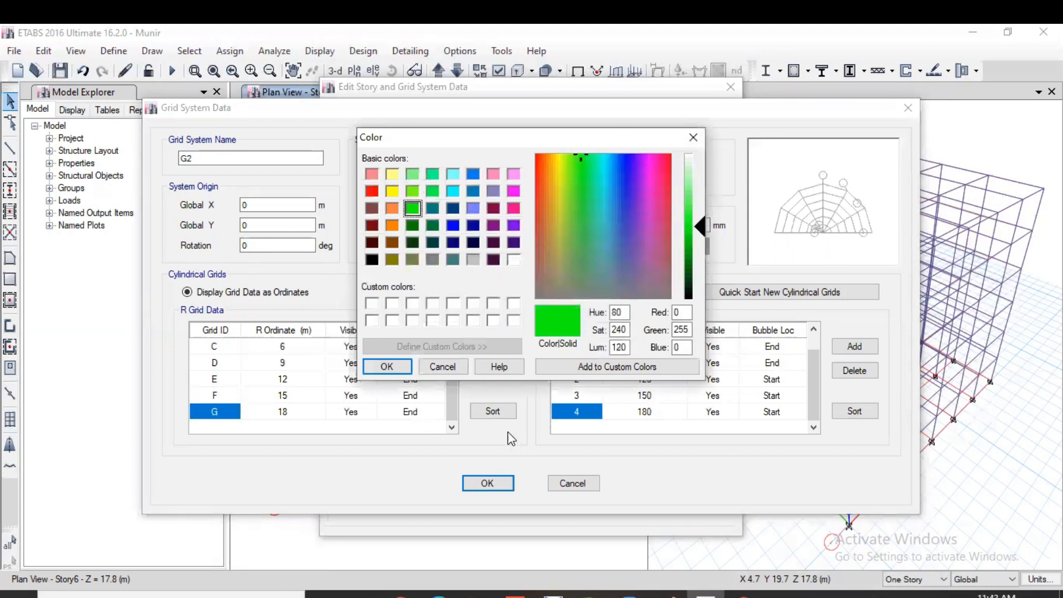
{"action": "left_click", "coordinate": [396, 365]}
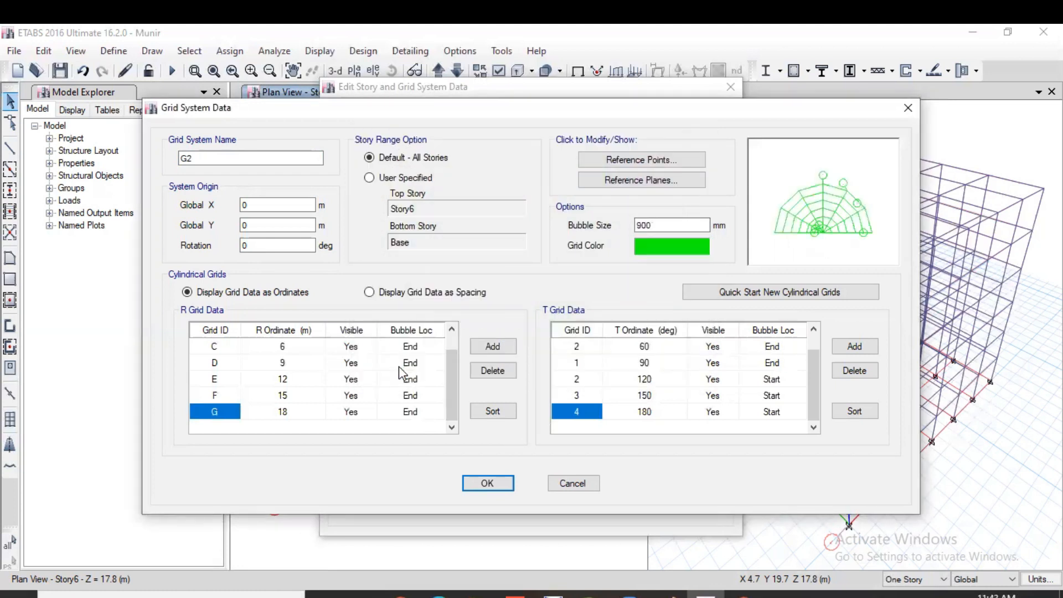
{"action": "left_click", "coordinate": [475, 482]}
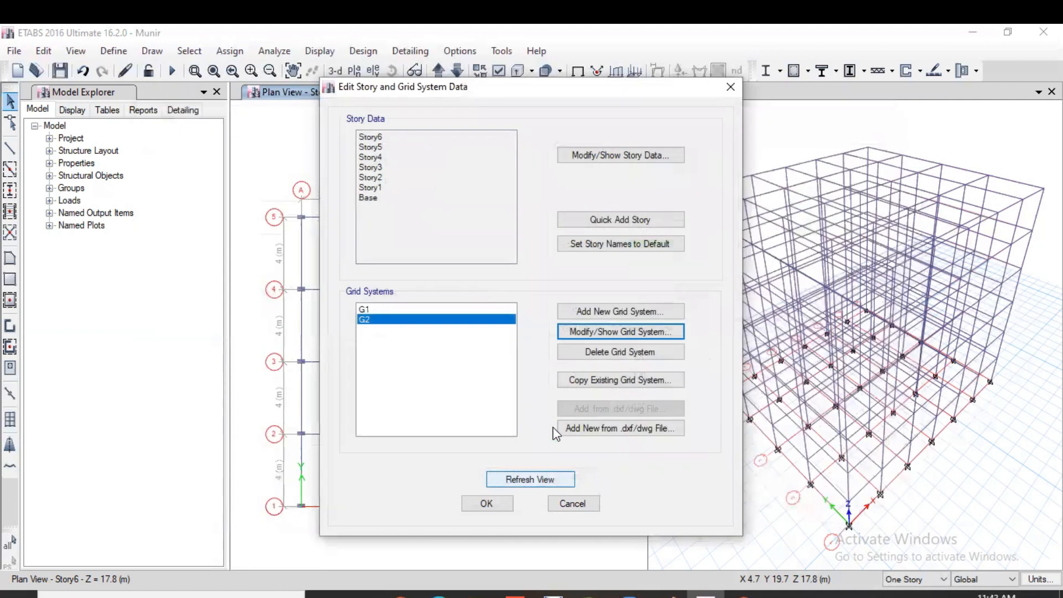
{"action": "left_click", "coordinate": [547, 478]}
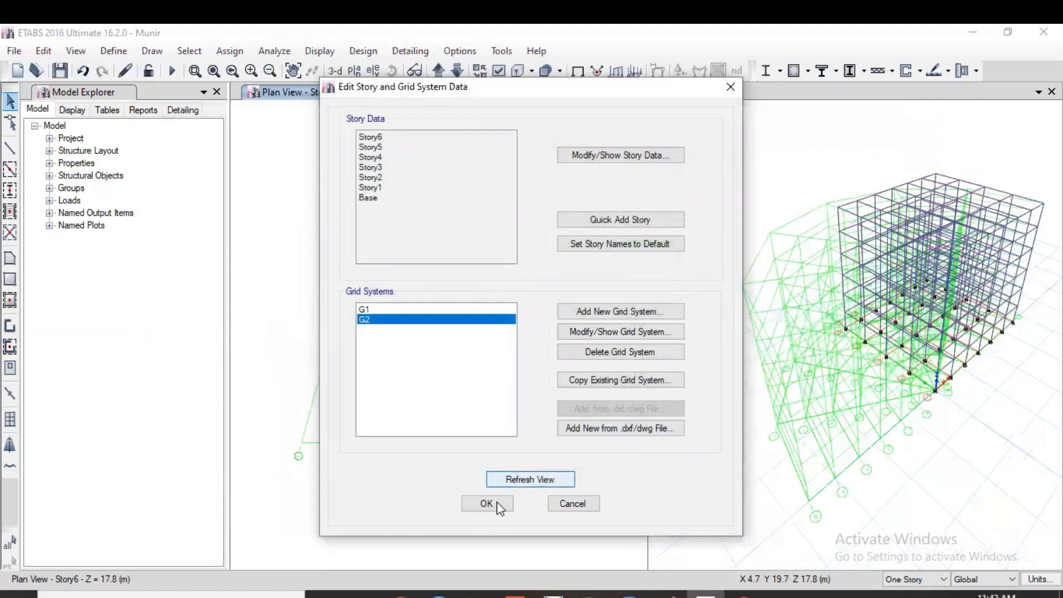
{"action": "left_click", "coordinate": [497, 502]}
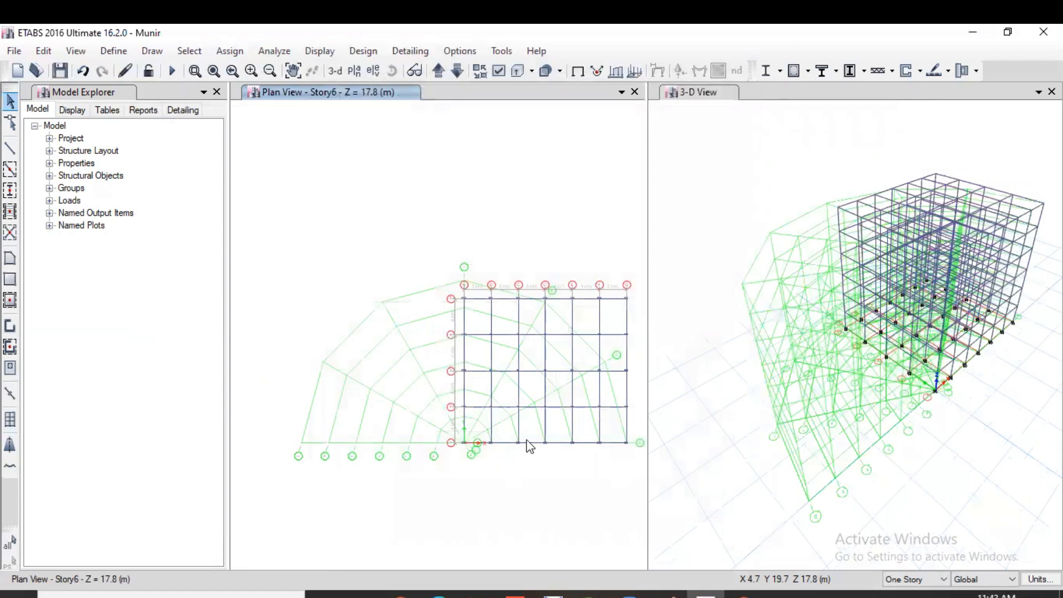
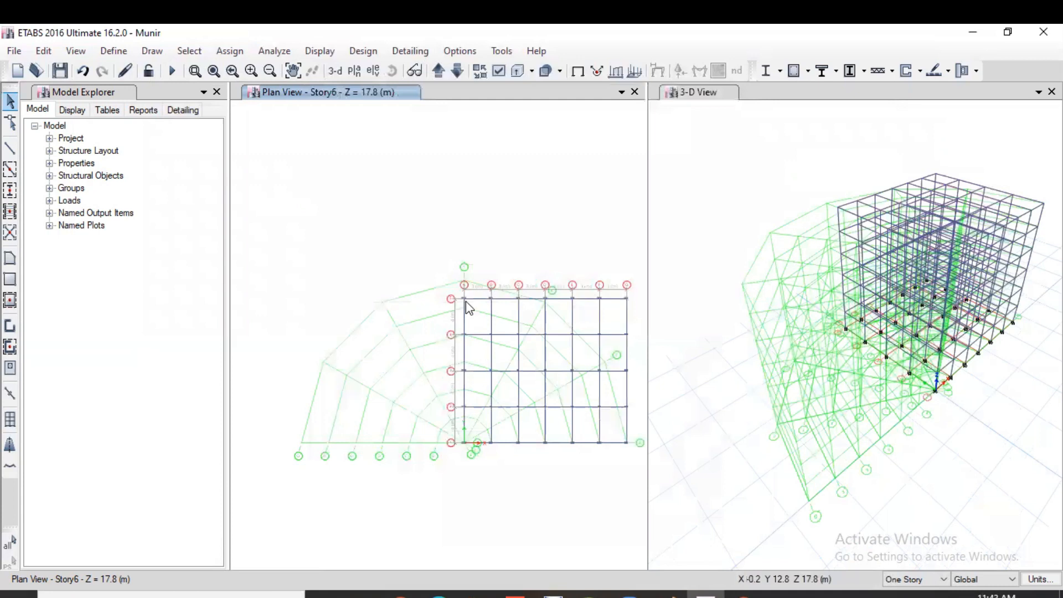
Set the rotation of cylindrical grid system G2 to 90 degrees, then apply it to the model and refresh the views.
{"action": "right_click", "coordinate": [359, 200]}
{"action": "left_click", "coordinate": [427, 210]}
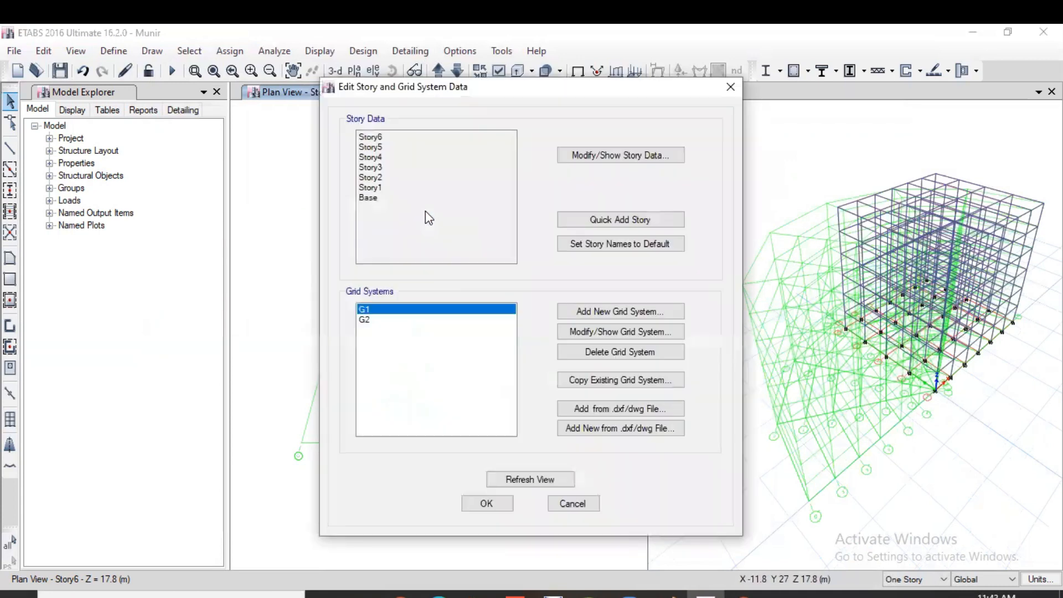
{"action": "left_click", "coordinate": [367, 320]}
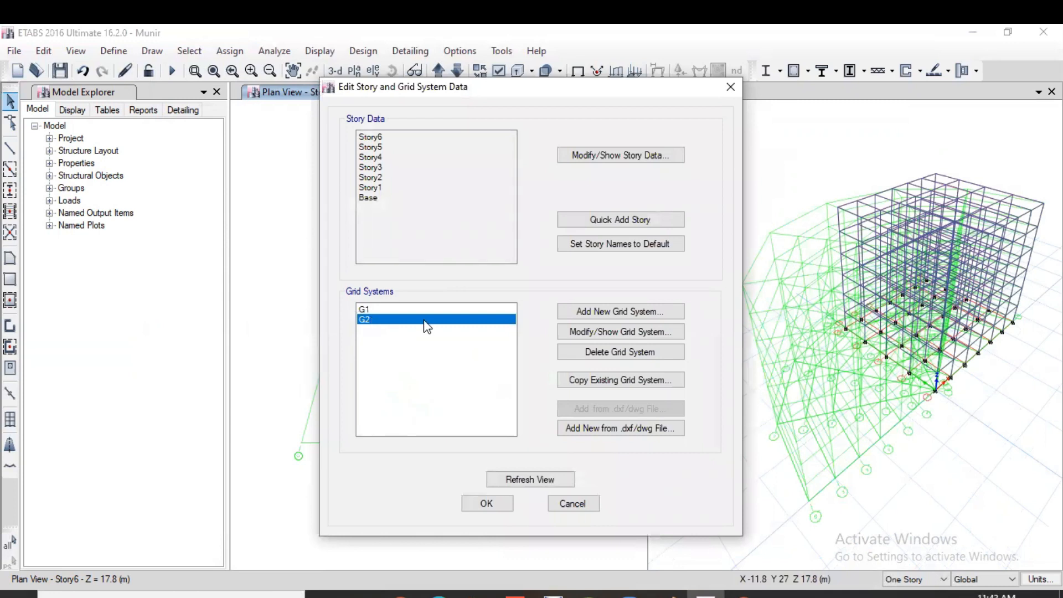
{"action": "left_click", "coordinate": [663, 331]}
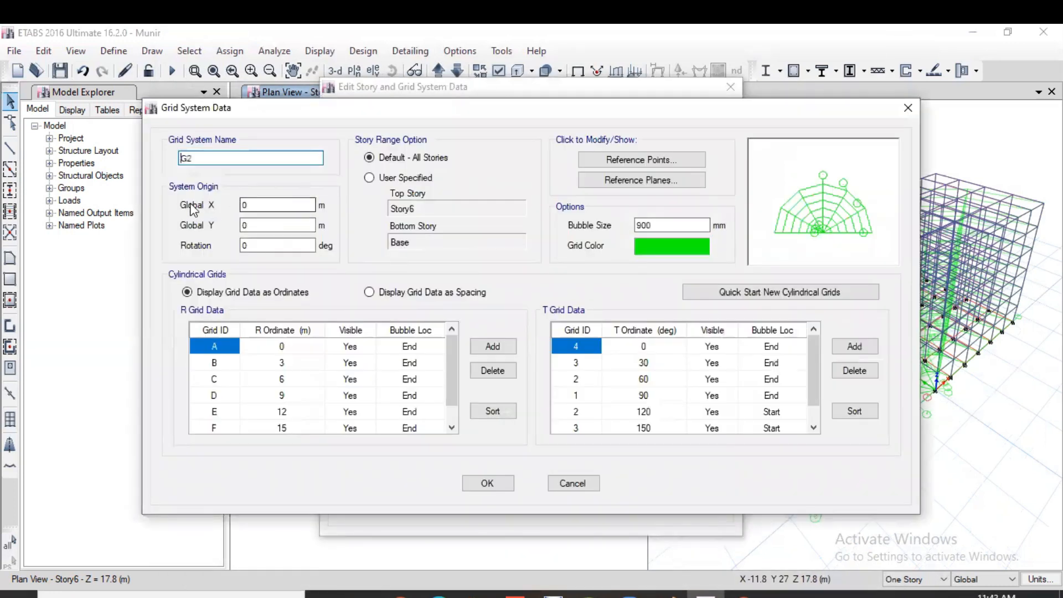
{"action": "double_click", "coordinate": [244, 206]}
{"action": "left_click", "coordinate": [266, 227]}
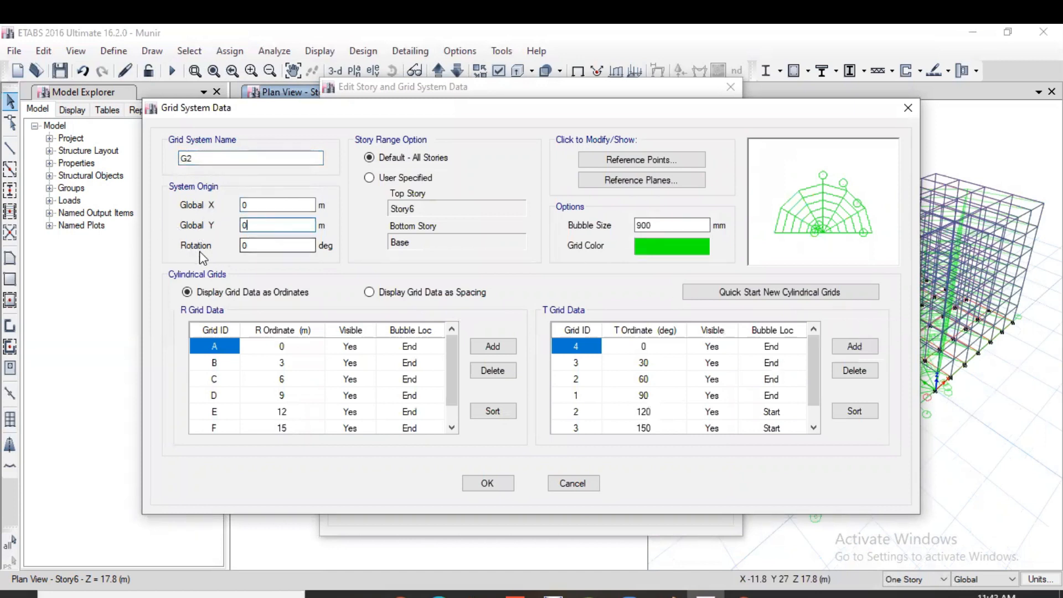
{"action": "double_click", "coordinate": [255, 247]}
{"action": "type", "text": "90"}
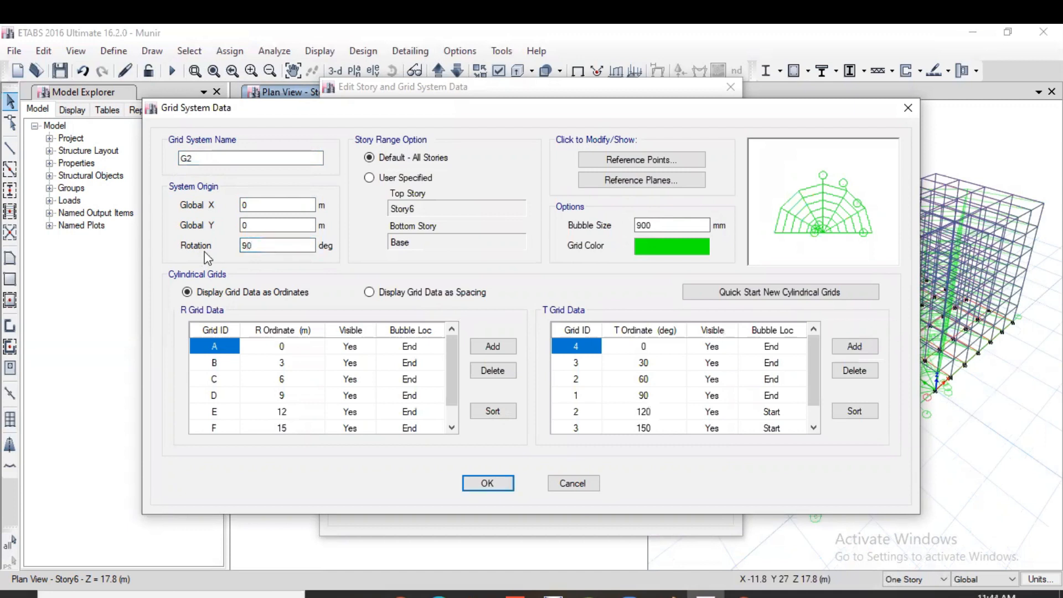
{"action": "left_click", "coordinate": [502, 487]}
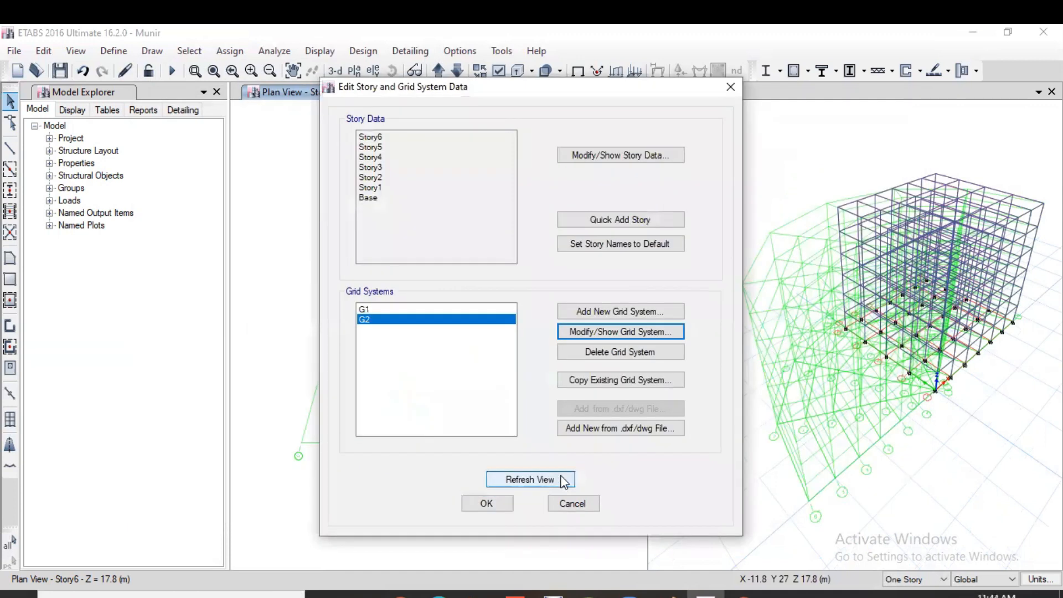
{"action": "left_click", "coordinate": [563, 480]}
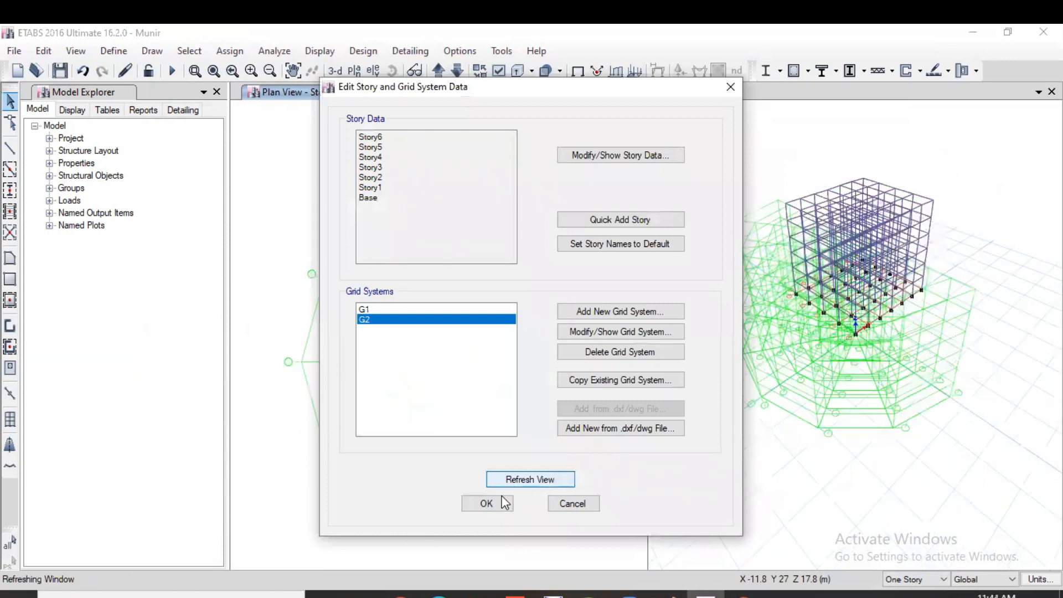
{"action": "left_click", "coordinate": [504, 502]}
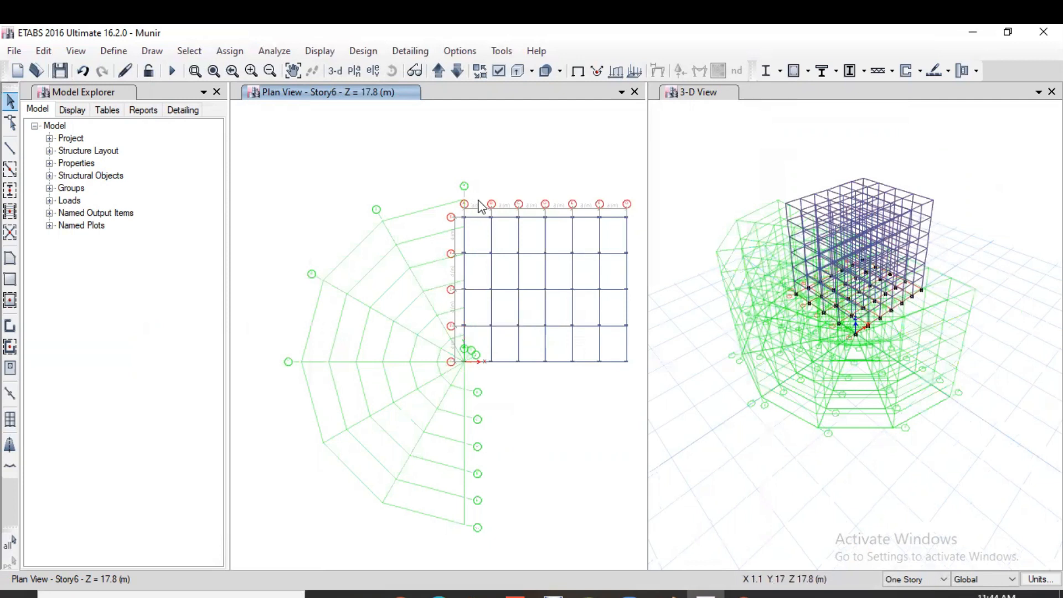
Reopen the data of grid system G2 and delete its R grid lines C to G.
{"action": "scroll", "coordinate": [480, 205], "scroll_direction": "up", "scroll_amount": 3}
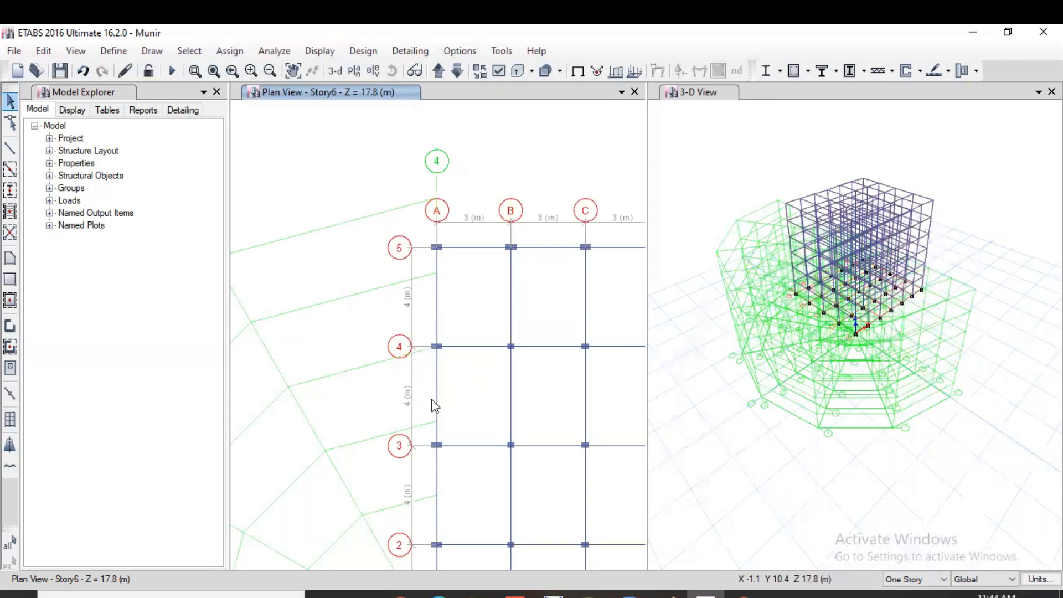
{"action": "scroll", "coordinate": [433, 406], "scroll_direction": "down", "scroll_amount": 6}
{"action": "scroll", "coordinate": [349, 388], "scroll_direction": "up", "scroll_amount": 3}
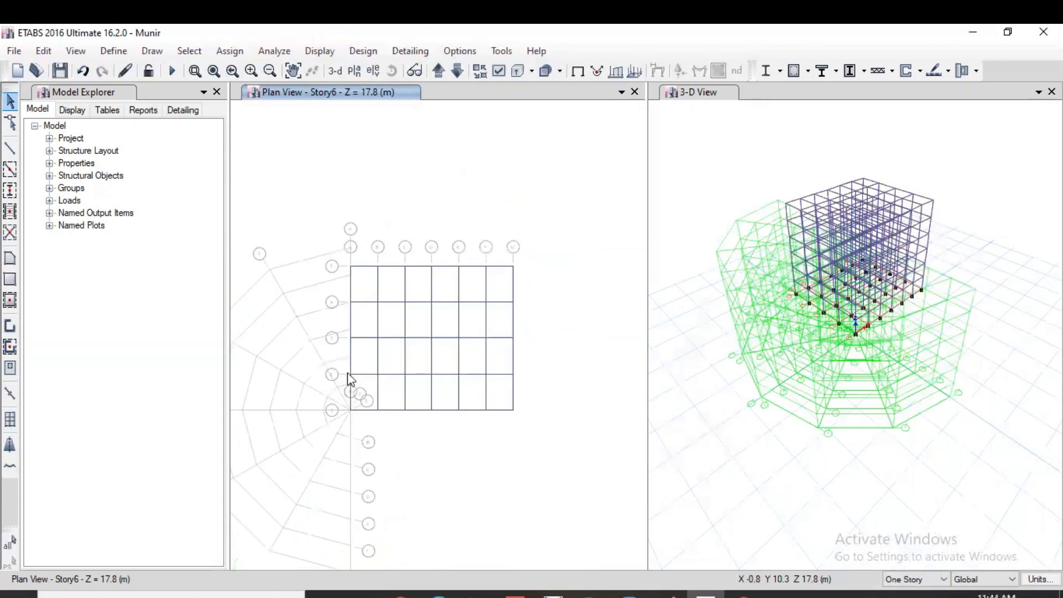
{"action": "scroll", "coordinate": [350, 404], "scroll_direction": "up", "scroll_amount": 5}
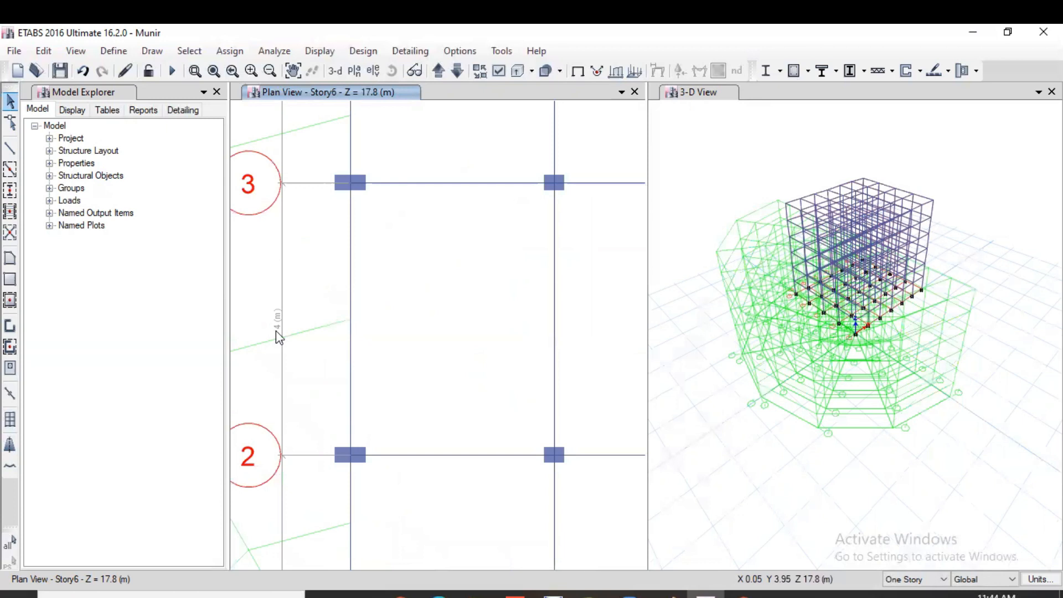
{"action": "scroll", "coordinate": [361, 321], "scroll_direction": "down", "scroll_amount": 3}
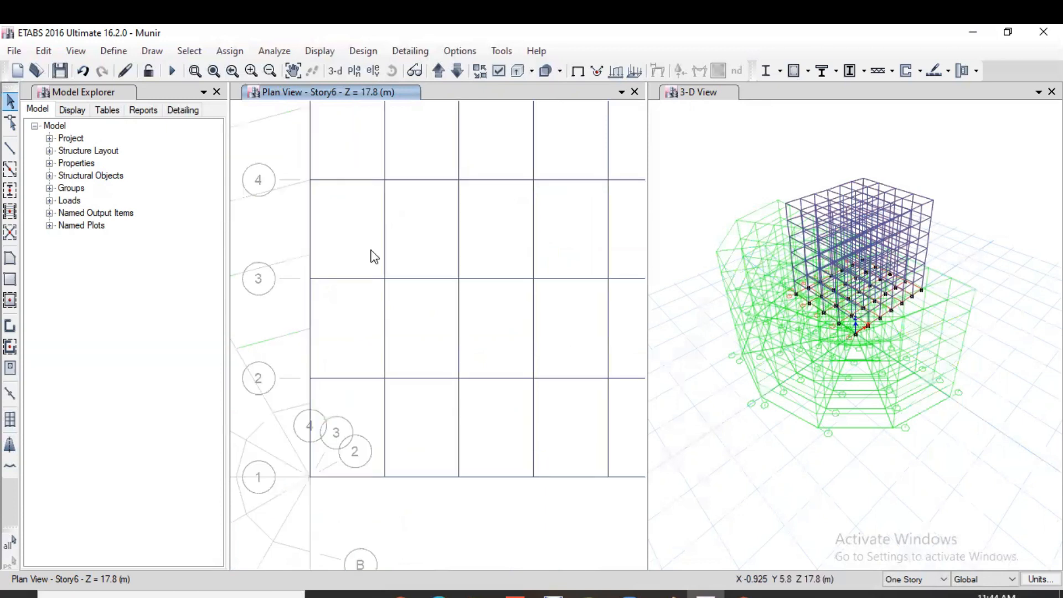
{"action": "right_click", "coordinate": [371, 251]}
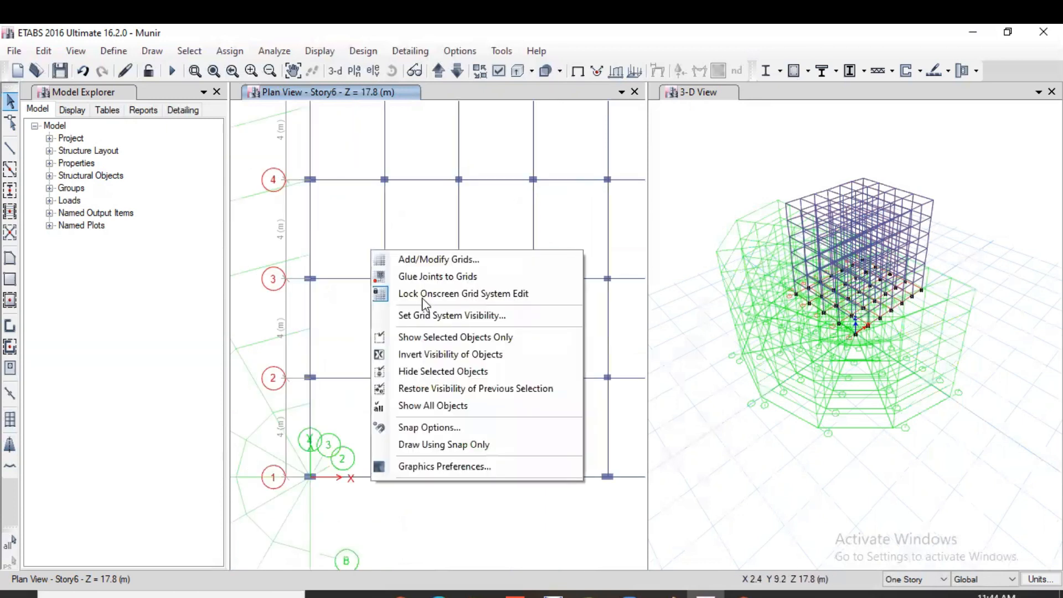
{"action": "left_click", "coordinate": [424, 262]}
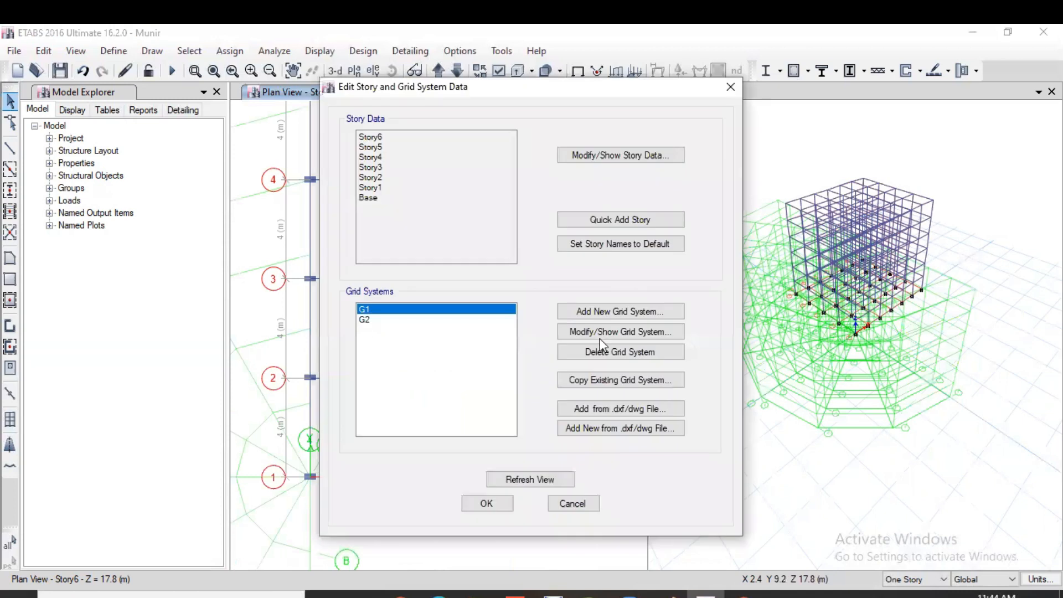
{"action": "key", "text": "Down"}
{"action": "left_click", "coordinate": [610, 354]}
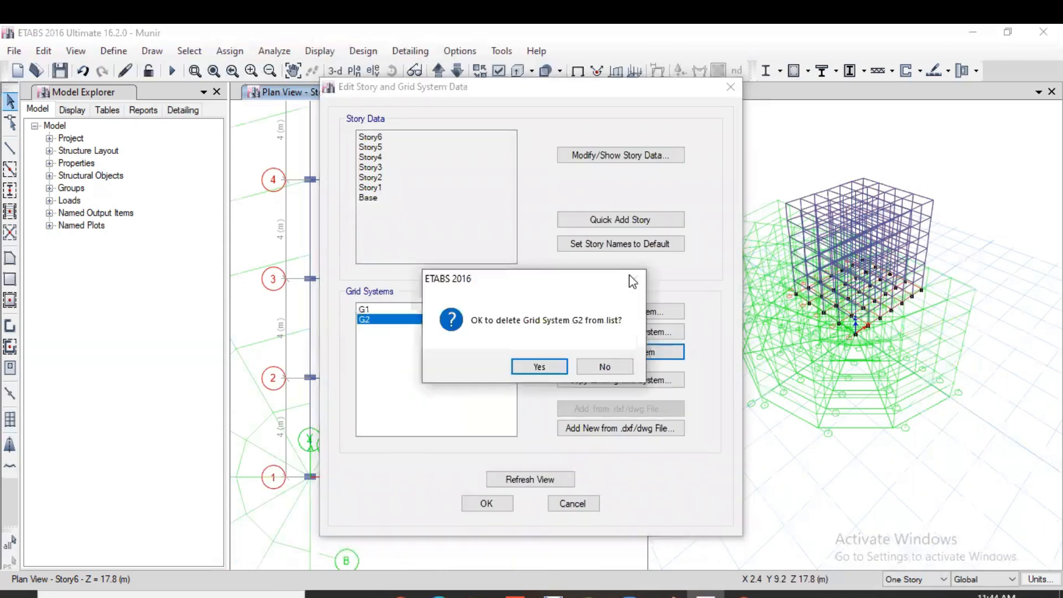
{"action": "left_click", "coordinate": [598, 367]}
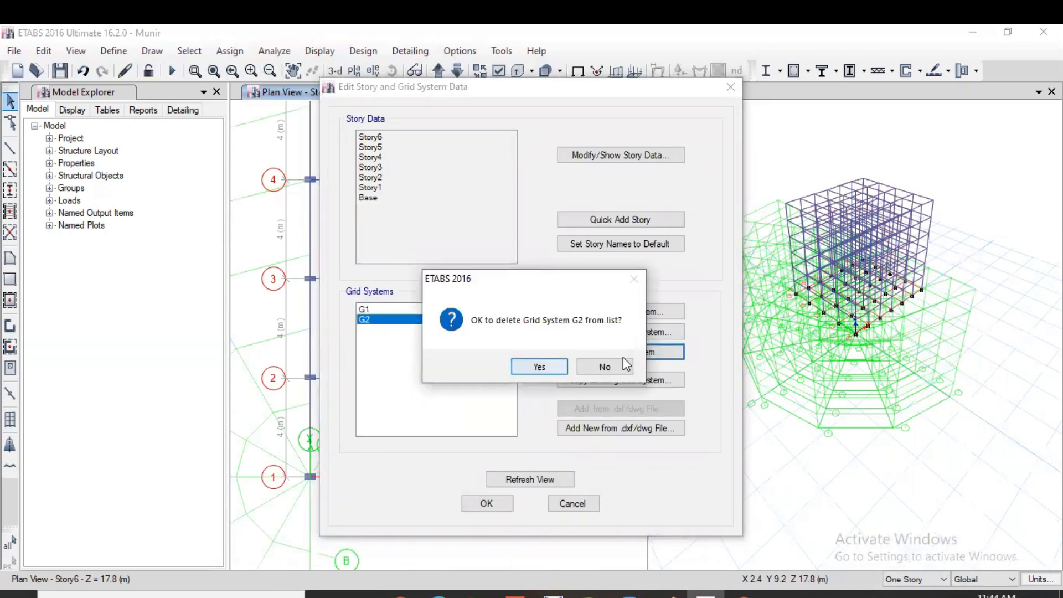
{"action": "left_click", "coordinate": [637, 332]}
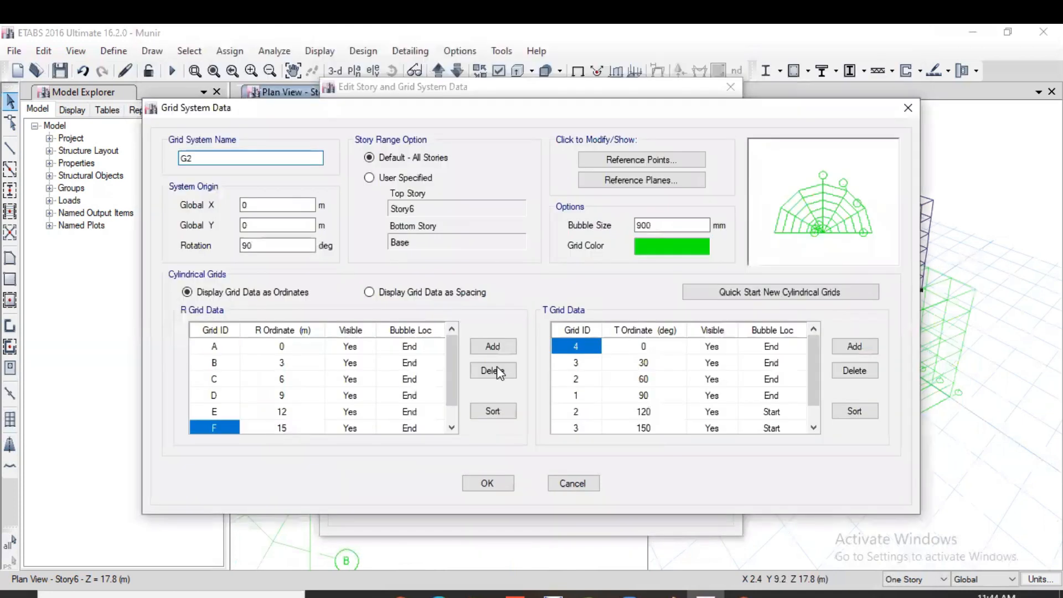
{"action": "left_click", "coordinate": [493, 370]}
{"action": "left_click", "coordinate": [493, 370]}
{"action": "left_click", "coordinate": [493, 370]}
{"action": "left_click", "coordinate": [493, 371]}
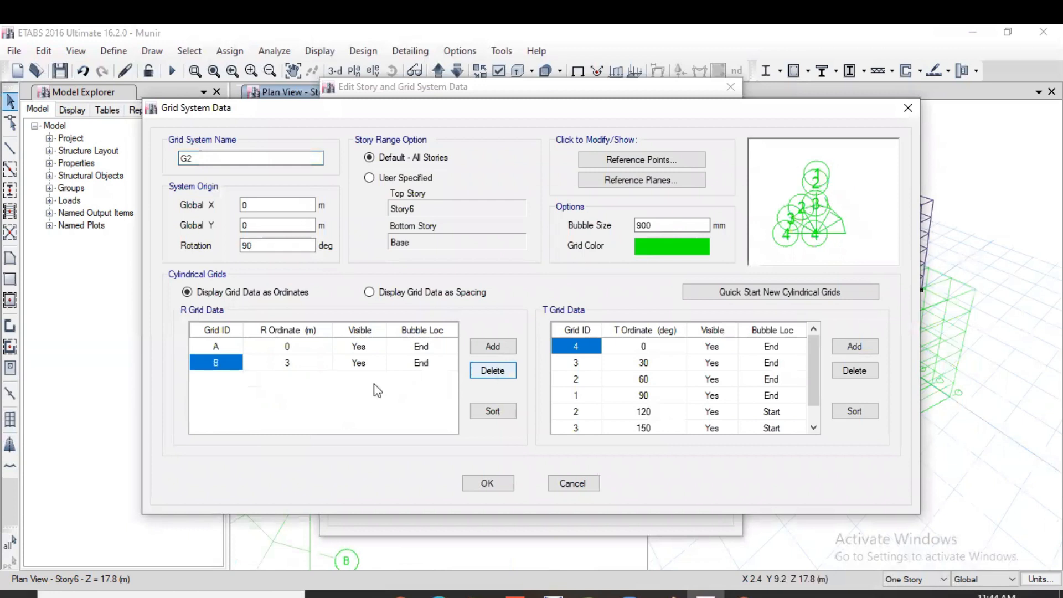
Set the ordinate of G2's R grid line B to 4 m and add lines C, D and E at 8, 12 and 16 m.
{"action": "left_click", "coordinate": [298, 364]}
{"action": "left_click", "coordinate": [297, 364]}
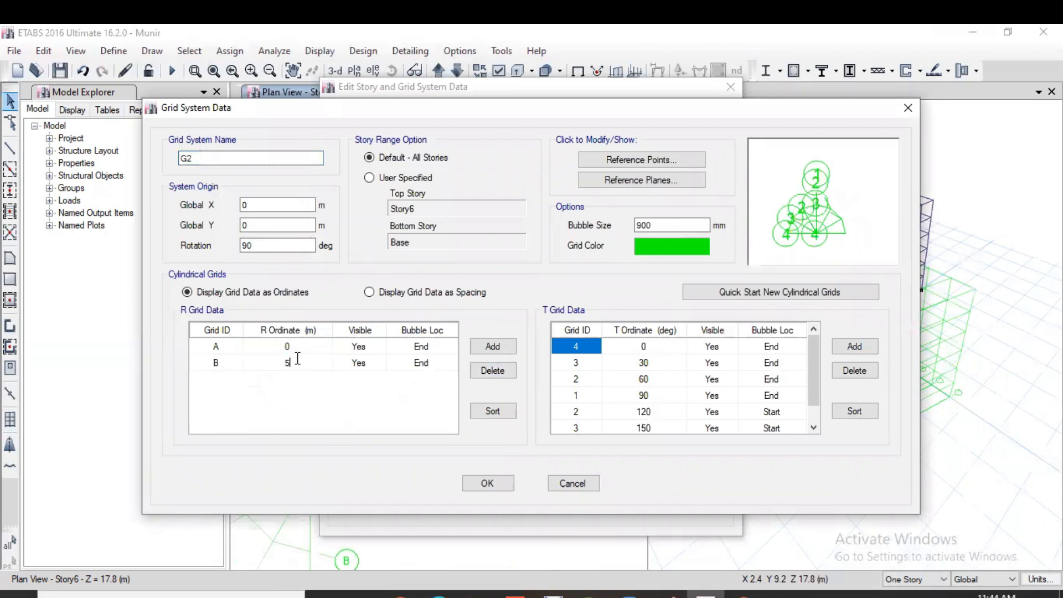
{"action": "key", "text": "BackSpace"}
{"action": "type", "text": "4"}
{"action": "left_click", "coordinate": [498, 347]}
{"action": "left_click", "coordinate": [498, 347]}
{"action": "left_click", "coordinate": [498, 347]}
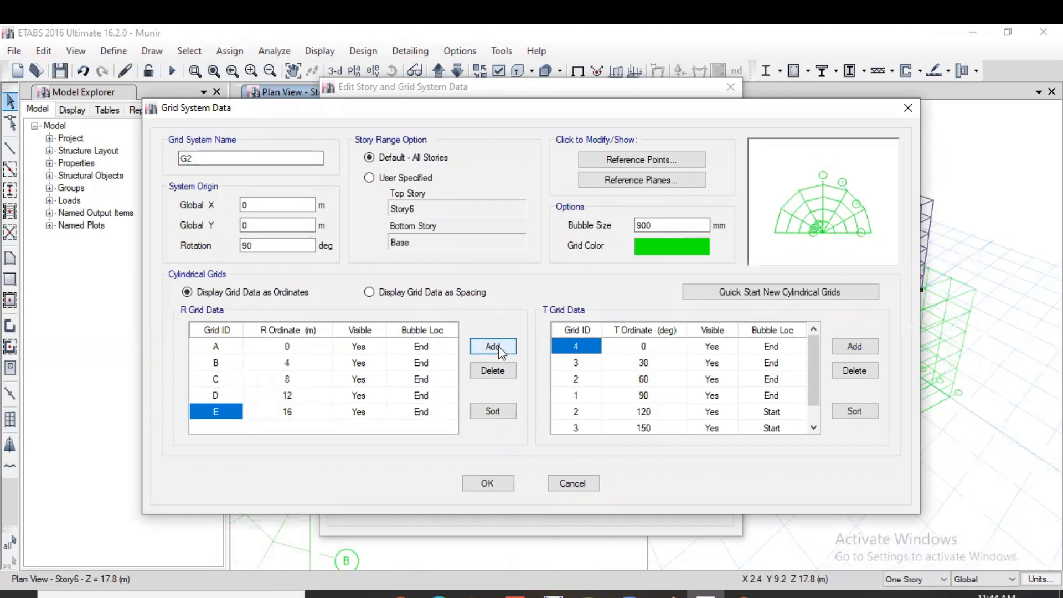
{"action": "left_click", "coordinate": [498, 347]}
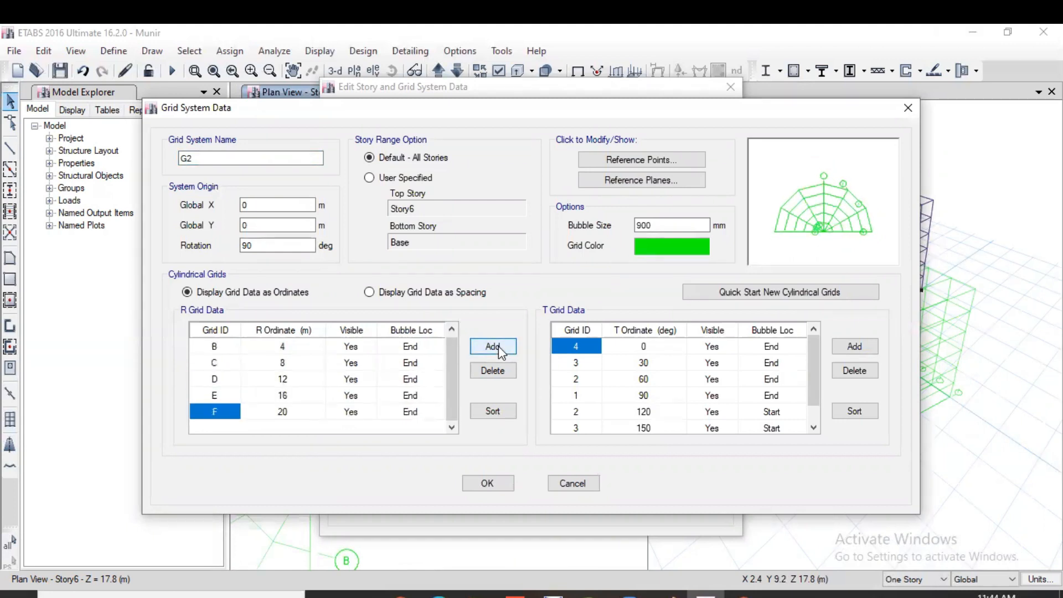
{"action": "left_click", "coordinate": [499, 411]}
{"action": "left_click", "coordinate": [501, 376]}
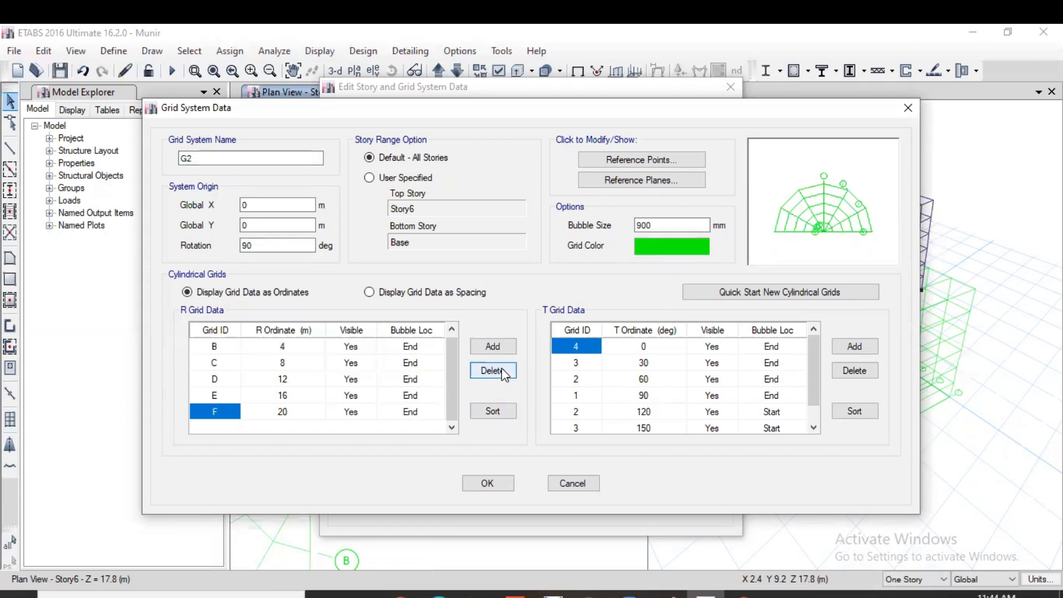
Apply the revised R grid spacing of G2 to the model, refresh the views and inspect where G2 meets G1 in plan.
{"action": "left_click", "coordinate": [499, 481]}
{"action": "left_click", "coordinate": [530, 480]}
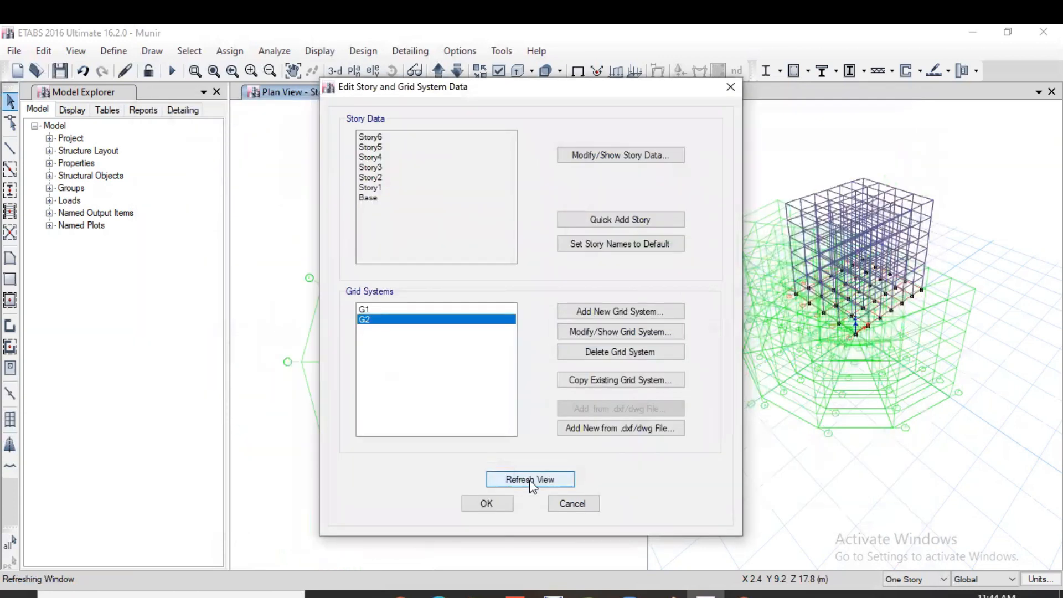
{"action": "left_click", "coordinate": [489, 503]}
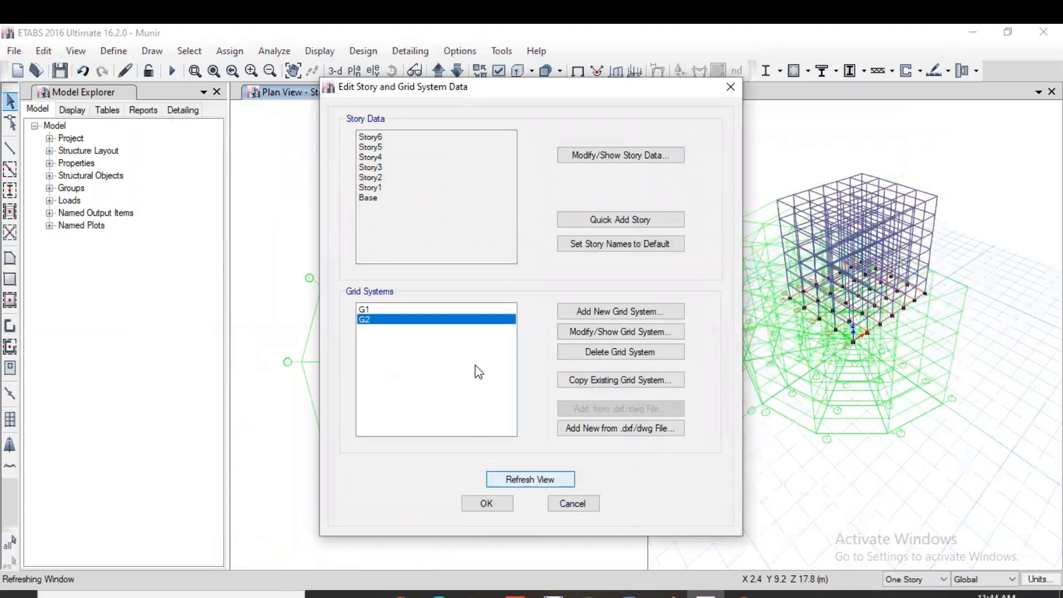
{"action": "scroll", "coordinate": [463, 357], "scroll_direction": "up", "scroll_amount": 3}
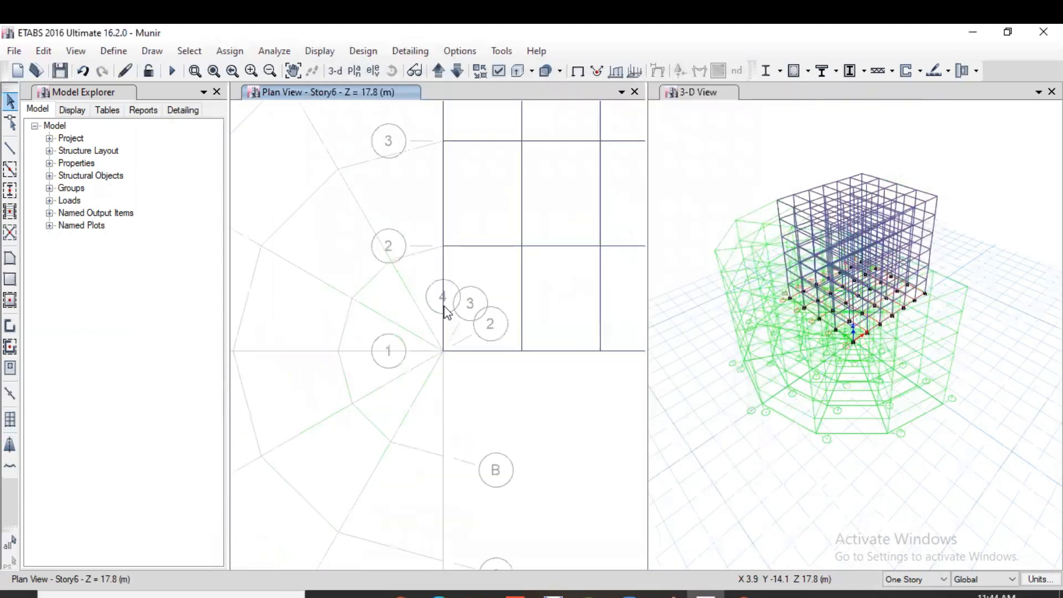
{"action": "middle_click_drag", "start_coordinate": [497, 245], "coordinate": [467, 274]}
{"action": "middle_click_drag", "start_coordinate": [491, 210], "coordinate": [494, 380]}
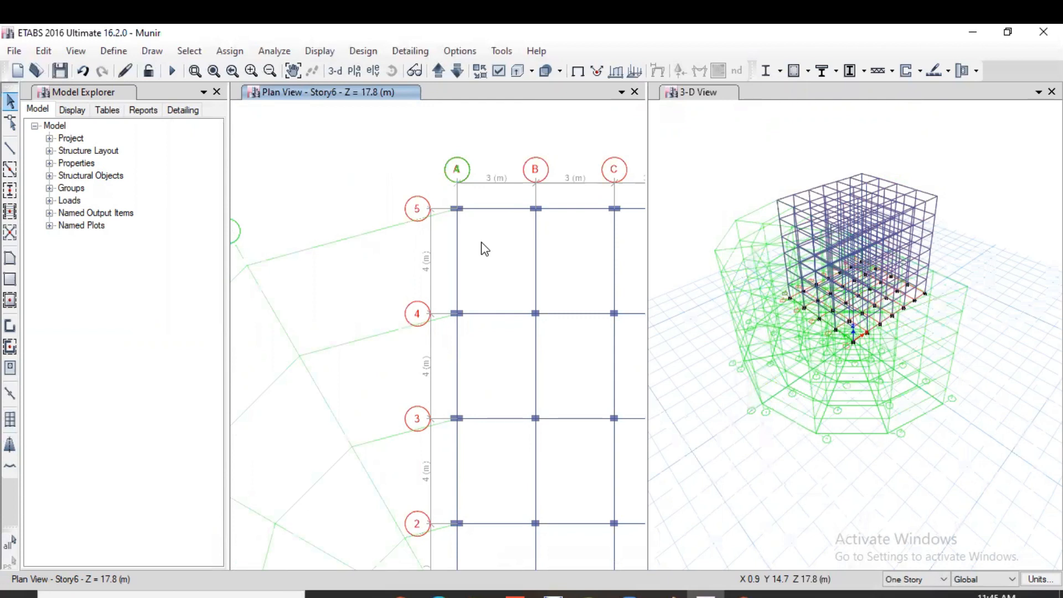
{"action": "right_click", "coordinate": [482, 242]}
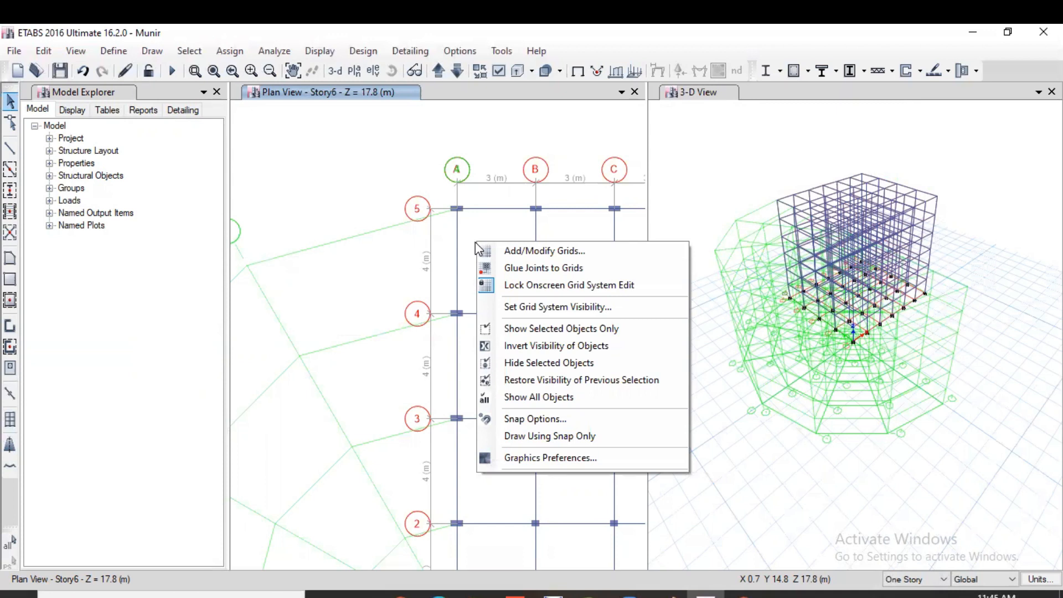
{"action": "left_click", "coordinate": [391, 185]}
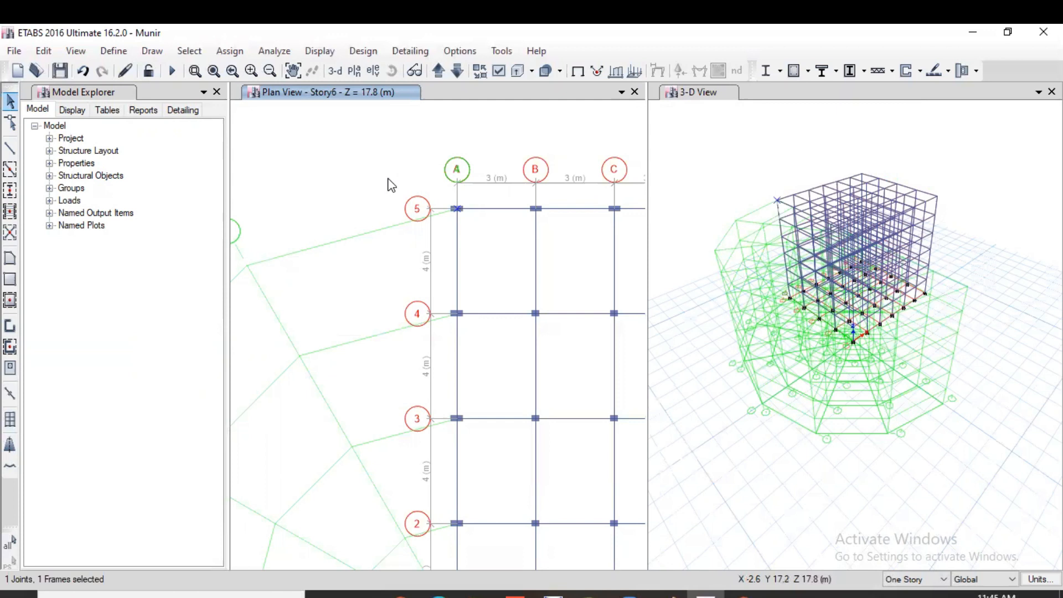
{"action": "key", "text": "ctrl+q"}
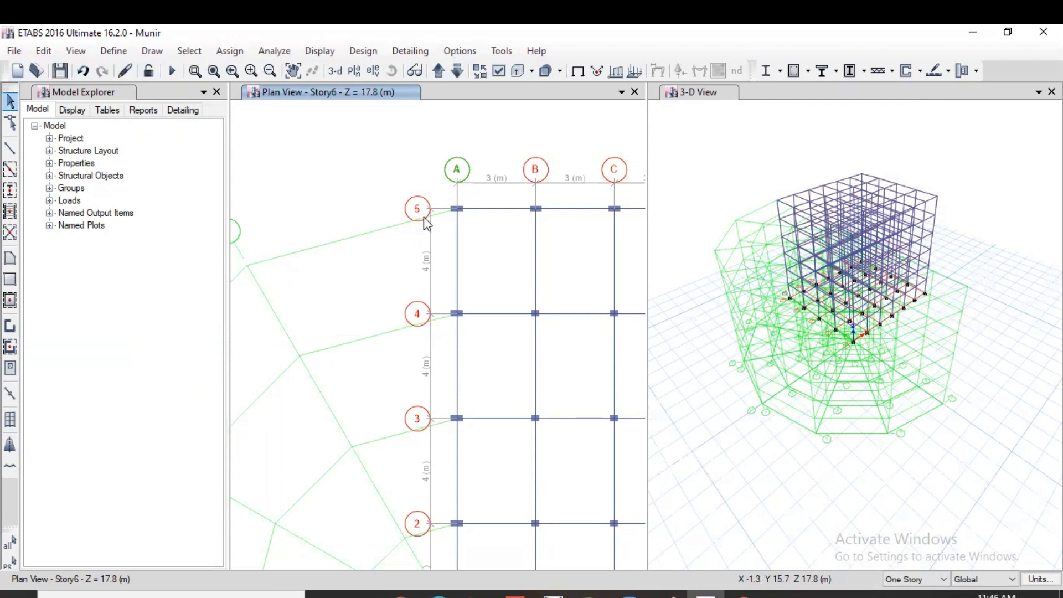
Delete the cylindrical grid system G2 from the model, refresh the views and accept the grid changes.
{"action": "scroll", "coordinate": [425, 225], "scroll_direction": "down", "scroll_amount": 3}
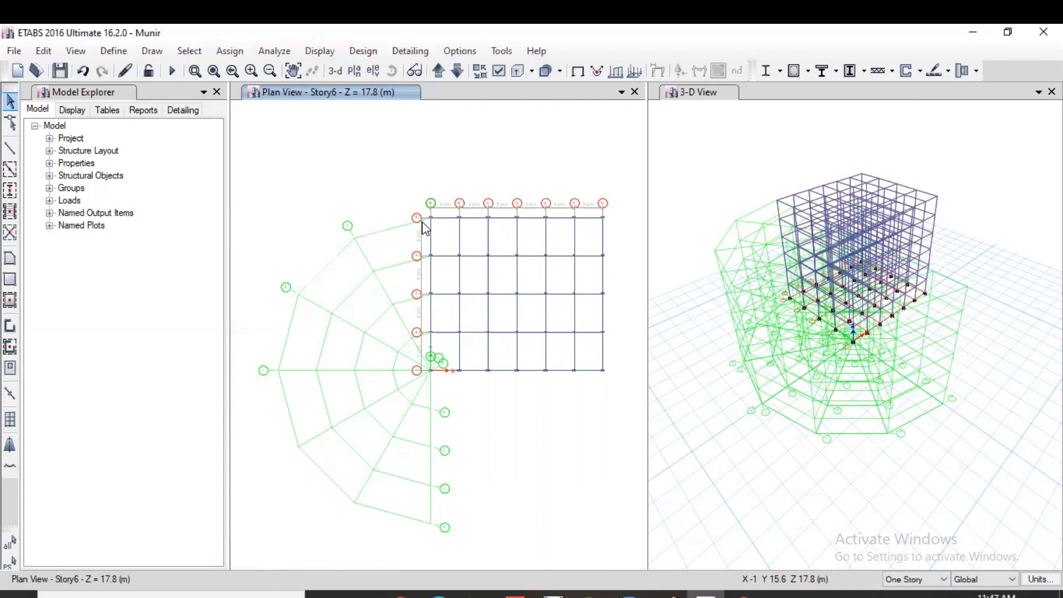
{"action": "right_click", "coordinate": [368, 169]}
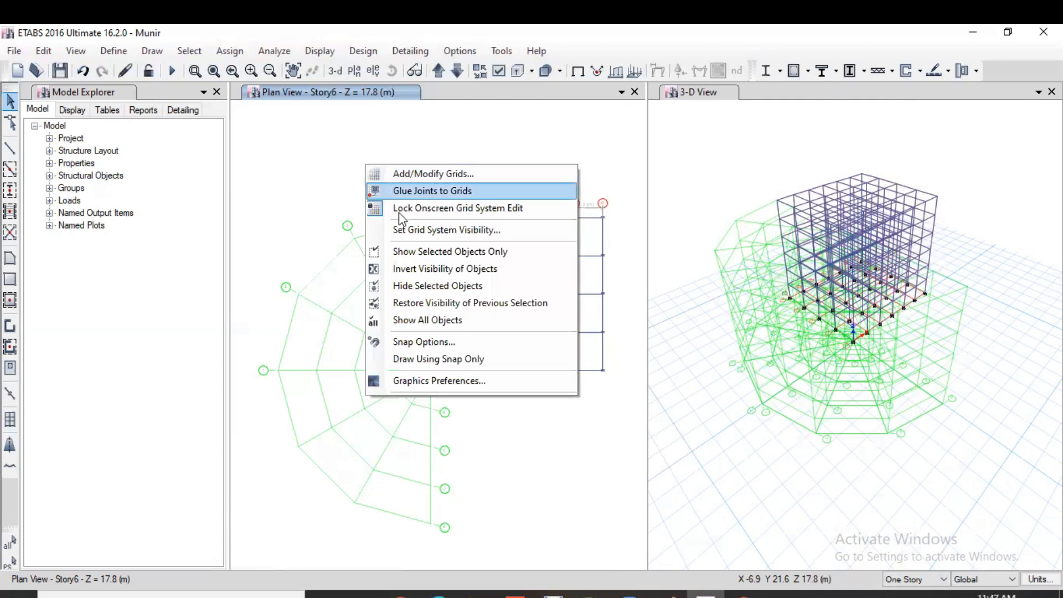
{"action": "left_click", "coordinate": [448, 174]}
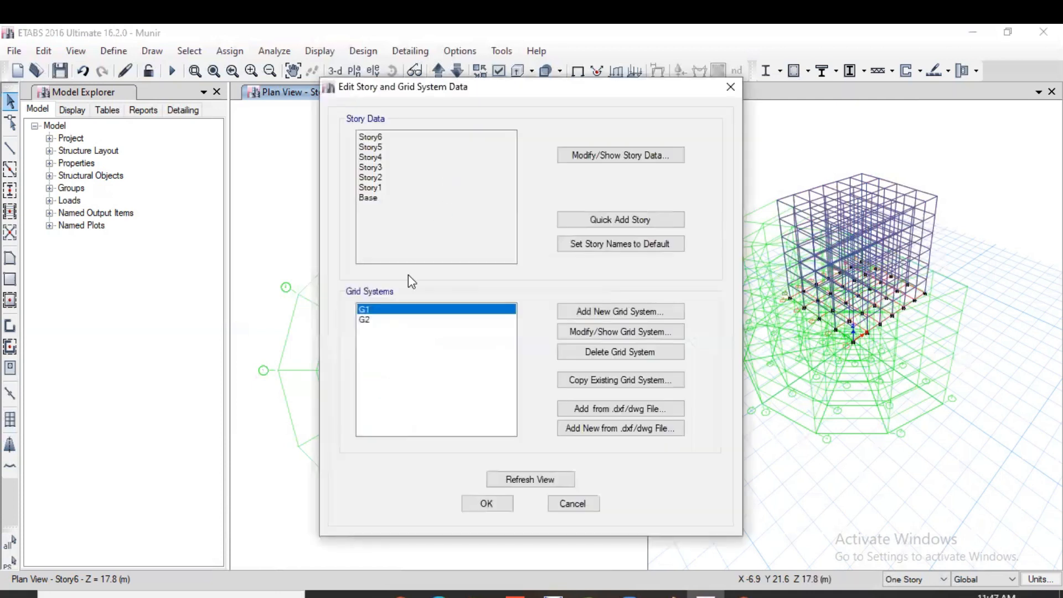
{"action": "left_click", "coordinate": [382, 320]}
{"action": "left_click", "coordinate": [598, 354]}
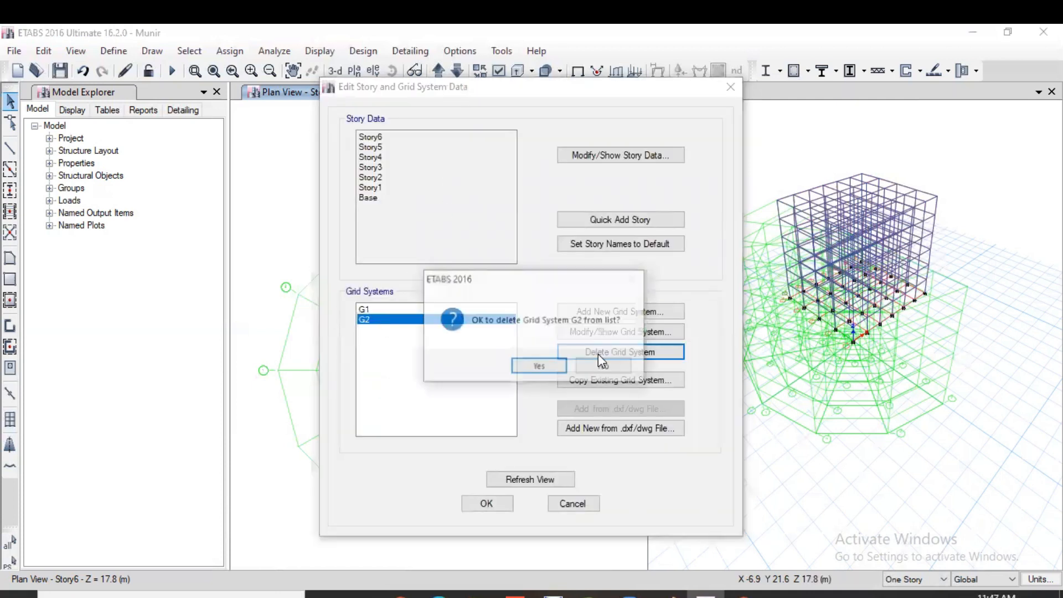
{"action": "left_click", "coordinate": [539, 366]}
{"action": "left_click", "coordinate": [545, 481]}
{"action": "left_click", "coordinate": [487, 504]}
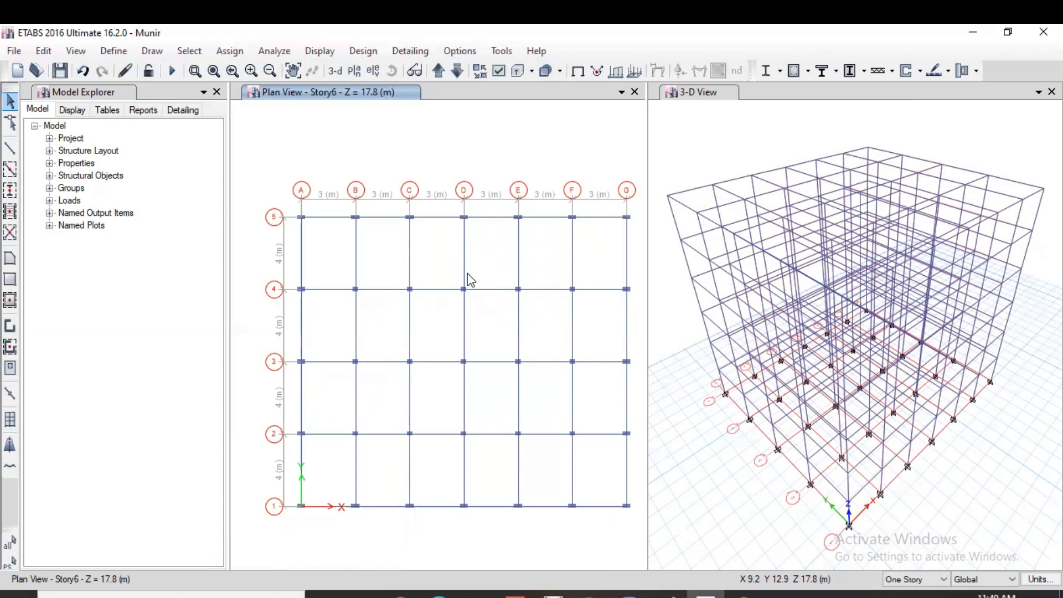
Examine the global X, global Y and rotation settings of grid system G1, close its data, refresh the views and leave the grid editor.
{"action": "right_click", "coordinate": [371, 151]}
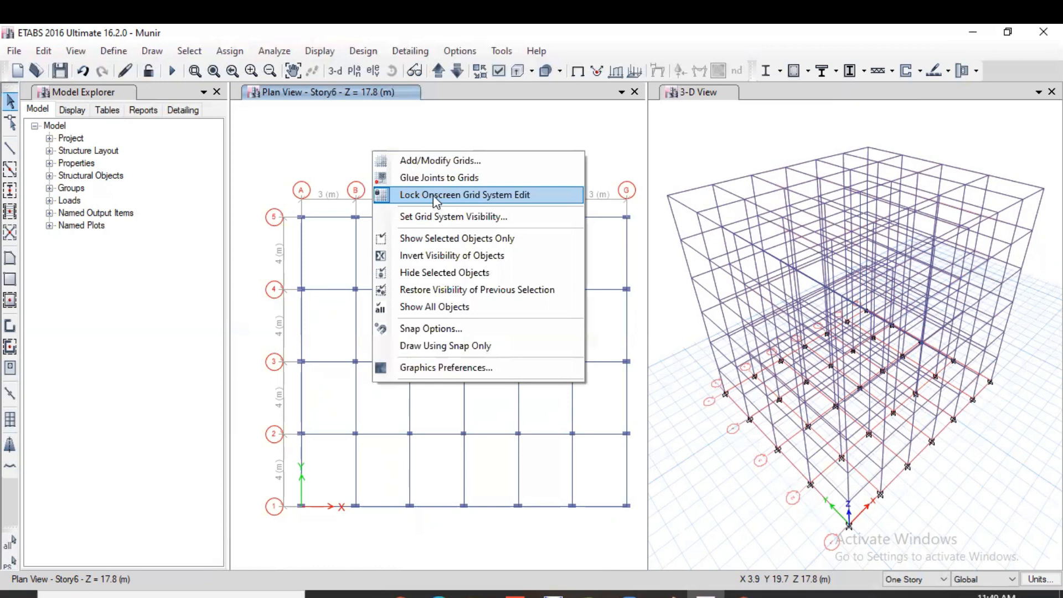
{"action": "left_click", "coordinate": [437, 162]}
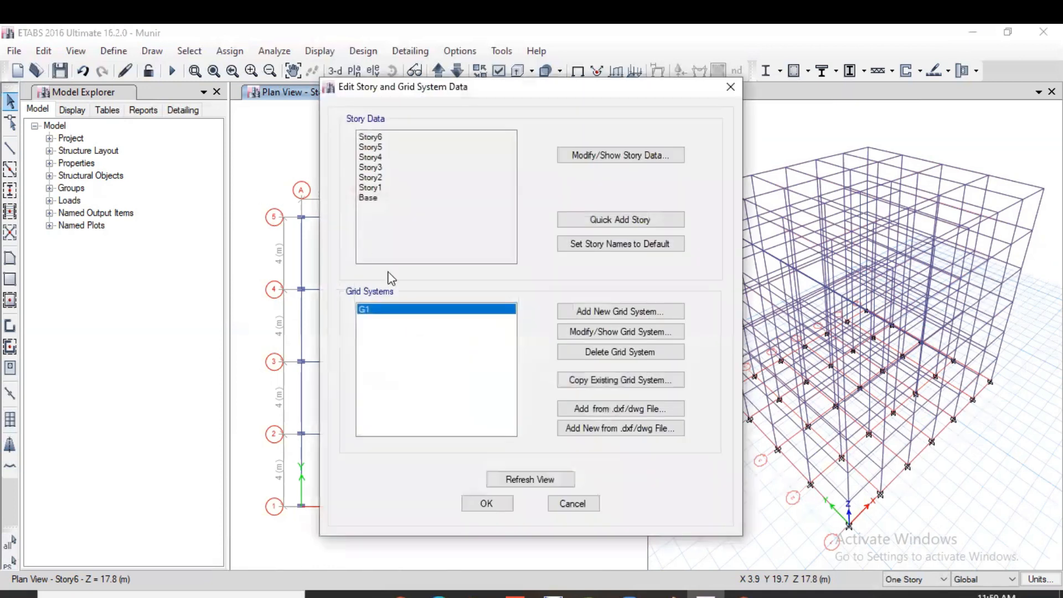
{"action": "left_click", "coordinate": [611, 332]}
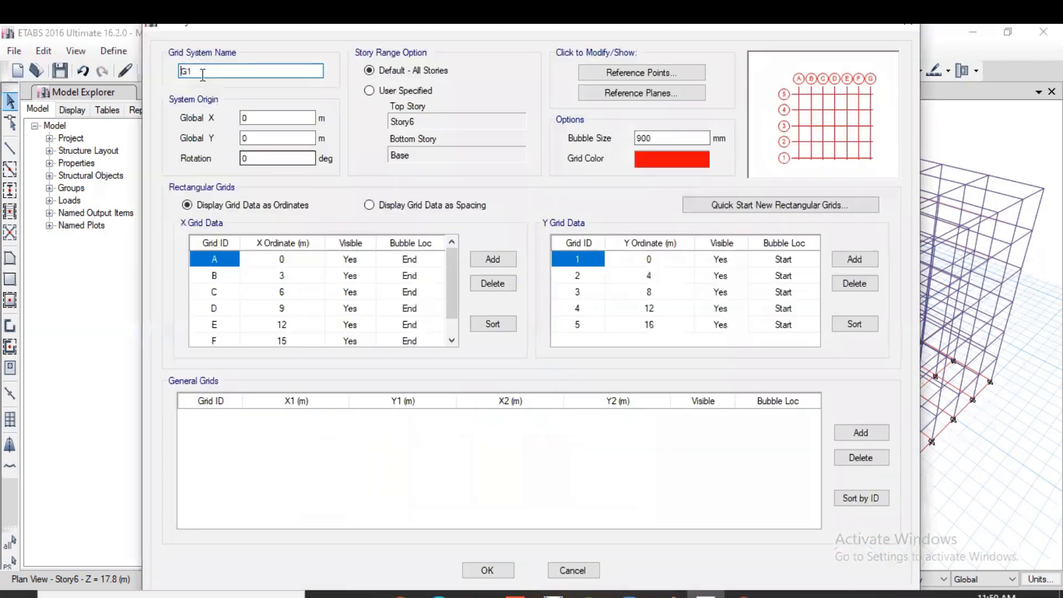
{"action": "double_click", "coordinate": [240, 119]}
{"action": "double_click", "coordinate": [260, 138]}
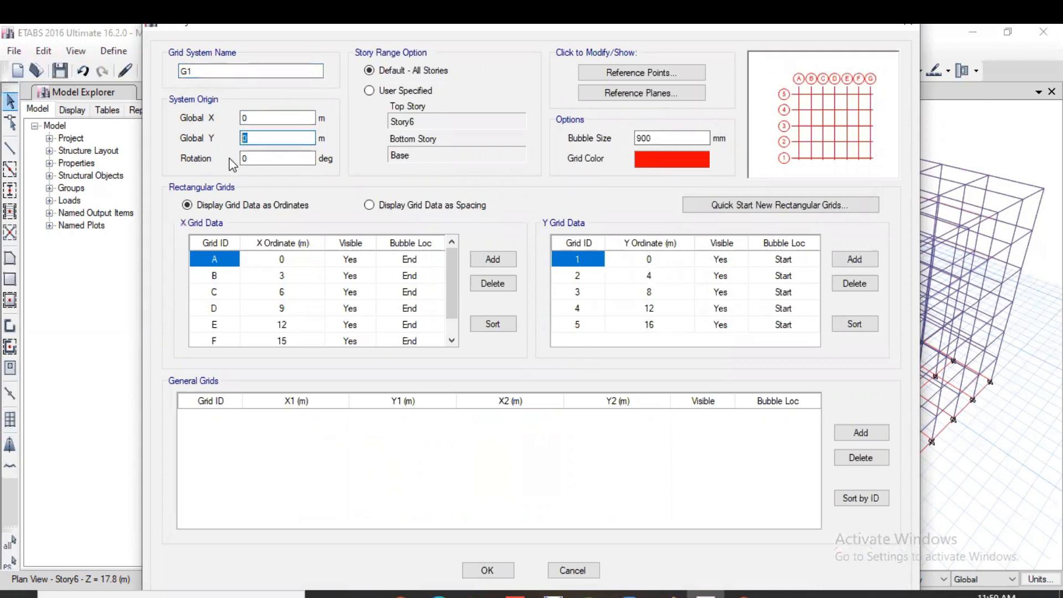
{"action": "left_click", "coordinate": [271, 158]}
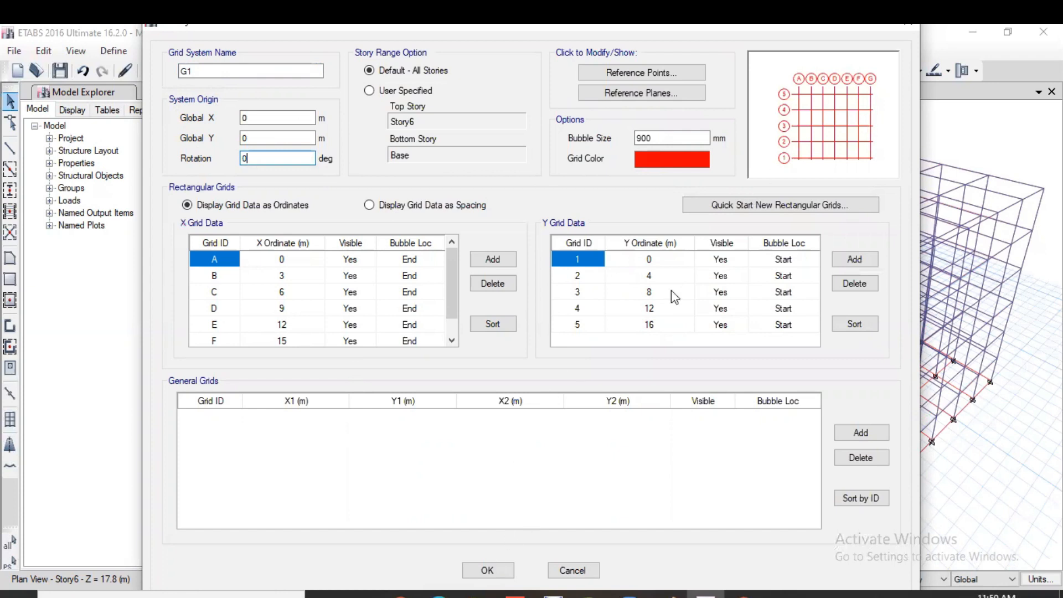
{"action": "left_click", "coordinate": [908, 27]}
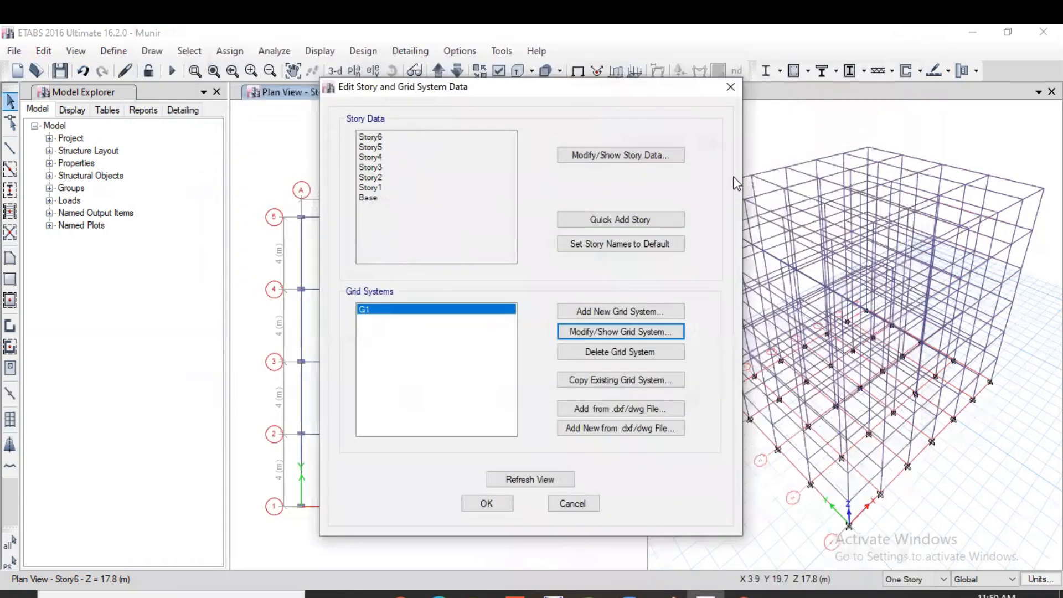
{"action": "left_click", "coordinate": [539, 479]}
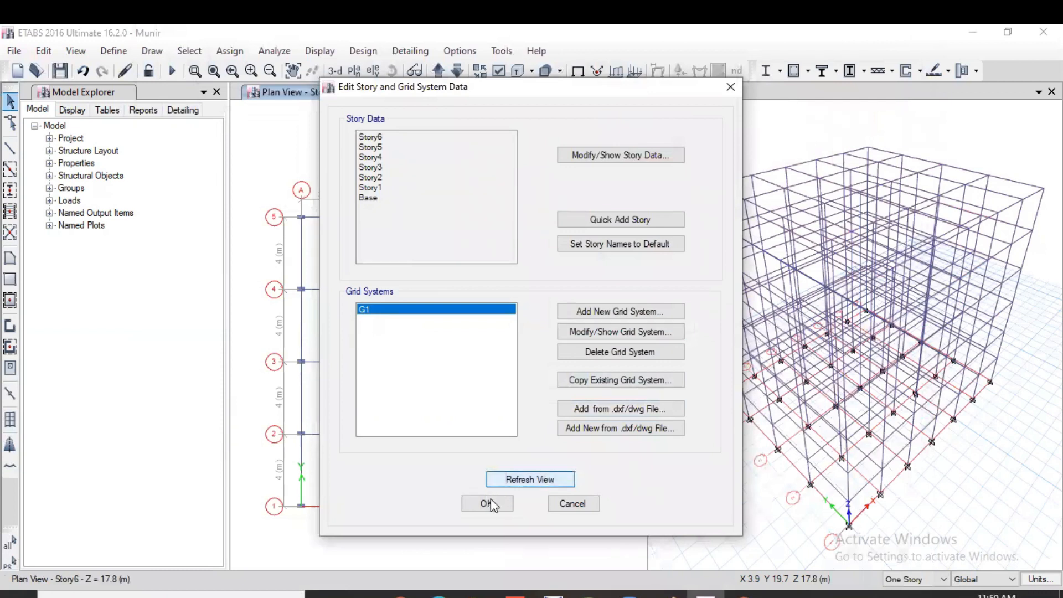
{"action": "left_click", "coordinate": [487, 504]}
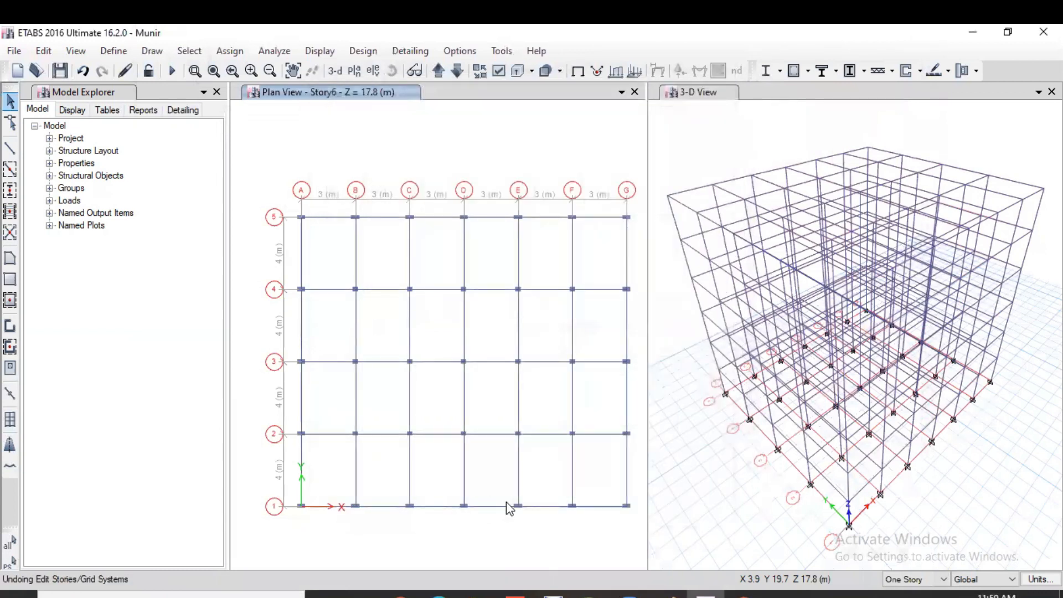